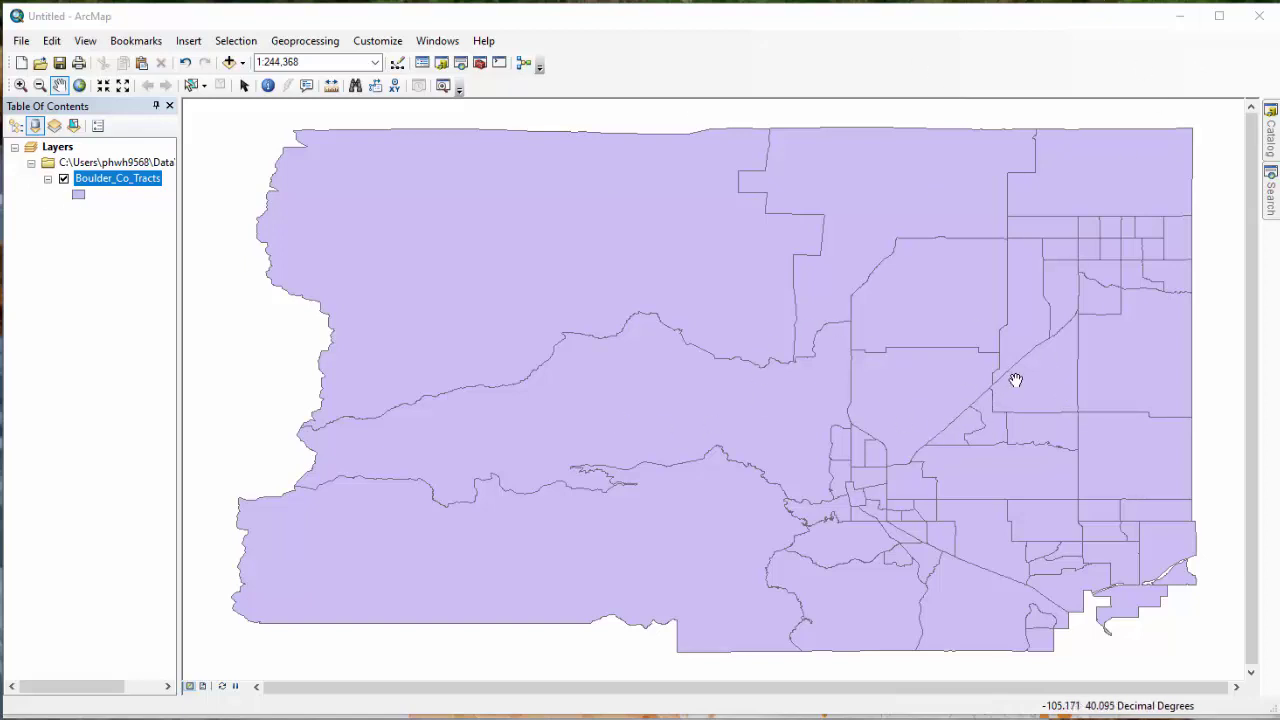
# - Go to Social Explorer's Tables page and expand the American Community Surveys (5-Year Estimates) list
pyautogui.click(1184, 22)
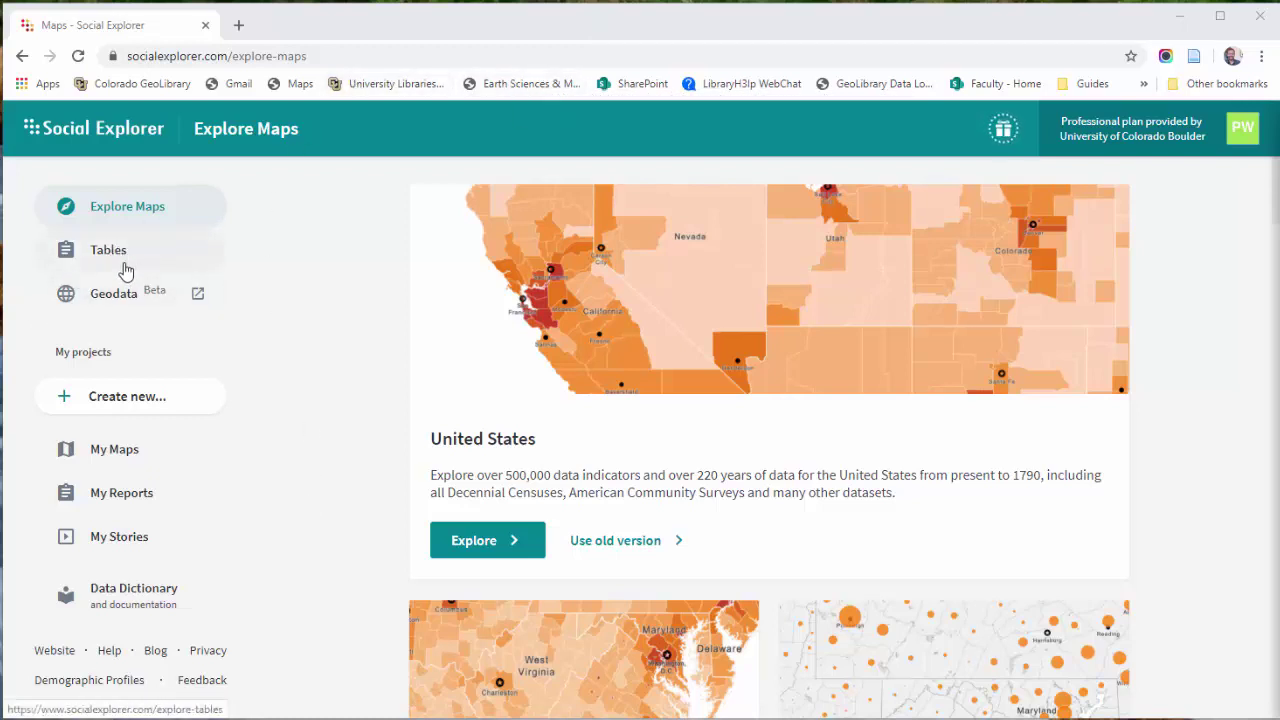
pyautogui.click(132, 264)
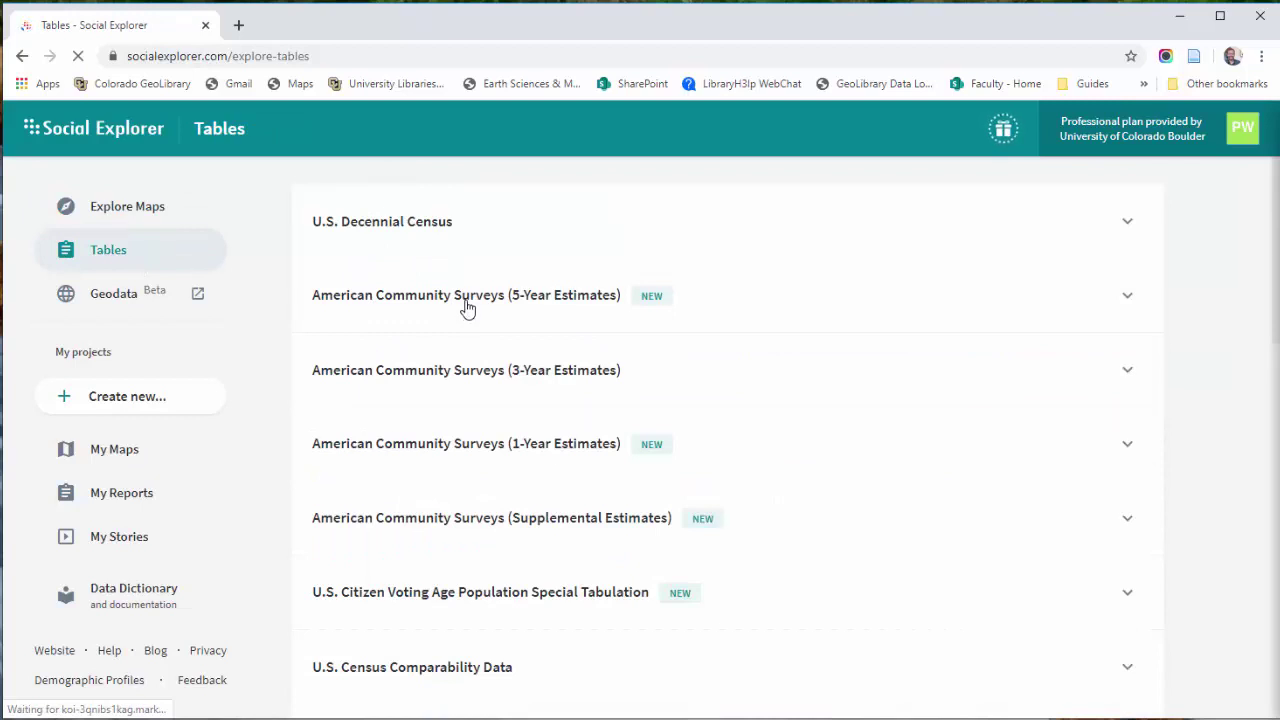
pyautogui.click(1130, 299)
pyautogui.scroll(-2, 668, 466)
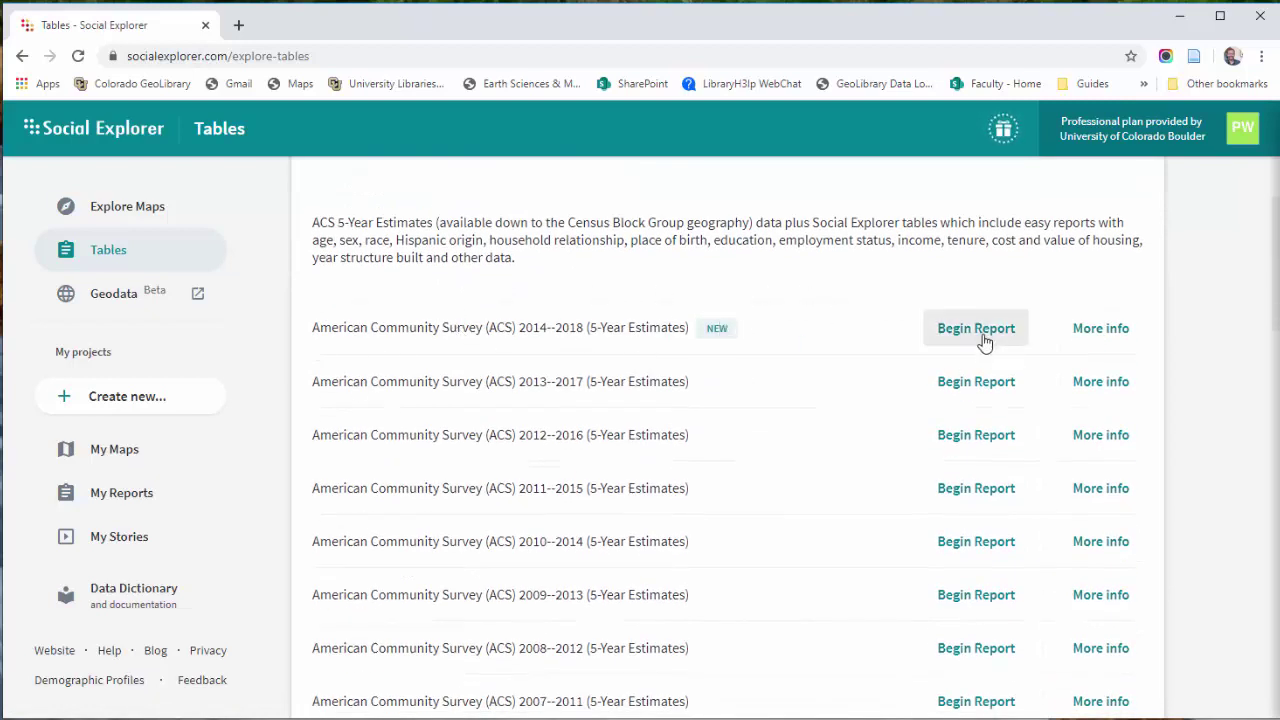
# - Start an ACS 2014–2018 report with Census Tract geography in Boulder County, Colorado
pyautogui.click(972, 337)
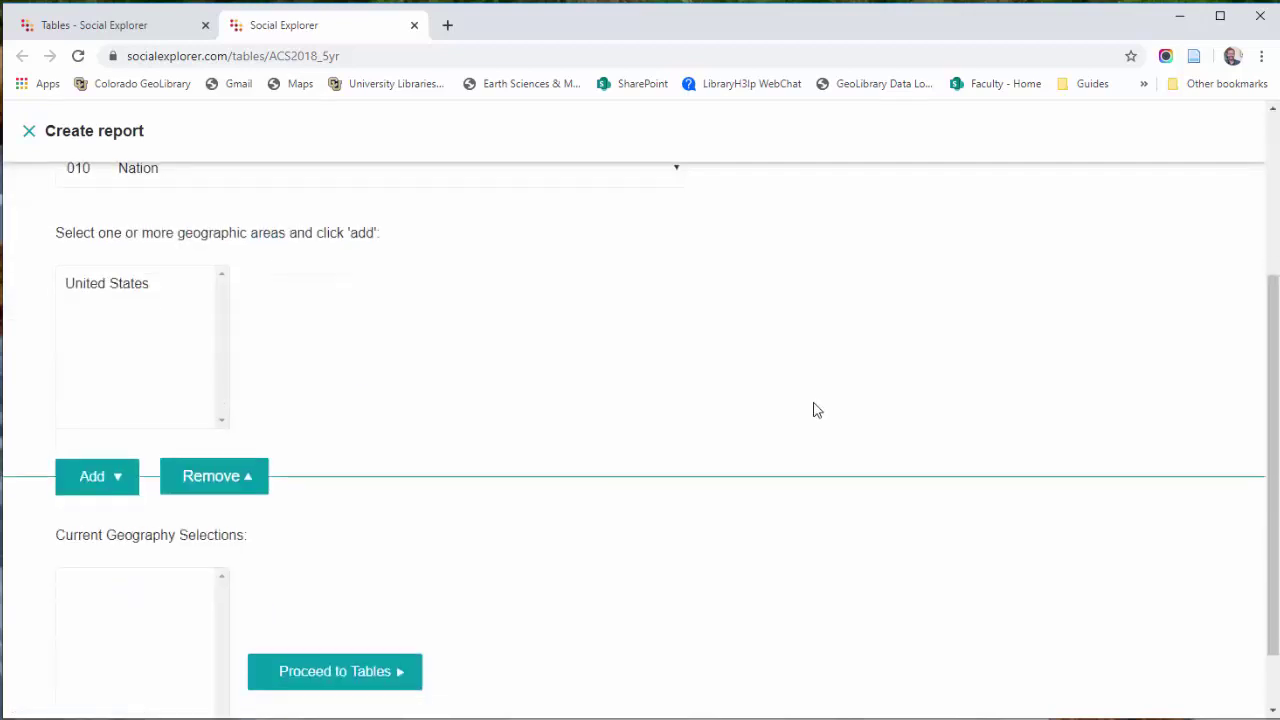
pyautogui.scroll(-3, 794, 394)
pyautogui.scroll(1, 797, 386)
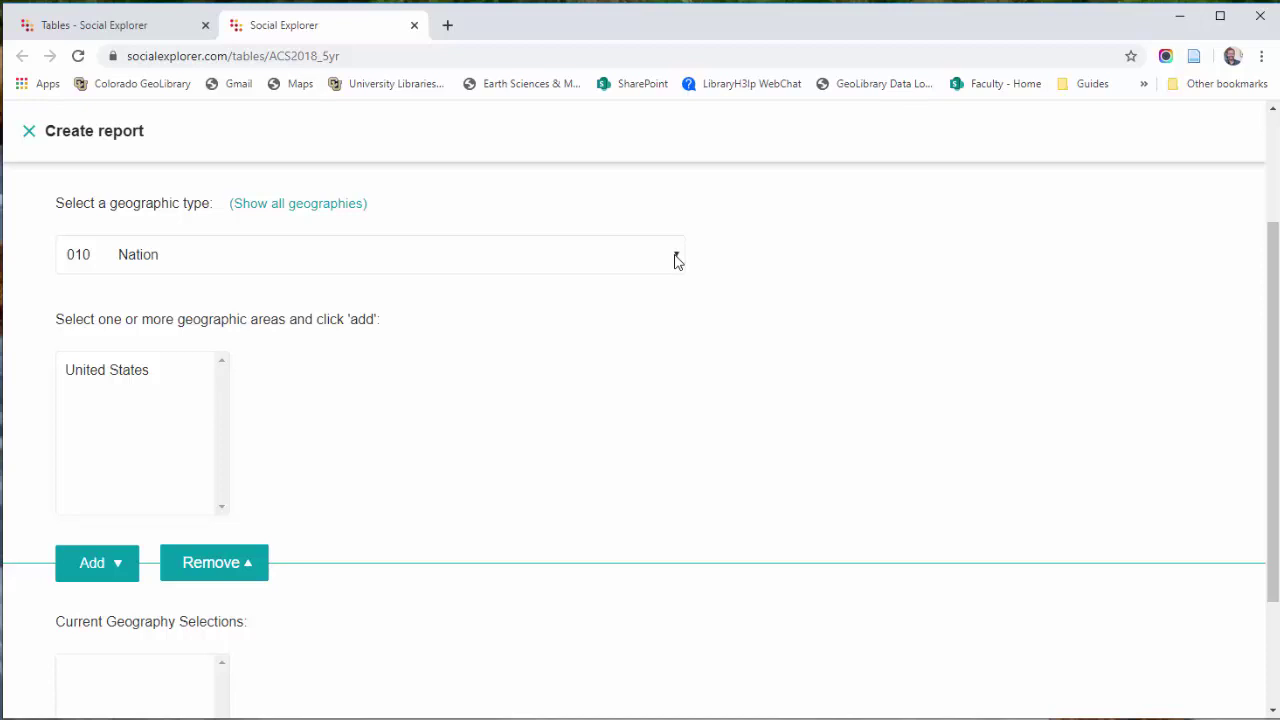
pyautogui.click(677, 260)
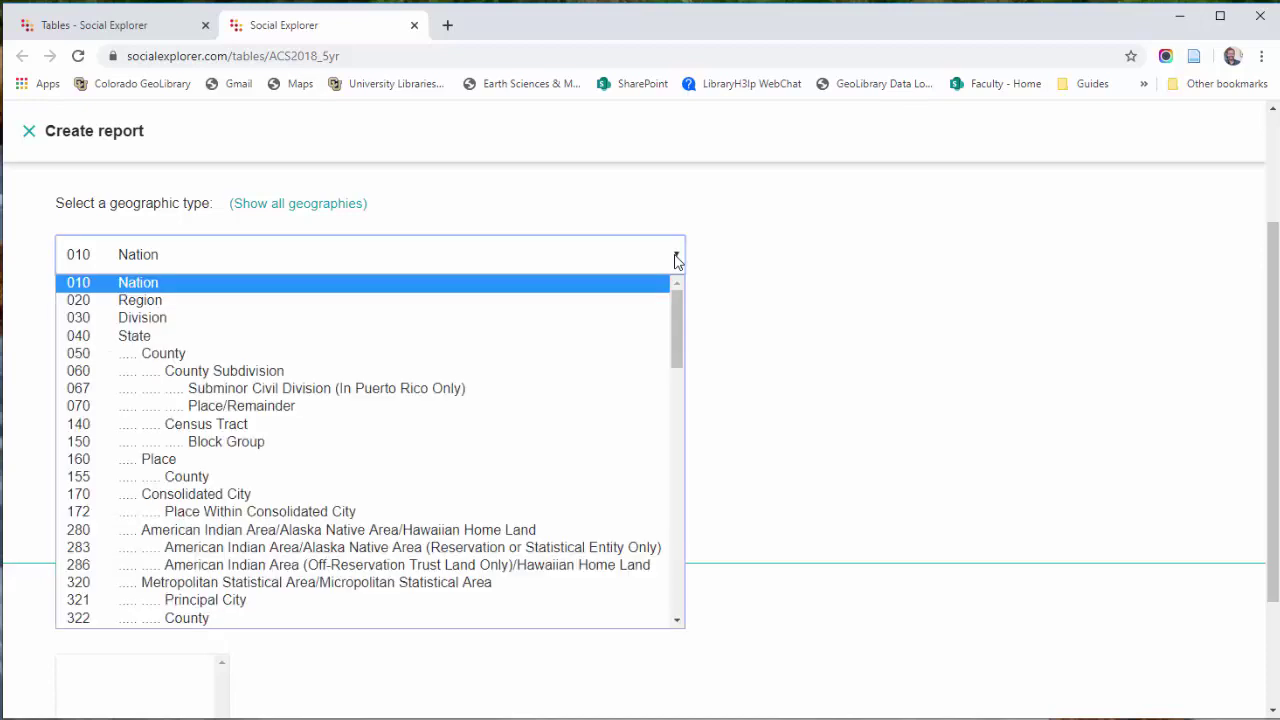
pyautogui.click(229, 428)
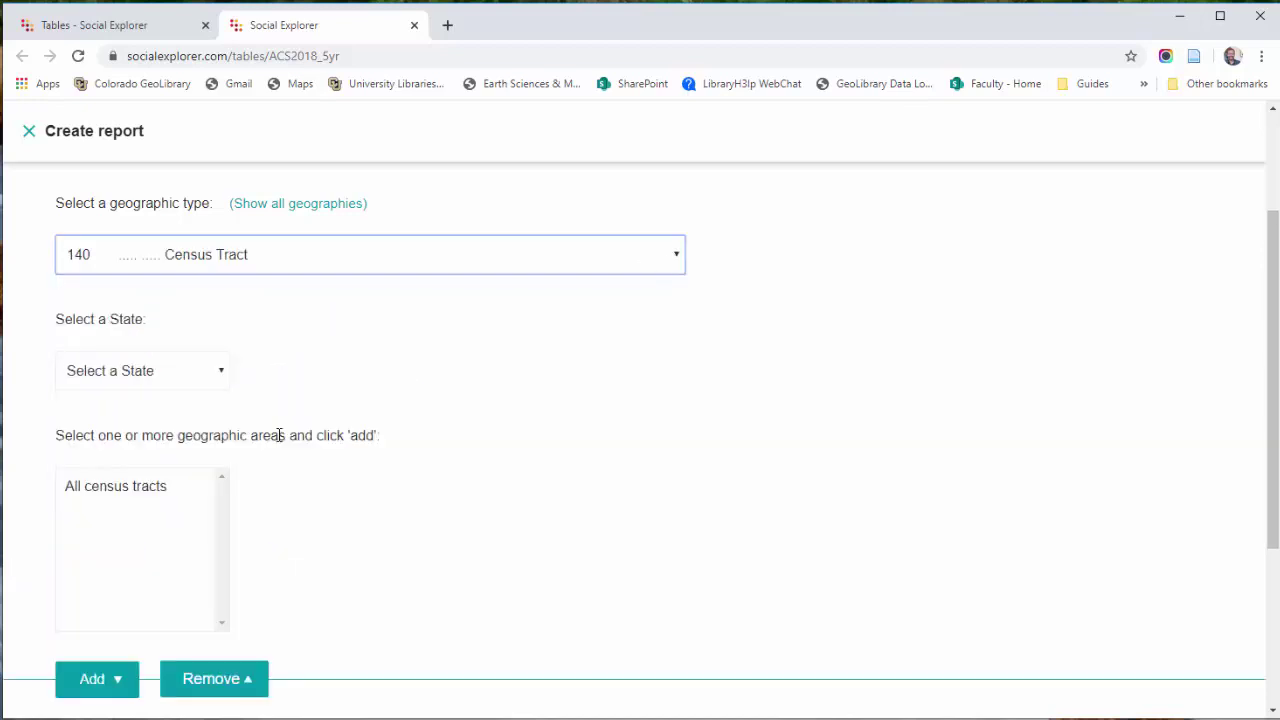
pyautogui.click(221, 374)
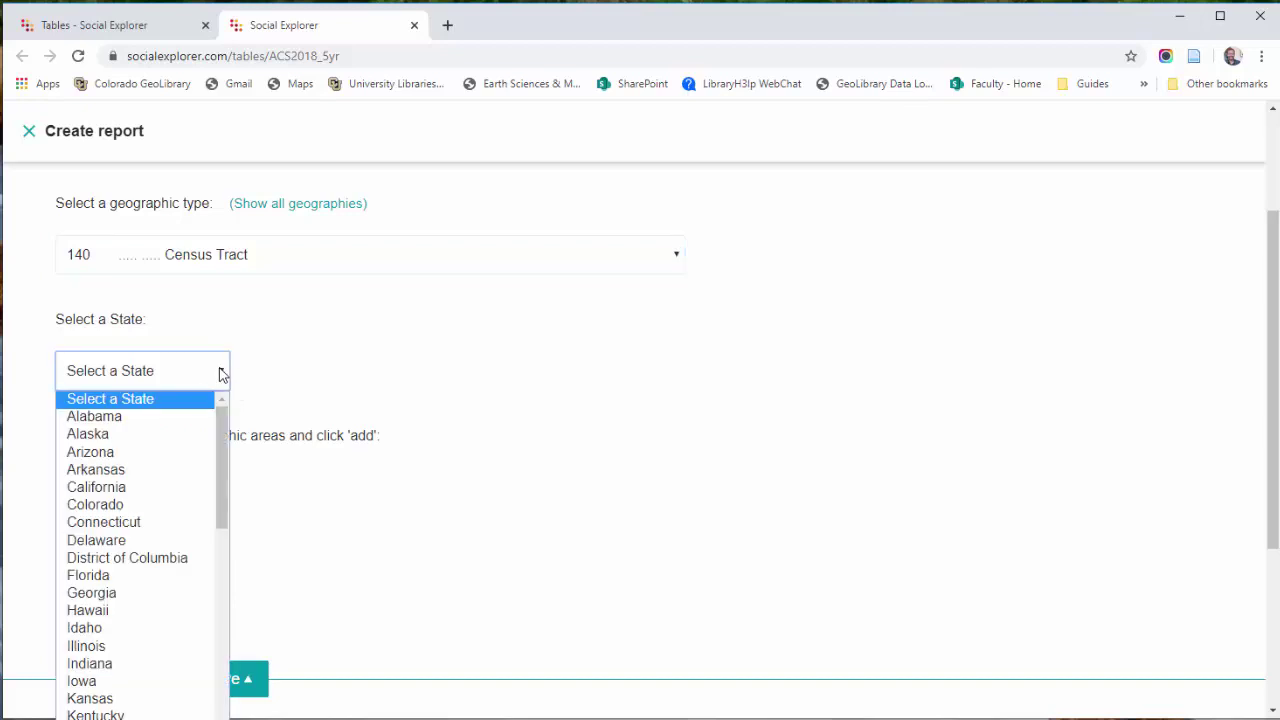
pyautogui.click(143, 505)
pyautogui.click(269, 499)
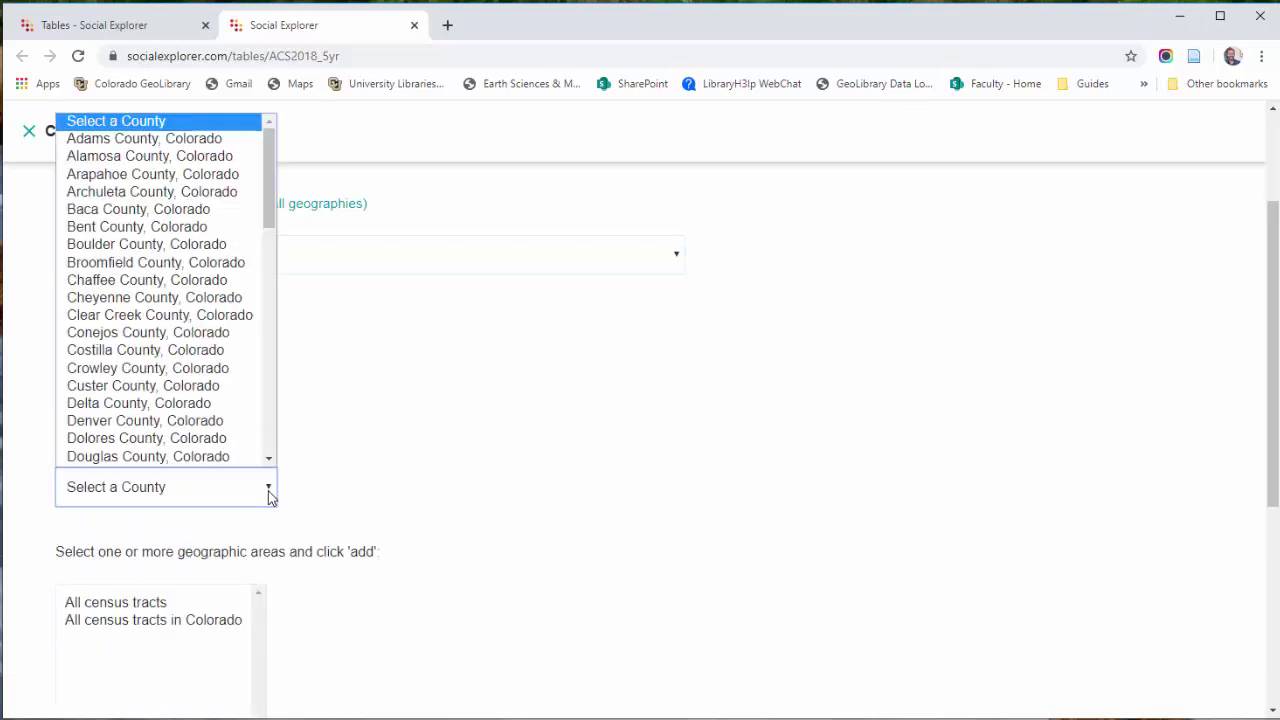
pyautogui.click(150, 244)
# - Add all Boulder County census tracts to the selections and proceed to tables
pyautogui.scroll(-2, 532, 476)
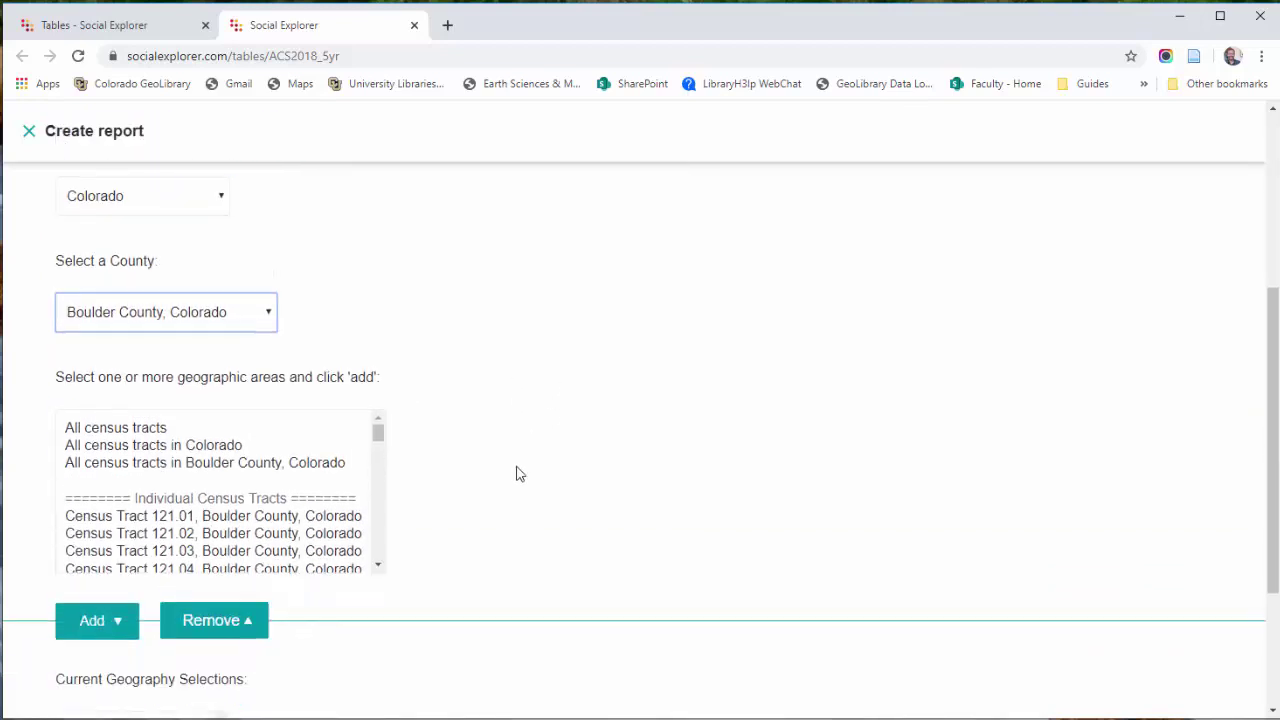
pyautogui.click(246, 466)
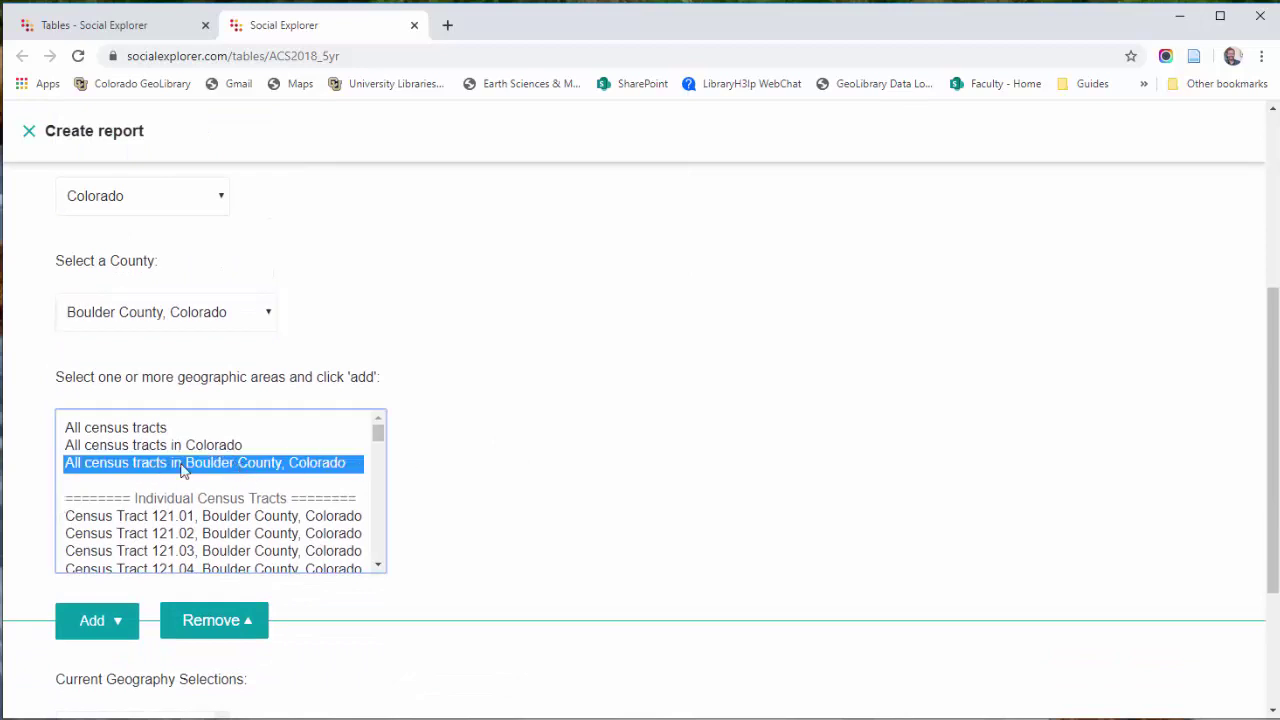
pyautogui.click(114, 630)
pyautogui.scroll(-3, 603, 531)
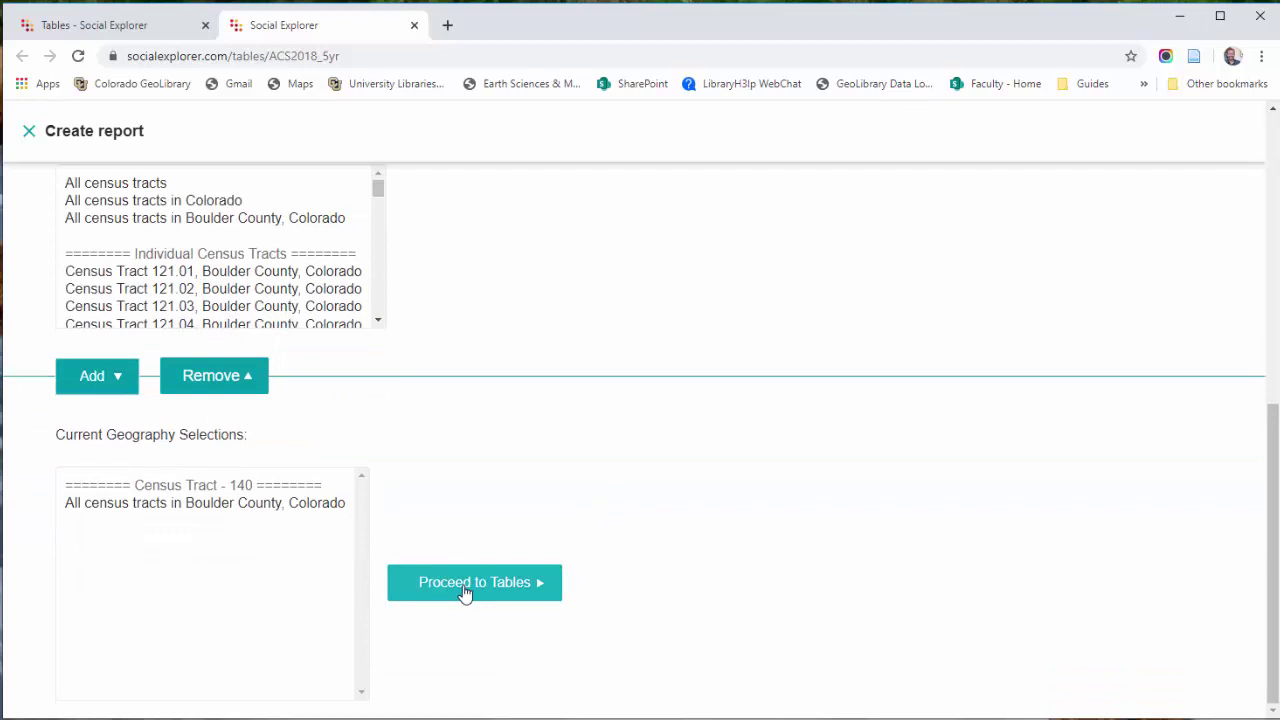
pyautogui.click(464, 594)
pyautogui.scroll(3, 628, 551)
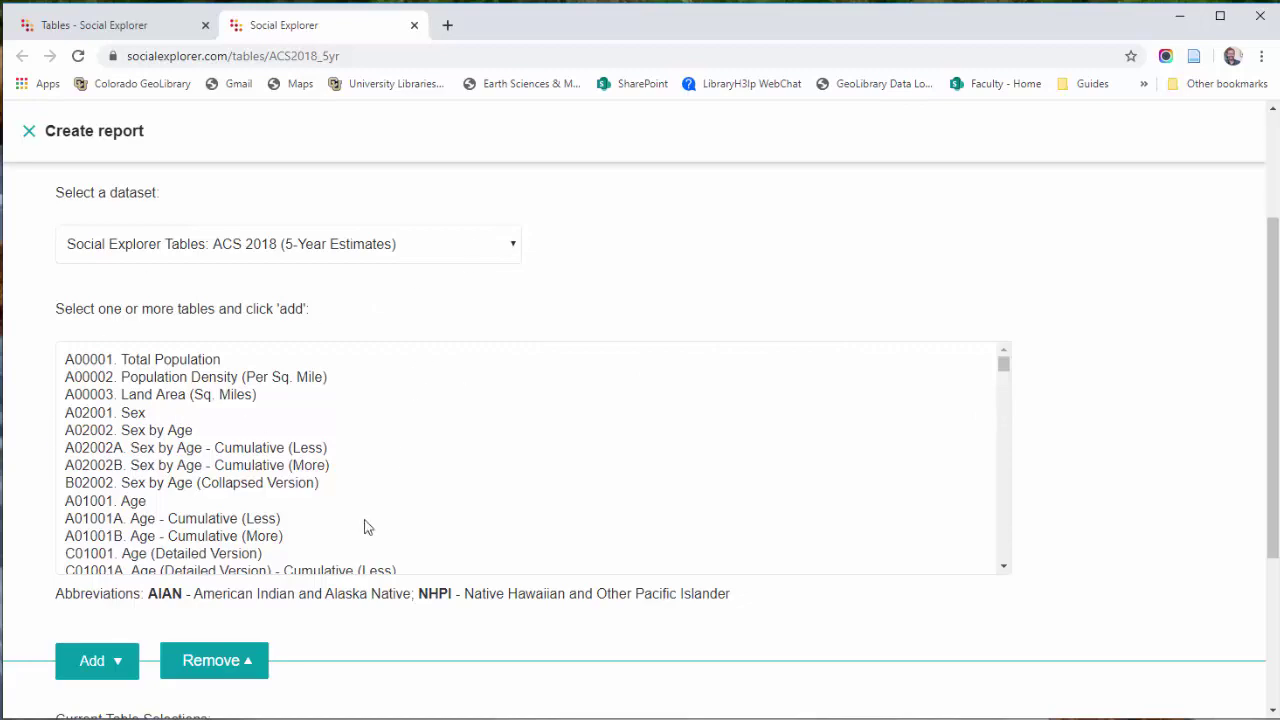
pyautogui.moveTo(1003, 366); pyautogui.dragTo(1017, 337)
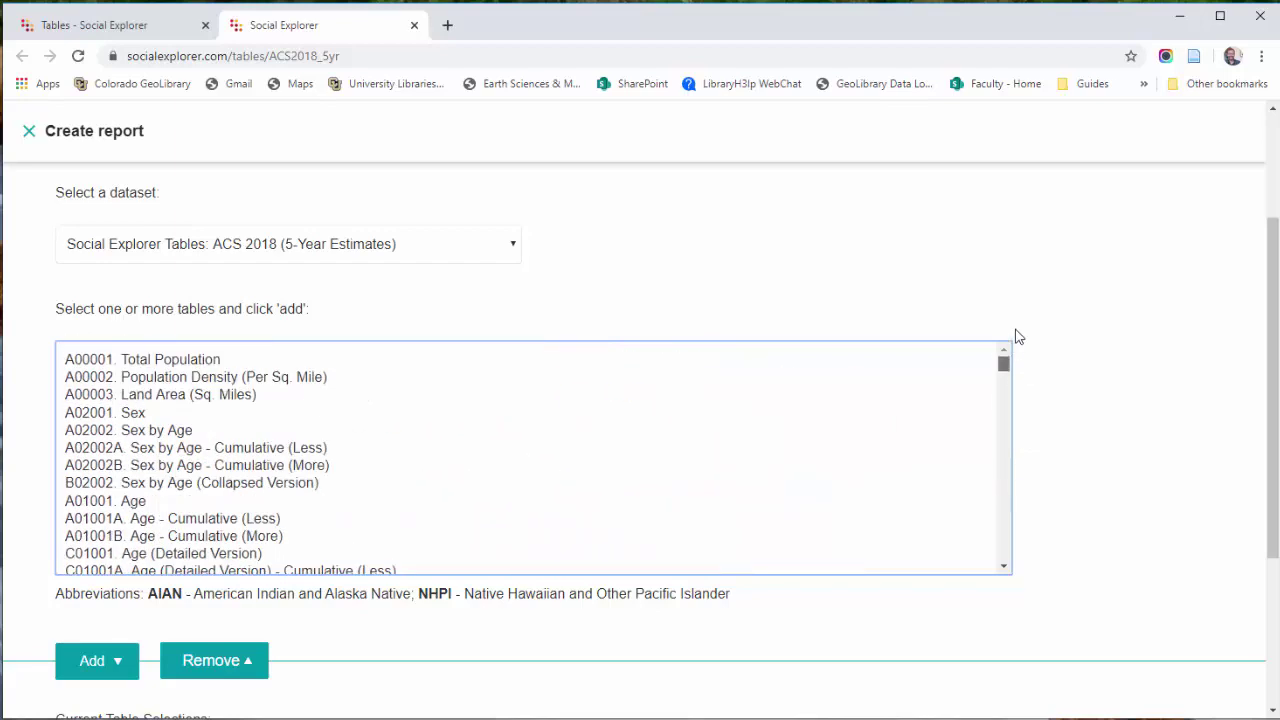
pyautogui.click(513, 245)
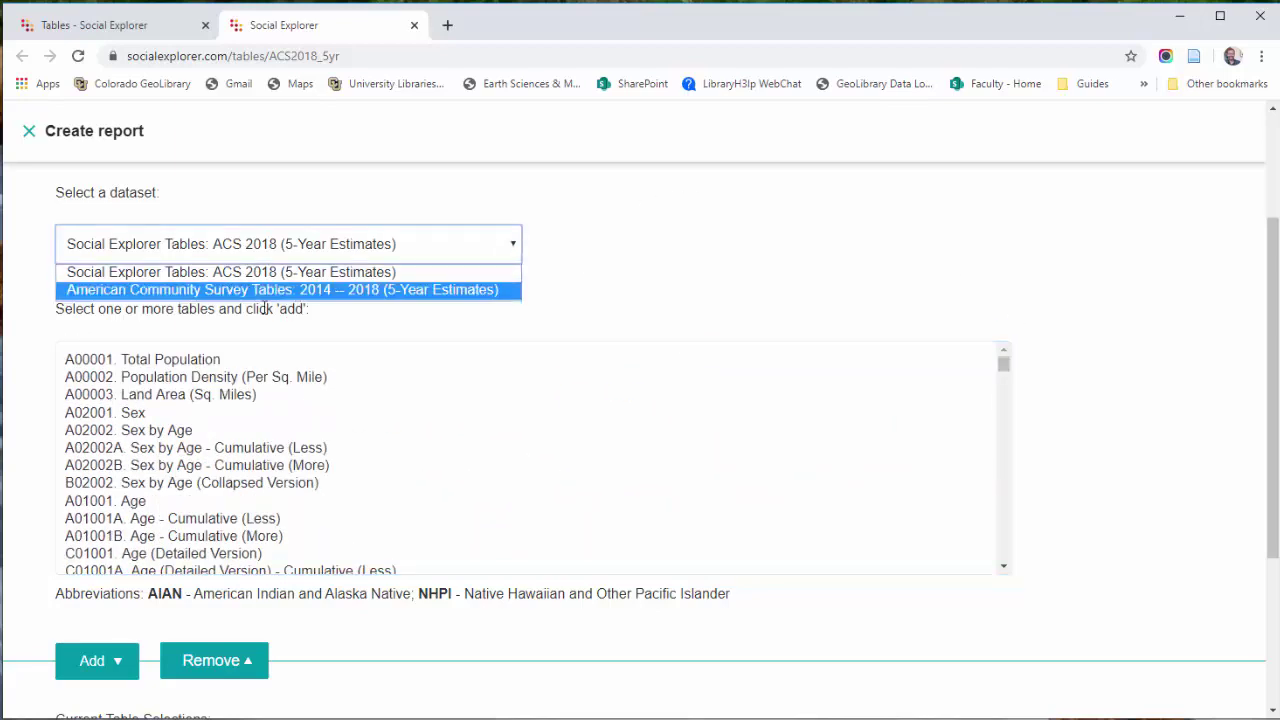
pyautogui.click(370, 290)
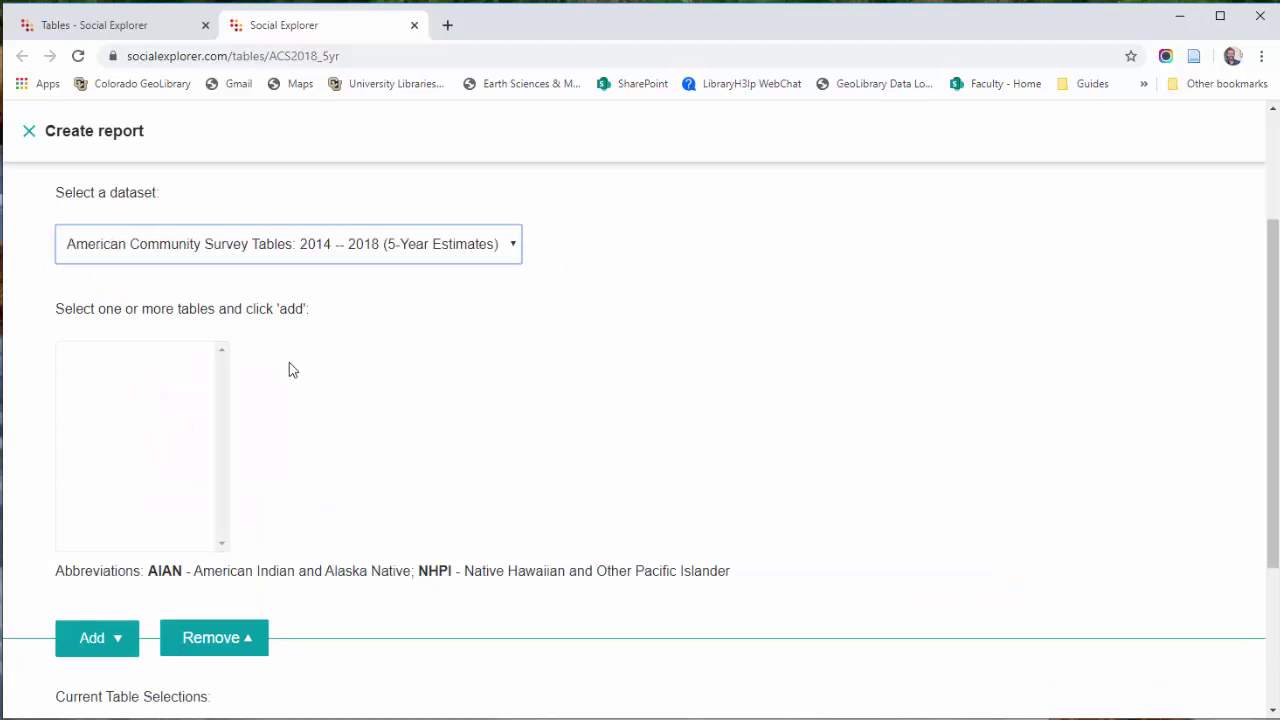
pyautogui.click(500, 244)
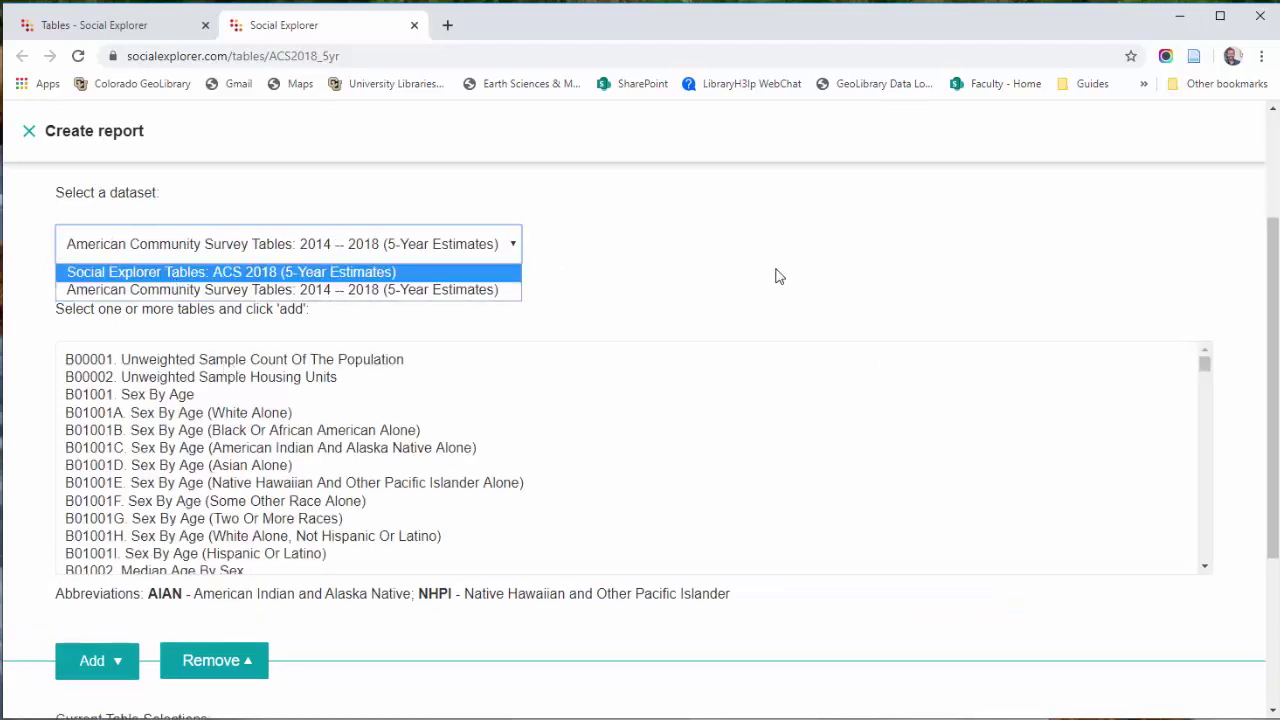
pyautogui.scroll(2, 295, 313)
pyautogui.click(295, 313)
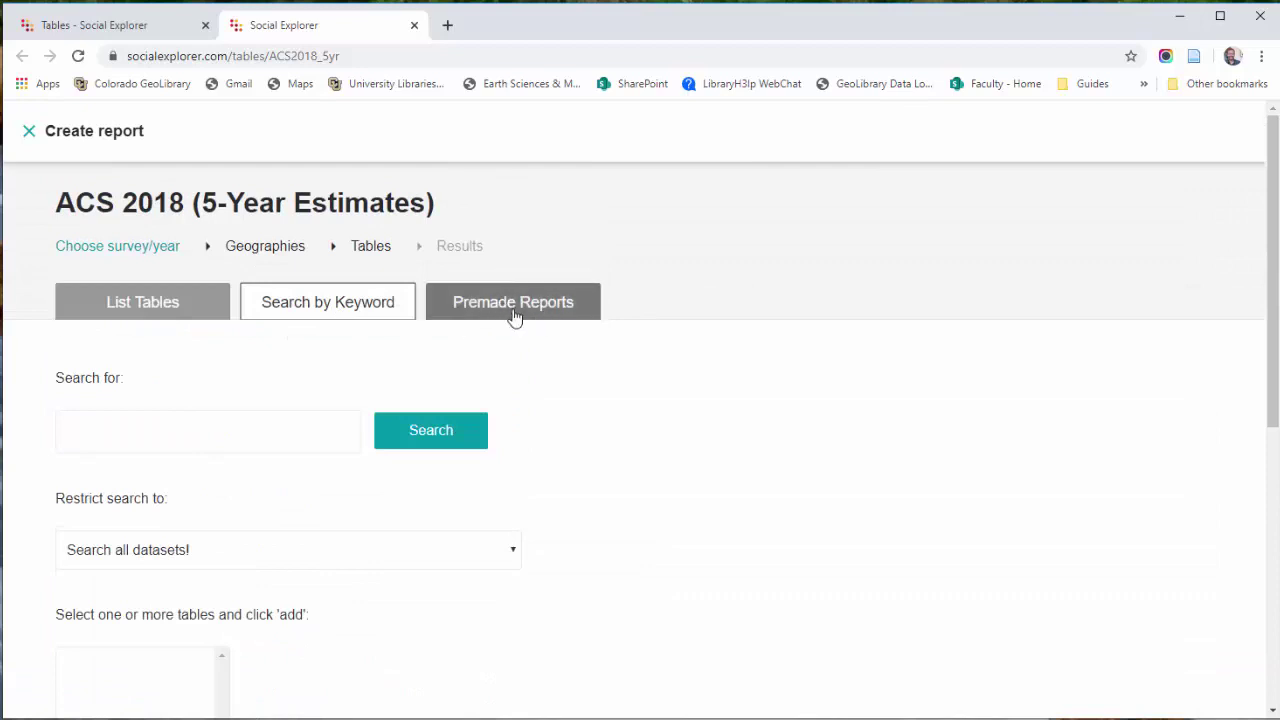
pyautogui.click(160, 305)
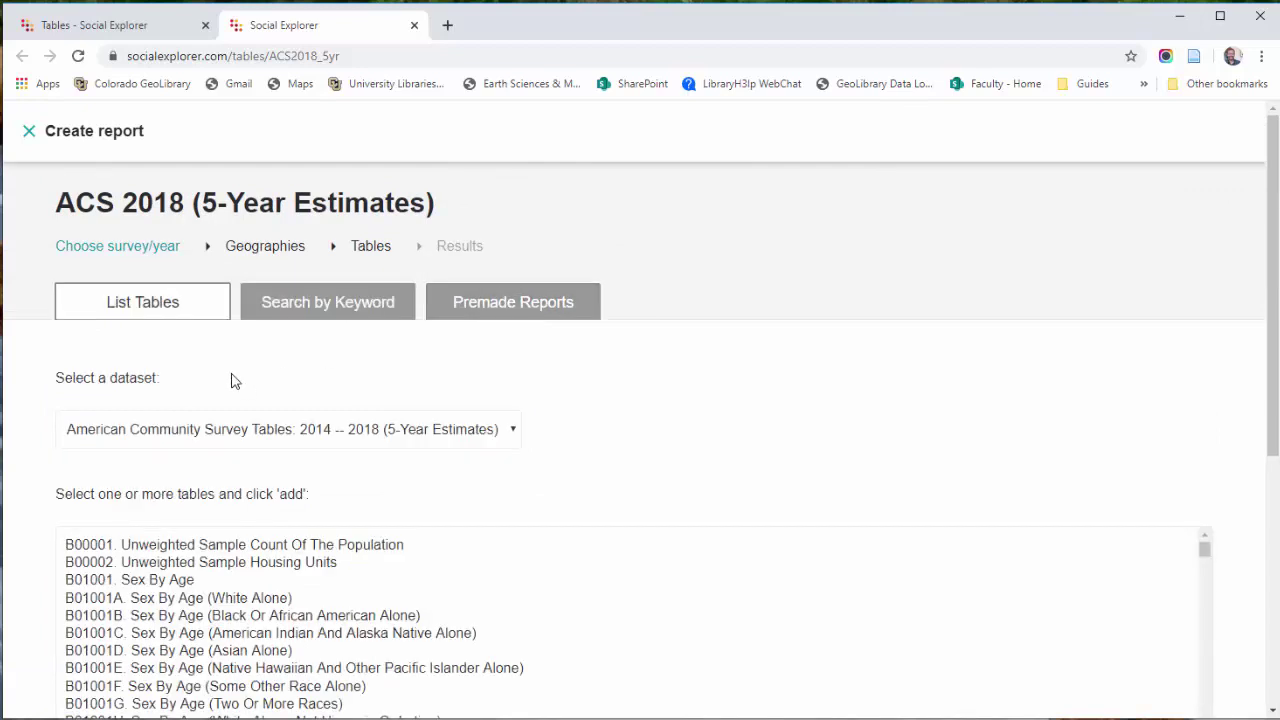
pyautogui.click(503, 430)
pyautogui.click(142, 457)
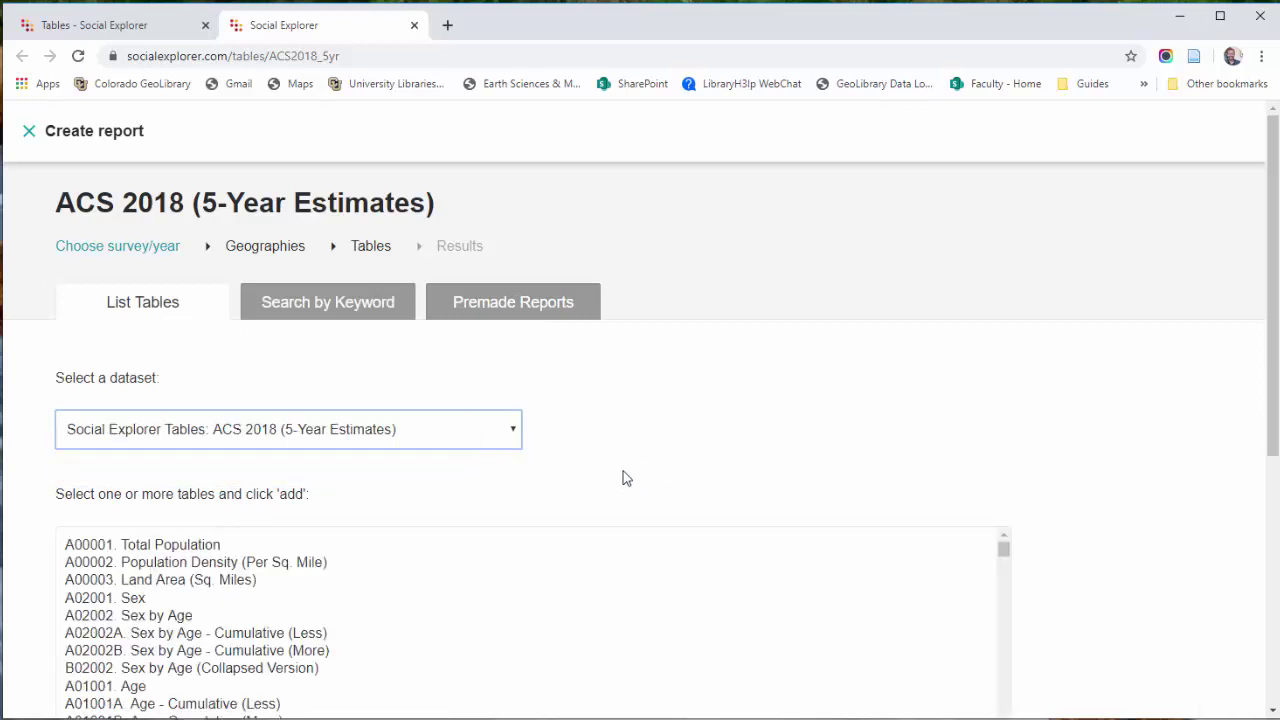
pyautogui.scroll(-3, 674, 409)
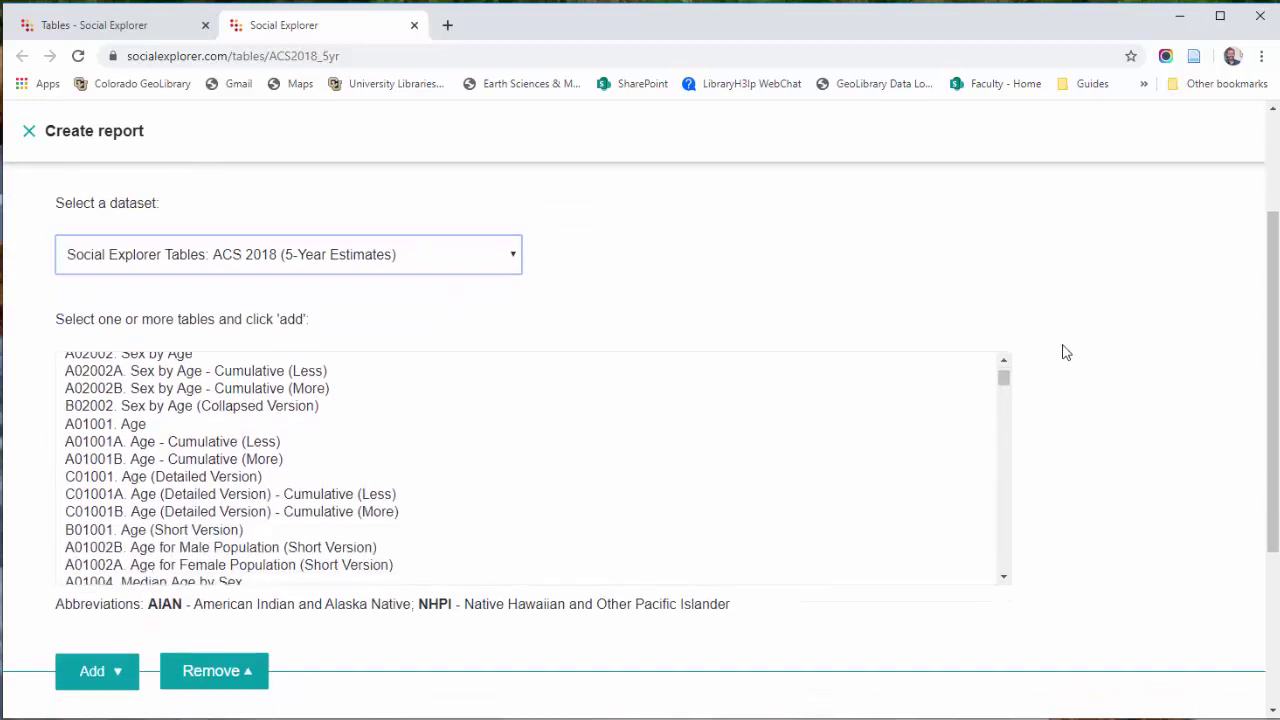
pyautogui.scroll(2, 1068, 350)
pyautogui.scroll(-2, 1089, 565)
# - Add tables A00002 Population Density and A14006 Median Household Income to the report selections
pyautogui.moveTo(1006, 381); pyautogui.dragTo(1004, 371)
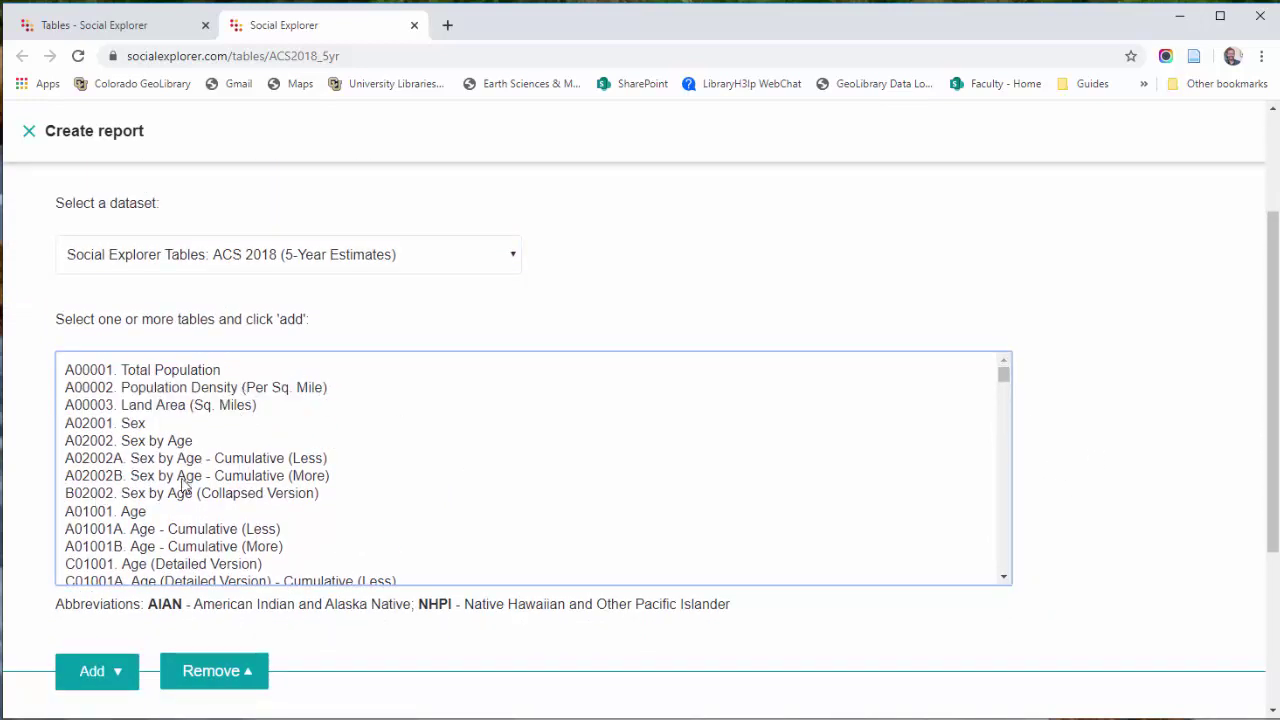
pyautogui.click(205, 372)
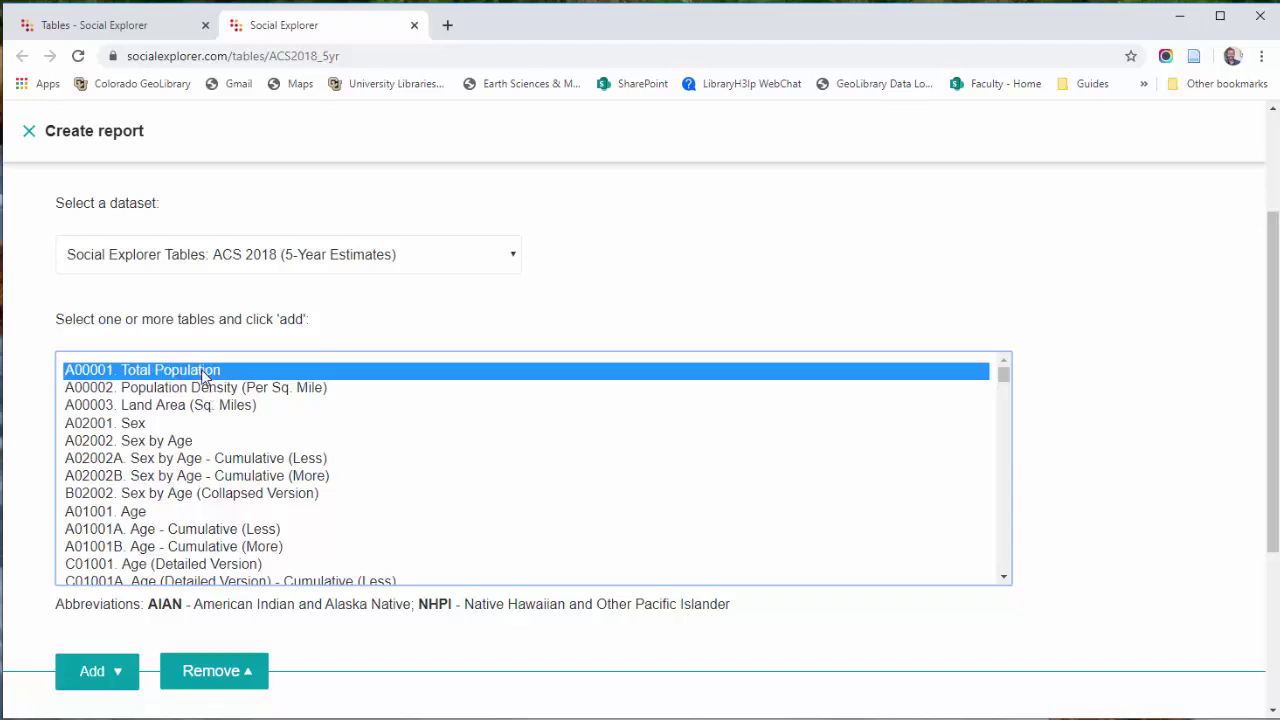
pyautogui.click(173, 389)
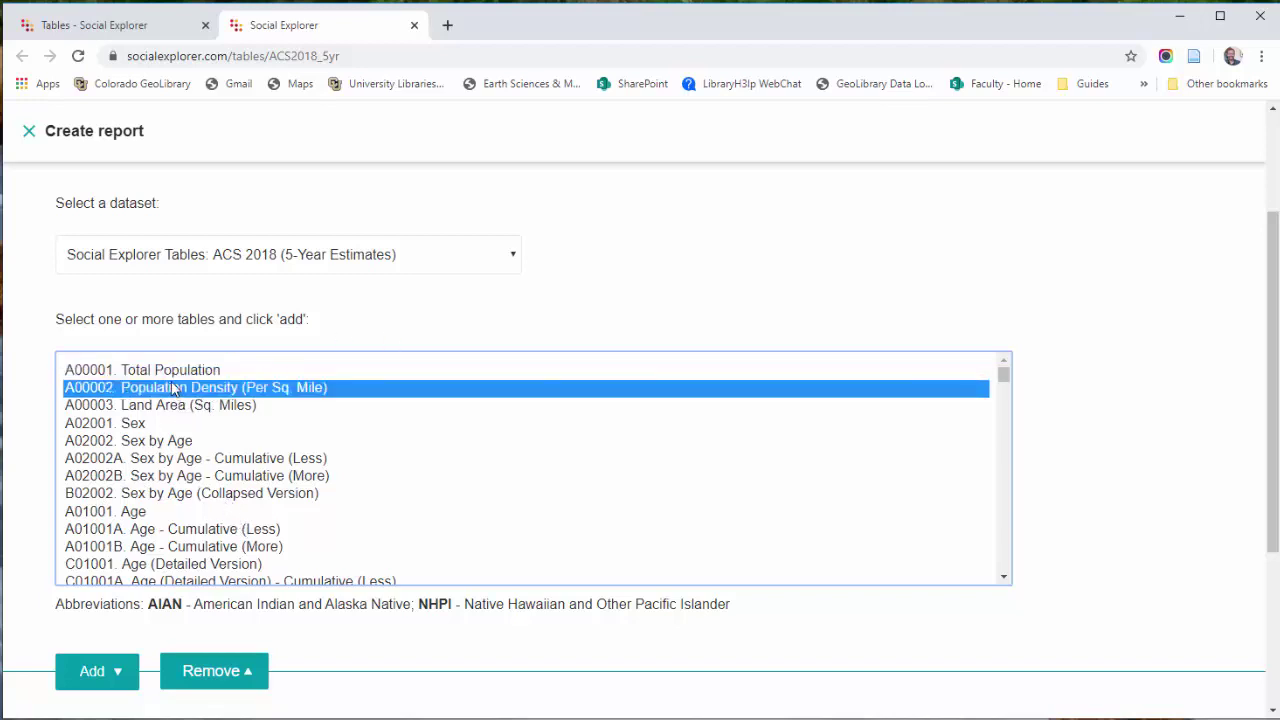
pyautogui.scroll(-6, 173, 468)
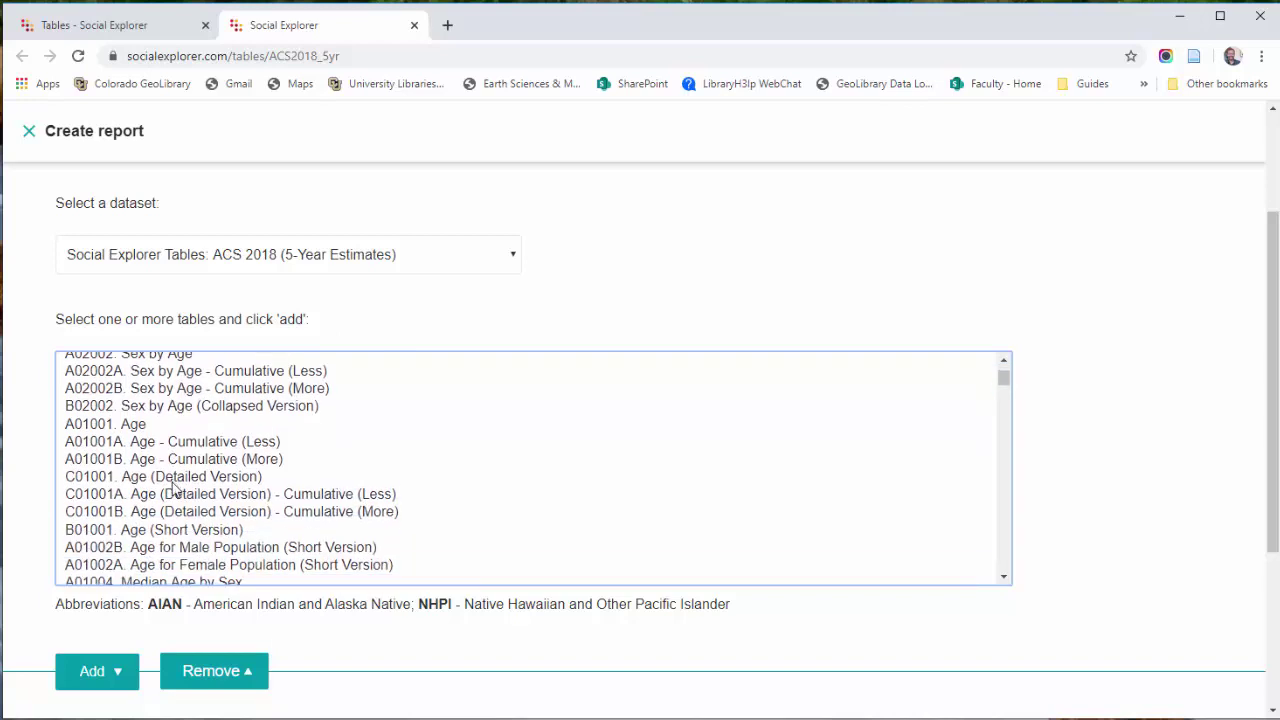
pyautogui.scroll(-10, 173, 490)
pyautogui.scroll(-10, 182, 487)
pyautogui.scroll(-10, 182, 487)
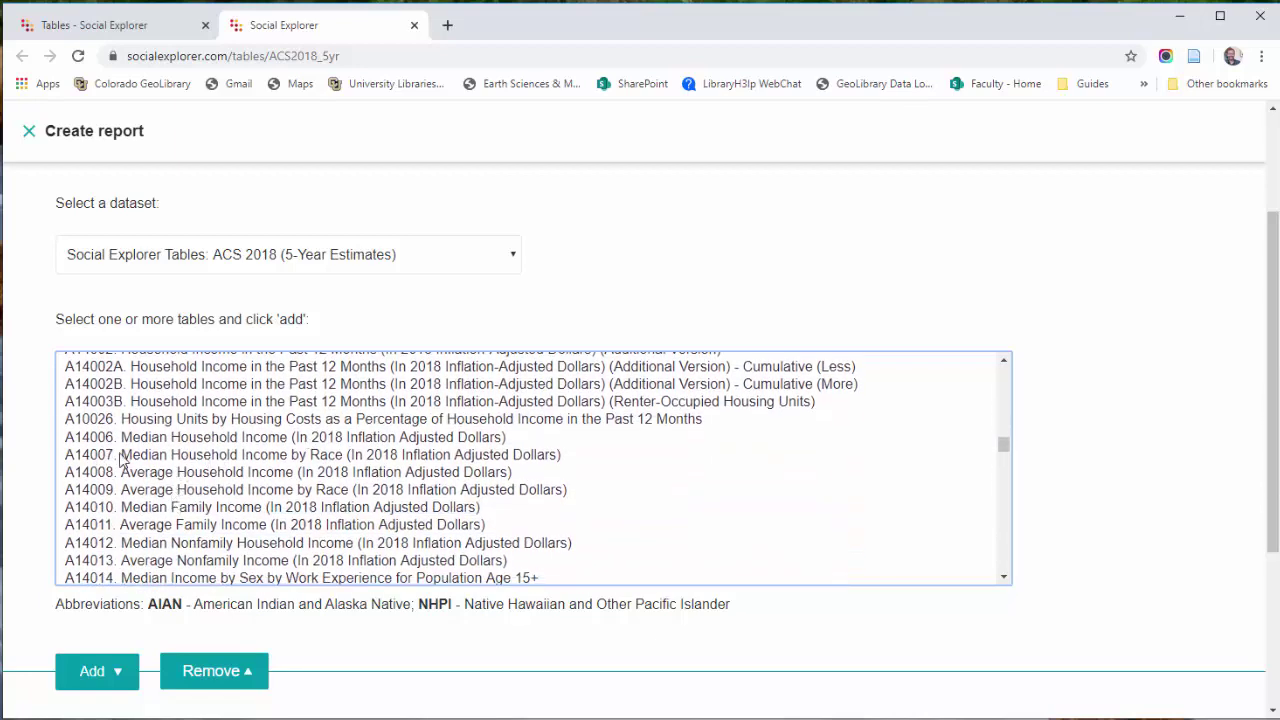
pyautogui.click(267, 441)
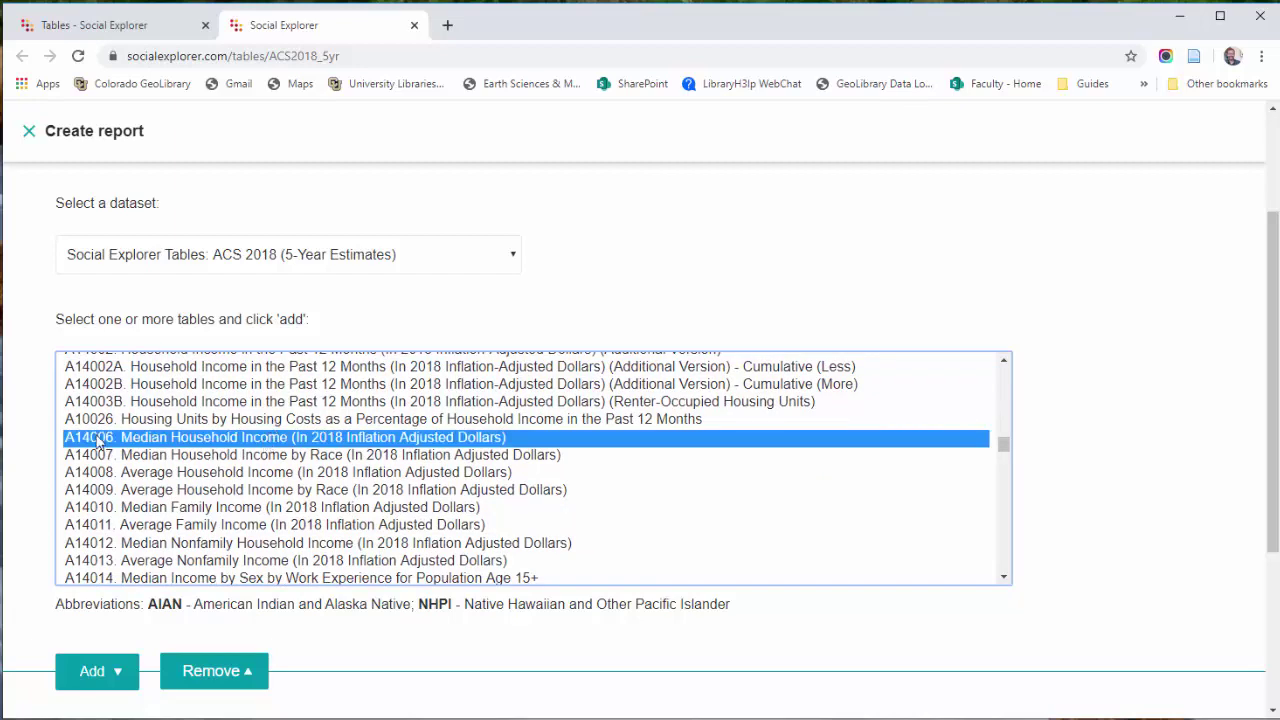
pyautogui.scroll(15, 257, 458)
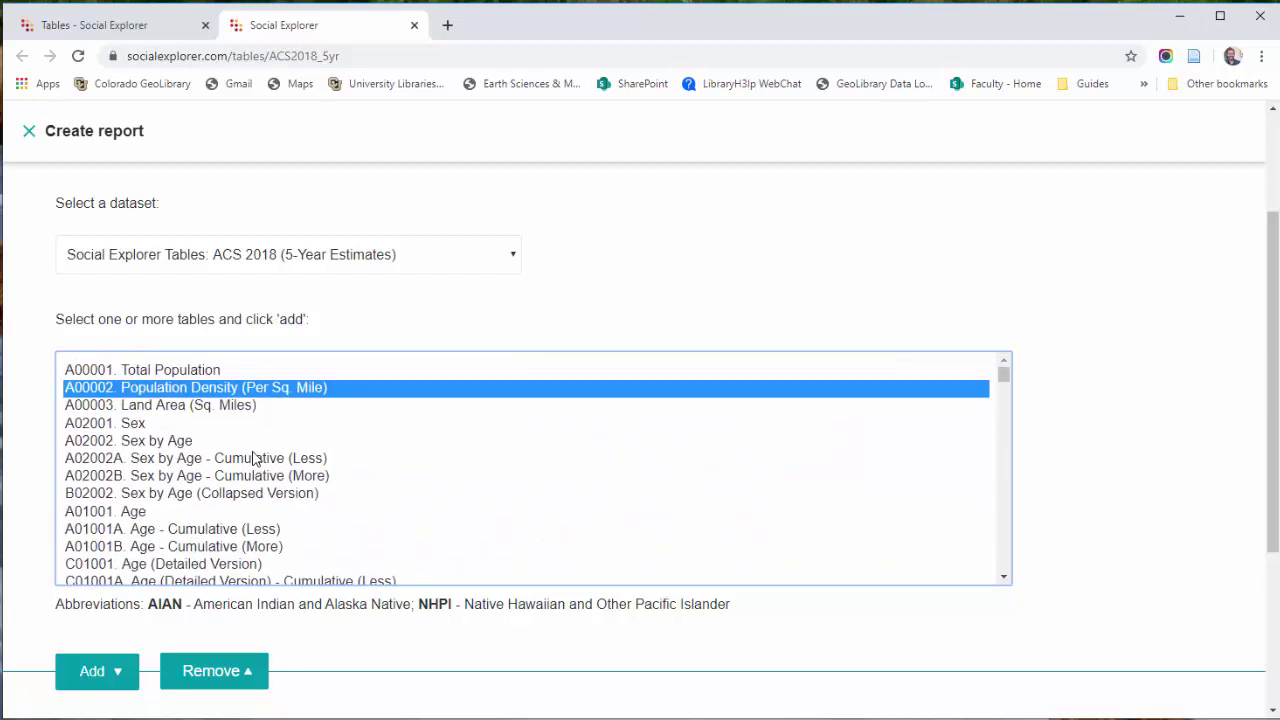
pyautogui.click(112, 684)
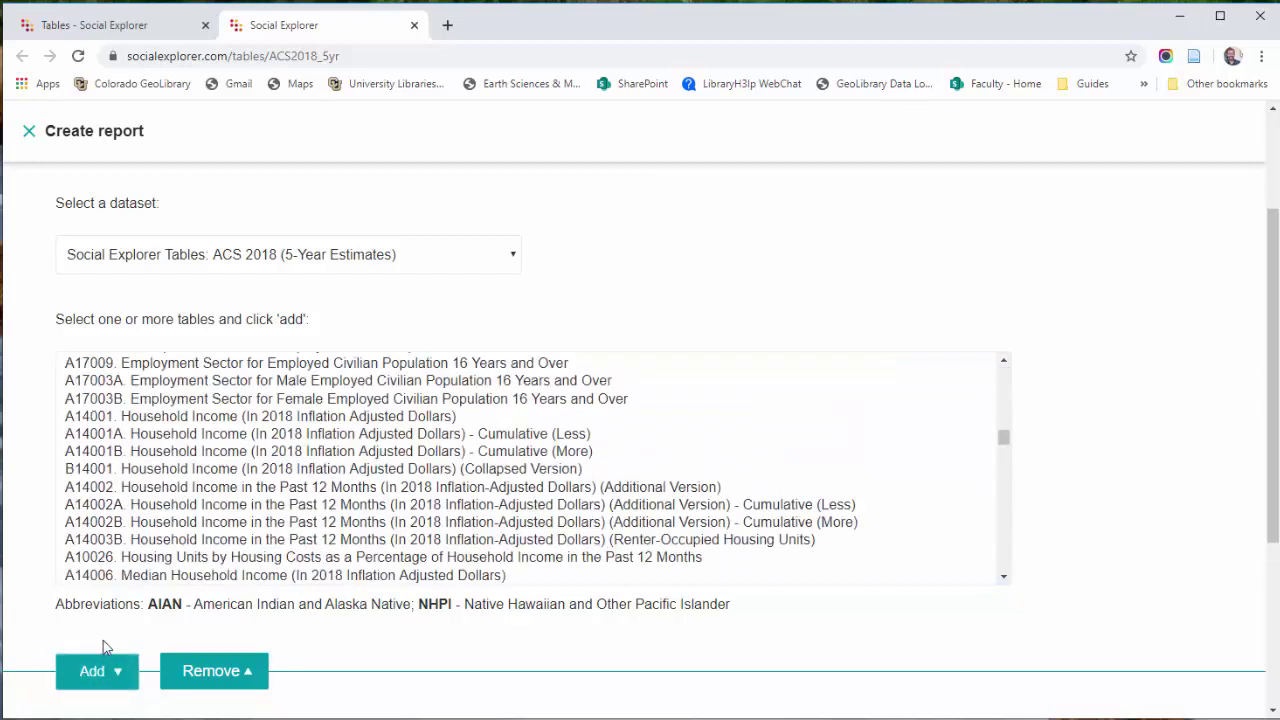
pyautogui.scroll(-3, 31, 606)
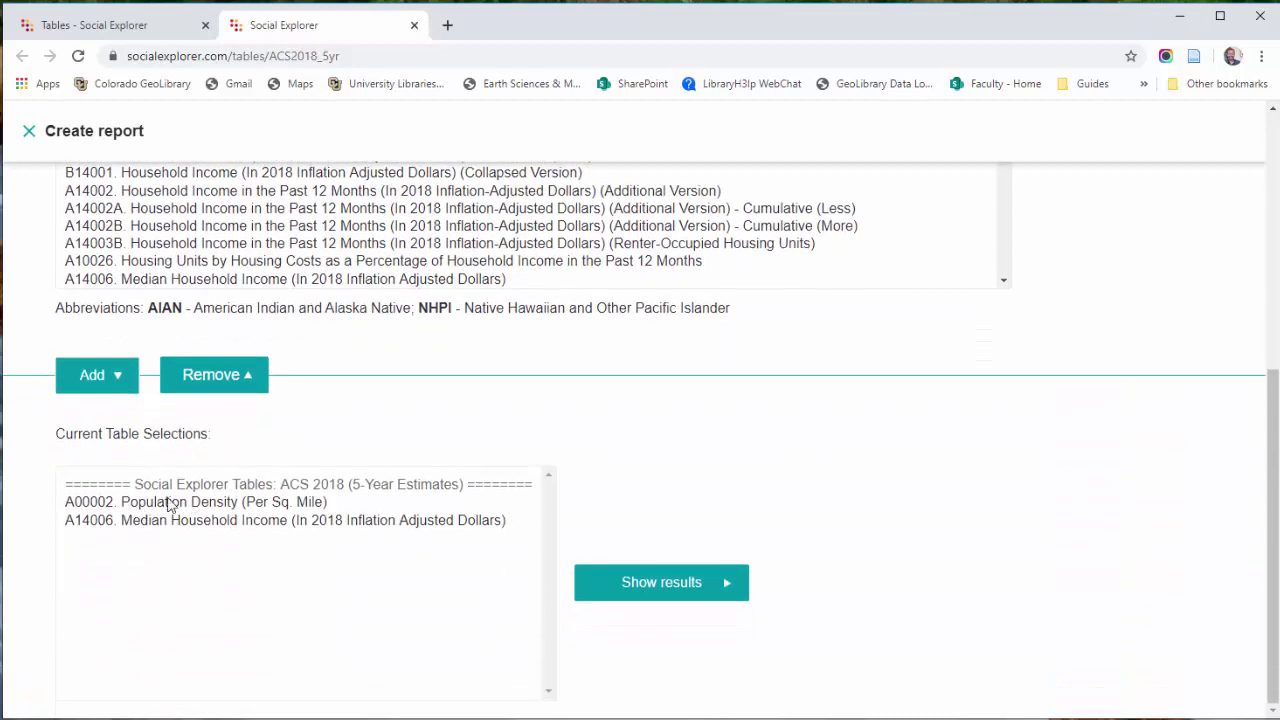
pyautogui.click(672, 588)
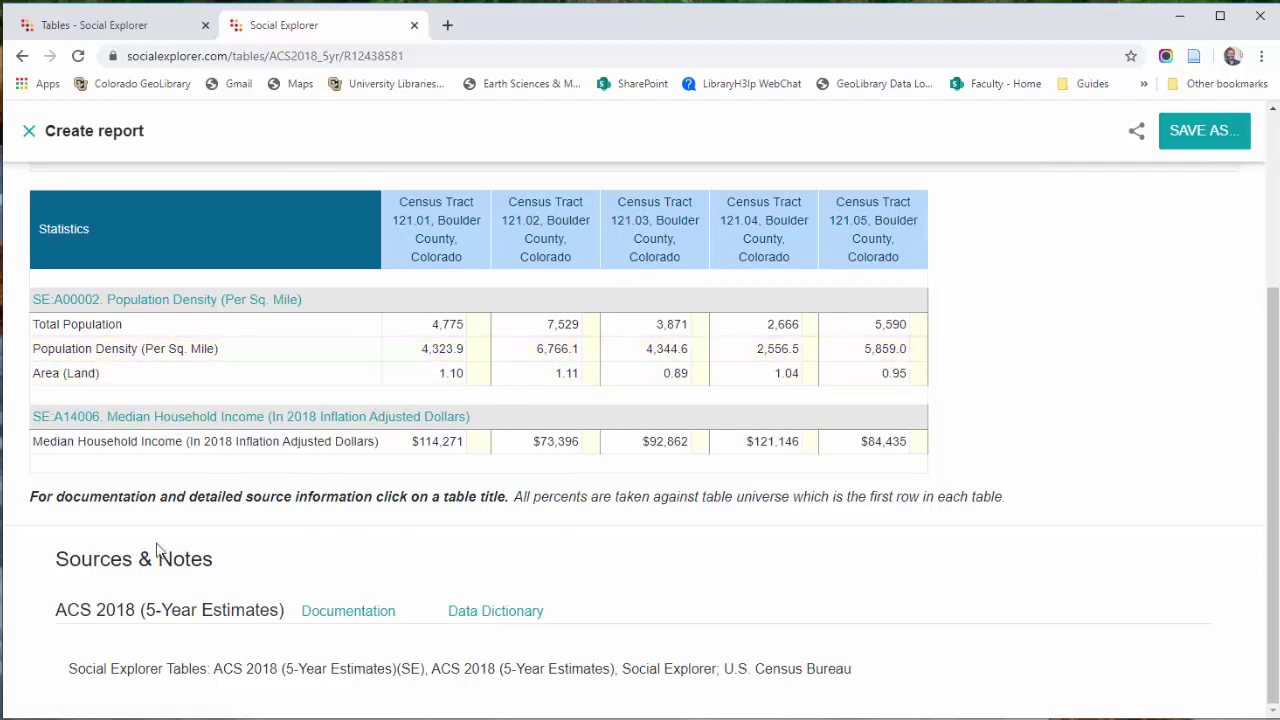
pyautogui.scroll(3, 1045, 497)
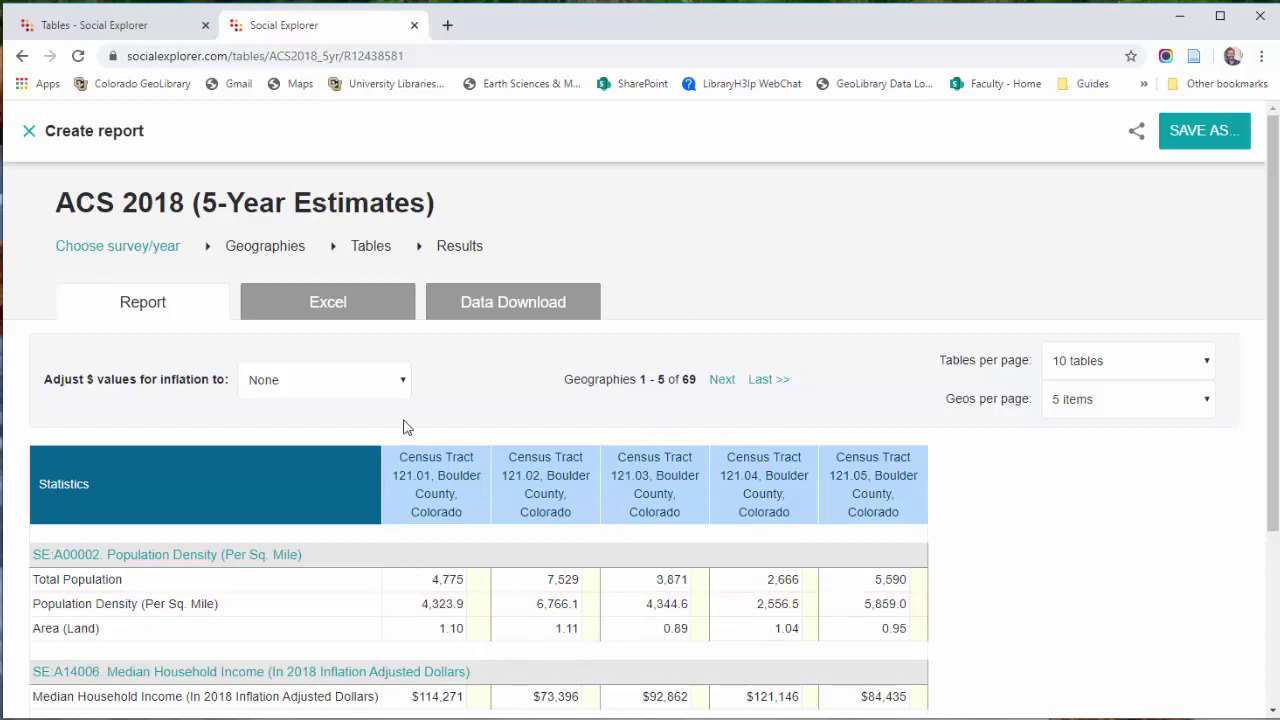
pyautogui.click(318, 309)
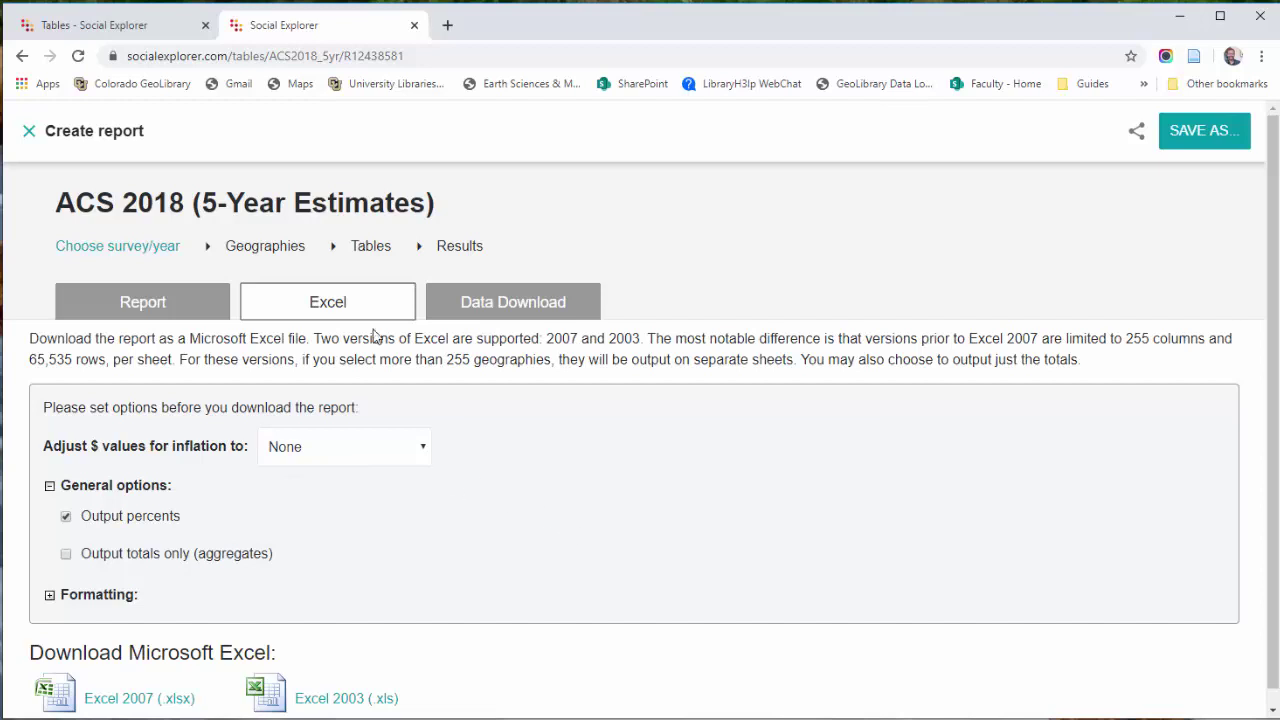
pyautogui.click(130, 307)
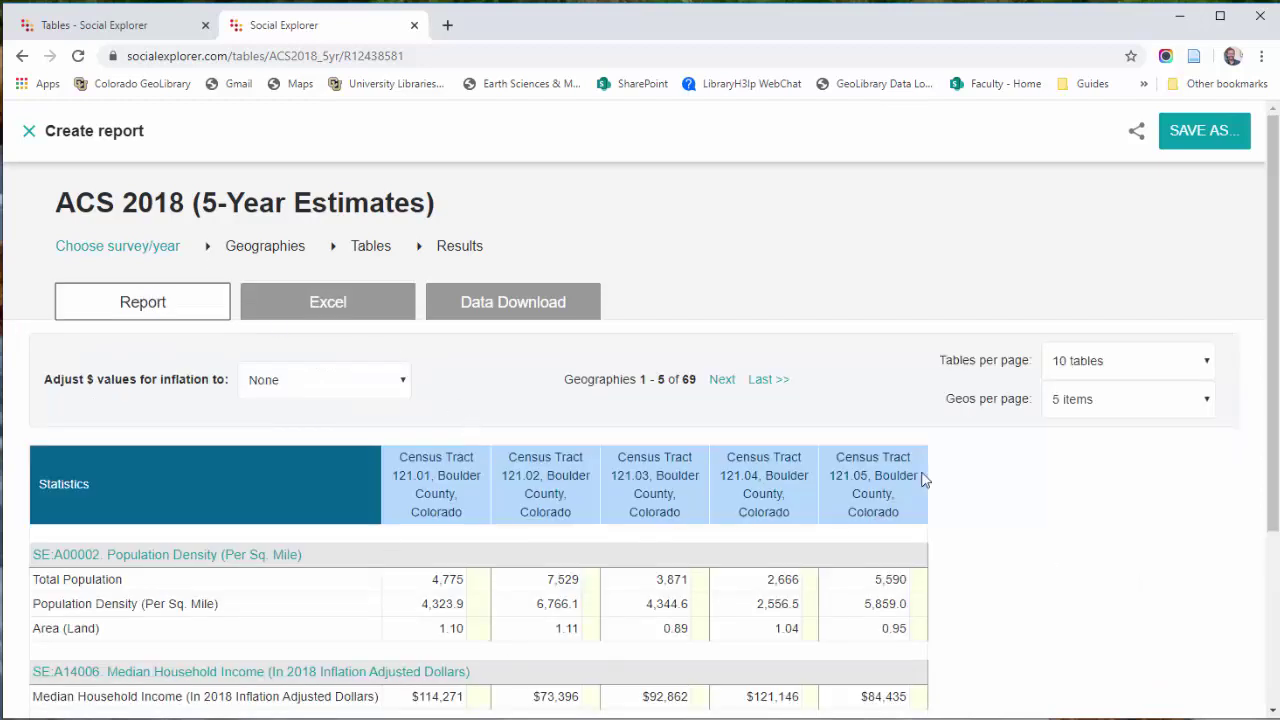
# - Download the census tract CSV with DBF-friendly names as R12438581_SL140.csv into Boulder_Co
pyautogui.click(492, 305)
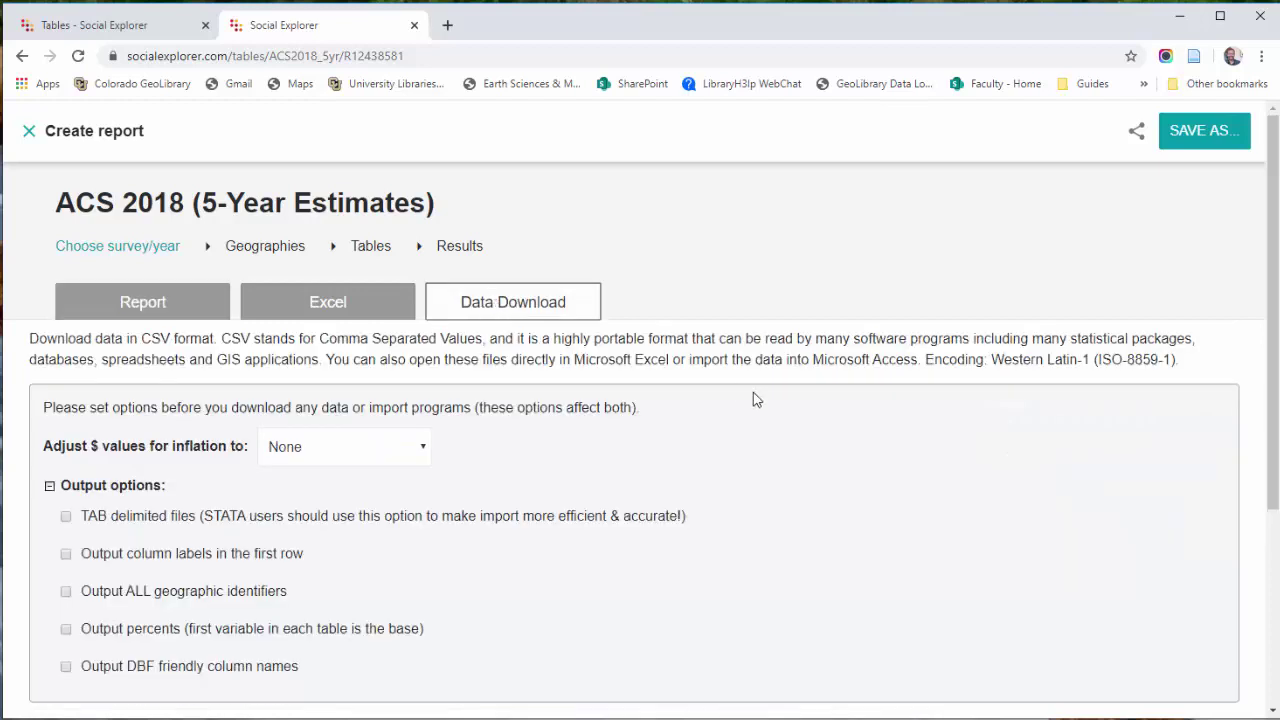
pyautogui.scroll(-2, 779, 441)
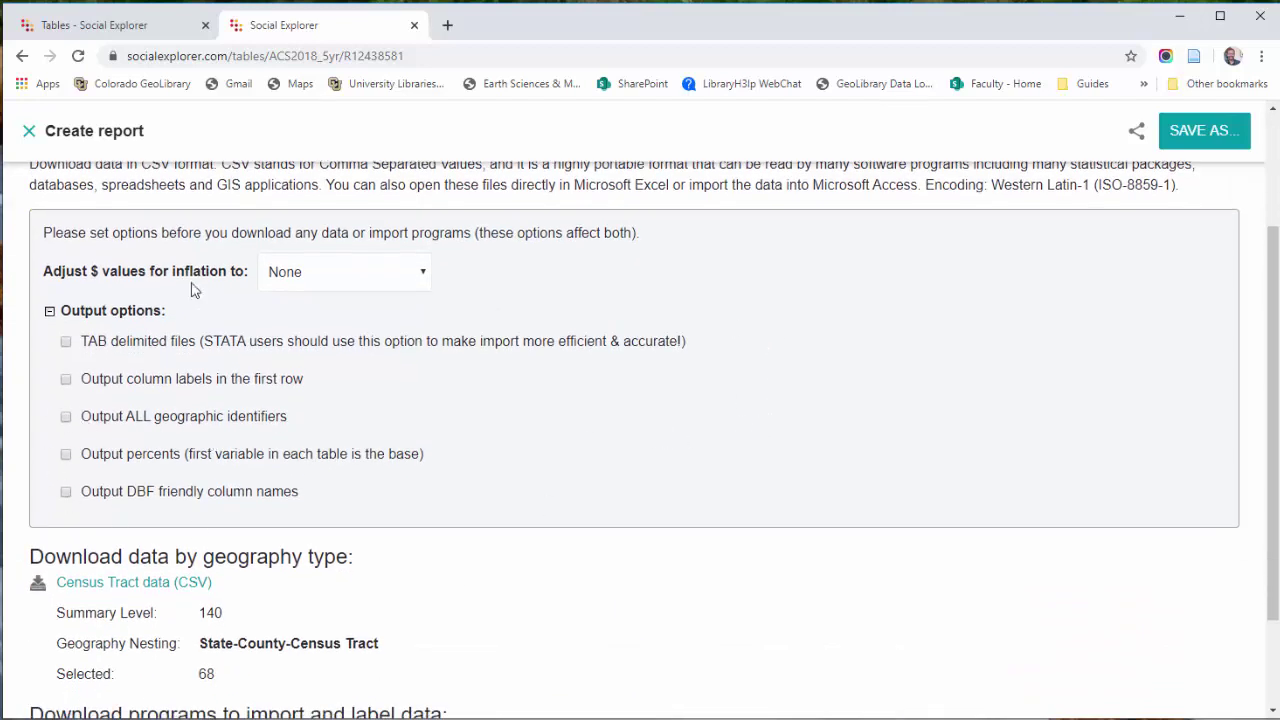
pyautogui.scroll(1, 515, 430)
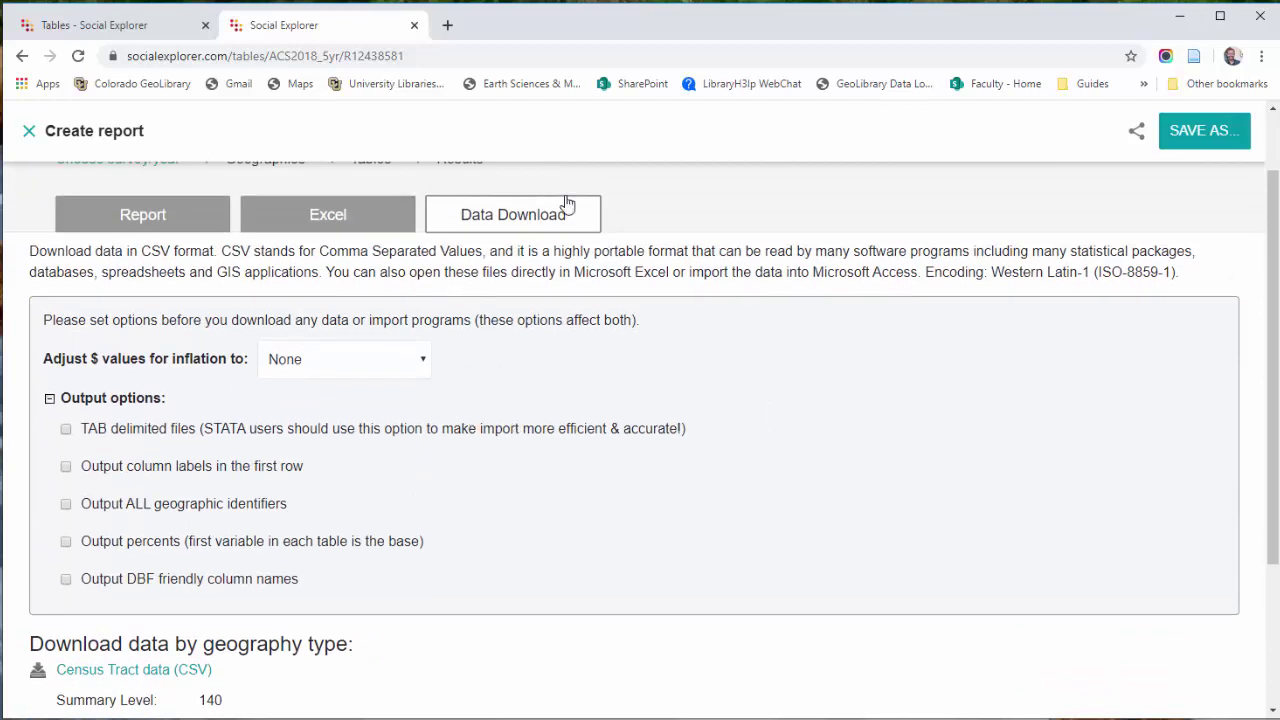
pyautogui.scroll(-1, 77, 512)
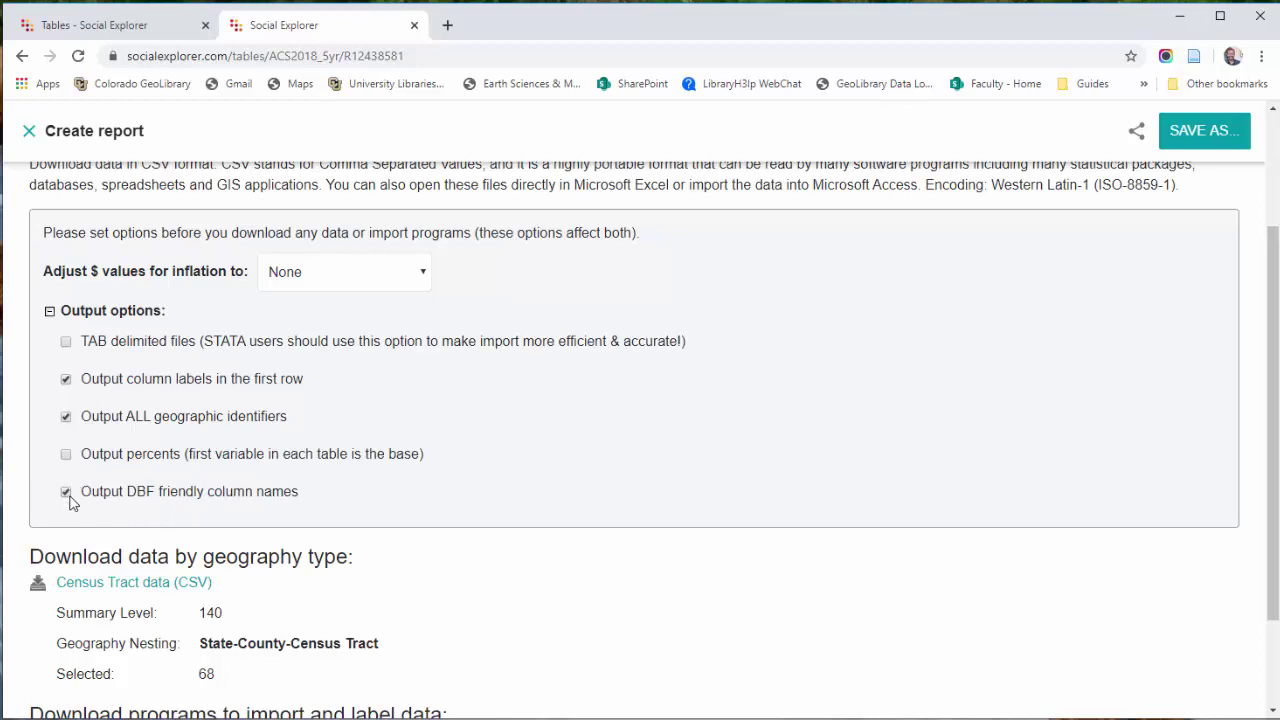
pyautogui.scroll(-1, 302, 491)
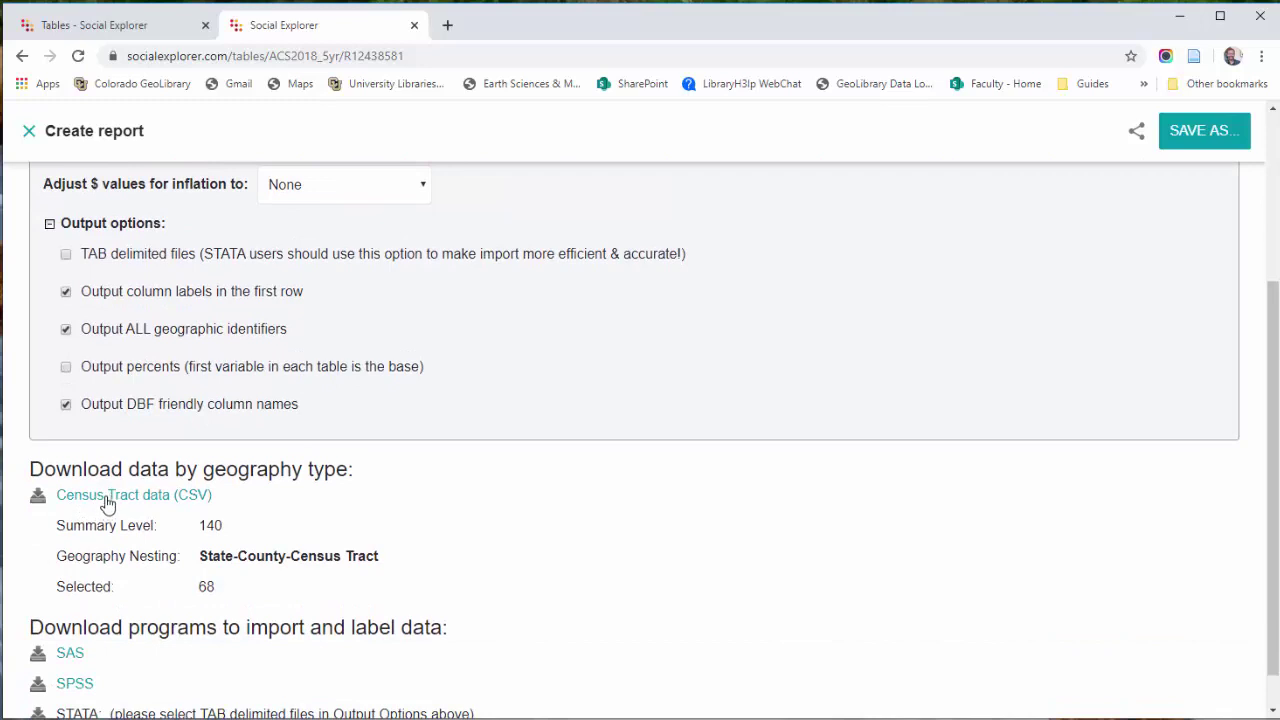
pyautogui.click(108, 497)
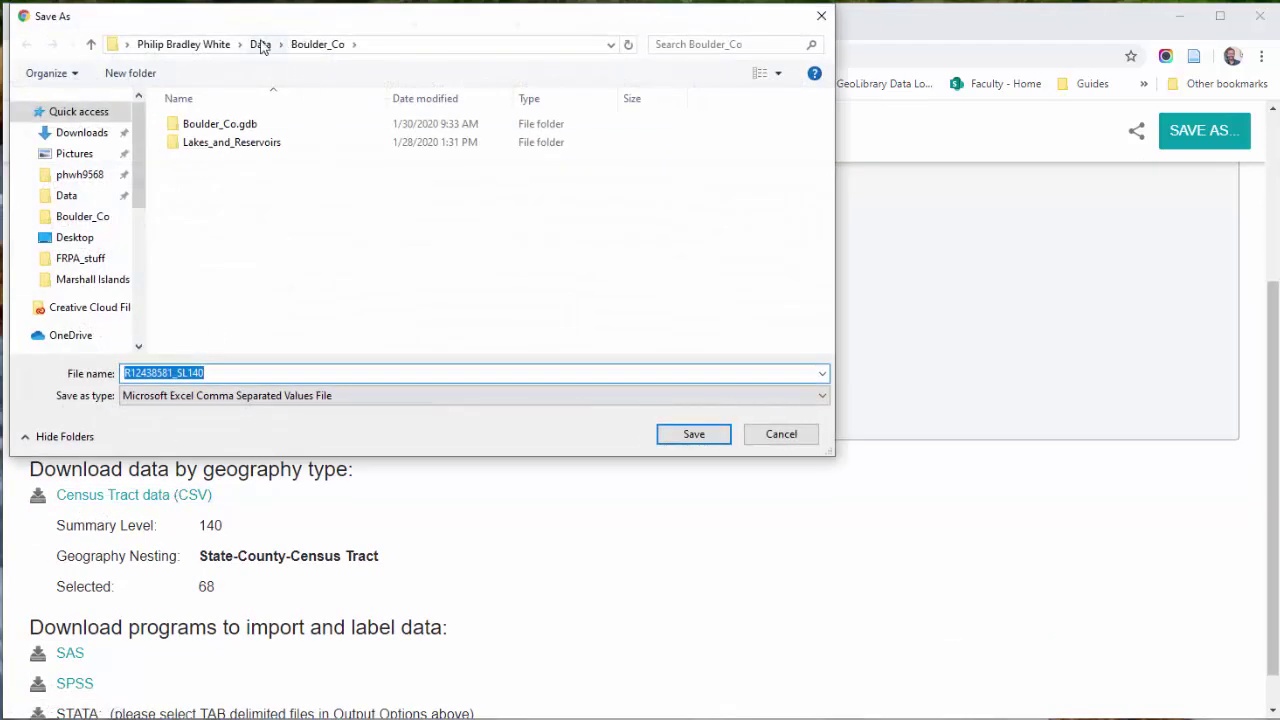
pyautogui.click(307, 47)
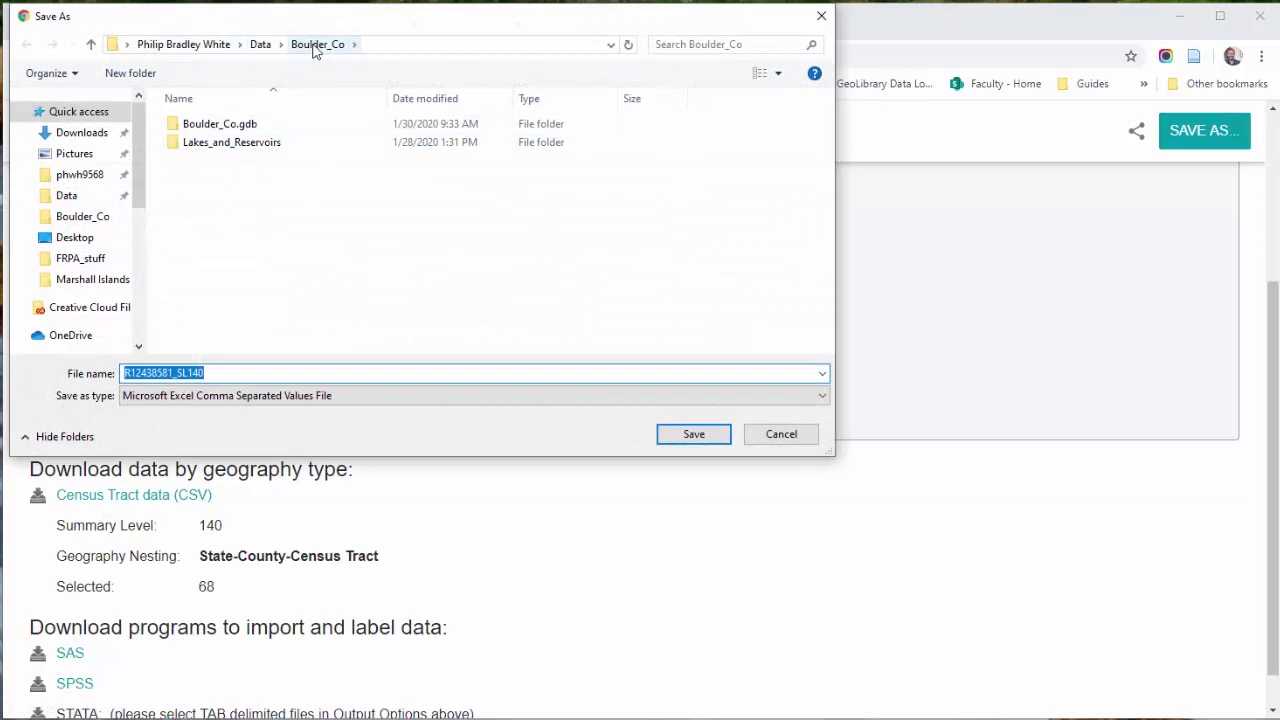
pyautogui.click(688, 436)
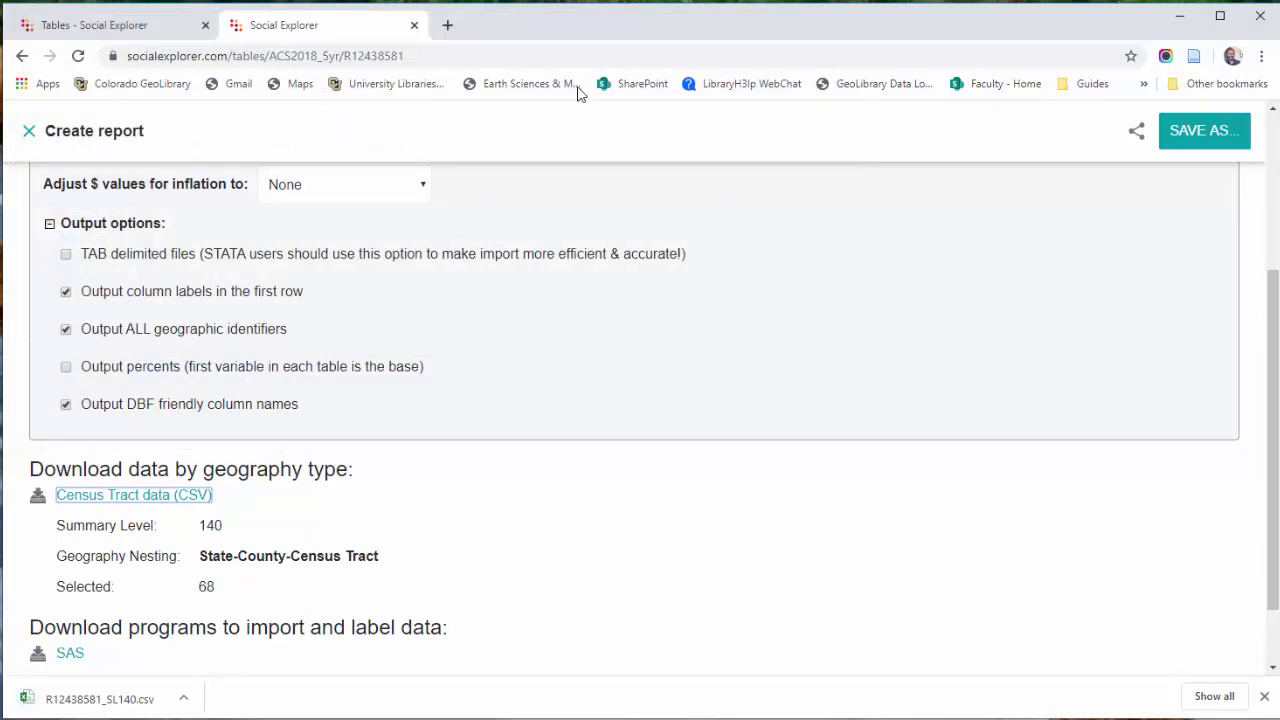
# - Copy and paste R12438581_SL140 in Boulder_Co to create R12438581_SL140 - Copy
pyautogui.hotkey('alt', 'Tab')
pyautogui.moveTo(825, 143); pyautogui.dragTo(807, 65)
pyautogui.scroll(-2, 500, 505)
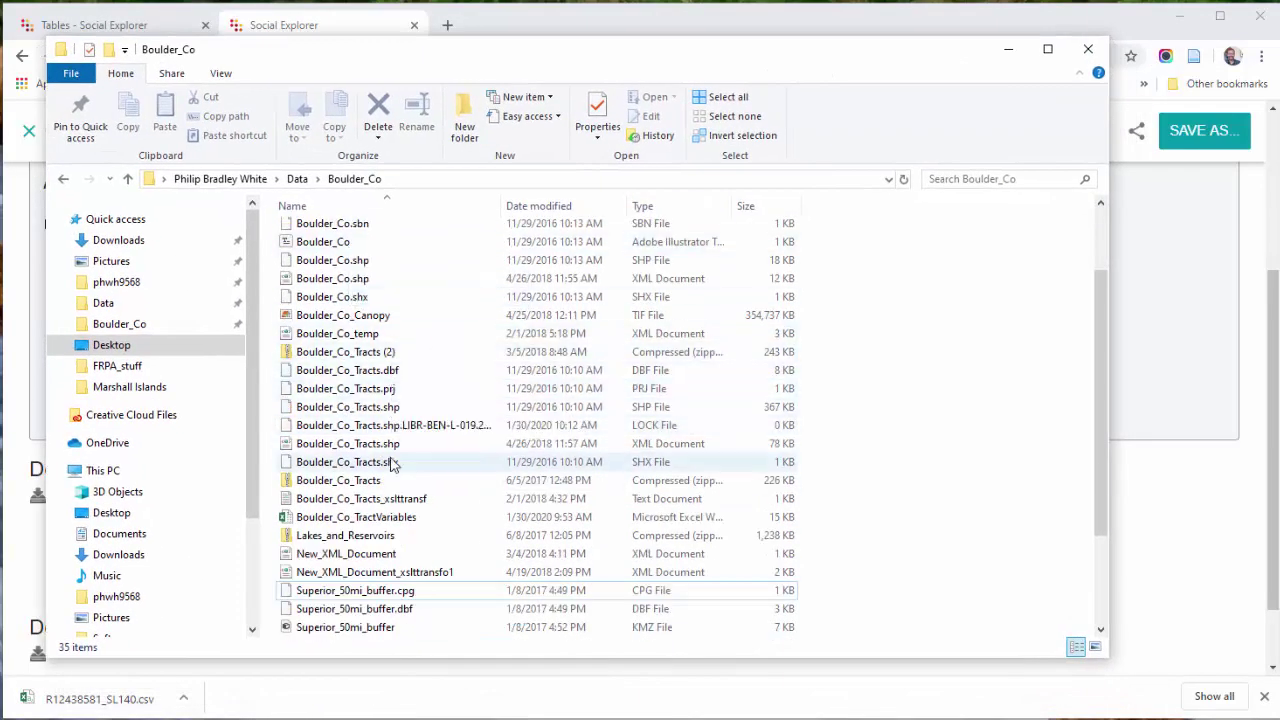
pyautogui.scroll(-2, 586, 431)
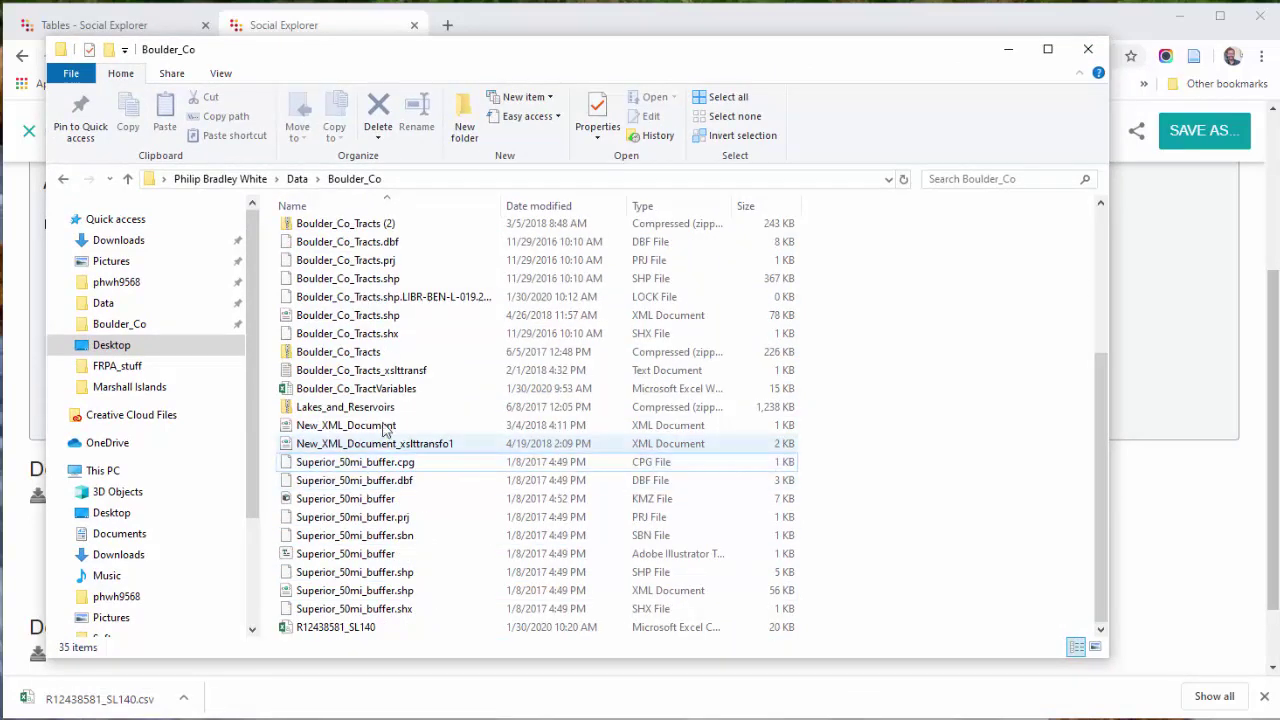
pyautogui.click(394, 634)
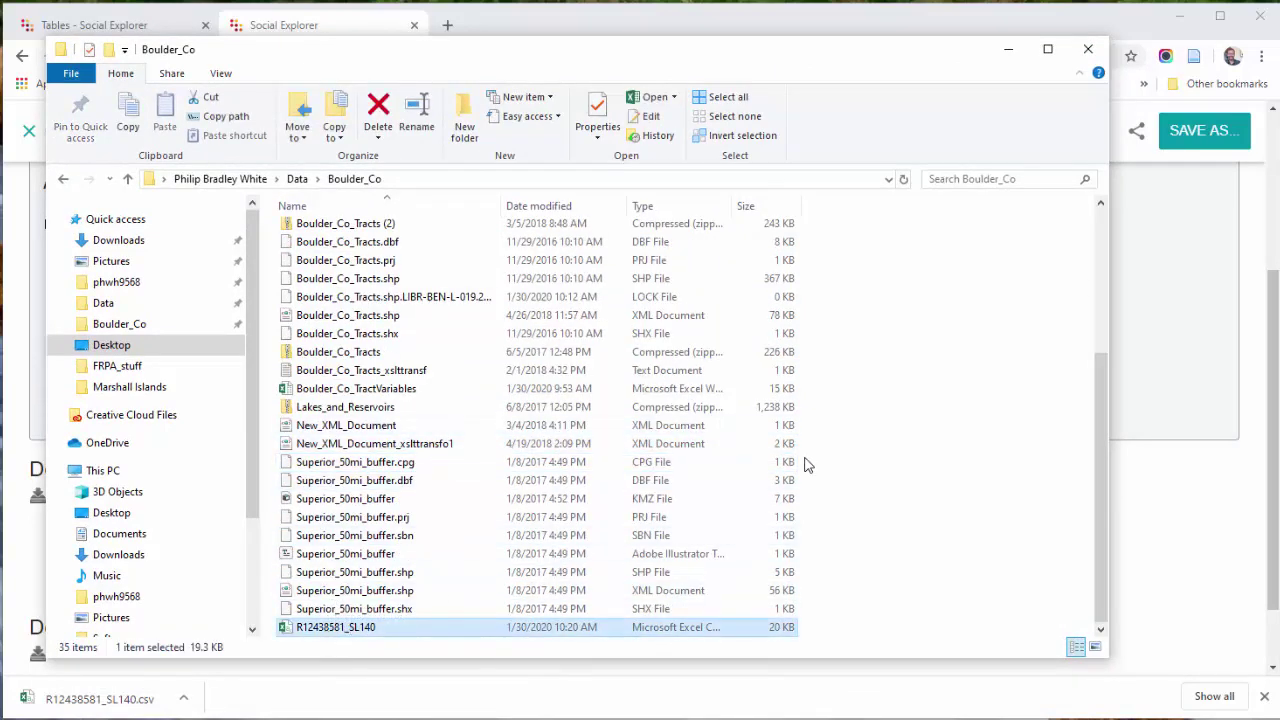
pyautogui.rightClick(315, 636)
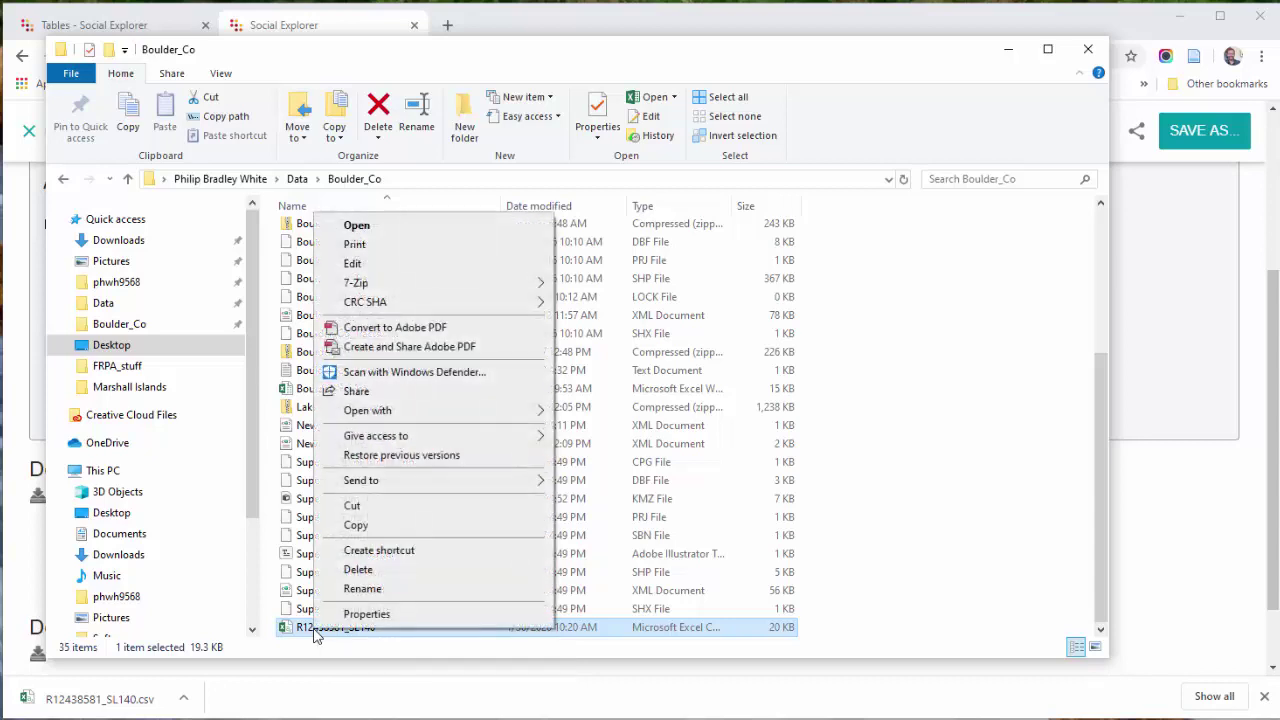
pyautogui.click(397, 529)
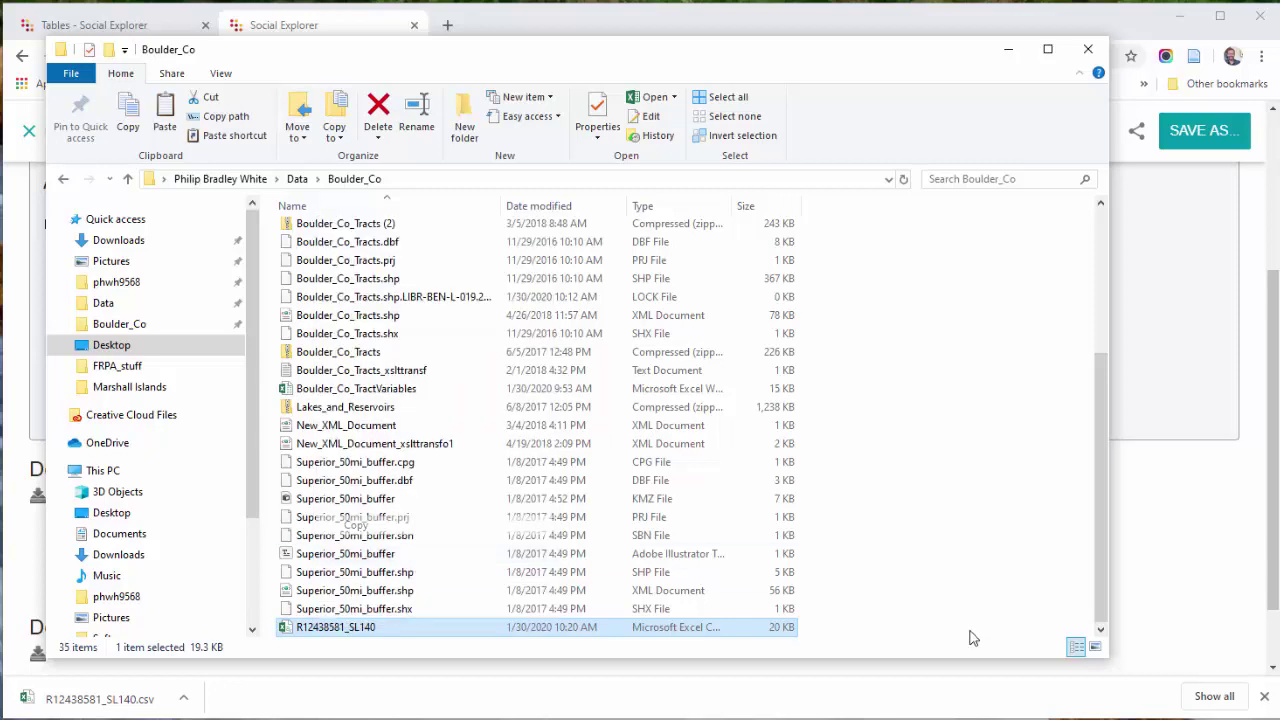
pyautogui.click(852, 618)
pyautogui.hotkey('ctrl', 'v')
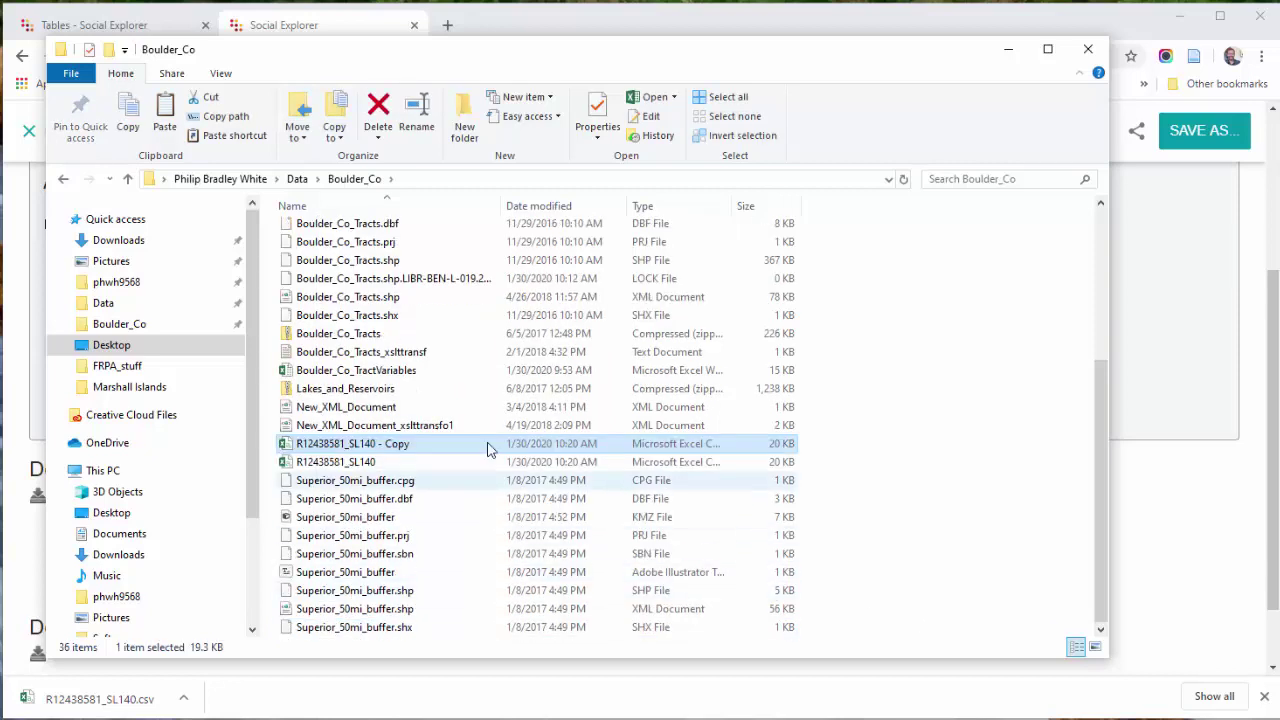
pyautogui.rightClick(318, 466)
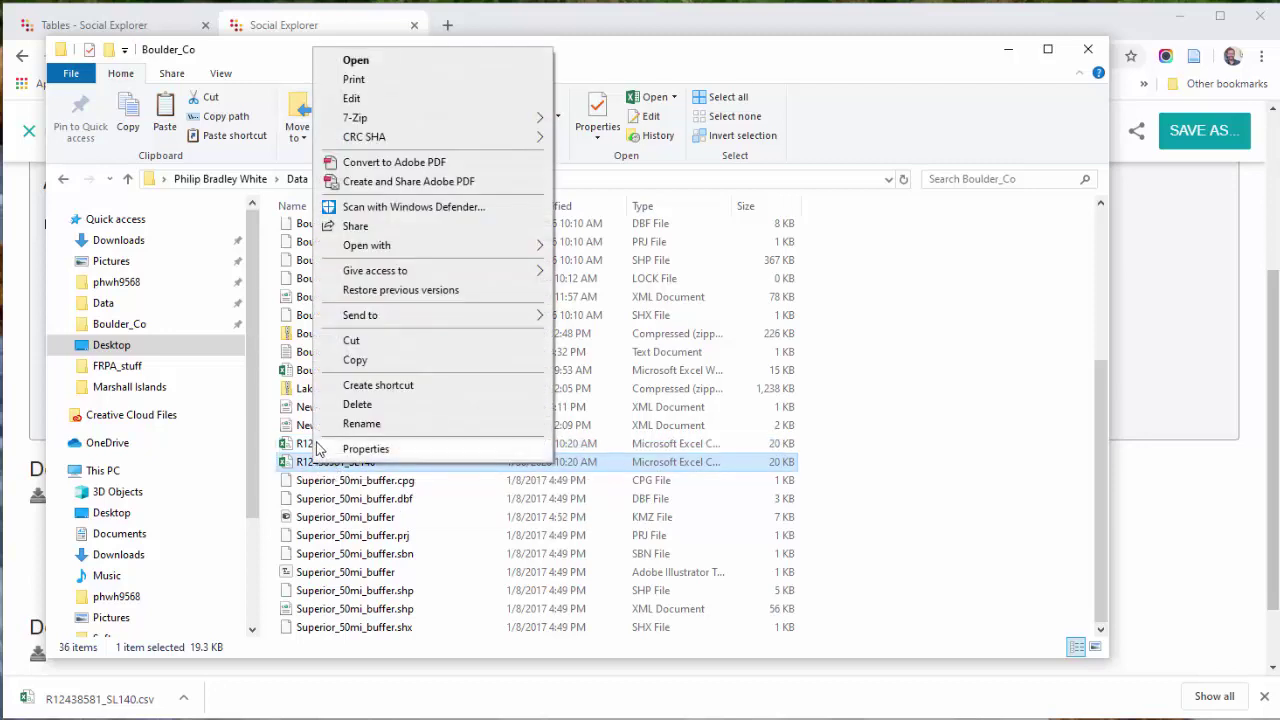
pyautogui.moveTo(368, 258)
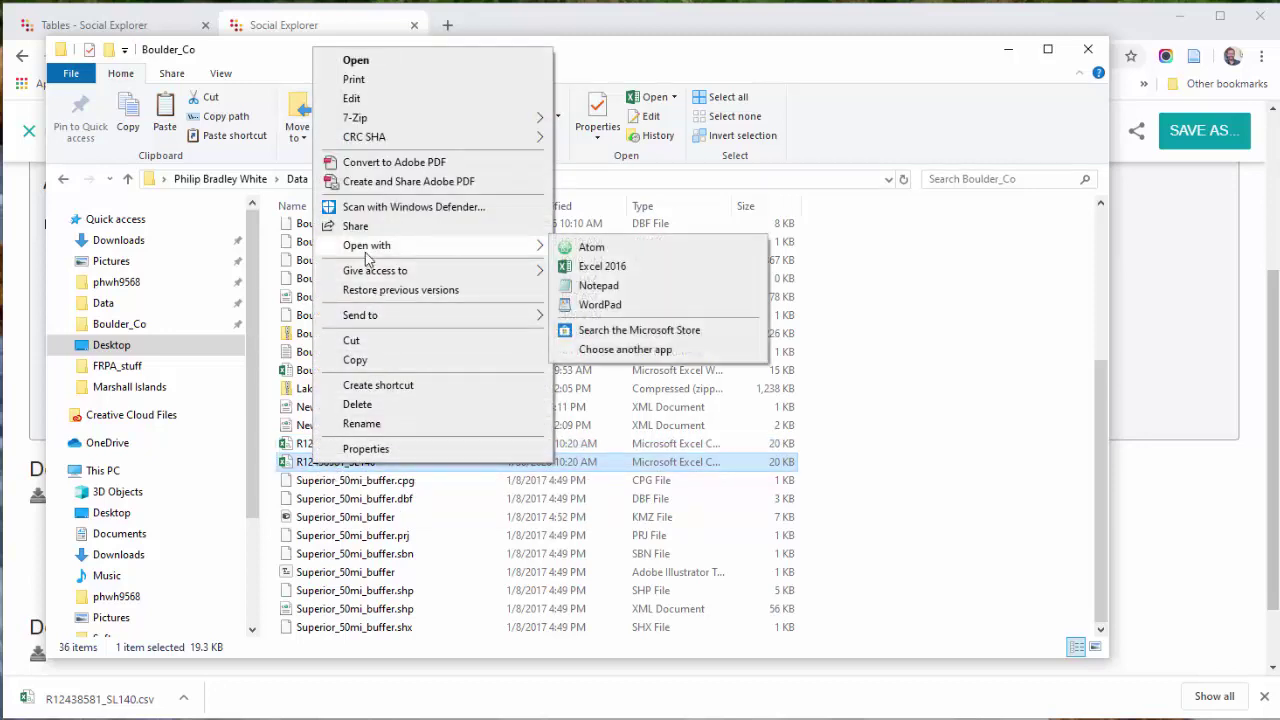
pyautogui.click(612, 287)
pyautogui.moveTo(330, 130); pyautogui.dragTo(440, 117)
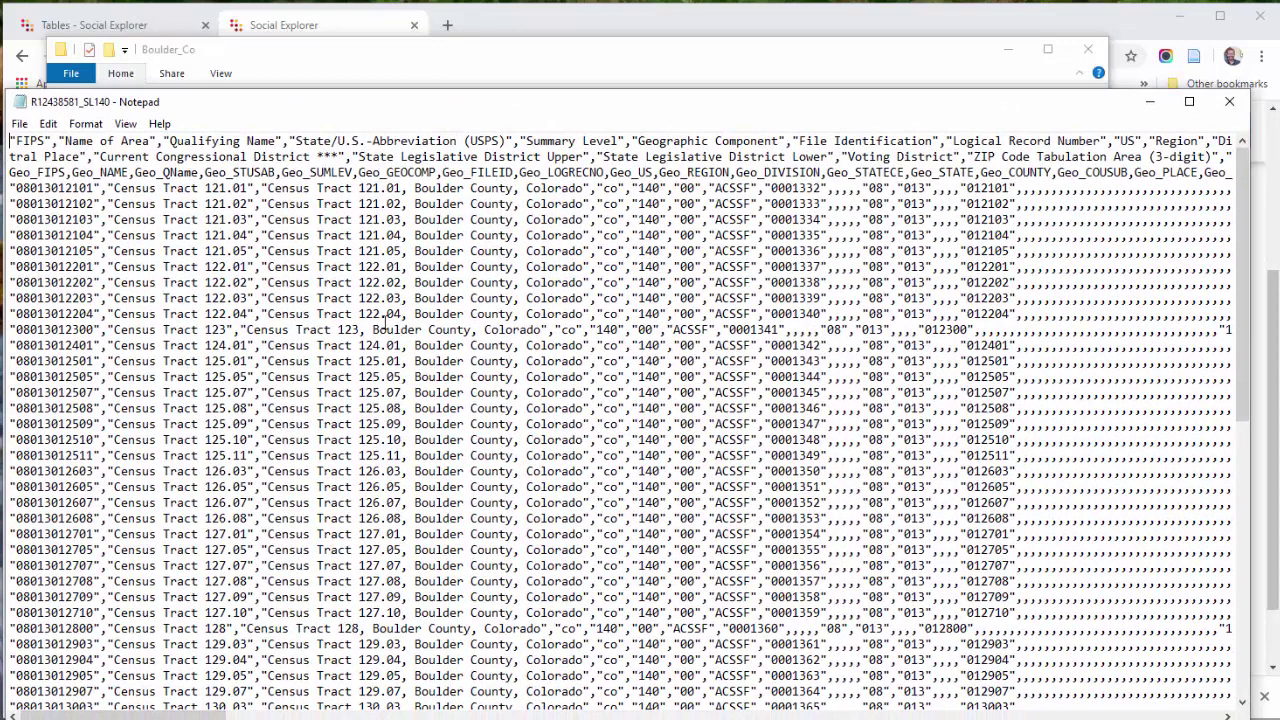
pyautogui.click(101, 189)
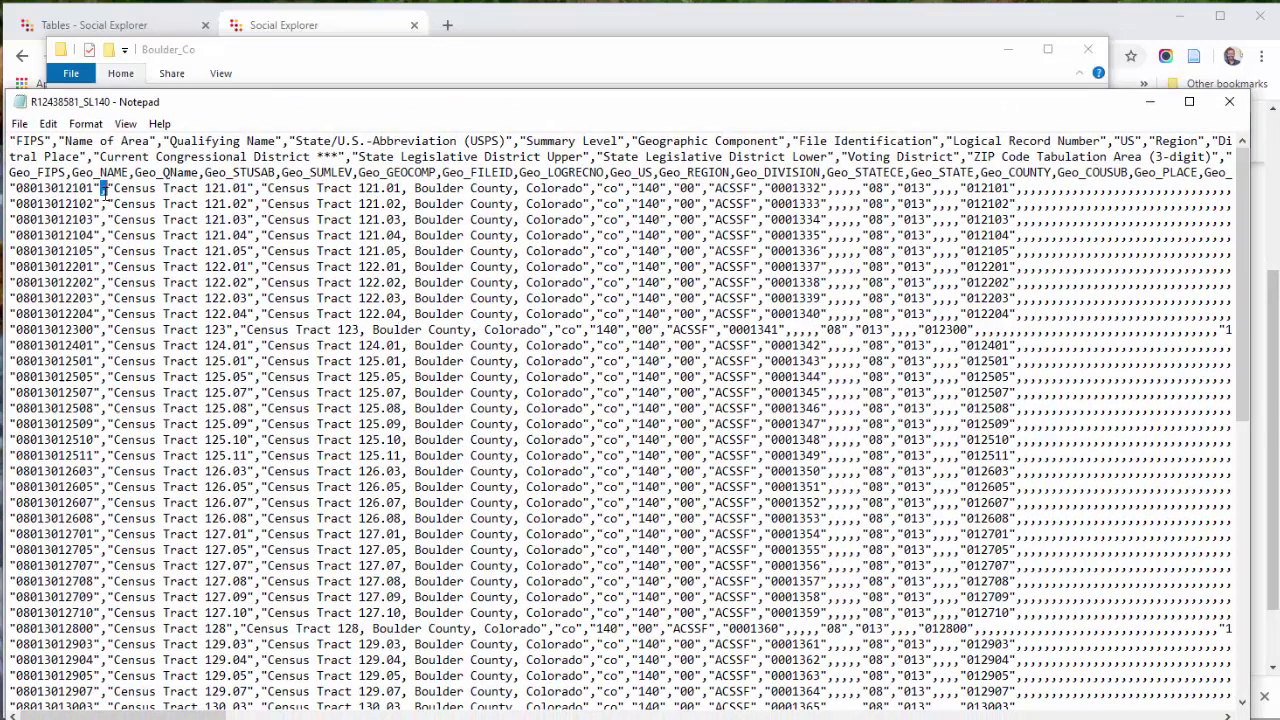
pyautogui.click(1229, 101)
pyautogui.doubleClick(322, 464)
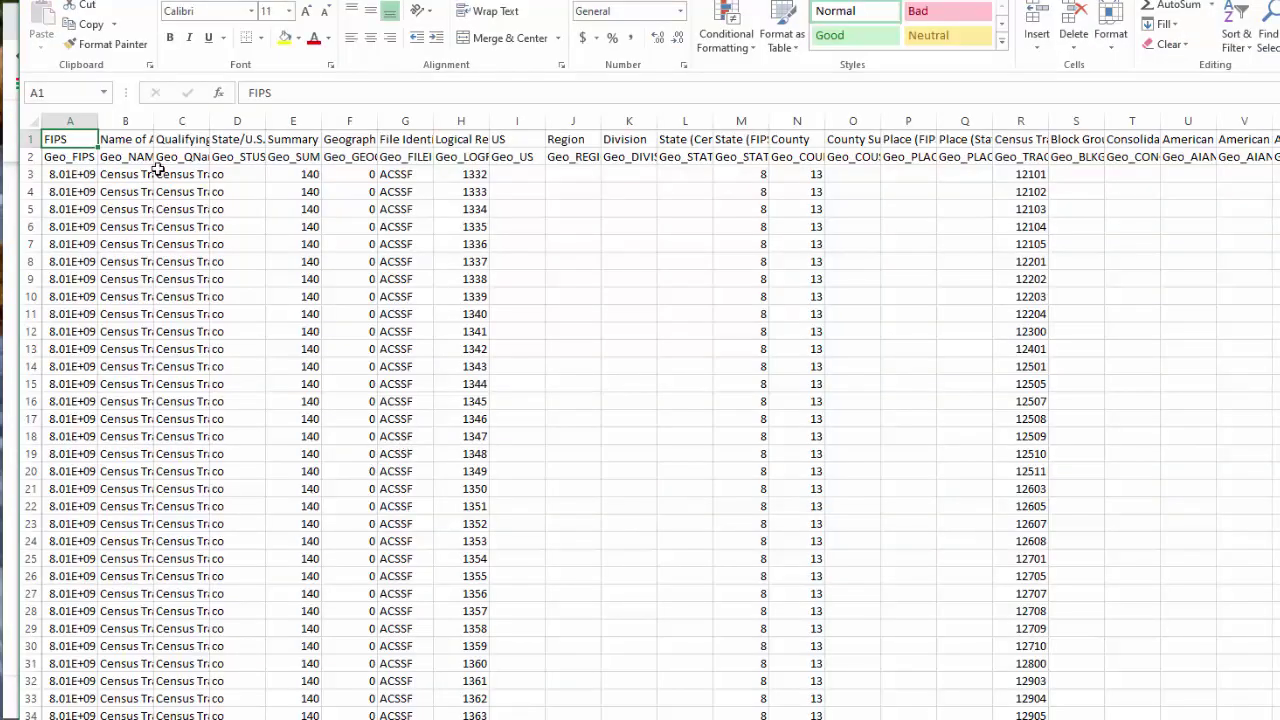
# - Widen columns A, B and C so full FIPS codes and area names show
pyautogui.doubleClick(99, 119)
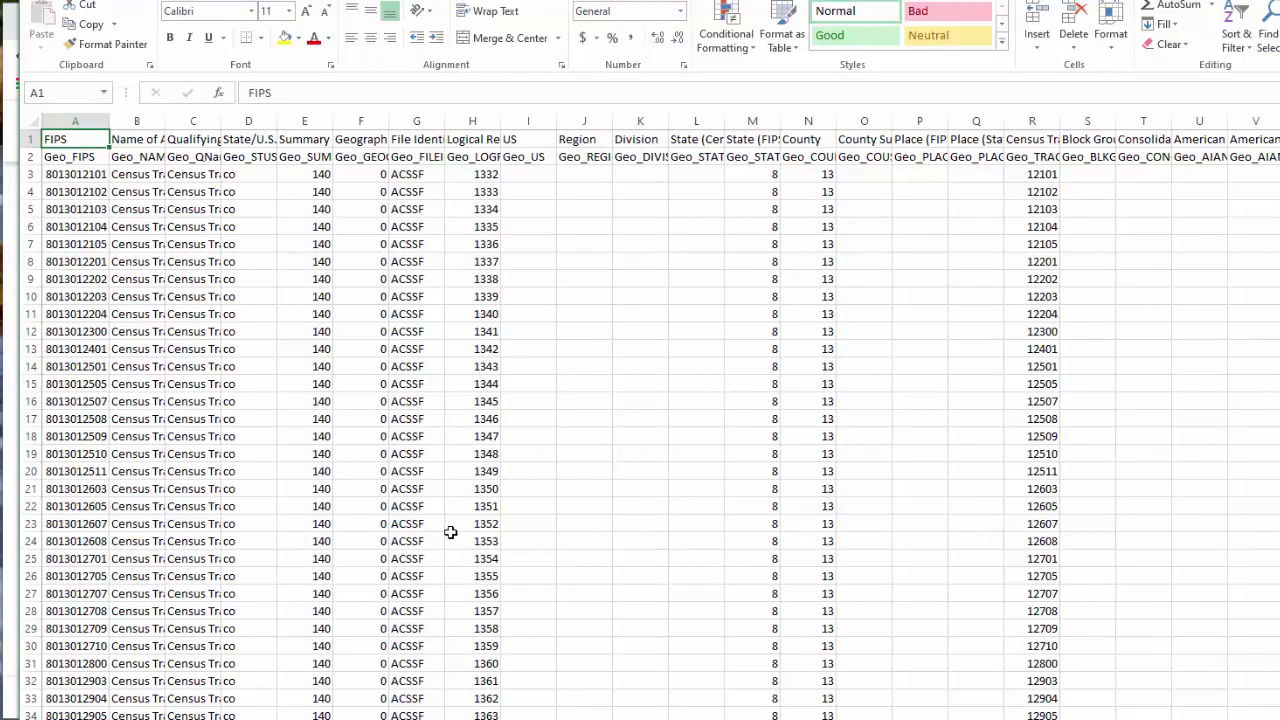
pyautogui.moveTo(112, 121); pyautogui.dragTo(168, 121)
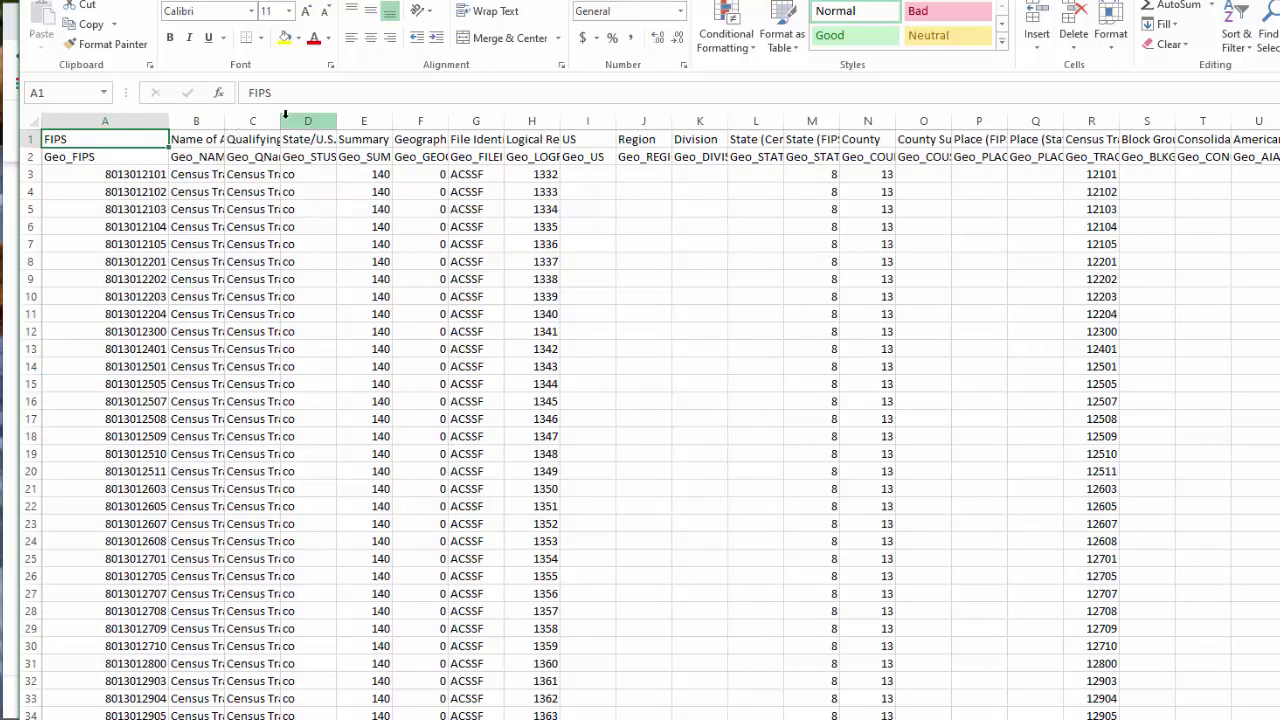
pyautogui.moveTo(280, 121); pyautogui.dragTo(366, 121)
pyautogui.moveTo(226, 121); pyautogui.dragTo(306, 121)
pyautogui.click(245, 158)
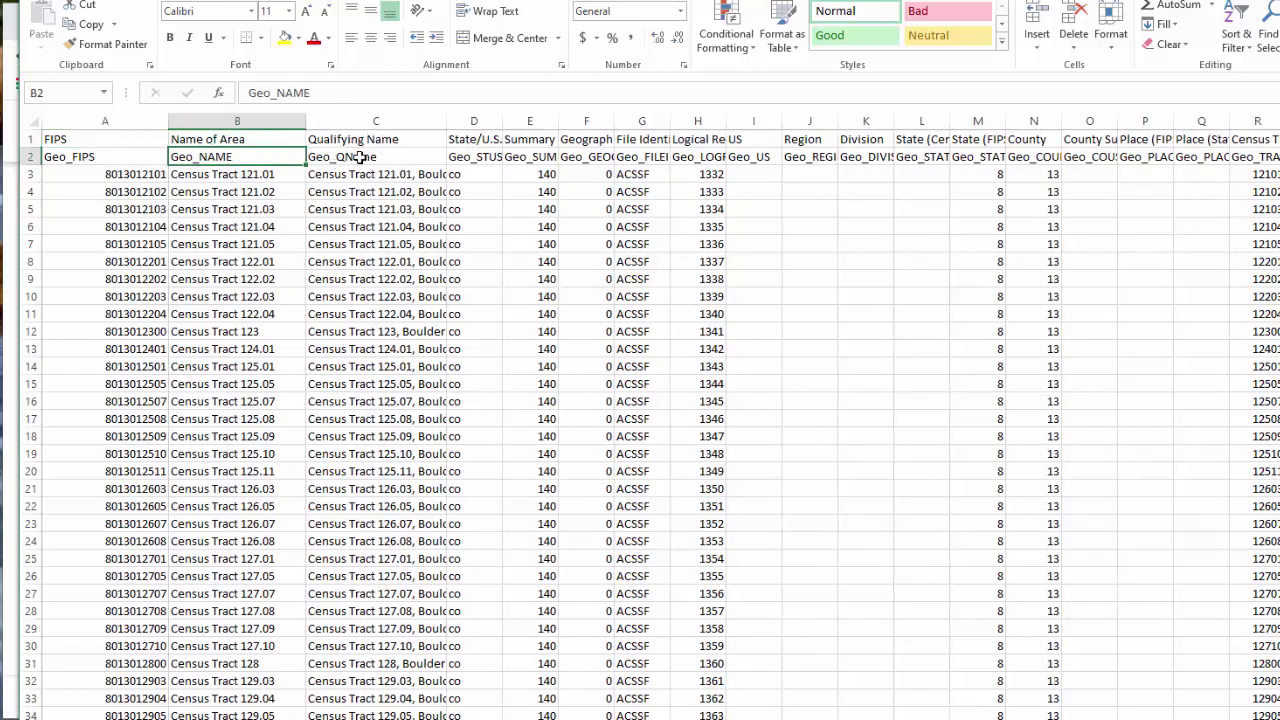
# - Inspect the FIPS value, summary level 140 and state, county and tract codes in row 3
pyautogui.click(99, 139)
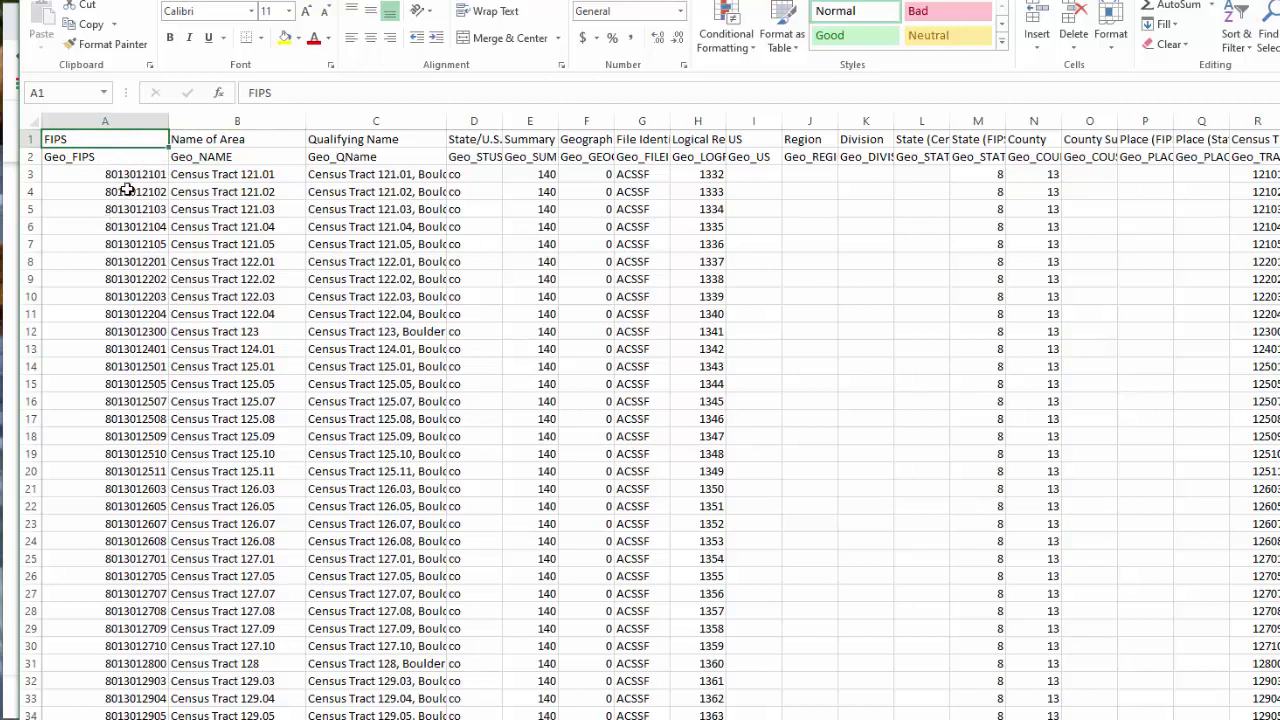
pyautogui.click(540, 175)
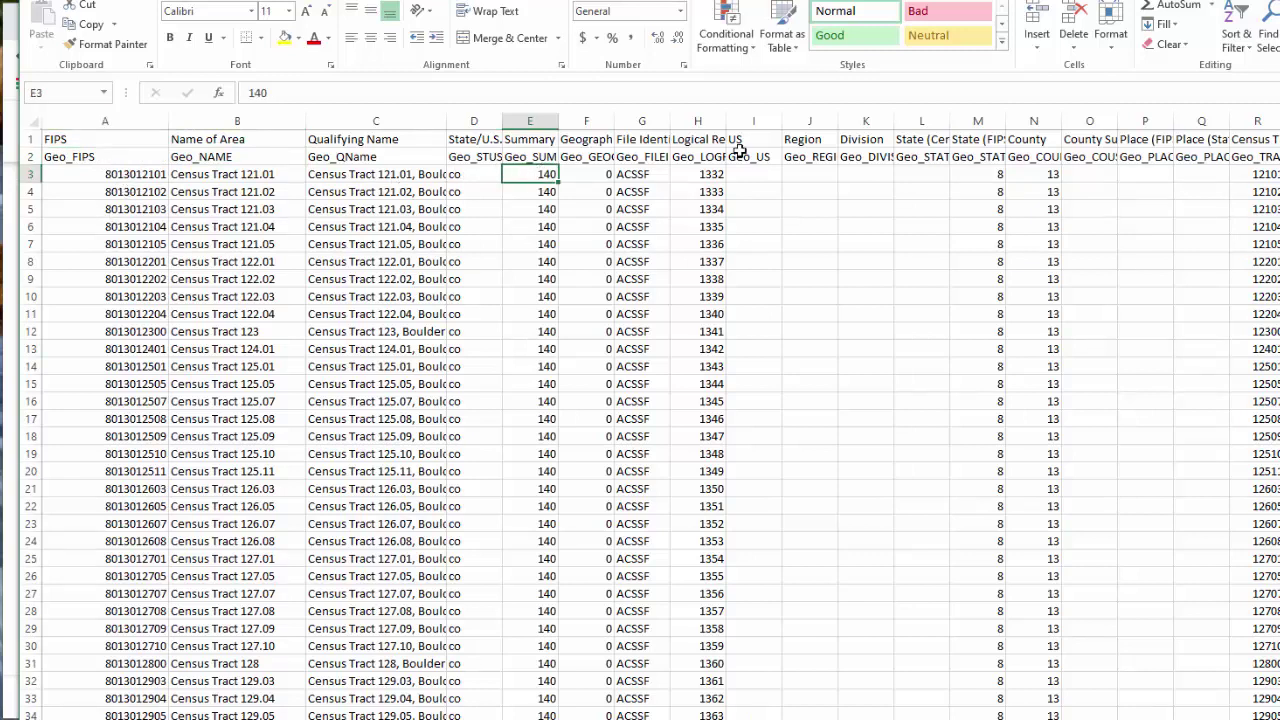
pyautogui.moveTo(1265, 174); pyautogui.dragTo(894, 180)
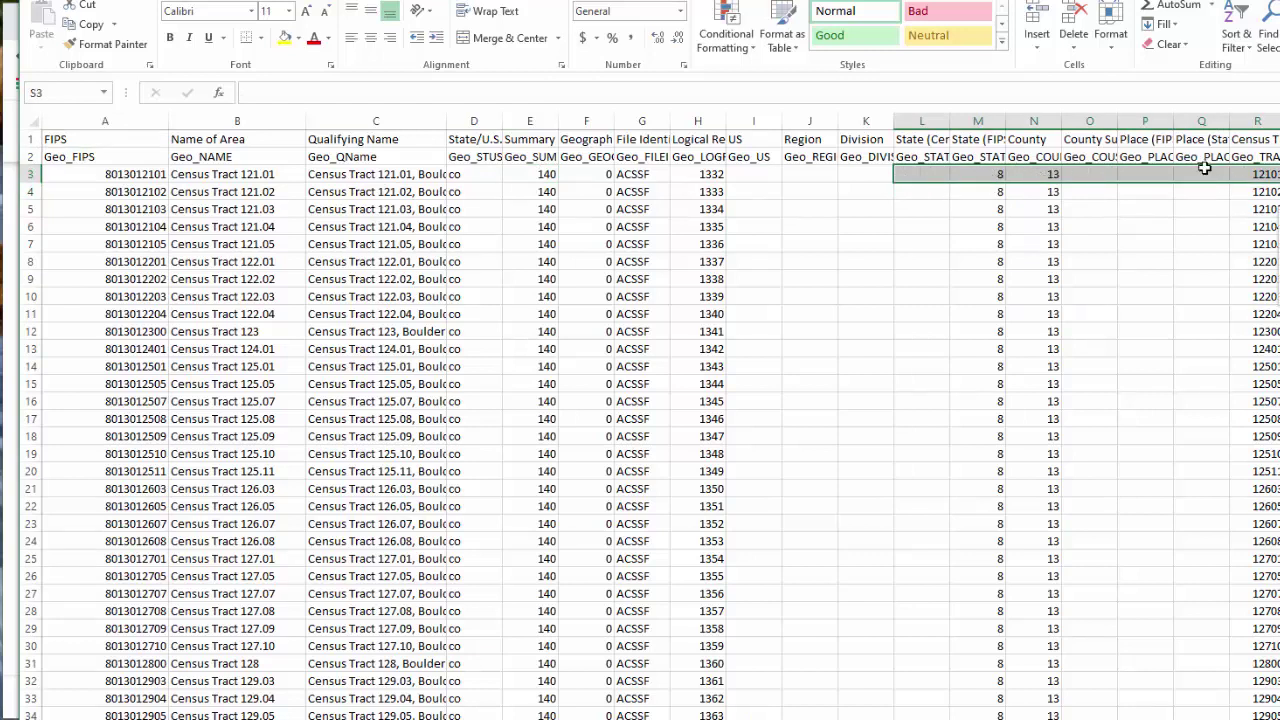
pyautogui.click(143, 177)
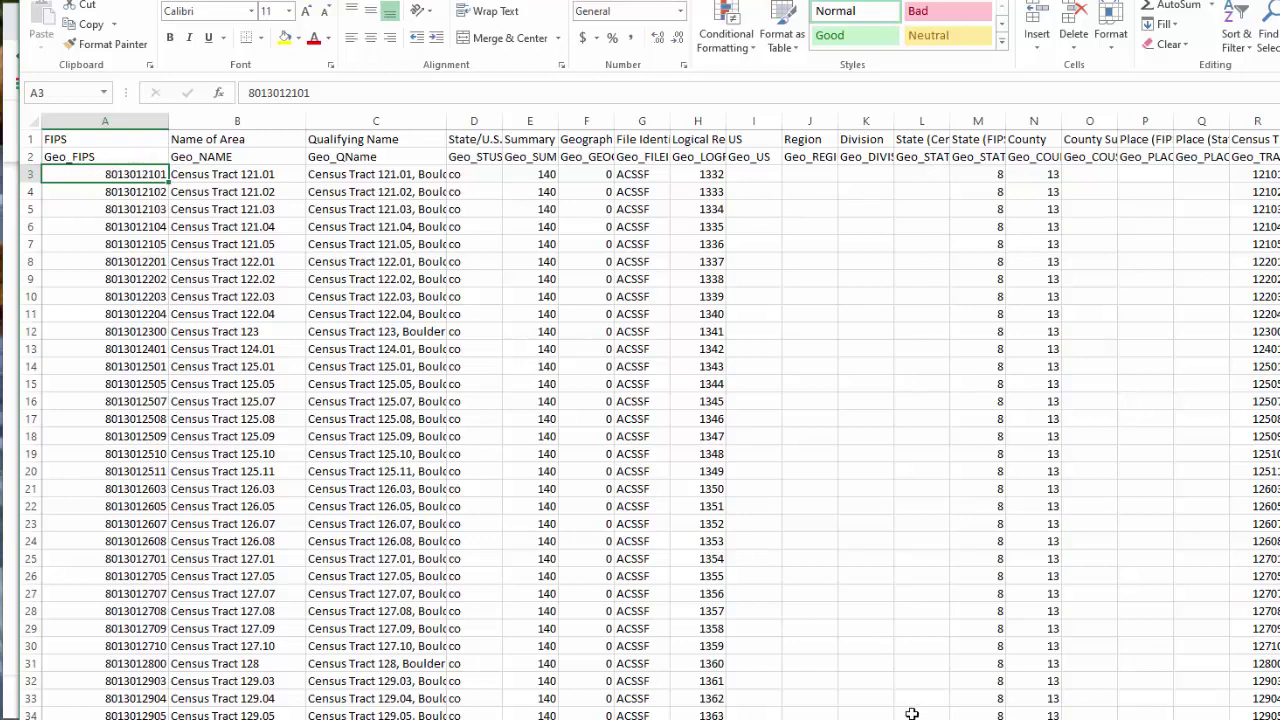
pyautogui.hscroll(12, 660, 418)
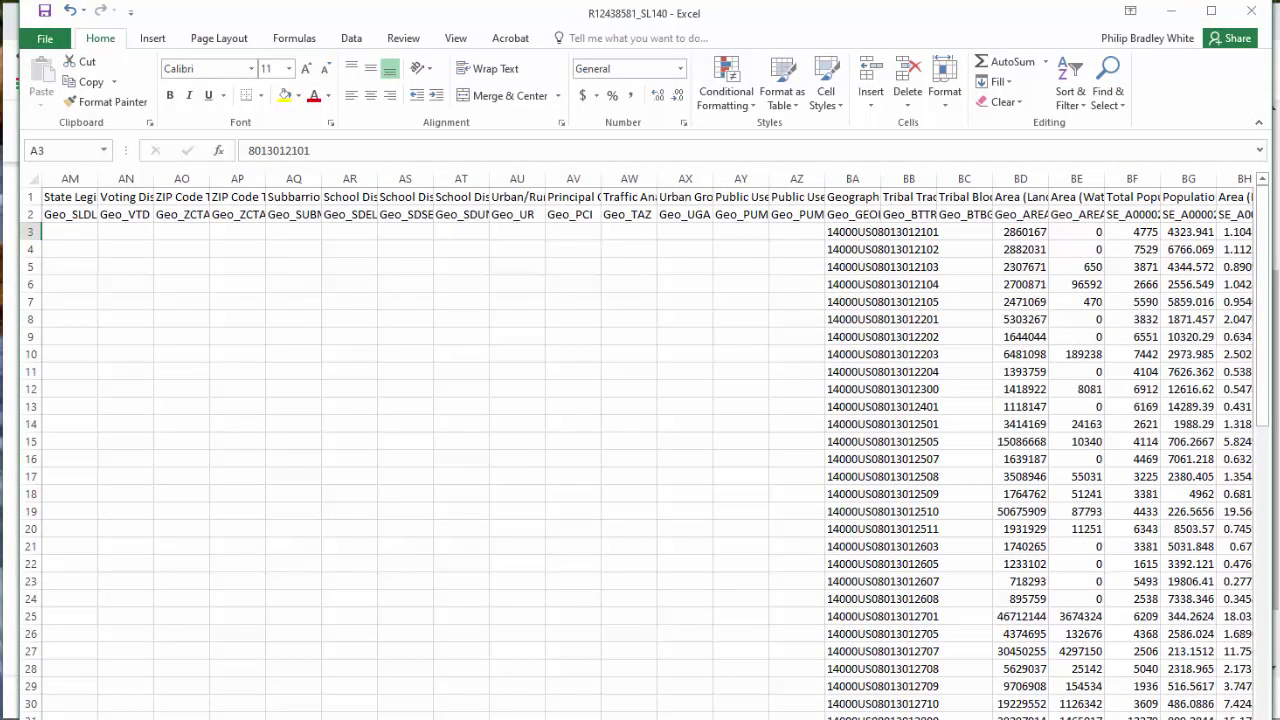
# - Autofit the Population Density column BG to its full header
pyautogui.hscroll(1, 640, 450)
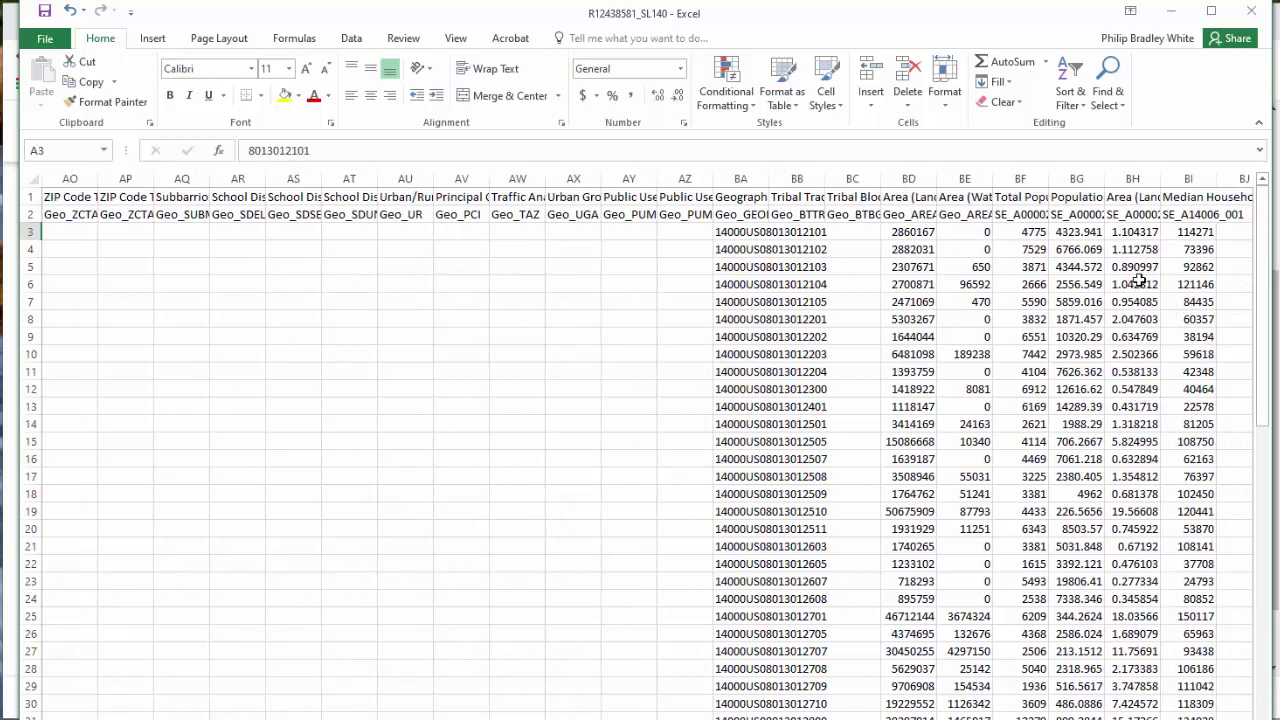
pyautogui.click(1087, 192)
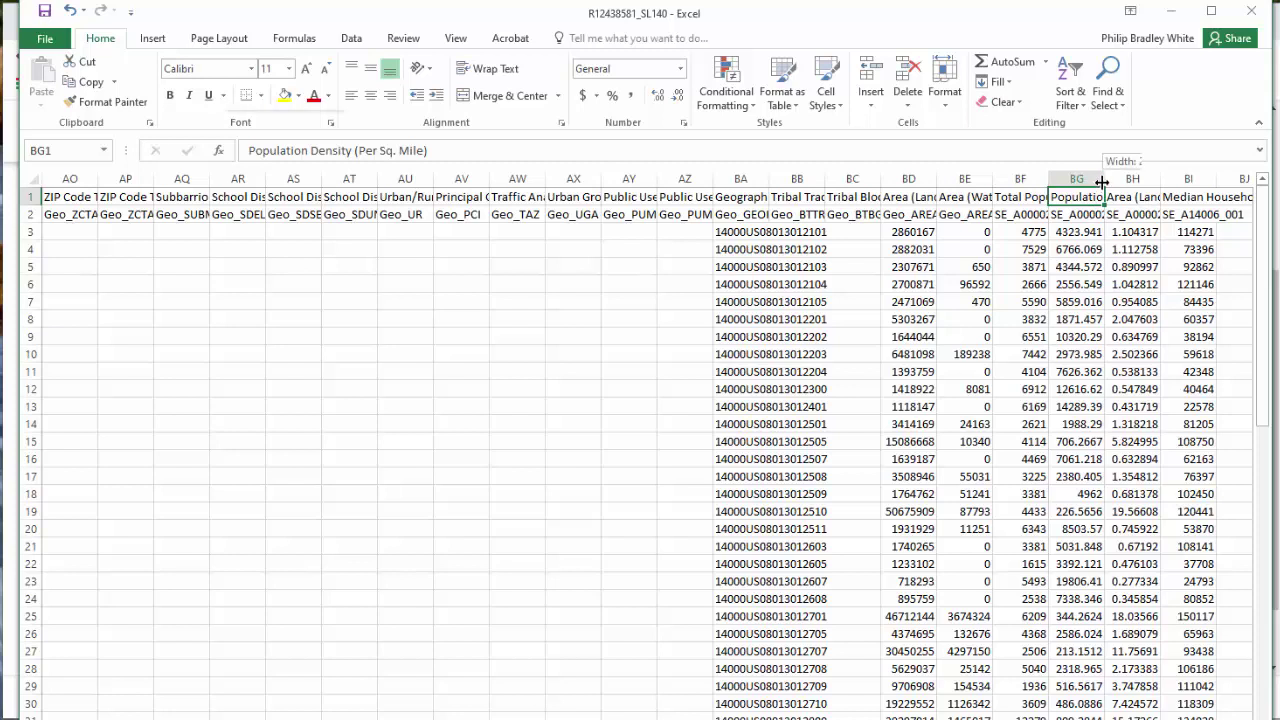
pyautogui.doubleClick(1100, 185)
# - Enlarge the Excel window and narrow the Median Household Income column BI
pyautogui.hscroll(2, 640, 450)
pyautogui.click(1213, 192)
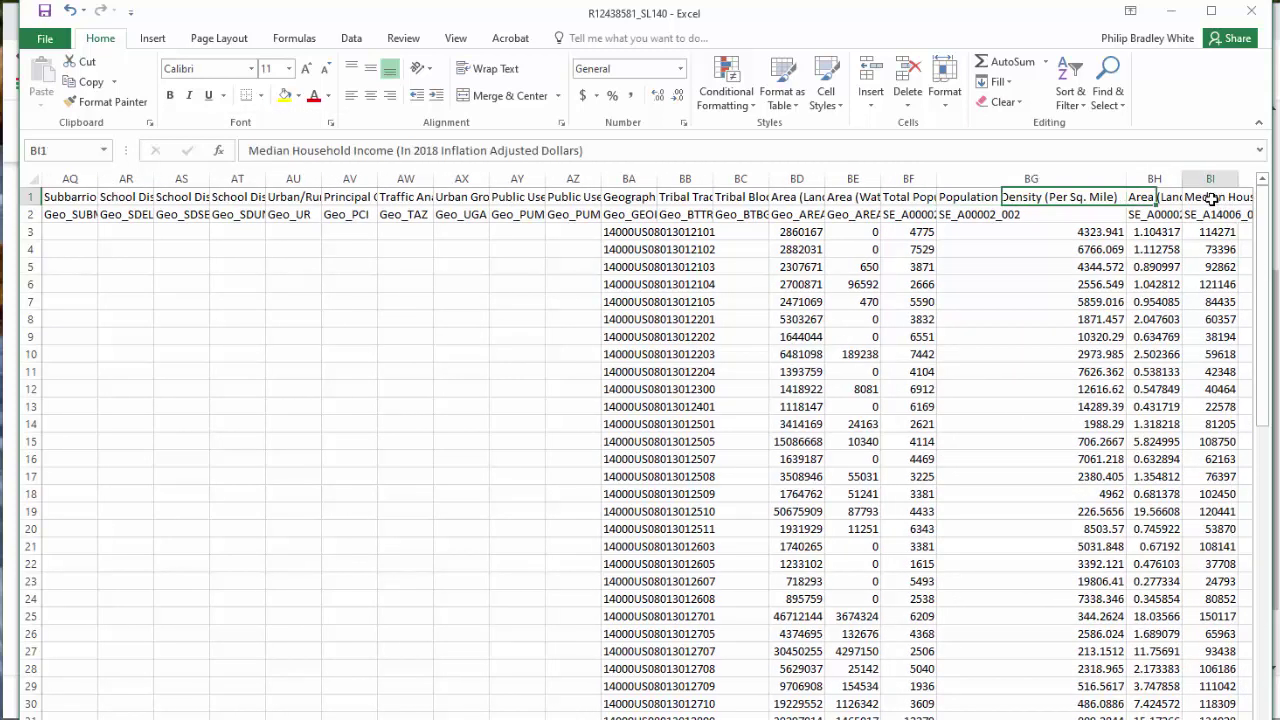
pyautogui.moveTo(1074, 25); pyautogui.dragTo(959, 53)
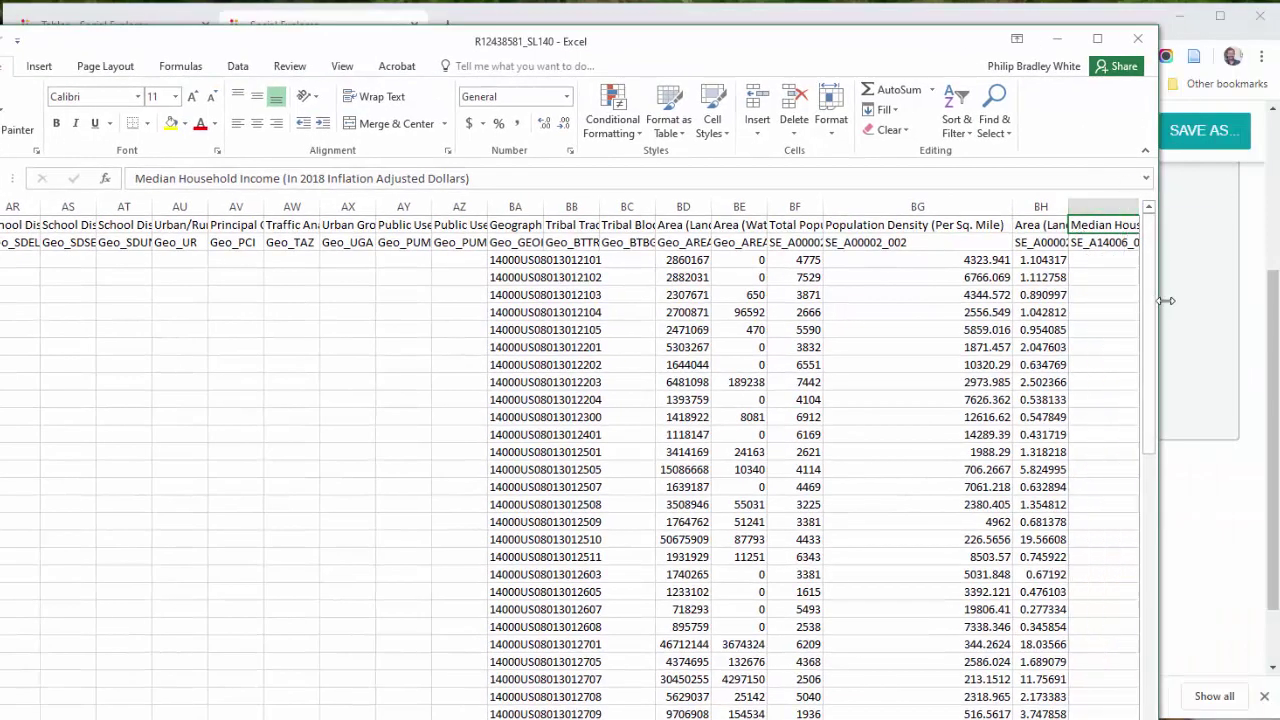
pyautogui.moveTo(1156, 328); pyautogui.dragTo(1262, 268)
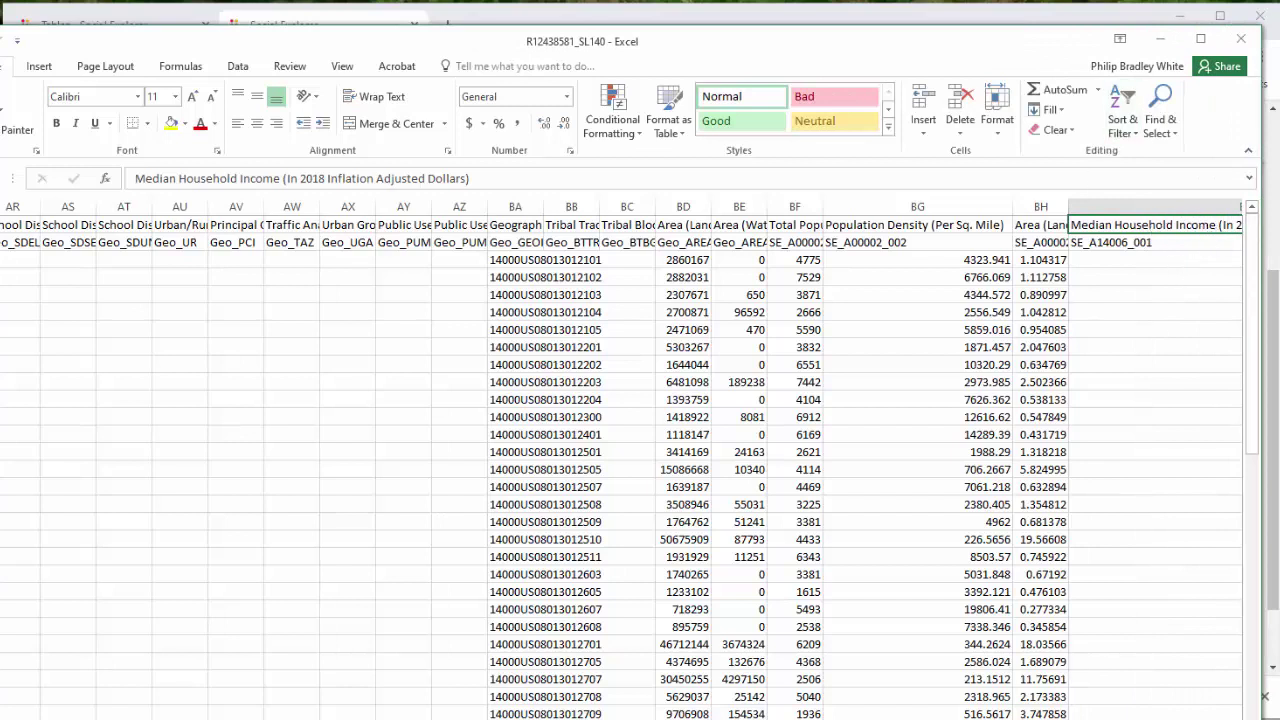
pyautogui.hscroll(3, 615, 460)
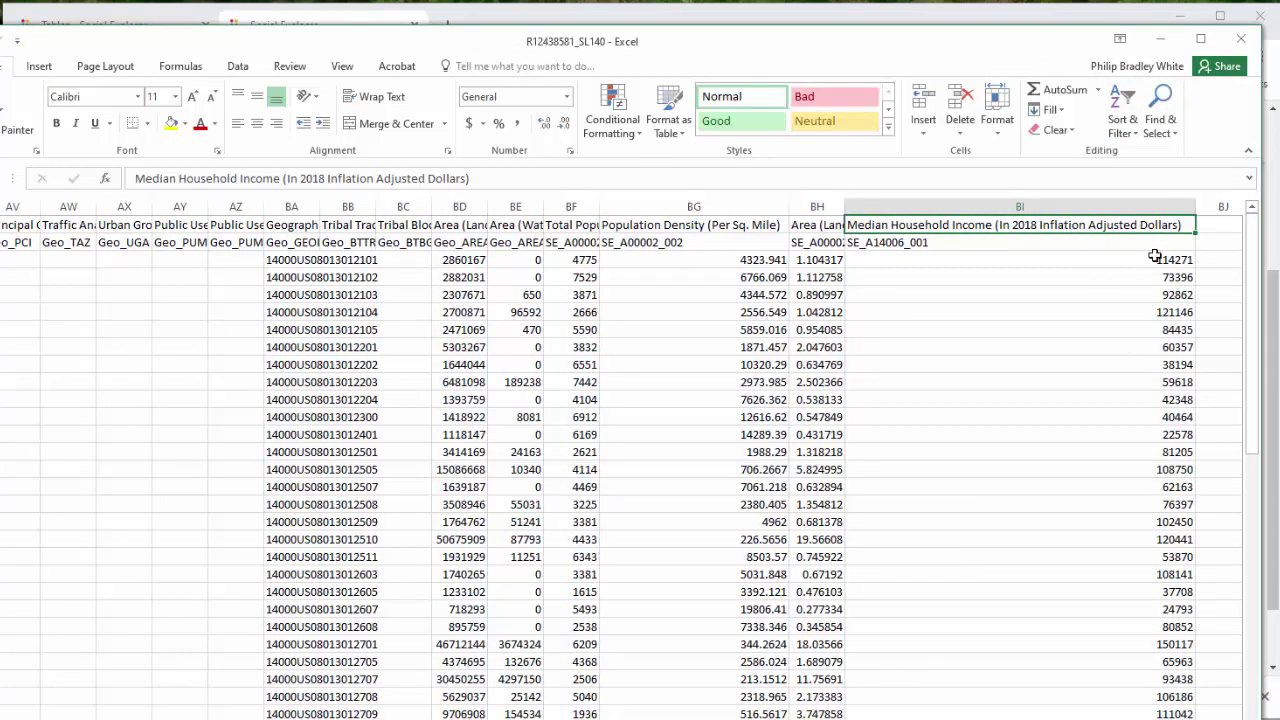
pyautogui.moveTo(1195, 208); pyautogui.dragTo(1180, 208)
pyautogui.moveTo(1055, 217); pyautogui.dragTo(998, 218)
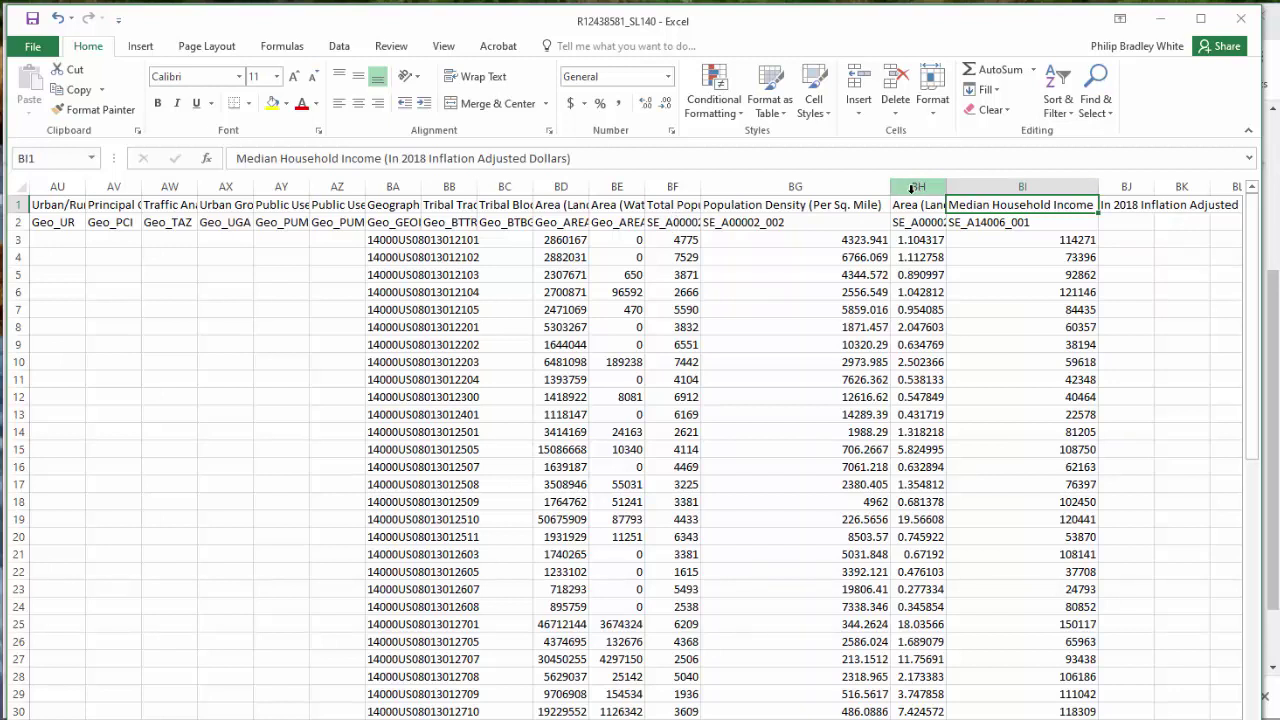
# - Delete the Area (Land) column and the unneeded columns from BE back to E
pyautogui.click(917, 184)
pyautogui.rightClick(919, 186)
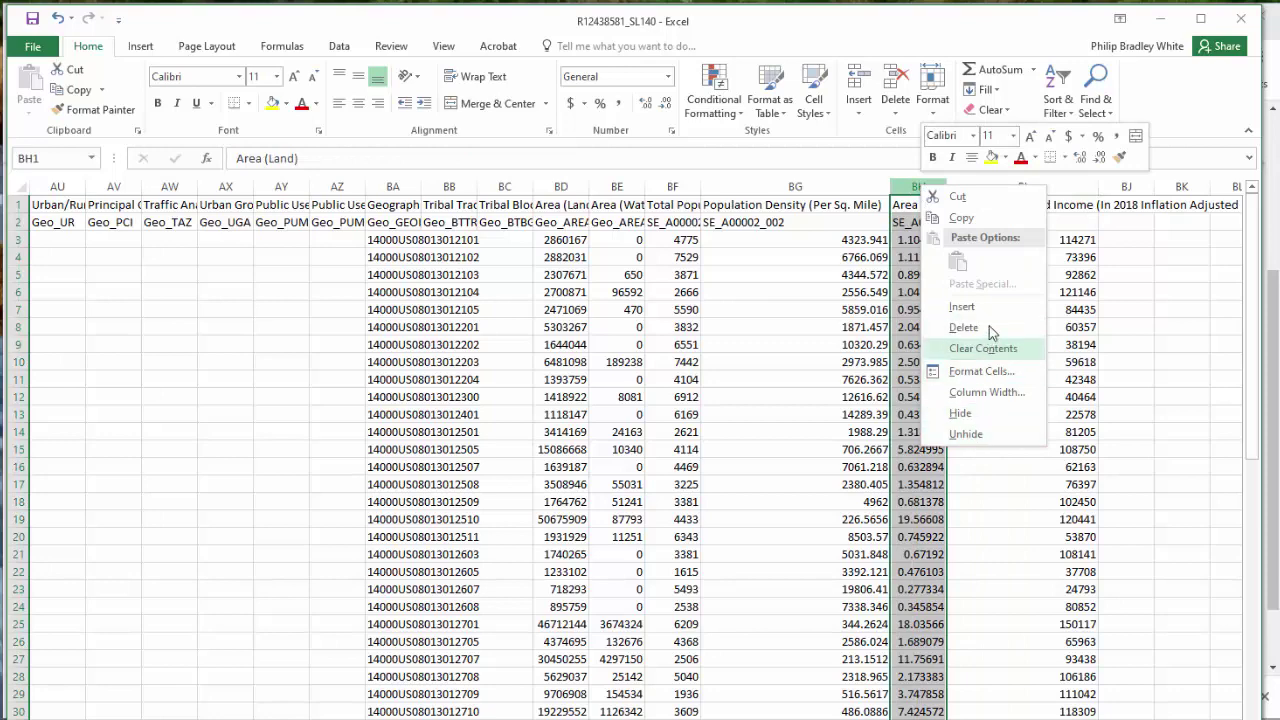
pyautogui.press('Escape')
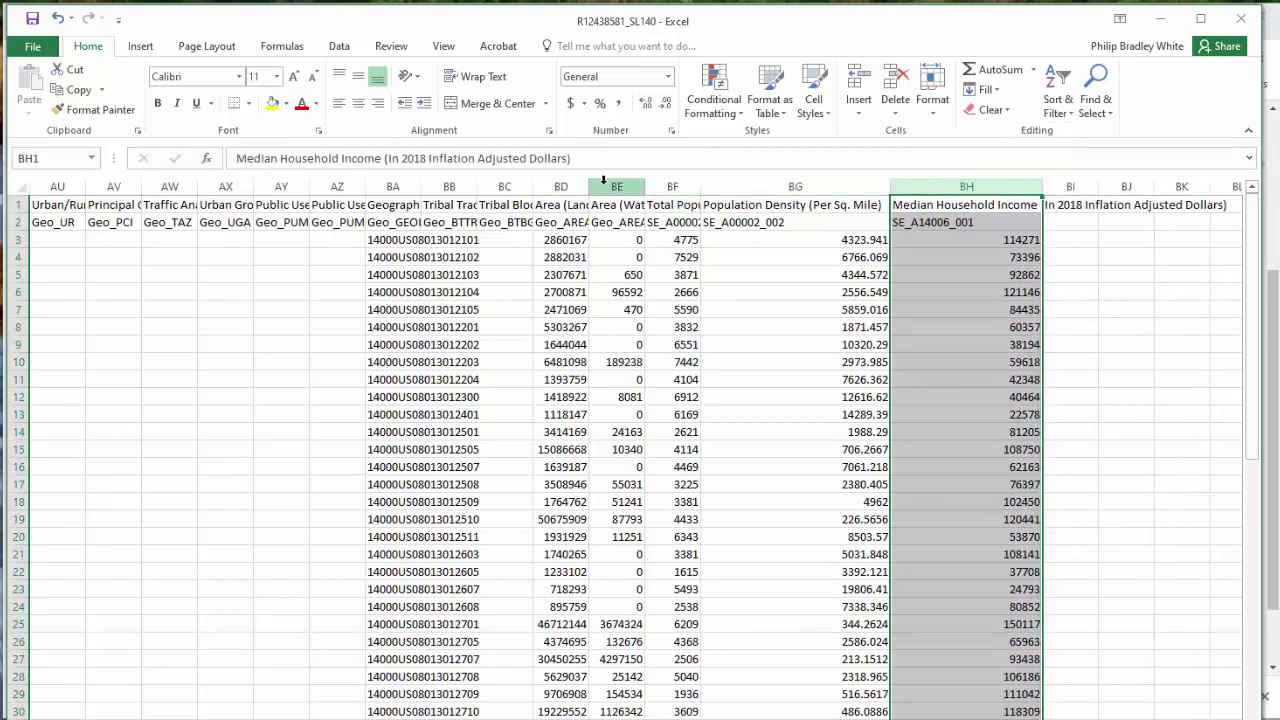
pyautogui.moveTo(618, 186); pyautogui.dragTo(537, 238)
pyautogui.rightClick(522, 186)
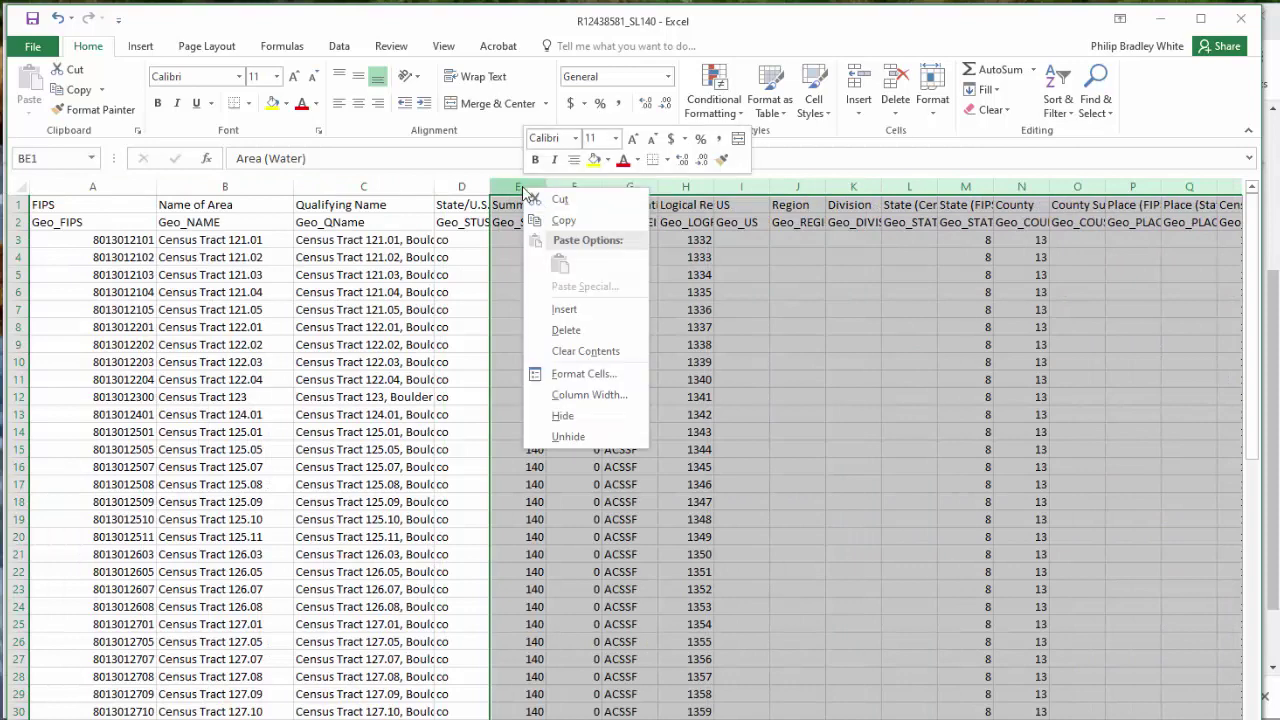
pyautogui.click(583, 331)
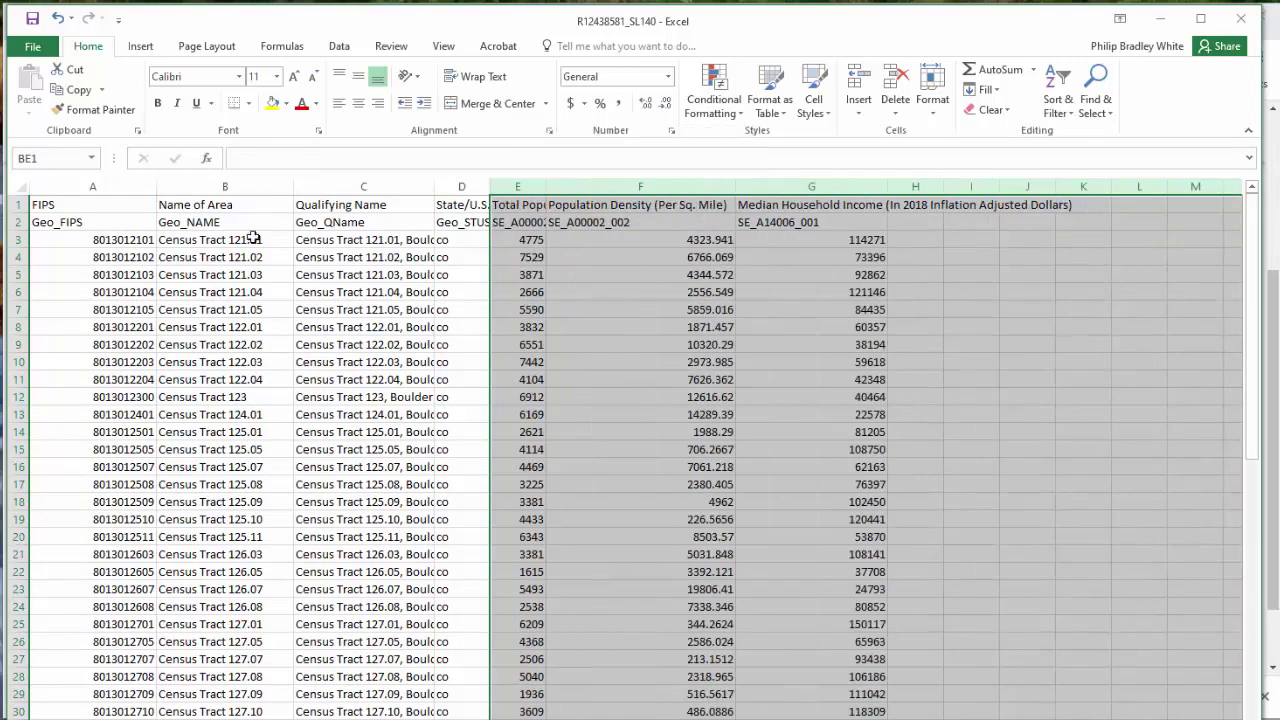
# - Review the short field names row and the full Median Household Income header
pyautogui.click(929, 258)
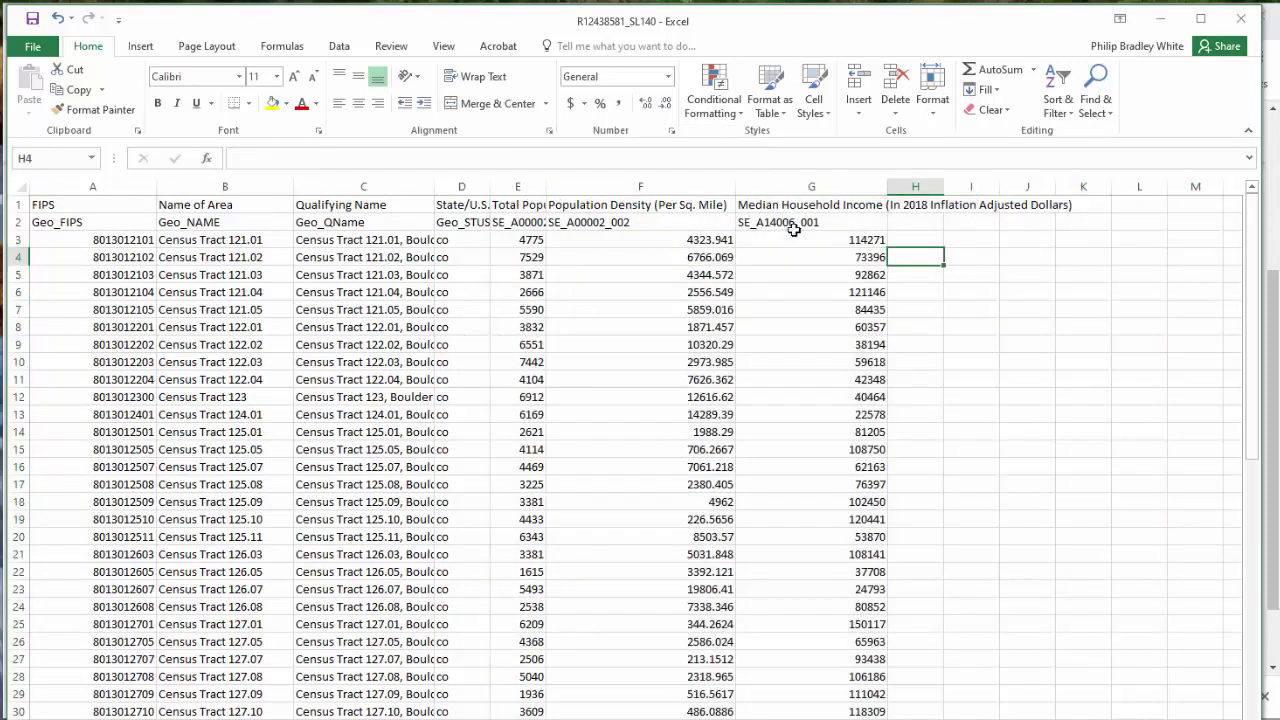
pyautogui.click(82, 226)
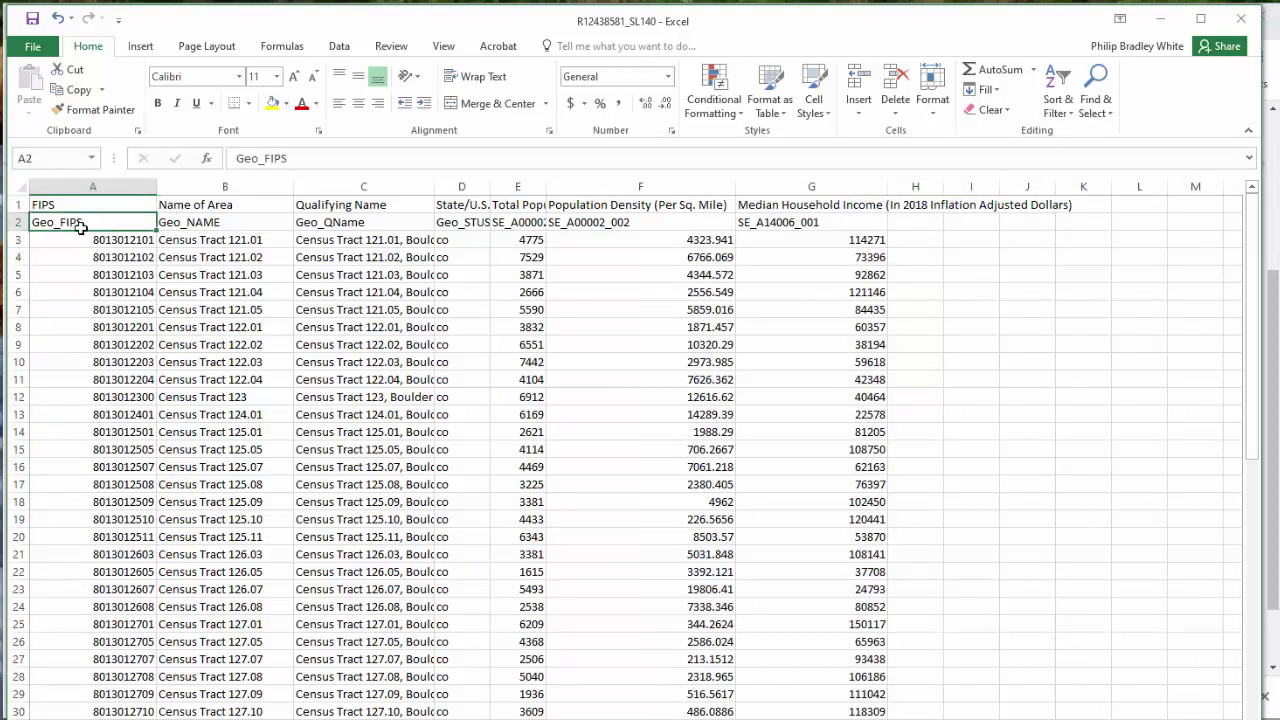
pyautogui.moveTo(102, 221); pyautogui.dragTo(775, 222)
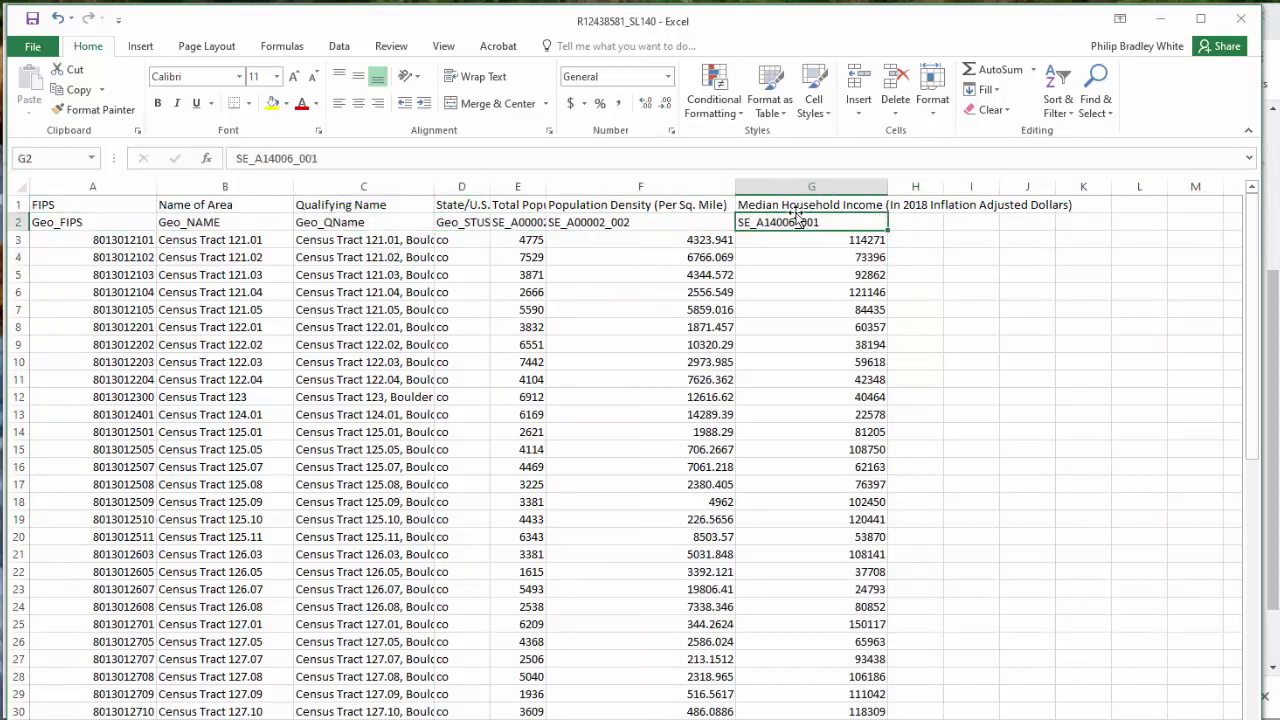
pyautogui.moveTo(80, 222); pyautogui.dragTo(902, 219)
pyautogui.click(902, 219)
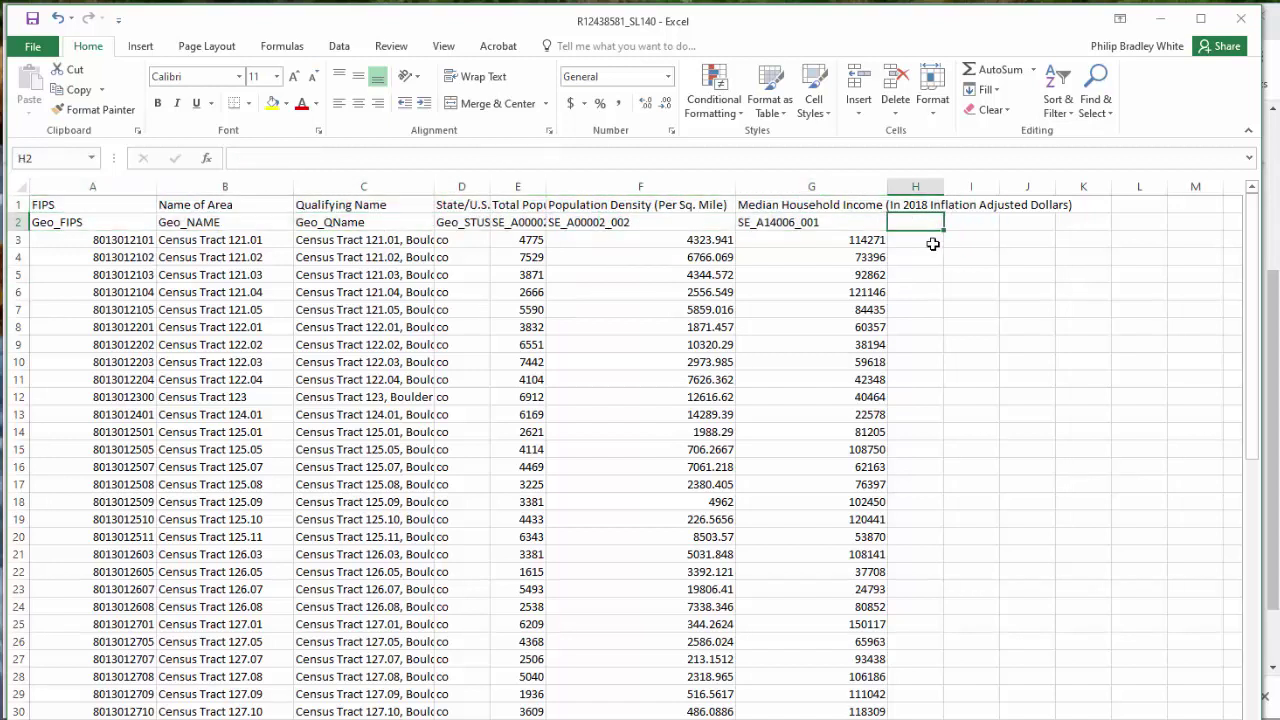
pyautogui.click(840, 221)
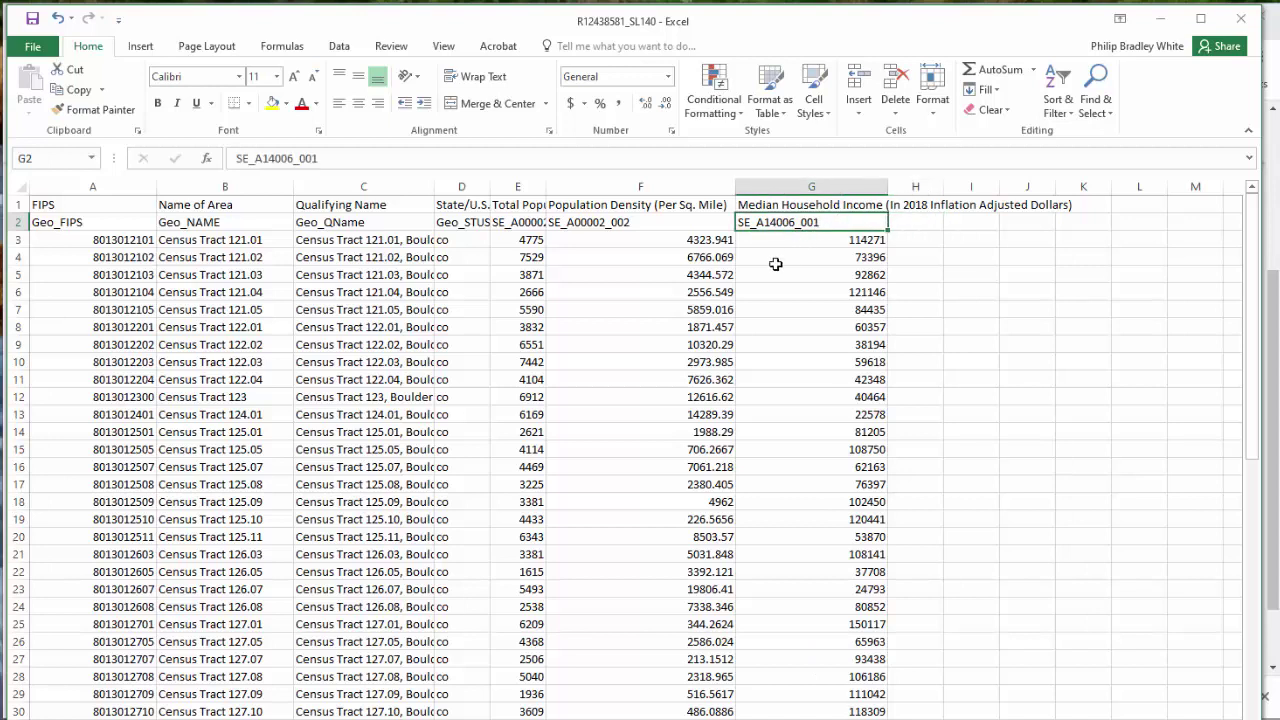
pyautogui.click(795, 207)
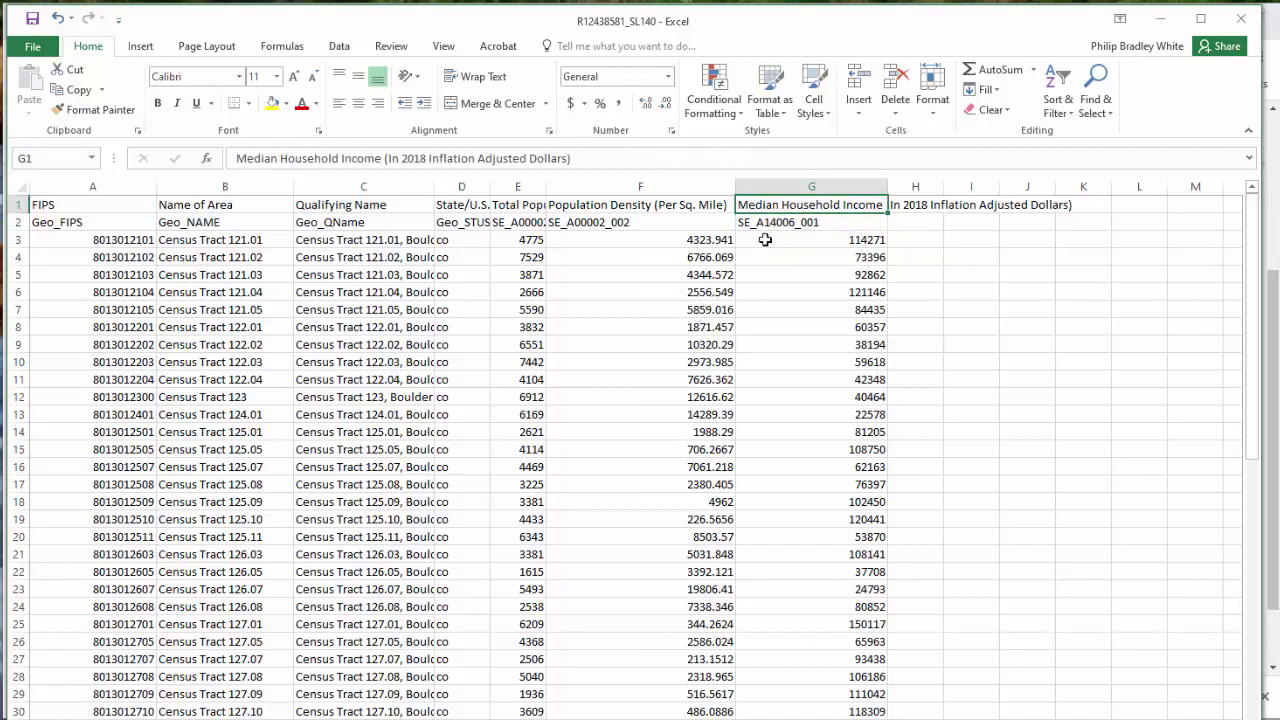
pyautogui.moveTo(585, 158); pyautogui.dragTo(125, 162)
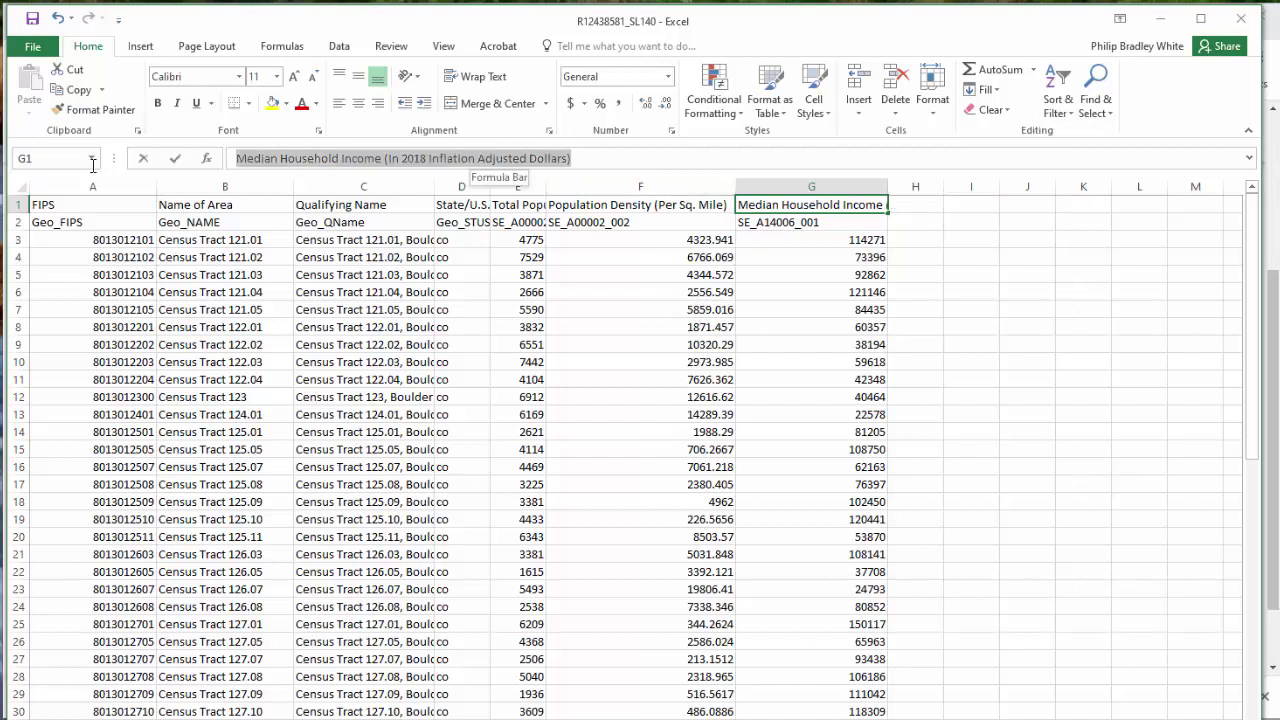
pyautogui.click(811, 239)
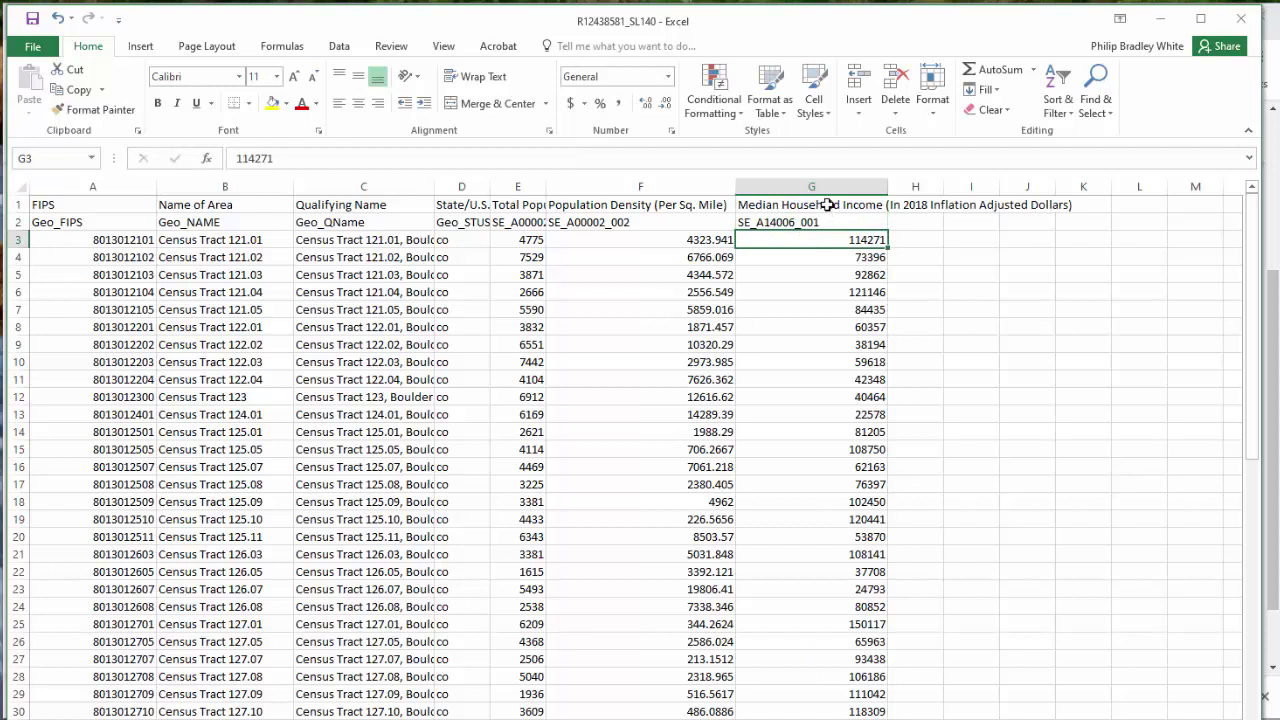
pyautogui.click(828, 209)
# - Rename fields in G2, F2 and E2 to MHHI, PopDens and TotPop, then delete row 1
pyautogui.click(807, 222)
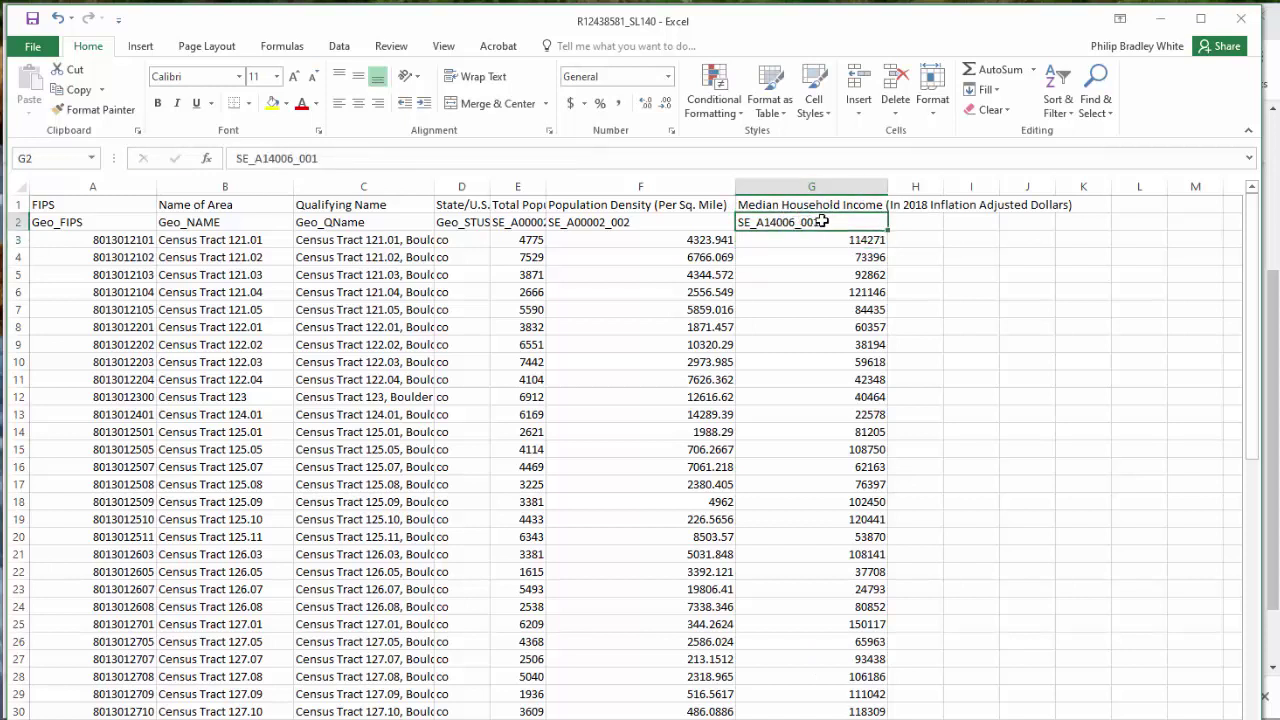
pyautogui.write('MHHI')
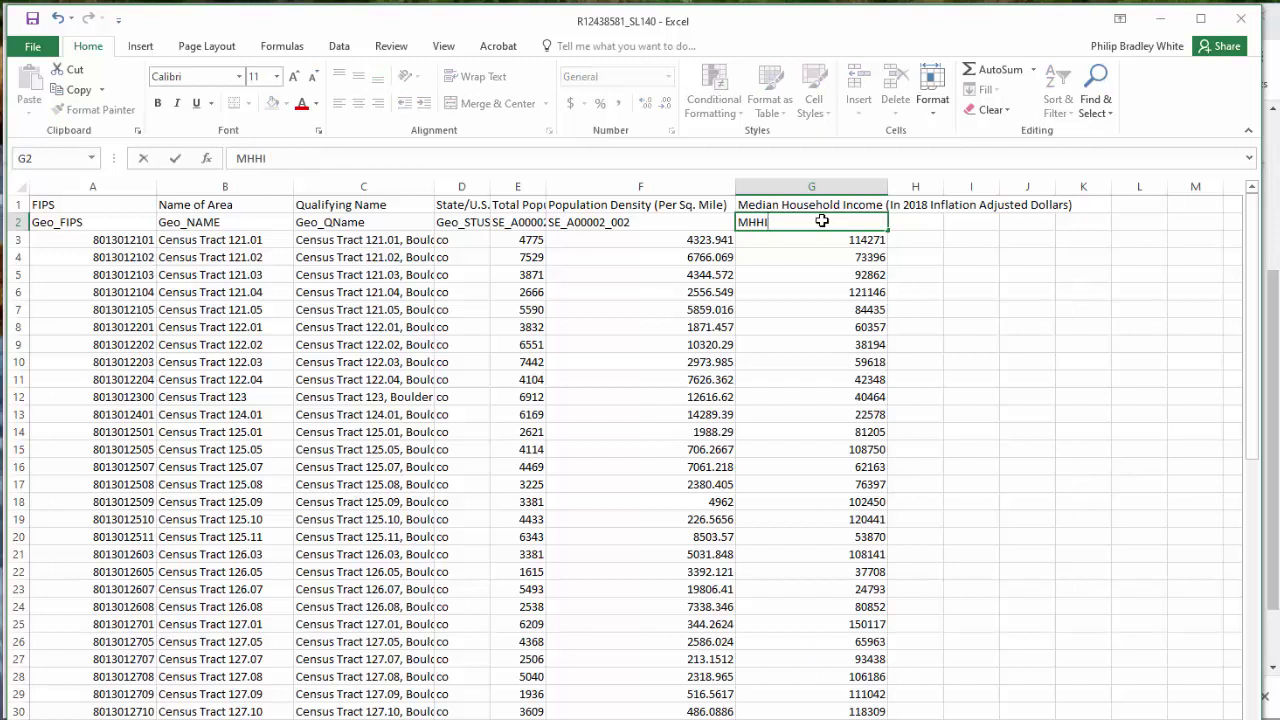
pyautogui.press('Left')
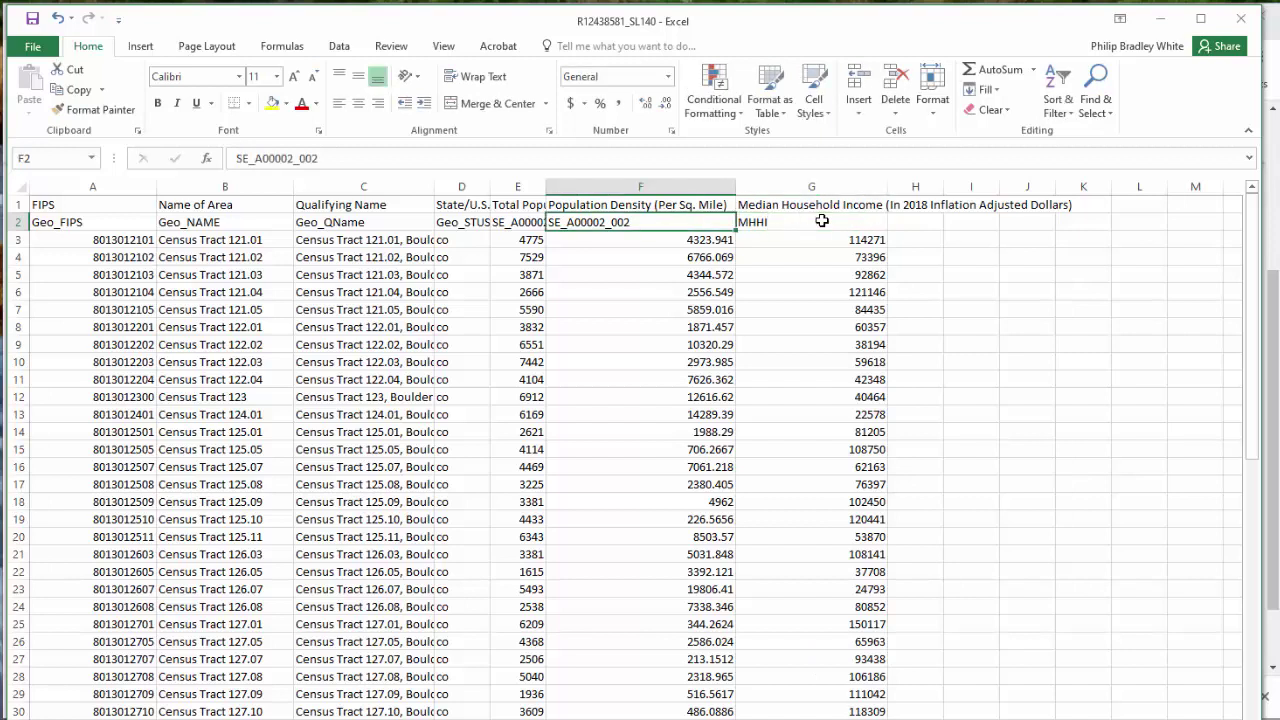
pyautogui.write('PopDens')
pyautogui.press('Left')
pyautogui.write('To')
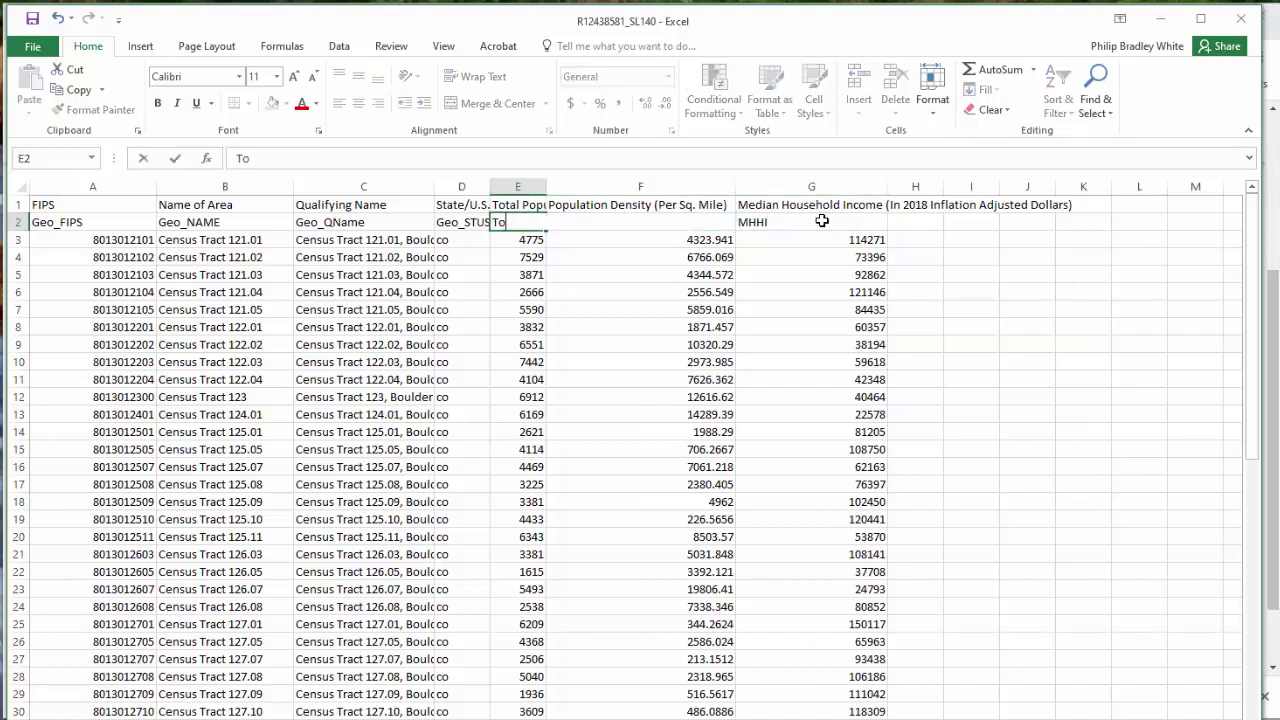
pyautogui.write('tPop')
pyautogui.rightClick(18, 204)
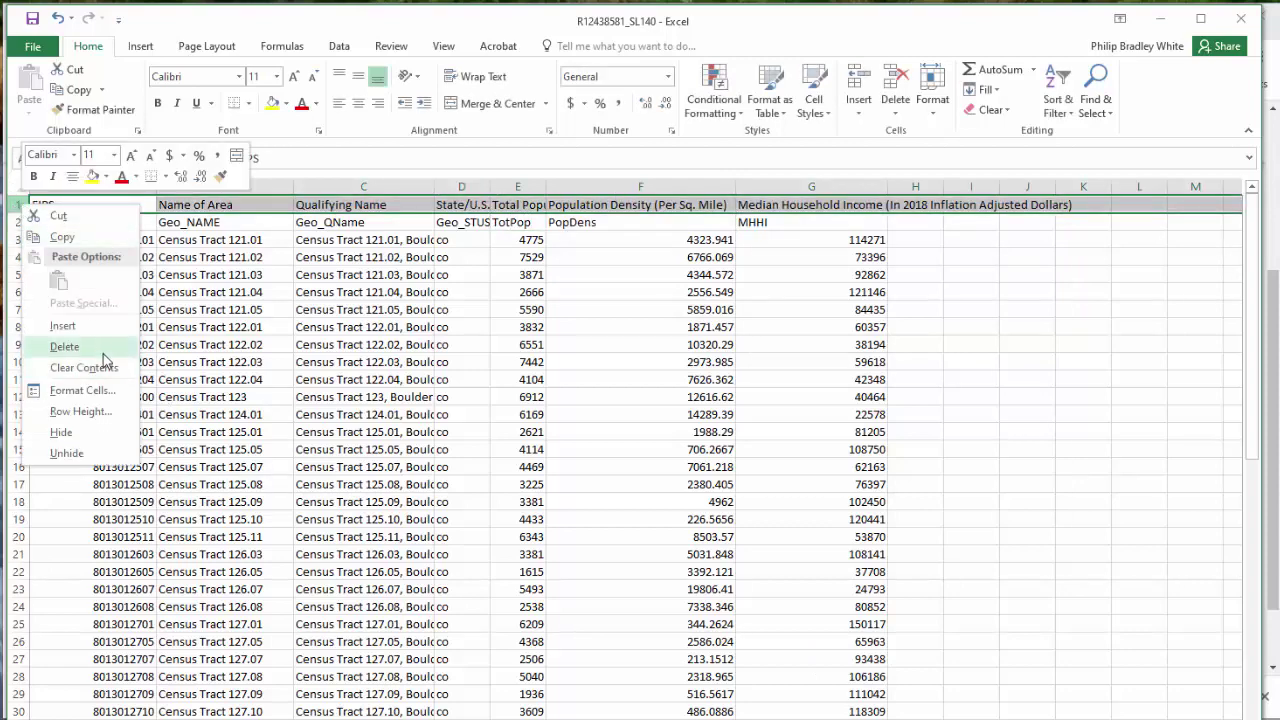
pyautogui.click(64, 346)
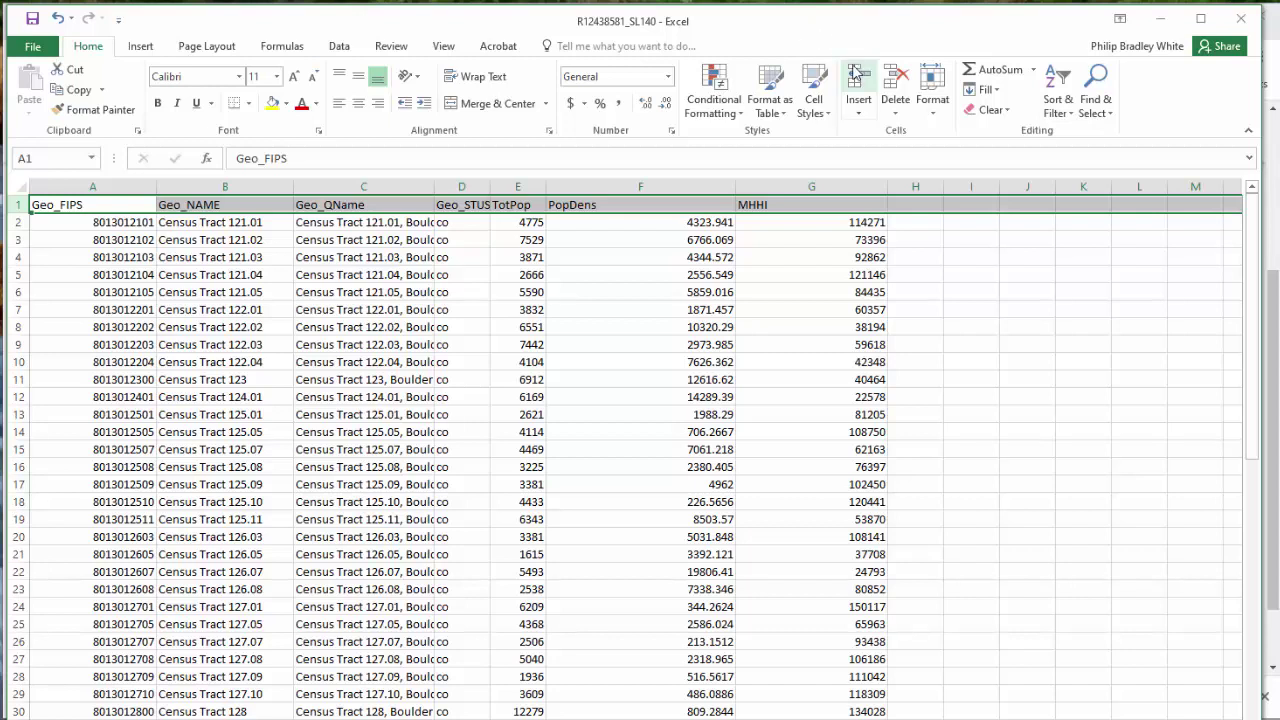
# - Save the trimmed tract table in CSV format, close Excel without saving again, and minimize File Explorer
pyautogui.hotkey('ctrl', 's')
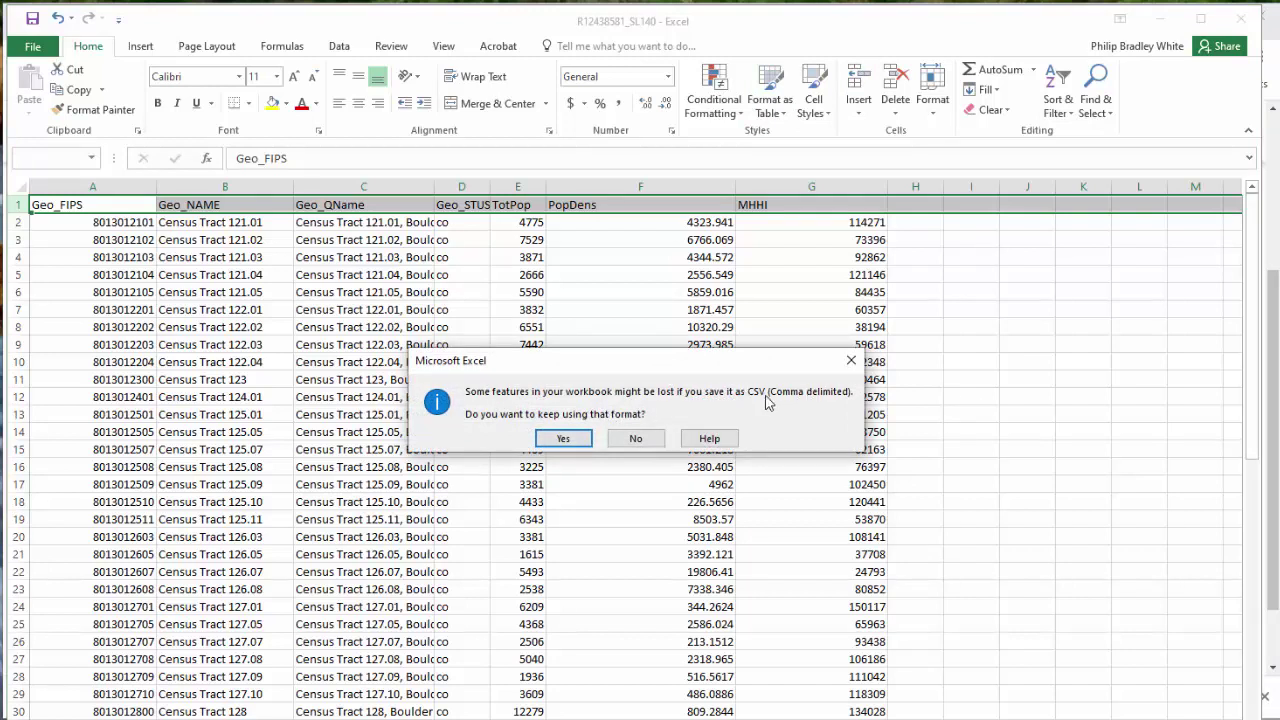
pyautogui.click(566, 440)
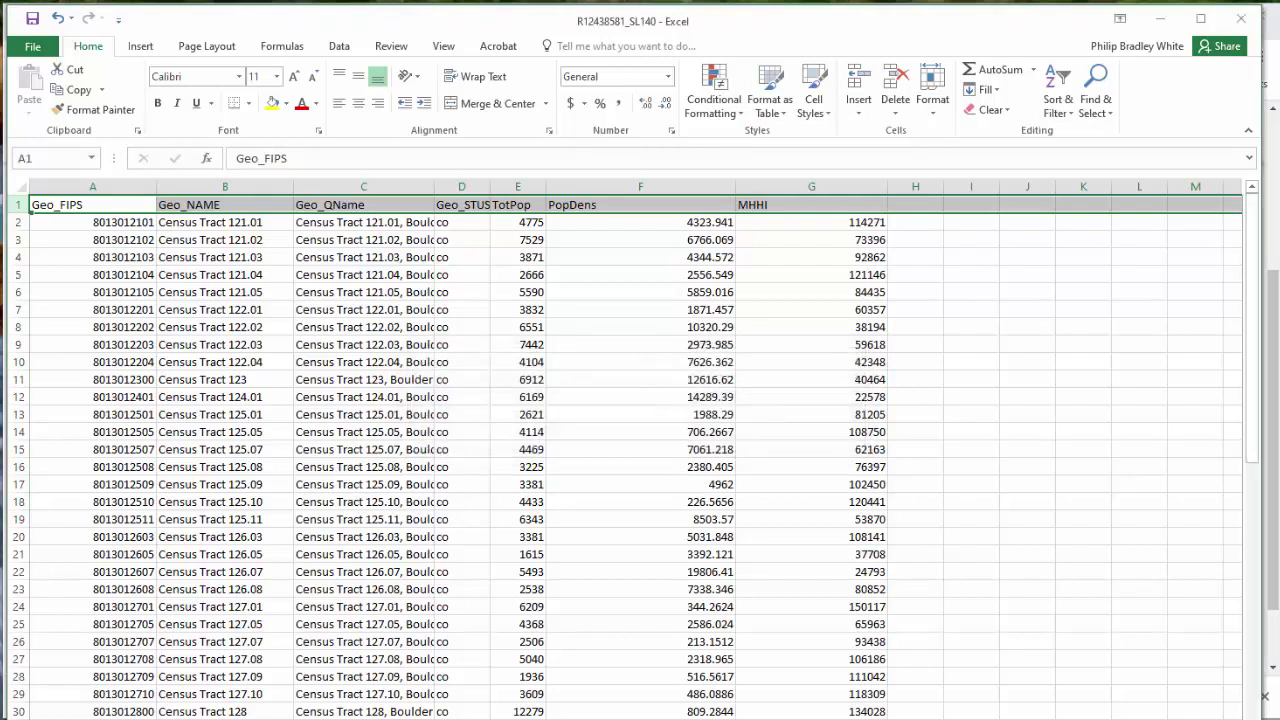
pyautogui.click(1245, 24)
pyautogui.click(630, 407)
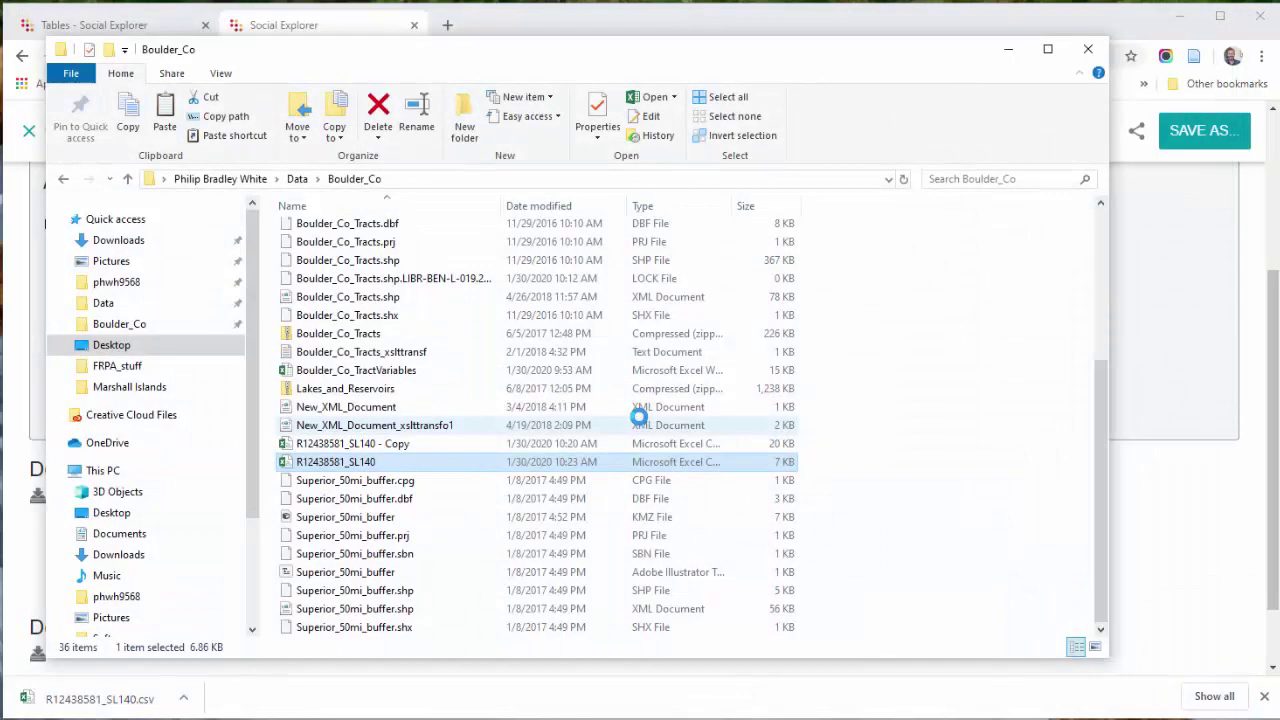
pyautogui.click(1010, 58)
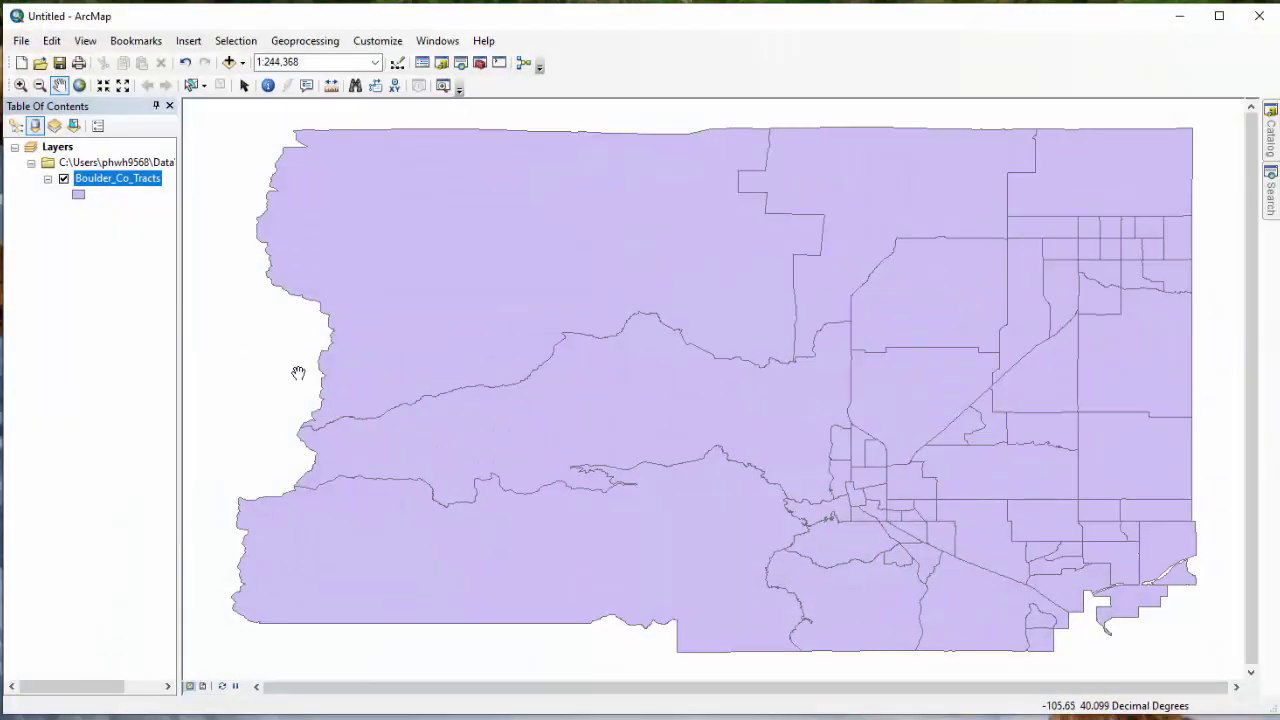
# - Refresh the Boulder_Co folder in Catalog and drag R12438581_SL140.csv onto the map
pyautogui.moveTo(1271, 151)
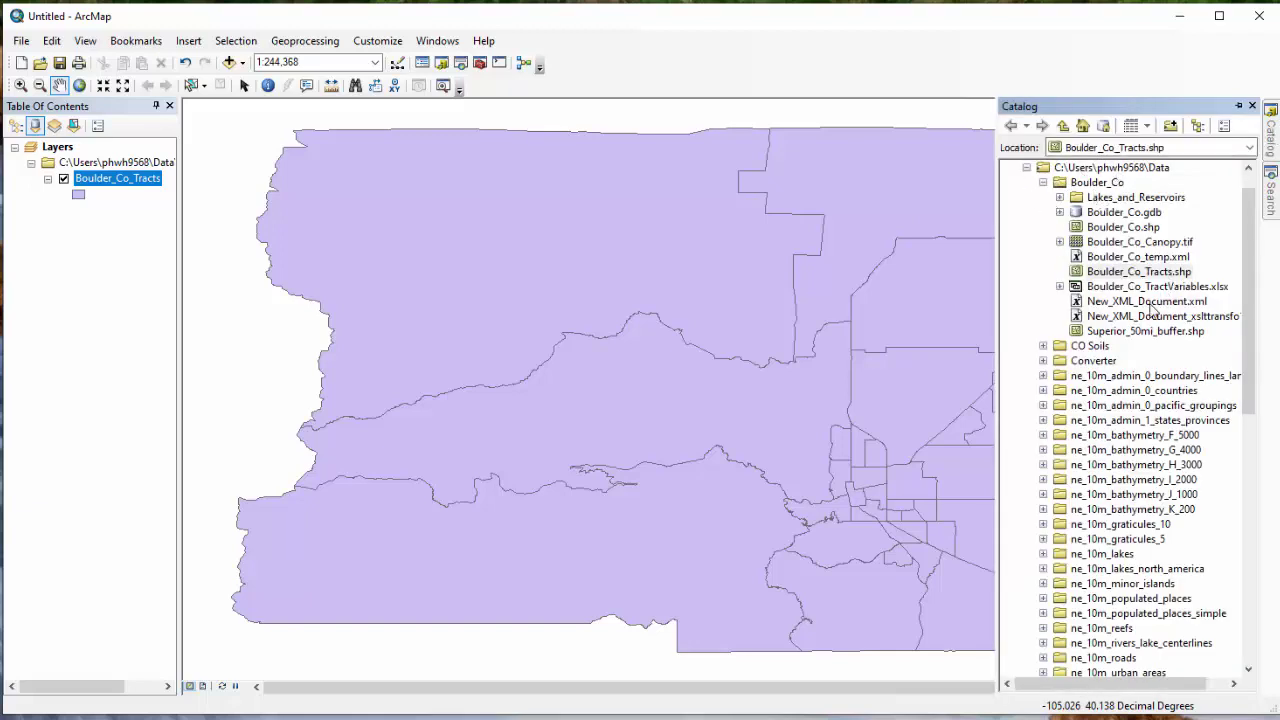
pyautogui.rightClick(1098, 184)
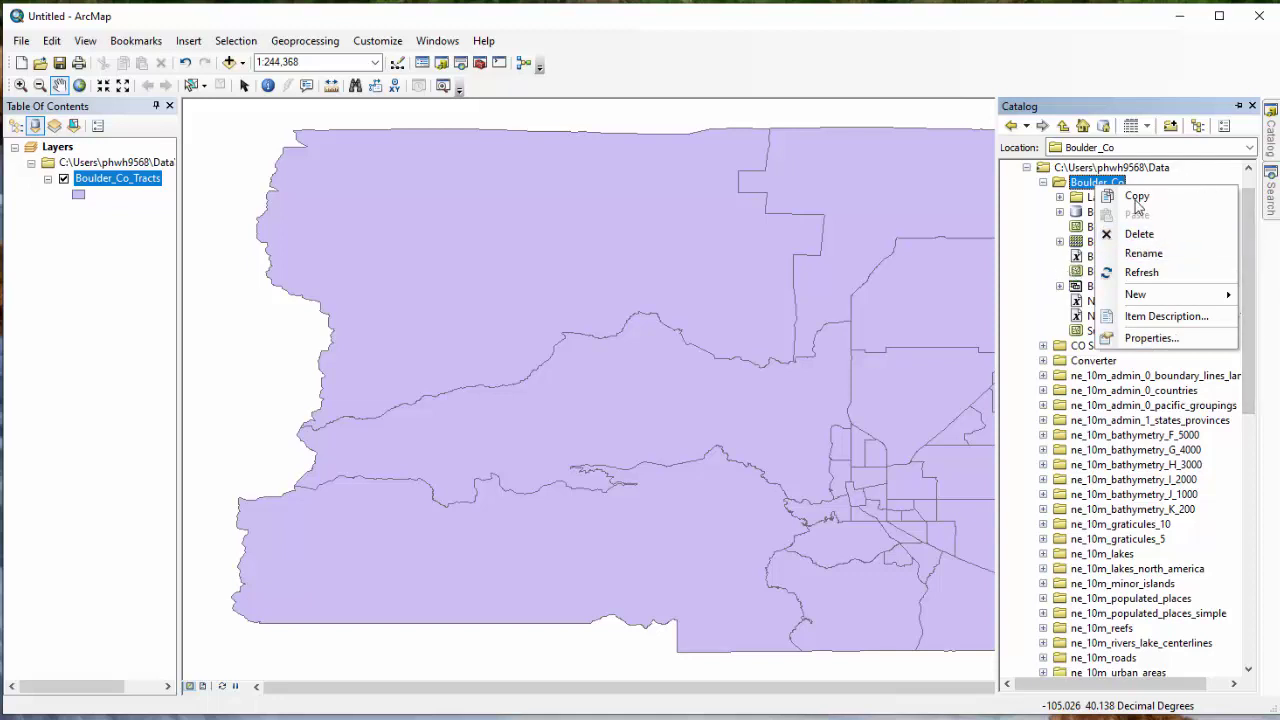
pyautogui.click(1148, 274)
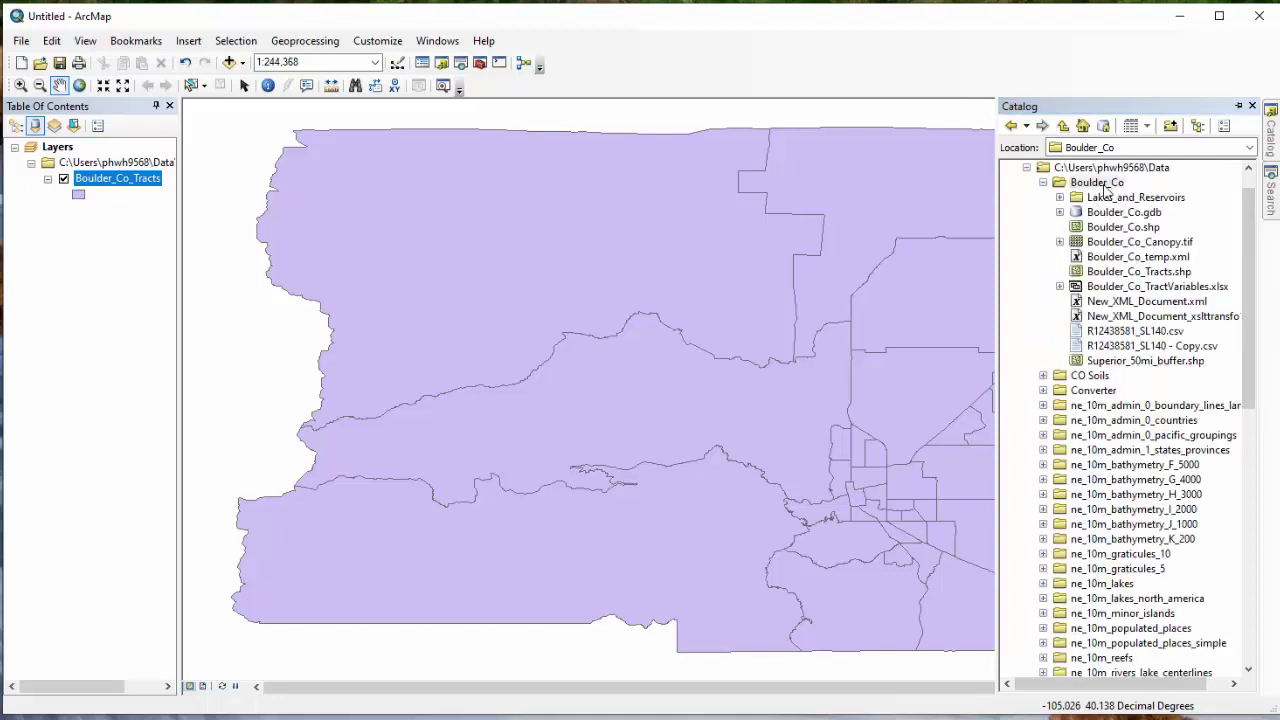
pyautogui.click(1140, 333)
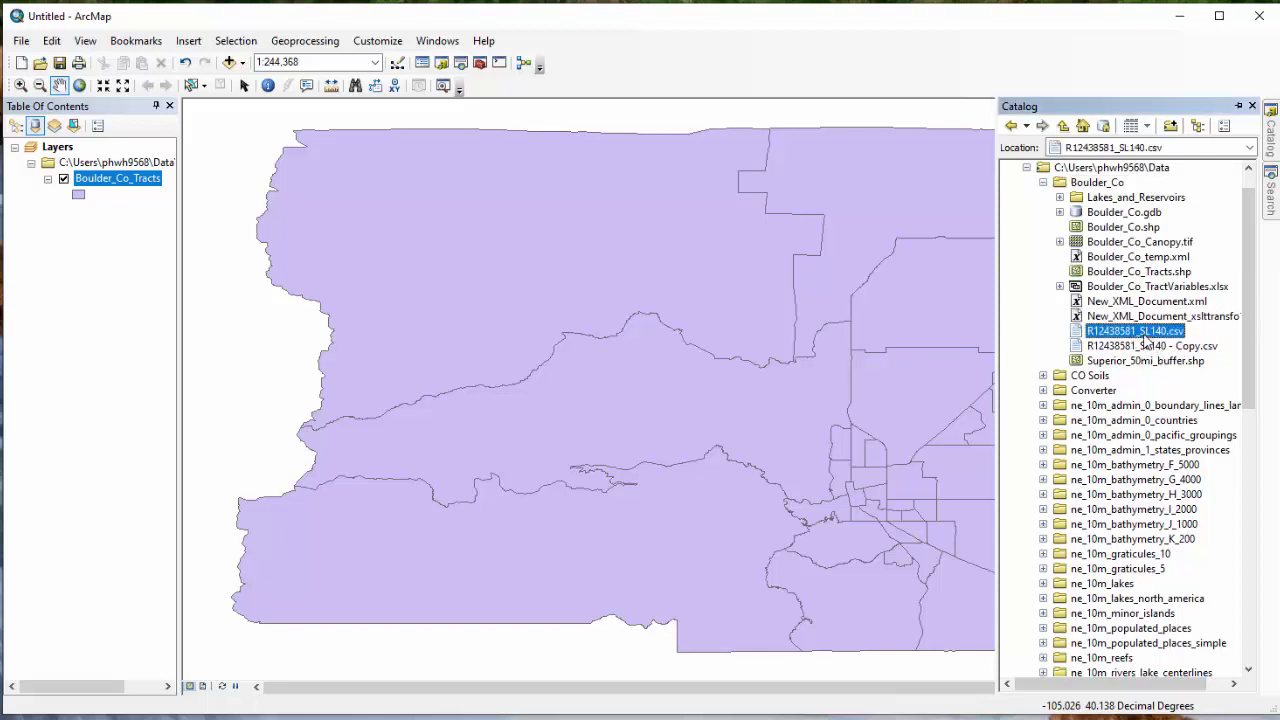
pyautogui.moveTo(622, 372); pyautogui.dragTo(600, 371)
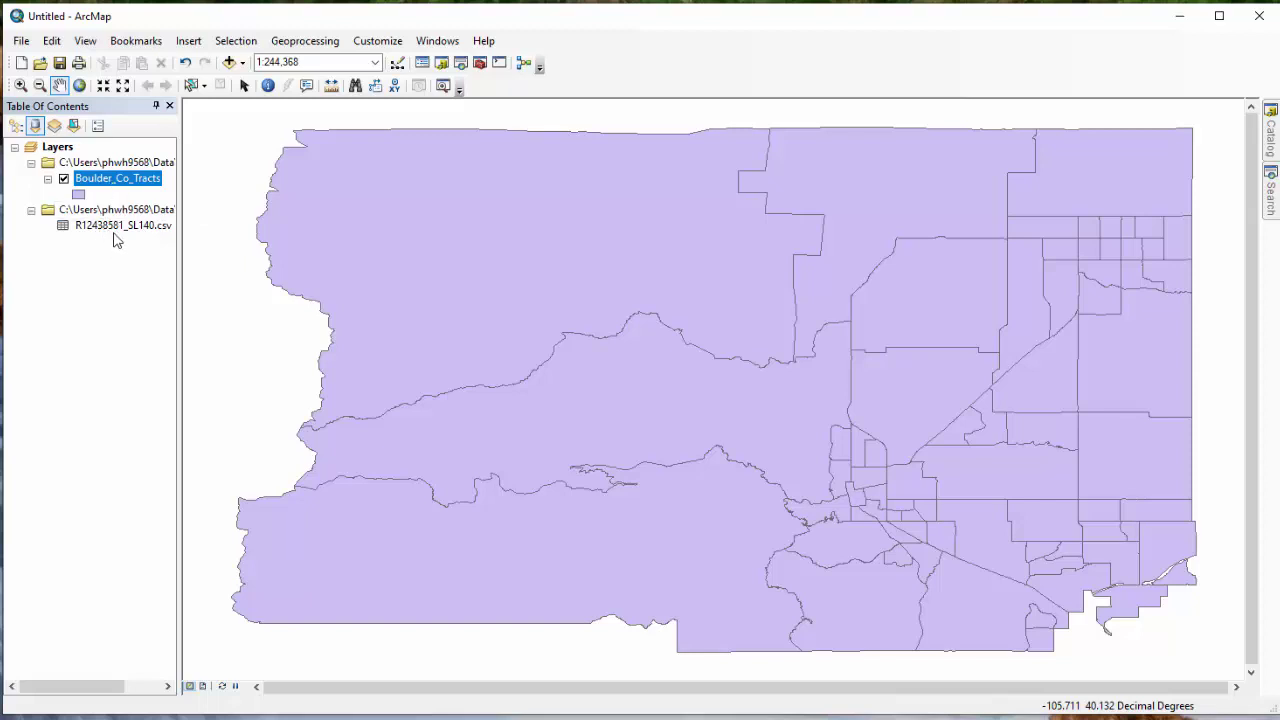
pyautogui.rightClick(112, 181)
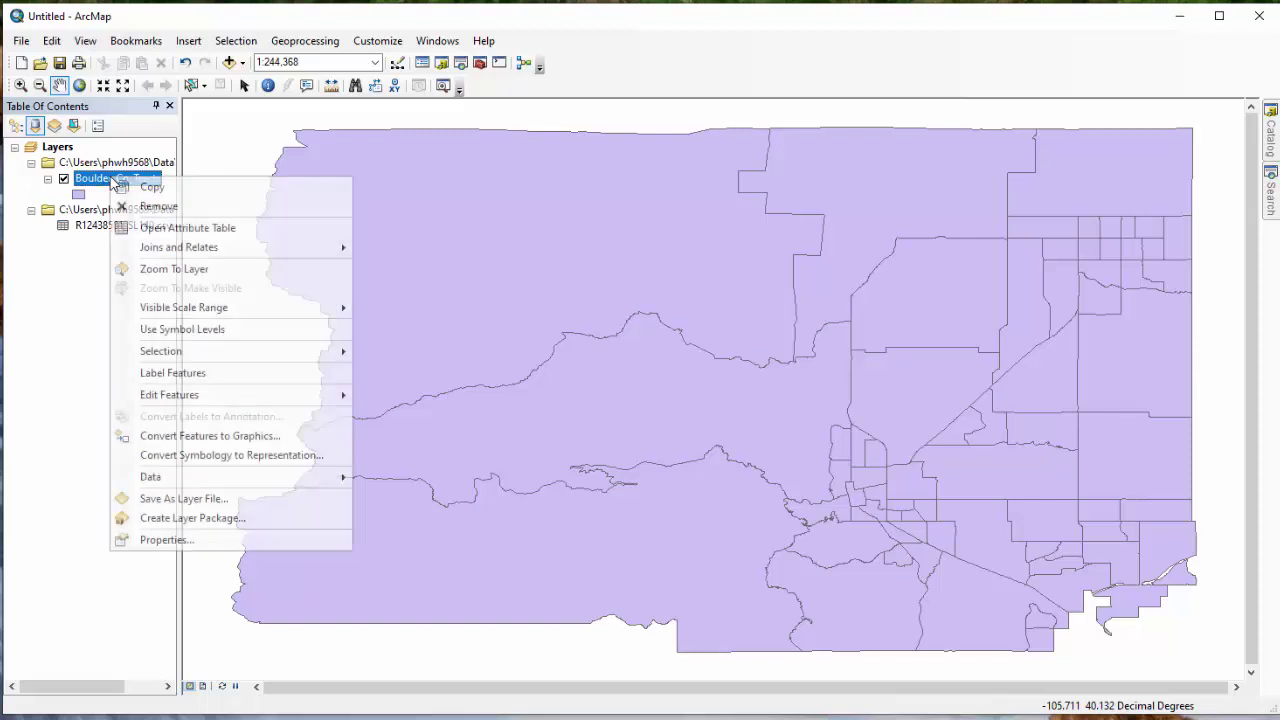
pyautogui.click(176, 227)
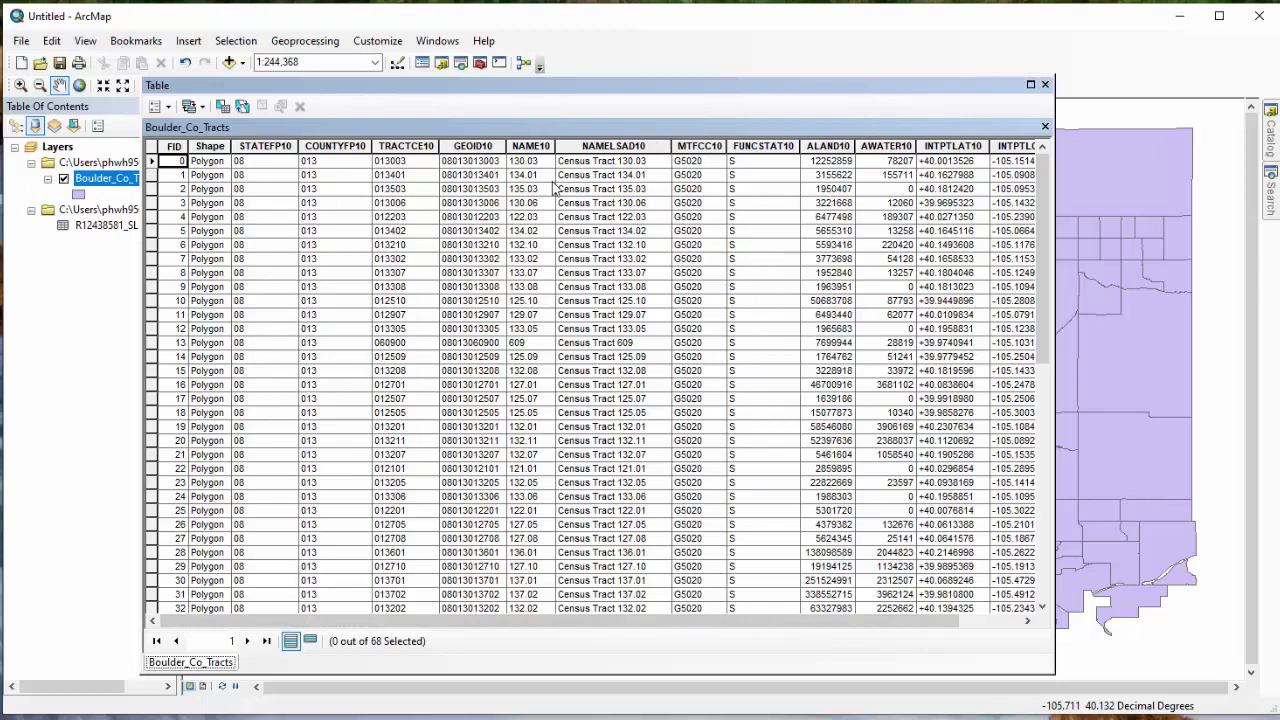
pyautogui.click(478, 147)
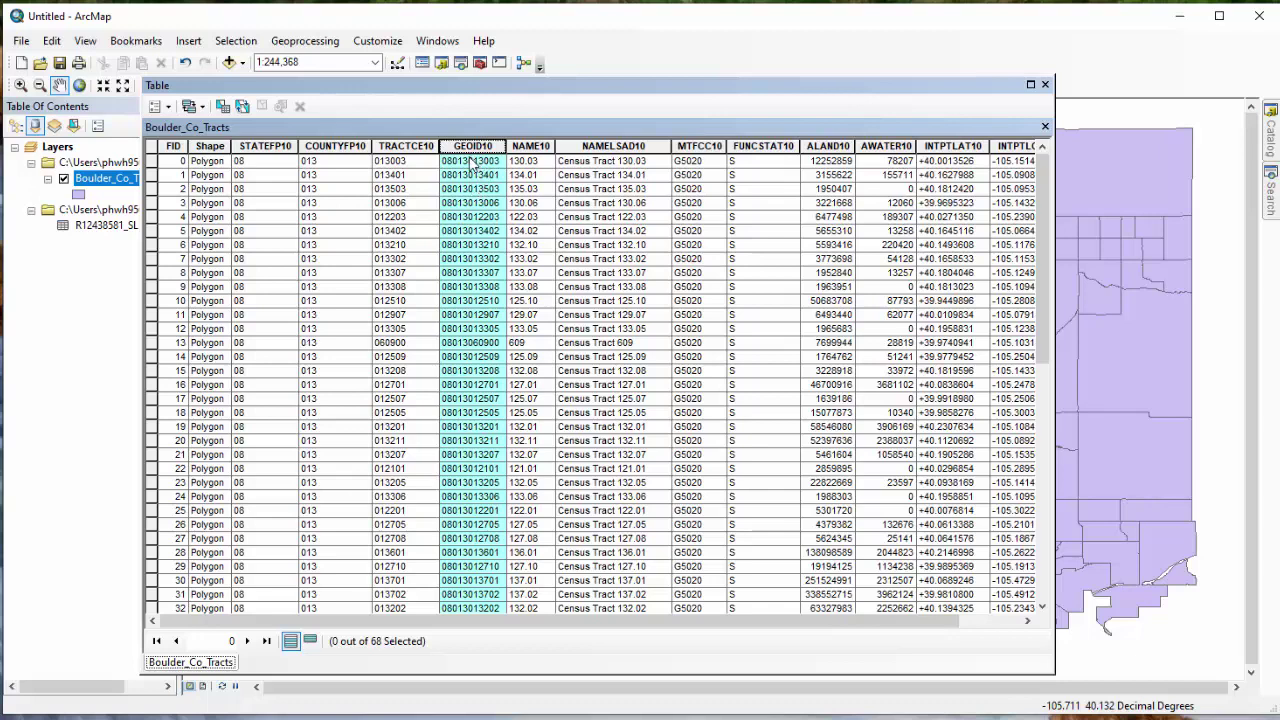
pyautogui.moveTo(505, 624); pyautogui.dragTo(538, 624)
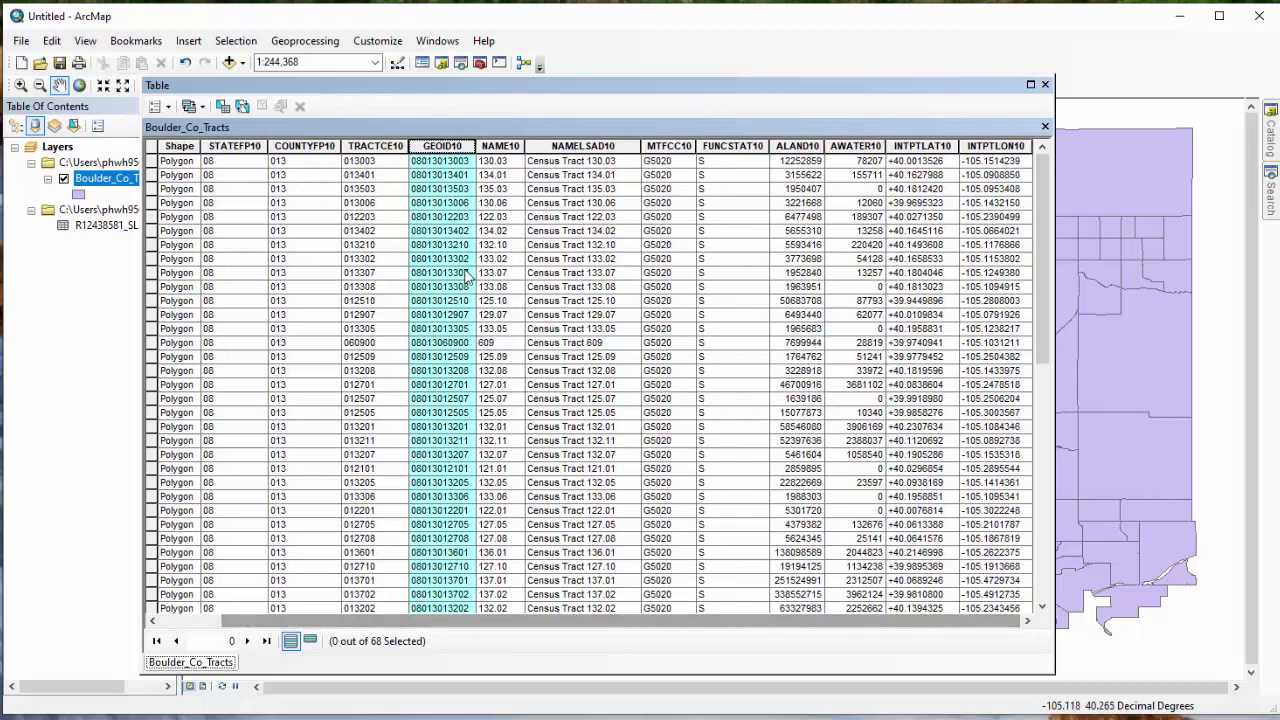
pyautogui.moveTo(671, 626); pyautogui.dragTo(641, 626)
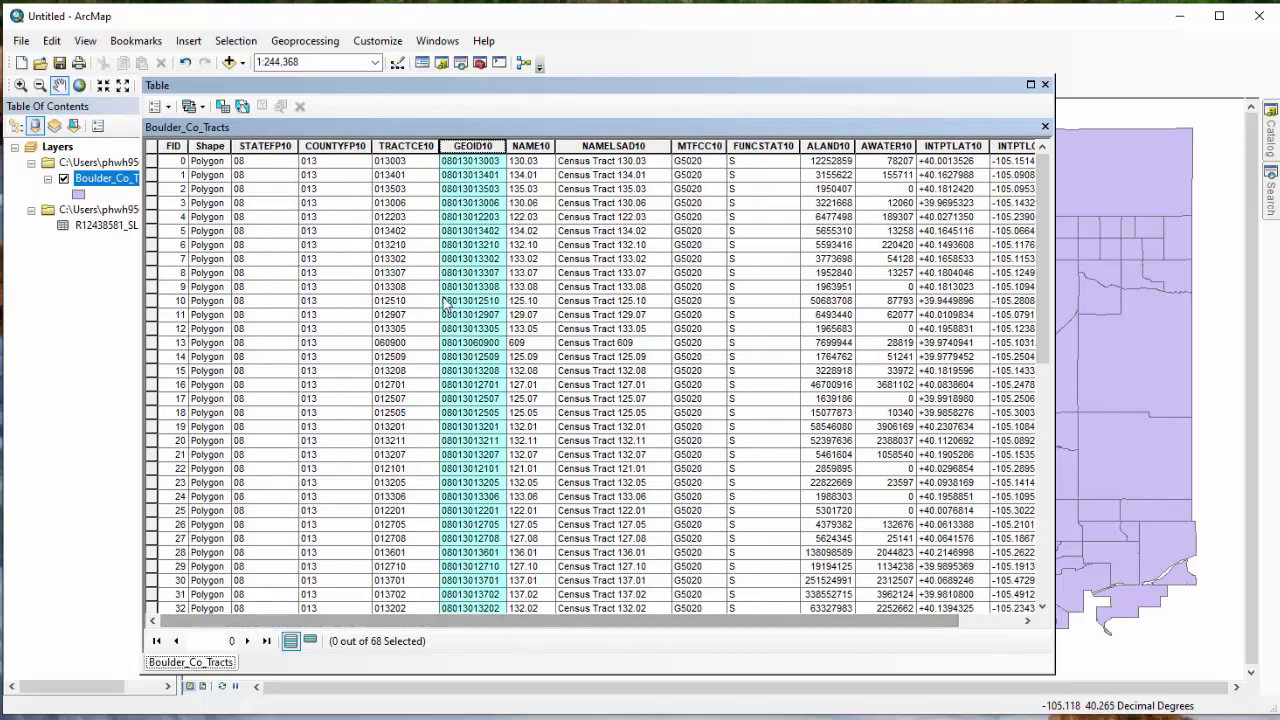
pyautogui.click(1045, 85)
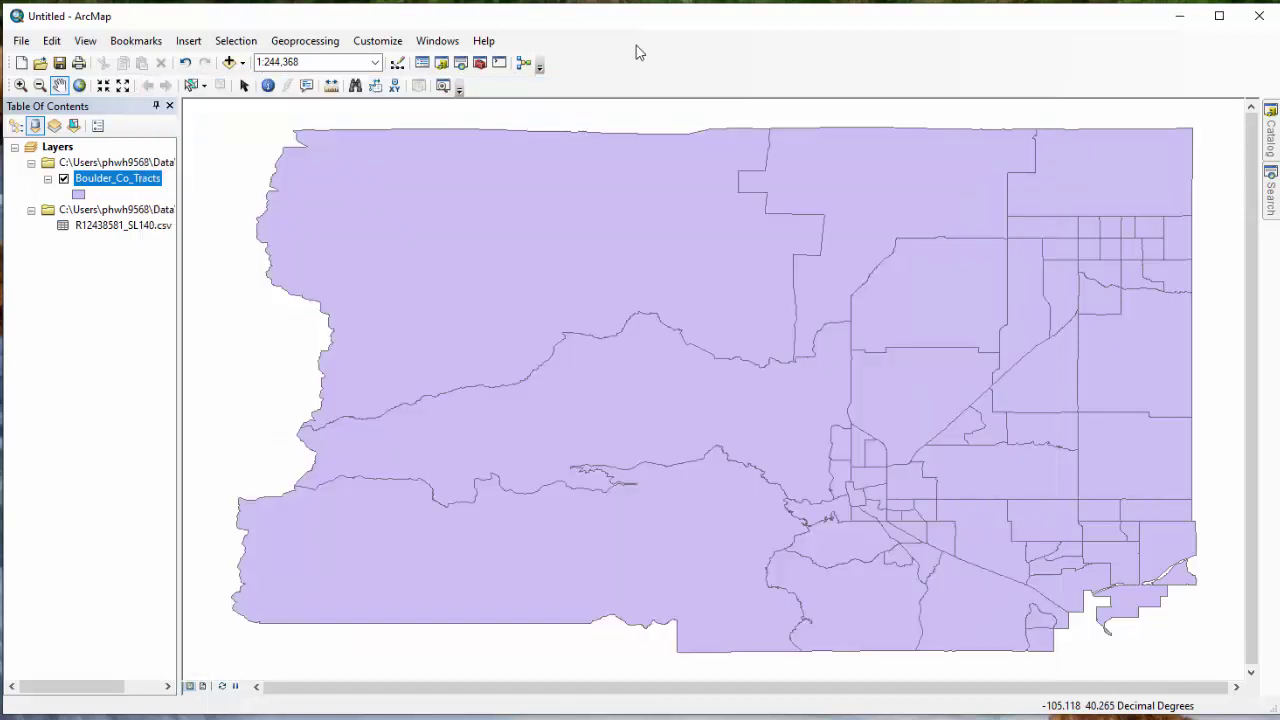
pyautogui.rightClick(108, 229)
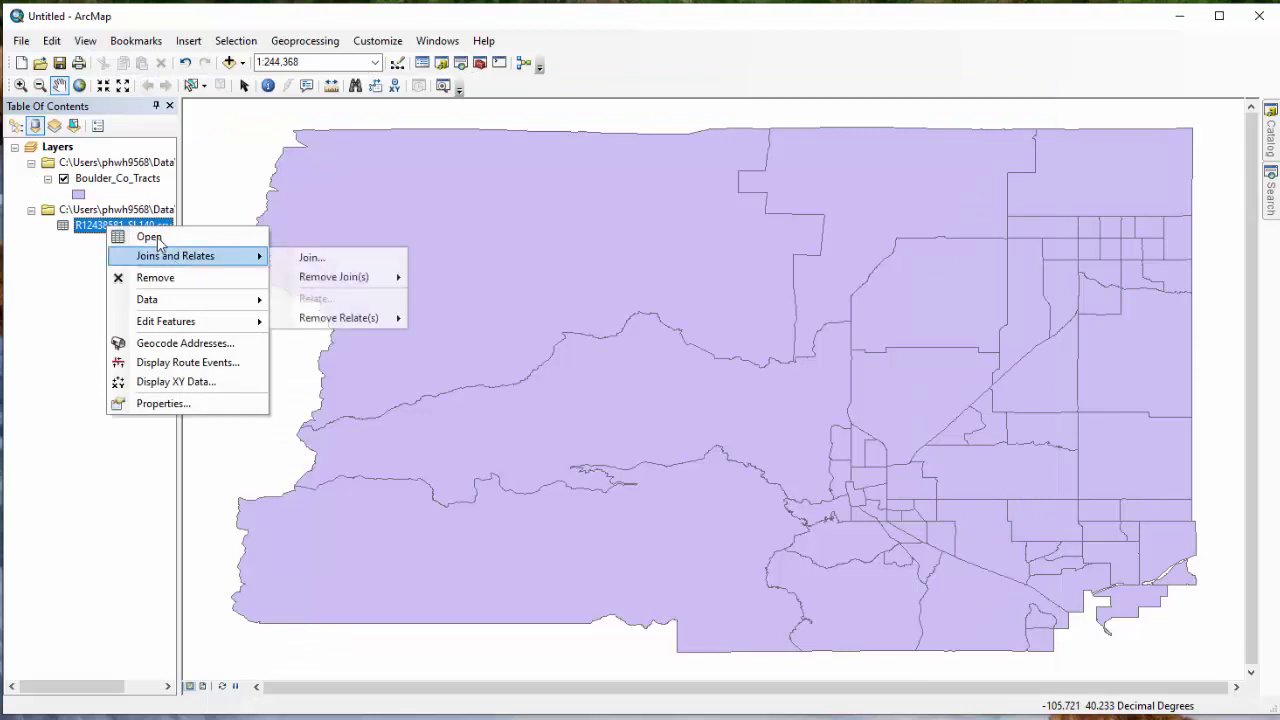
pyautogui.click(159, 238)
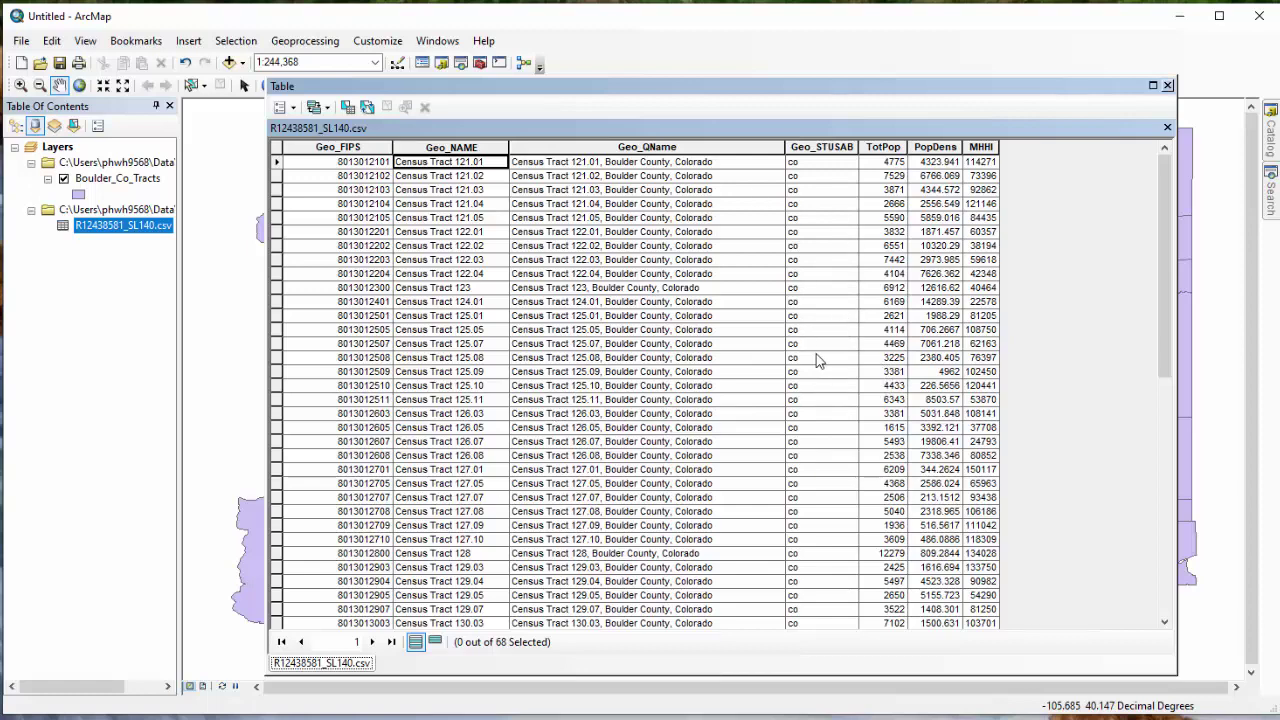
pyautogui.click(376, 150)
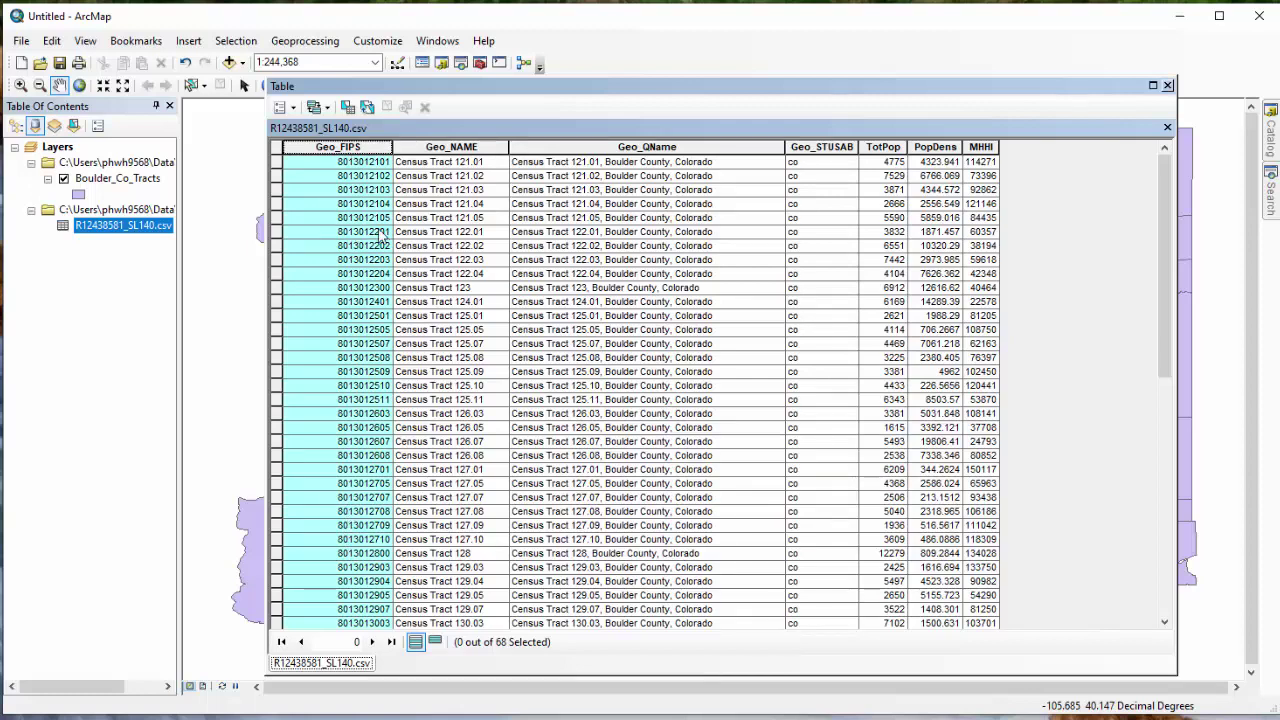
pyautogui.click(1168, 86)
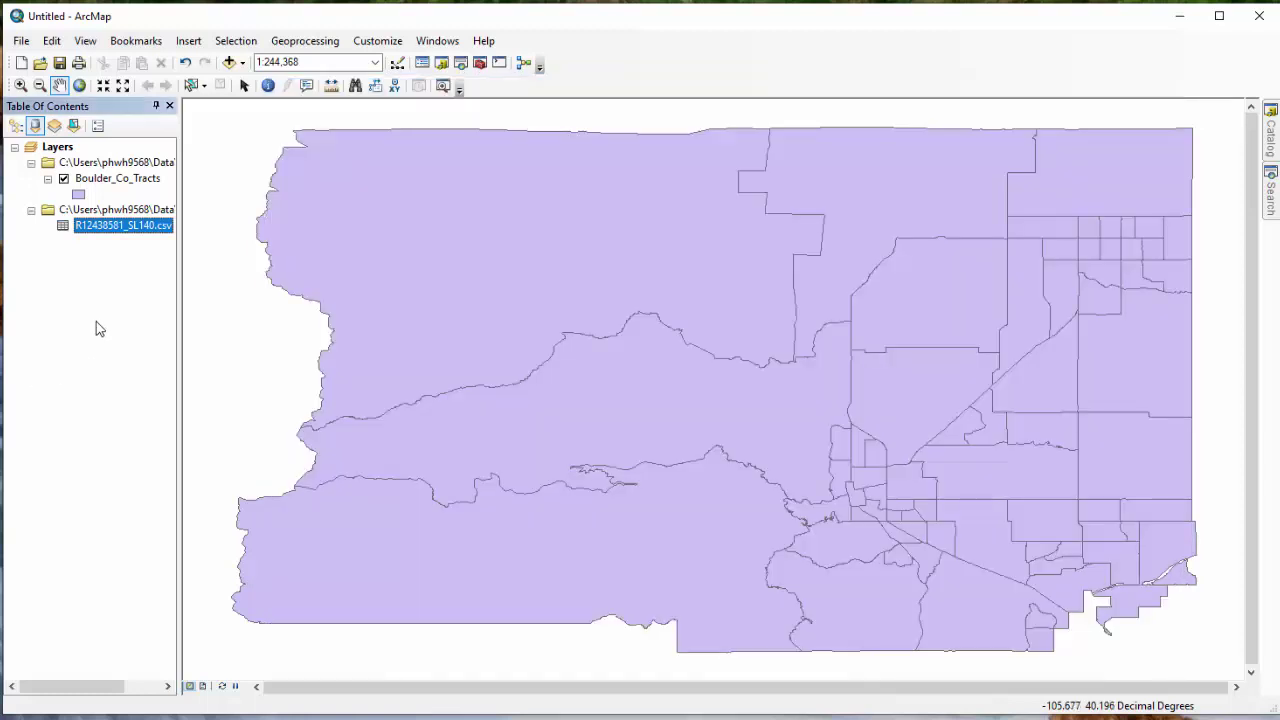
pyautogui.rightClick(124, 181)
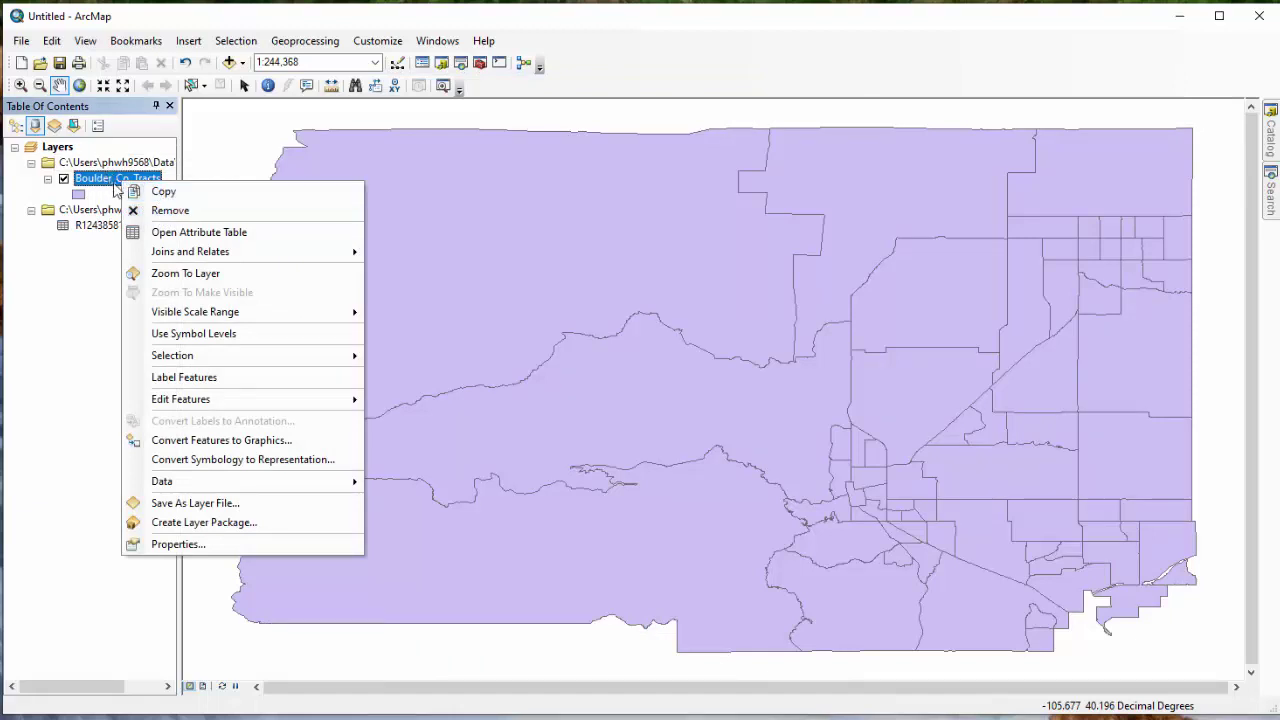
pyautogui.moveTo(185, 255)
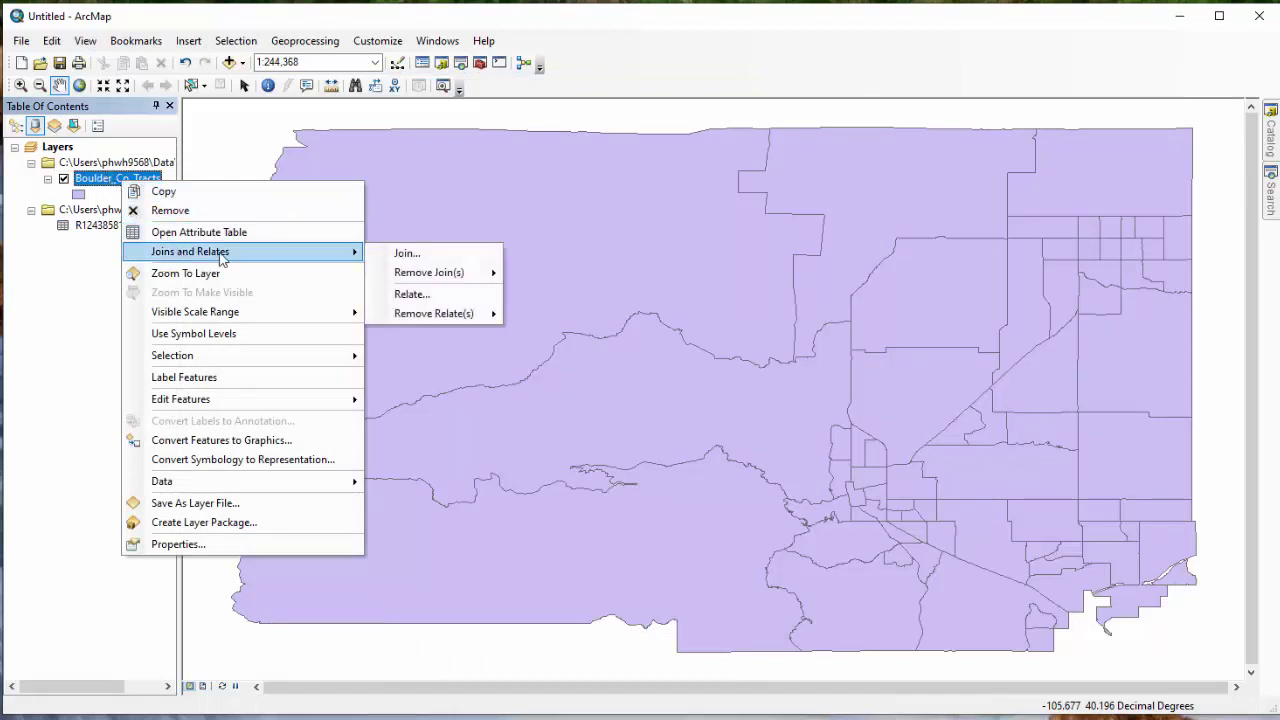
pyautogui.click(425, 258)
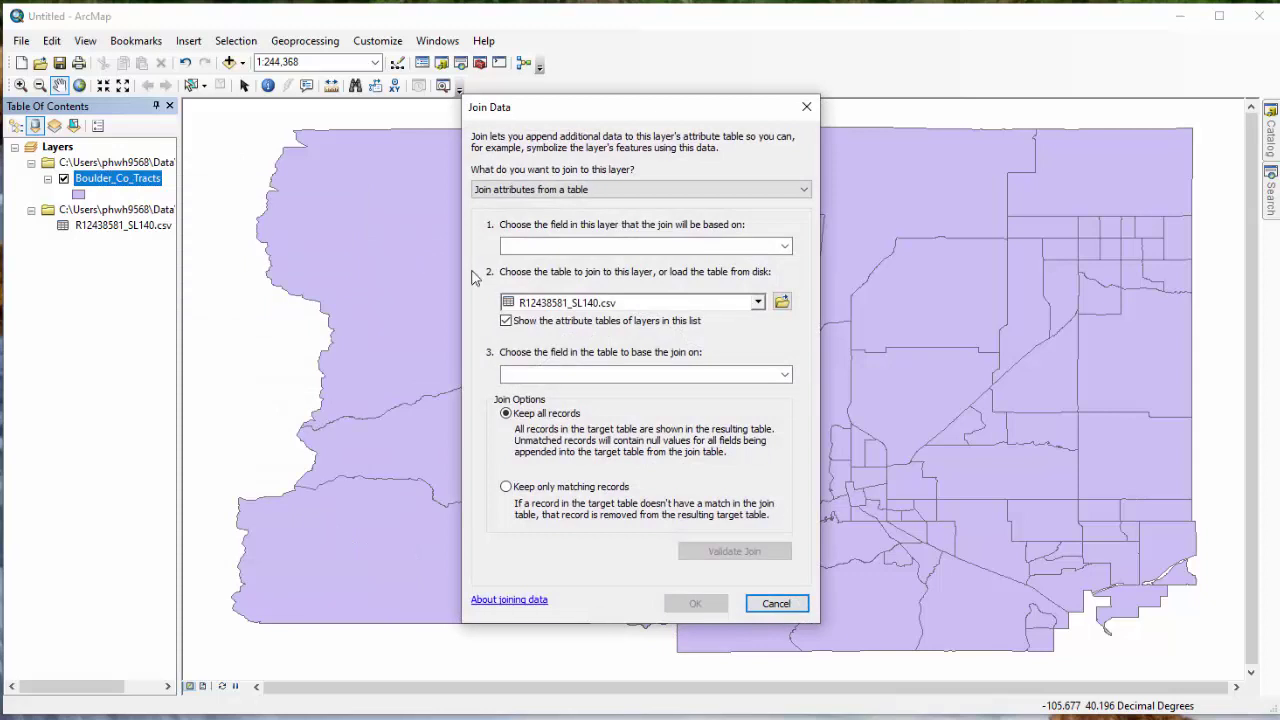
pyautogui.click(785, 248)
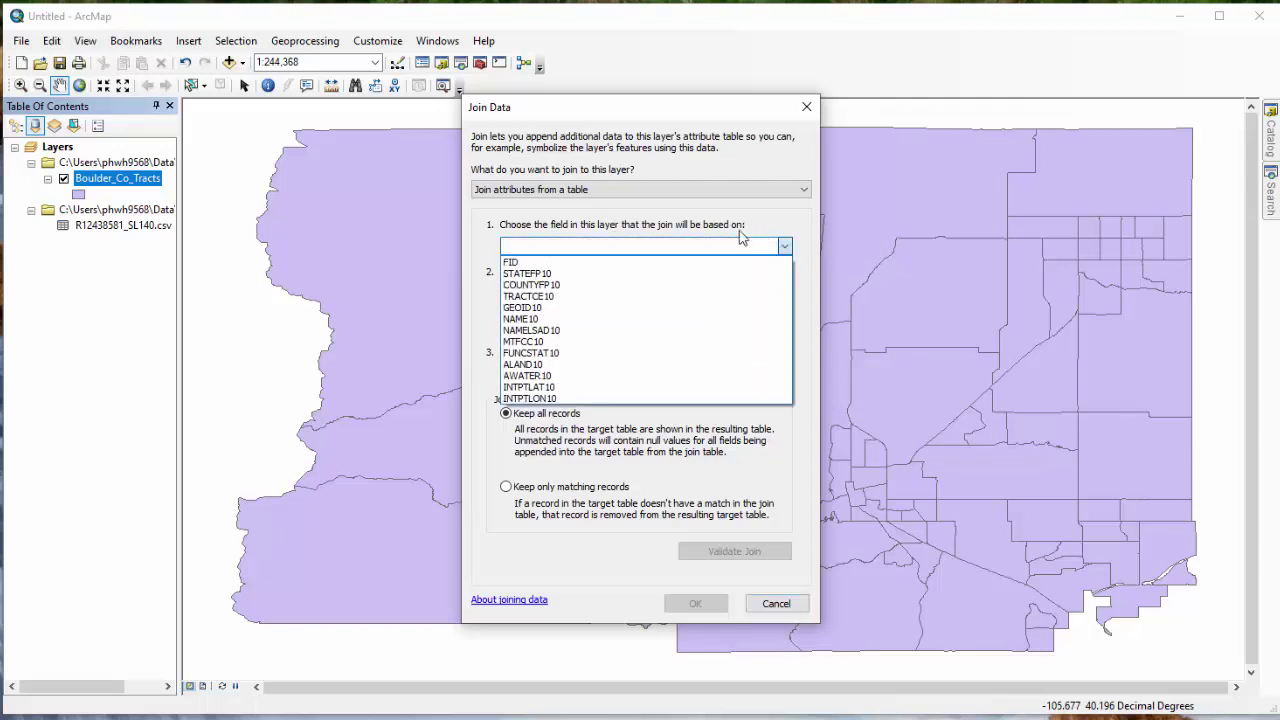
pyautogui.click(537, 310)
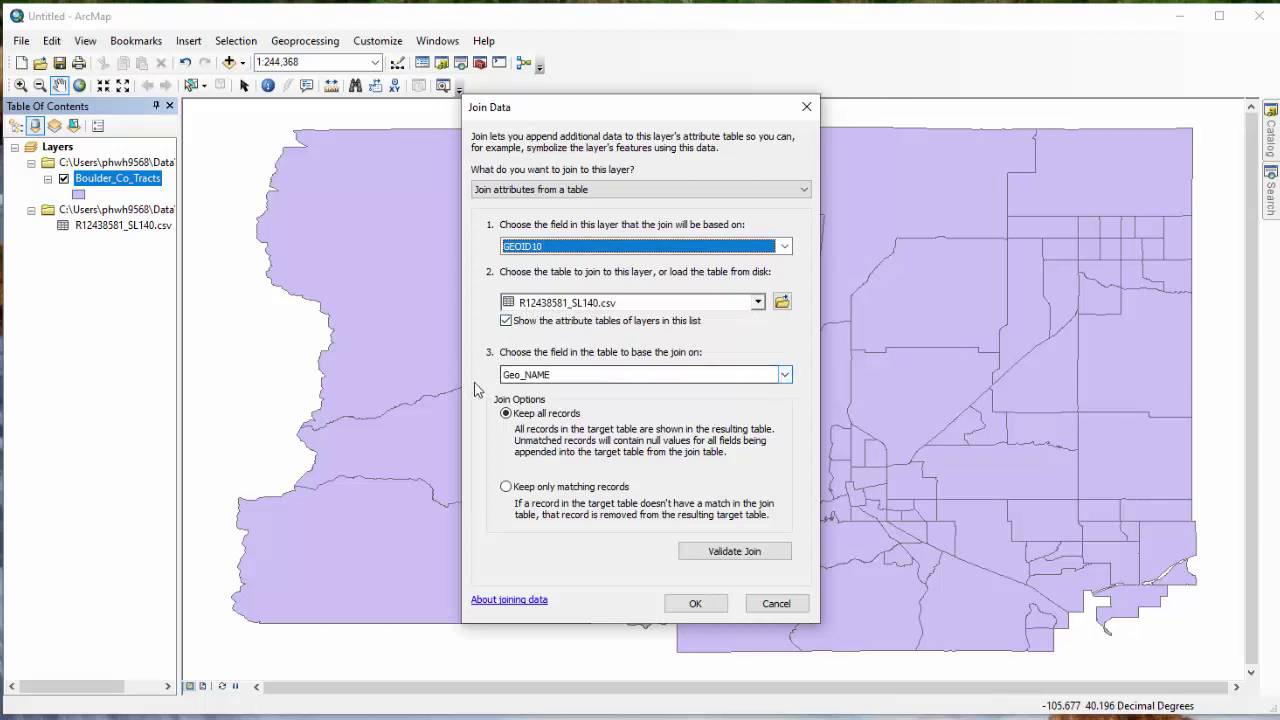
pyautogui.click(786, 376)
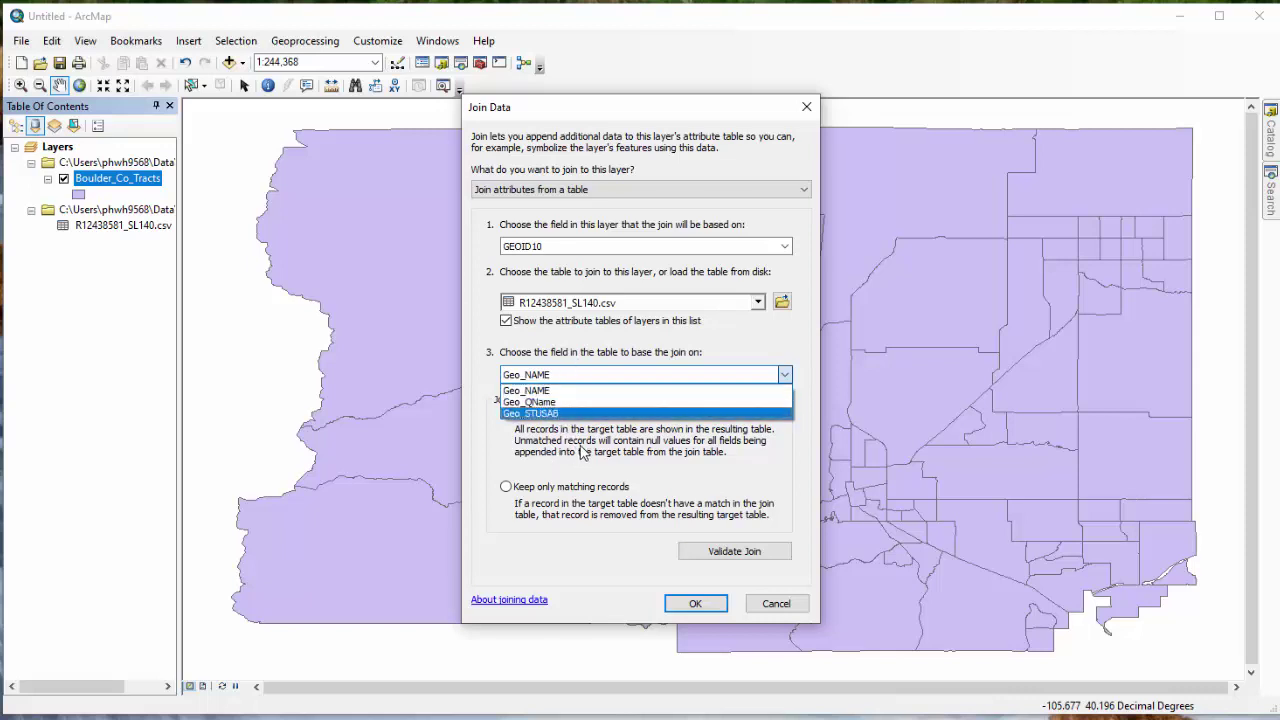
pyautogui.click(554, 390)
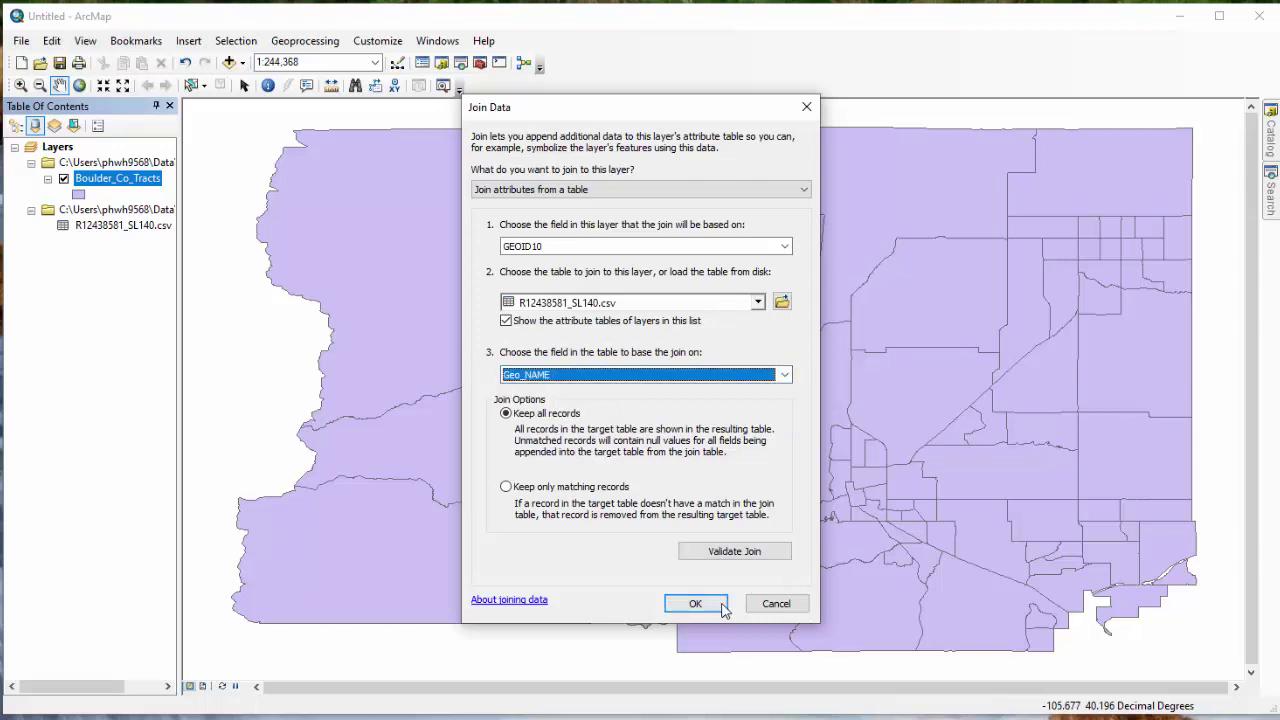
pyautogui.click(776, 604)
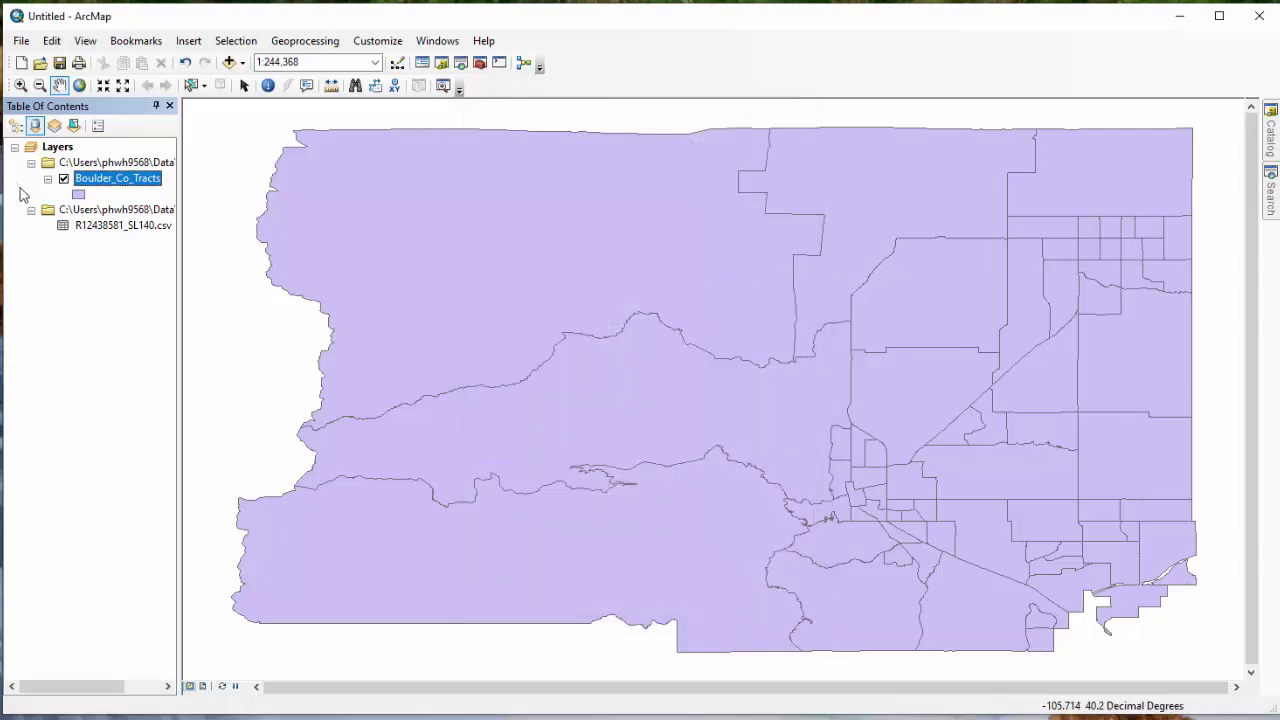
# - Review GEOID10 values in the Boulder_Co_Tracts attribute table and the contents of the CSV table
pyautogui.rightClick(118, 181)
pyautogui.click(188, 236)
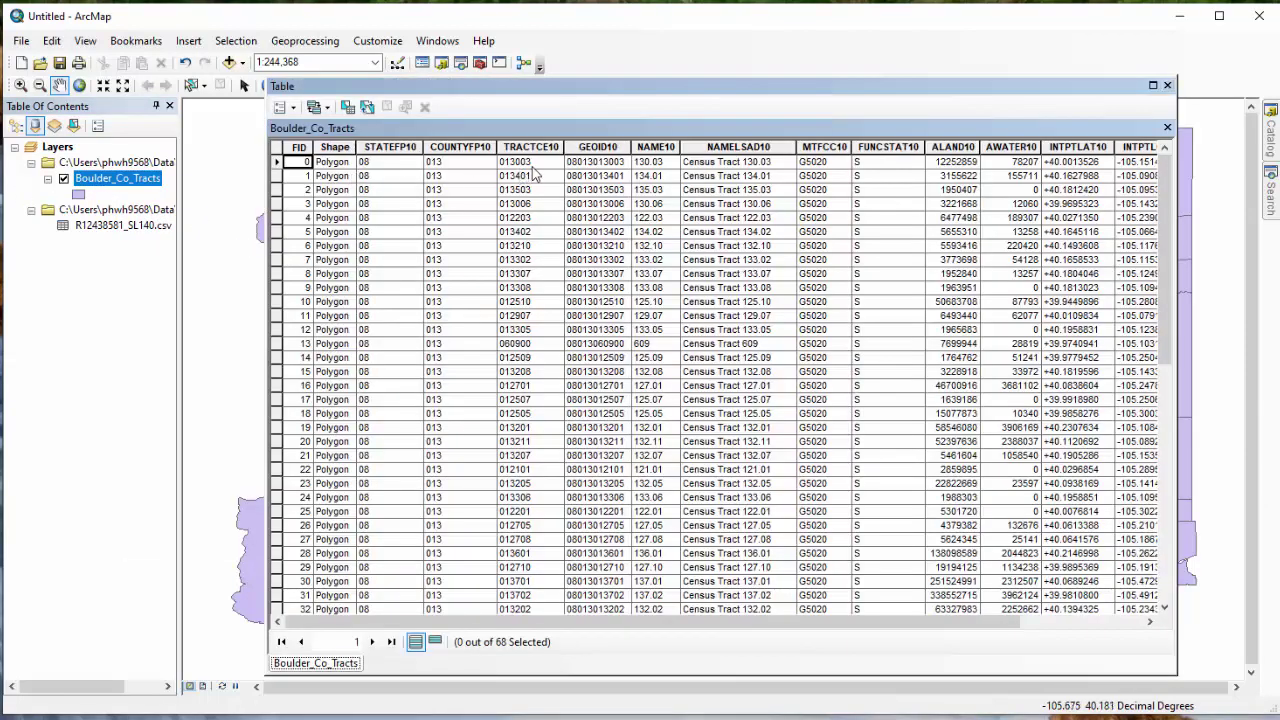
pyautogui.click(590, 162)
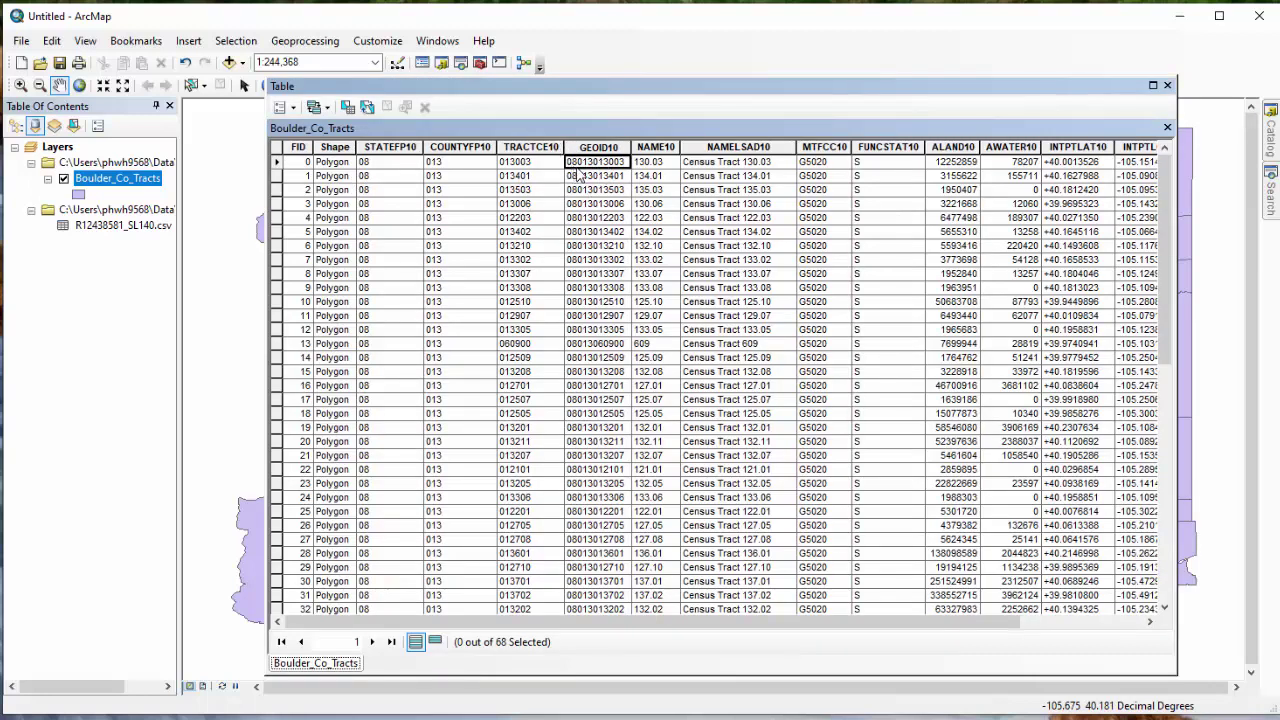
pyautogui.click(1167, 86)
pyautogui.click(96, 227)
pyautogui.rightClick(100, 226)
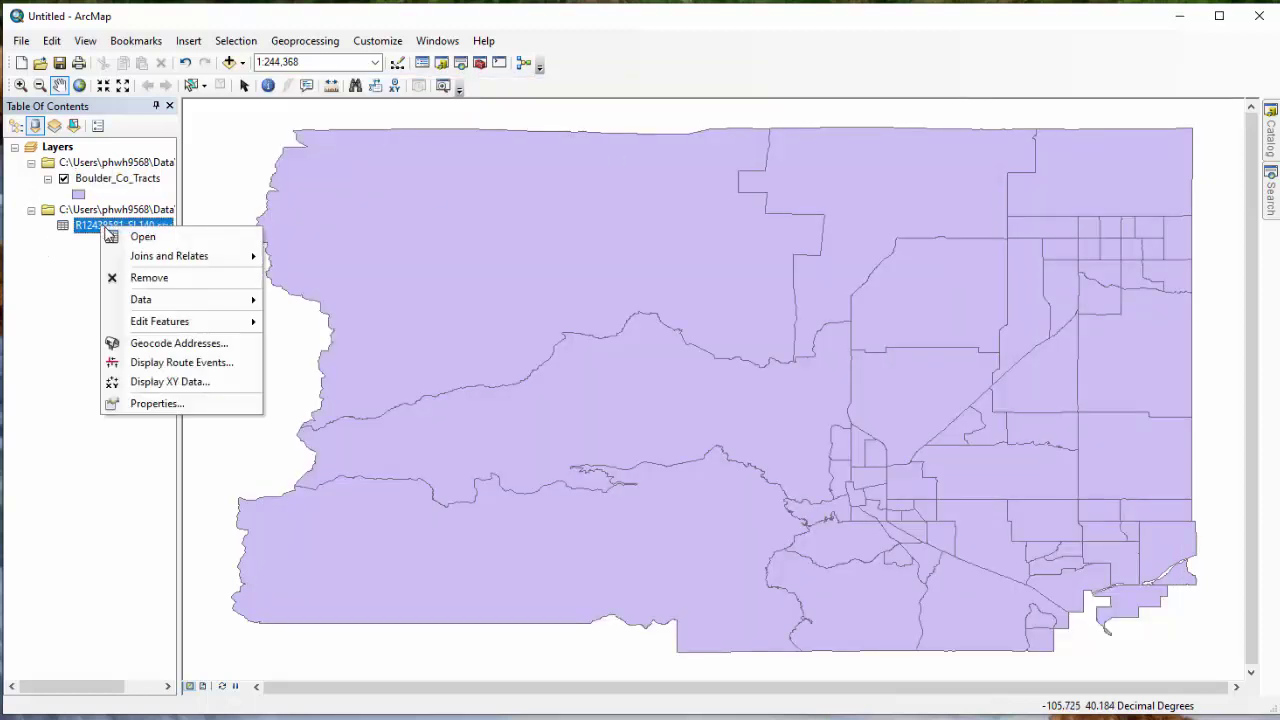
pyautogui.click(172, 237)
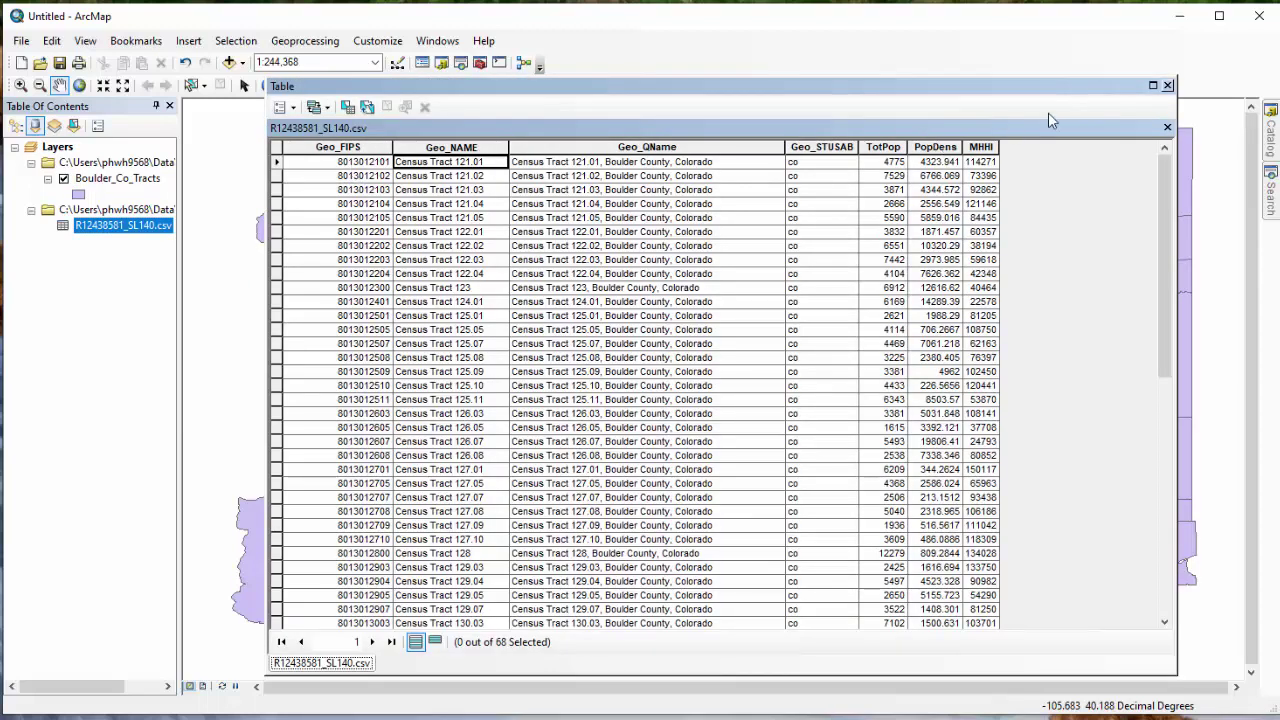
pyautogui.click(1167, 85)
# - Check in Layer Properties that GEOID10 is an 11-character text field
pyautogui.click(85, 181)
pyautogui.rightClick(101, 176)
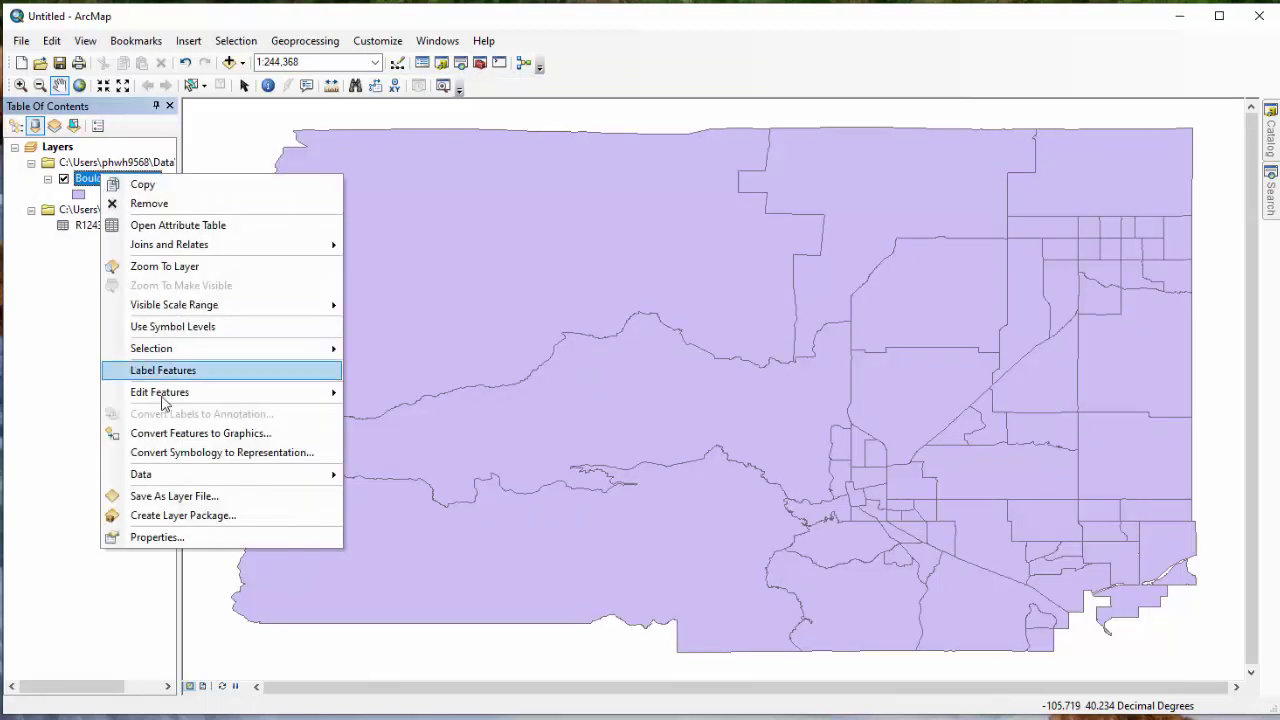
pyautogui.click(155, 537)
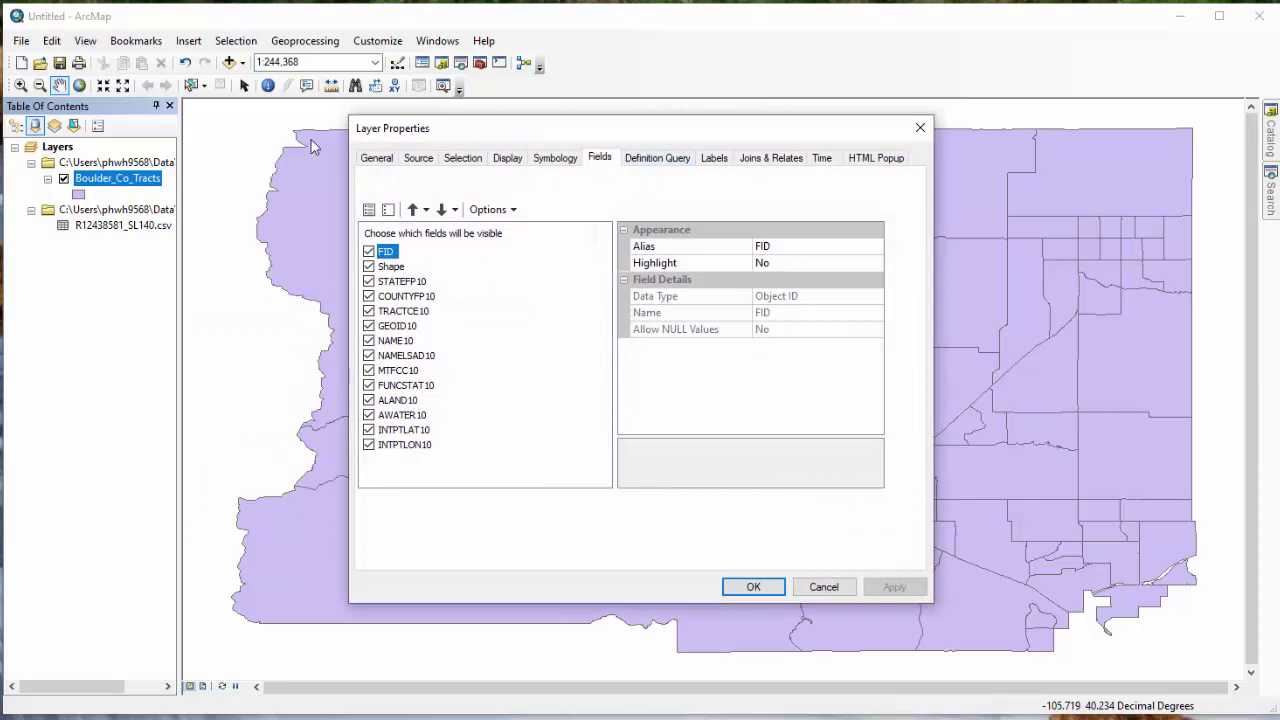
pyautogui.click(377, 158)
pyautogui.click(600, 158)
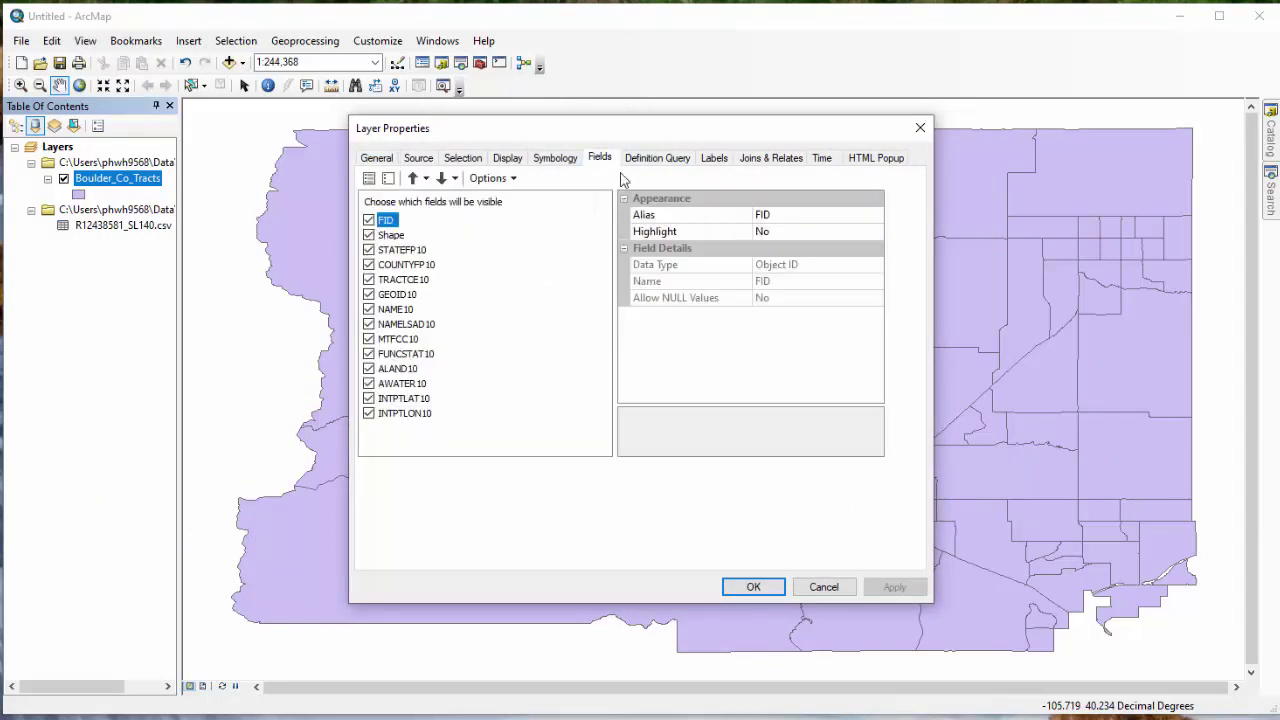
pyautogui.click(398, 294)
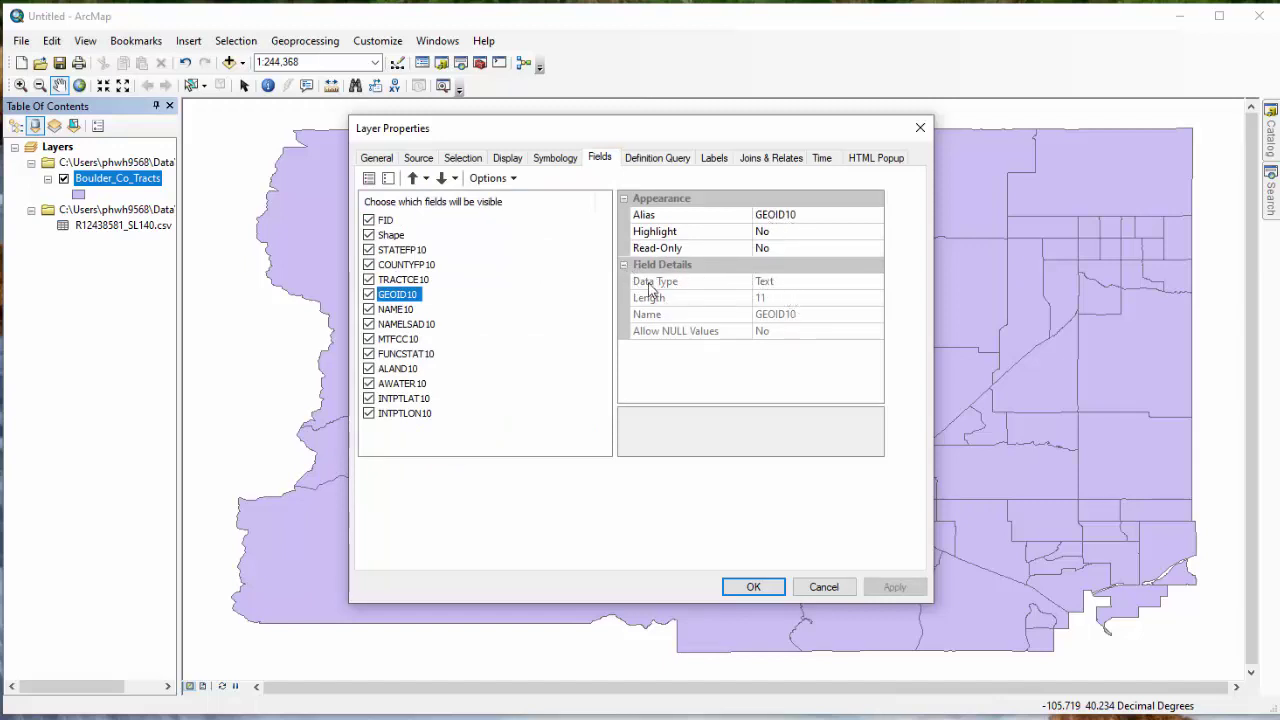
pyautogui.click(920, 128)
# - Open the CSV table's properties to confirm Geo_FIPS is stored as a Double
pyautogui.click(114, 226)
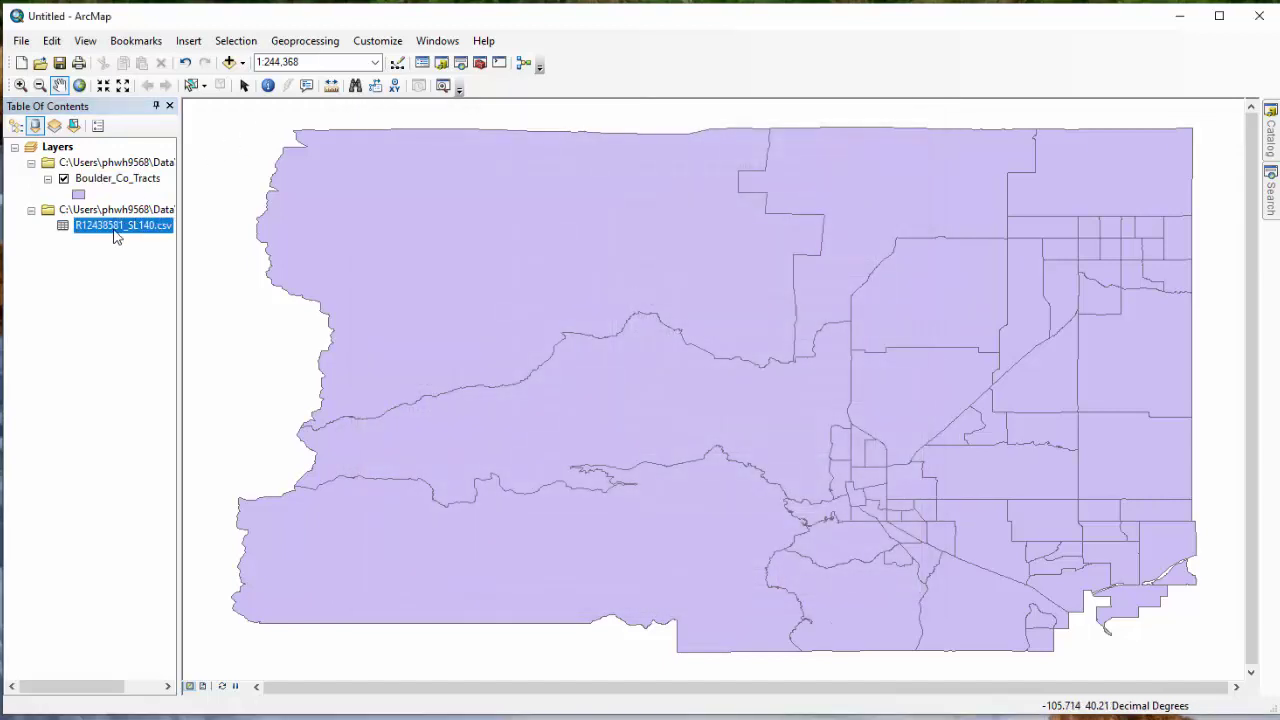
pyautogui.rightClick(113, 224)
pyautogui.click(169, 402)
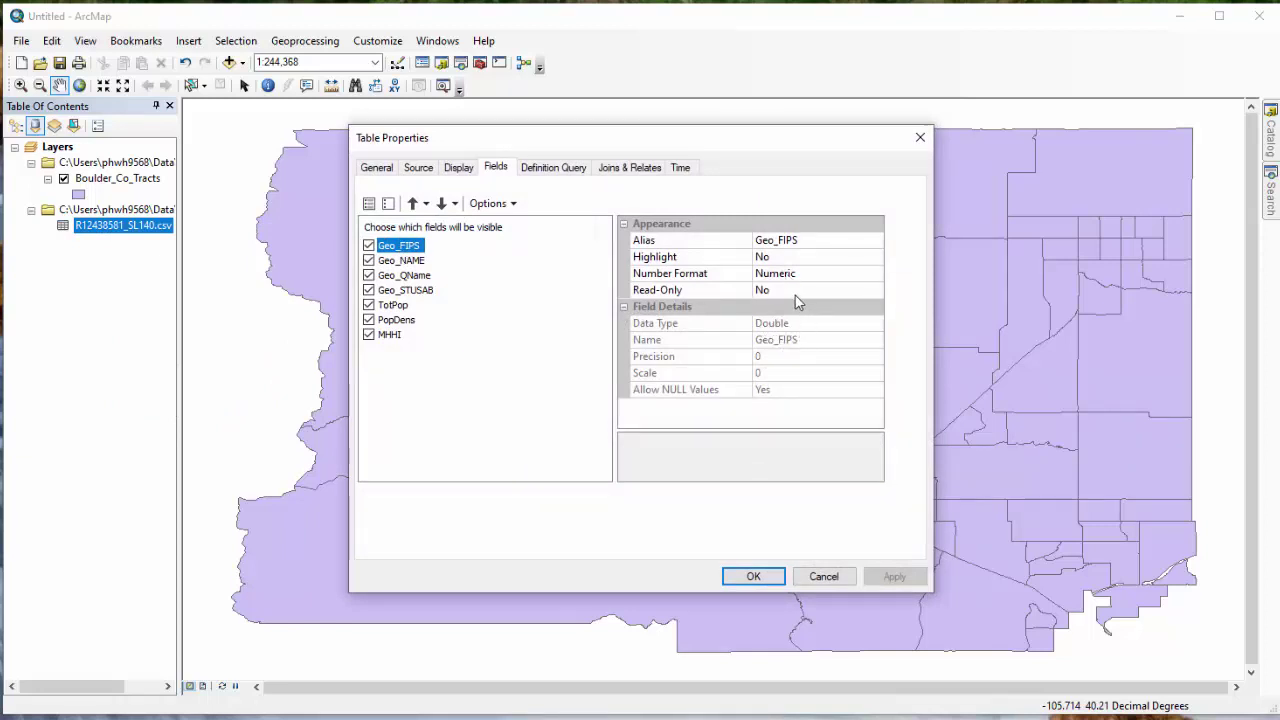
pyautogui.click(752, 577)
pyautogui.hotkey('alt', 'Tab')
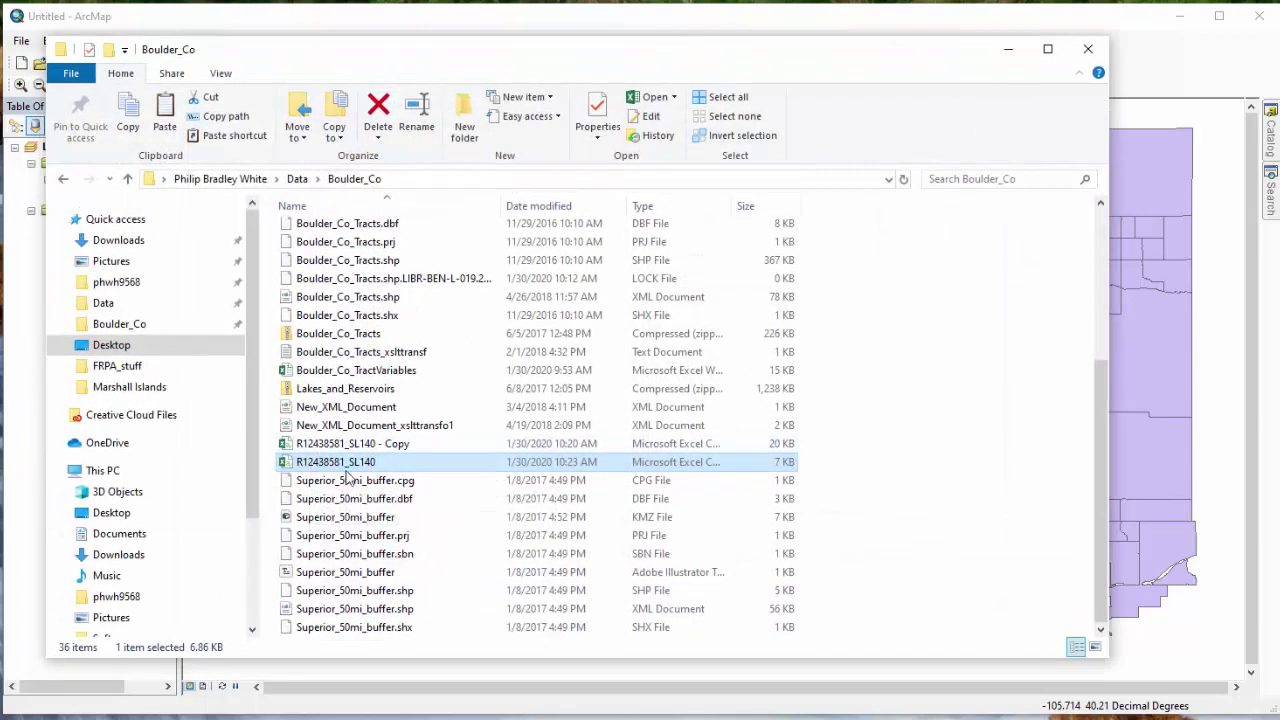
pyautogui.click(389, 446)
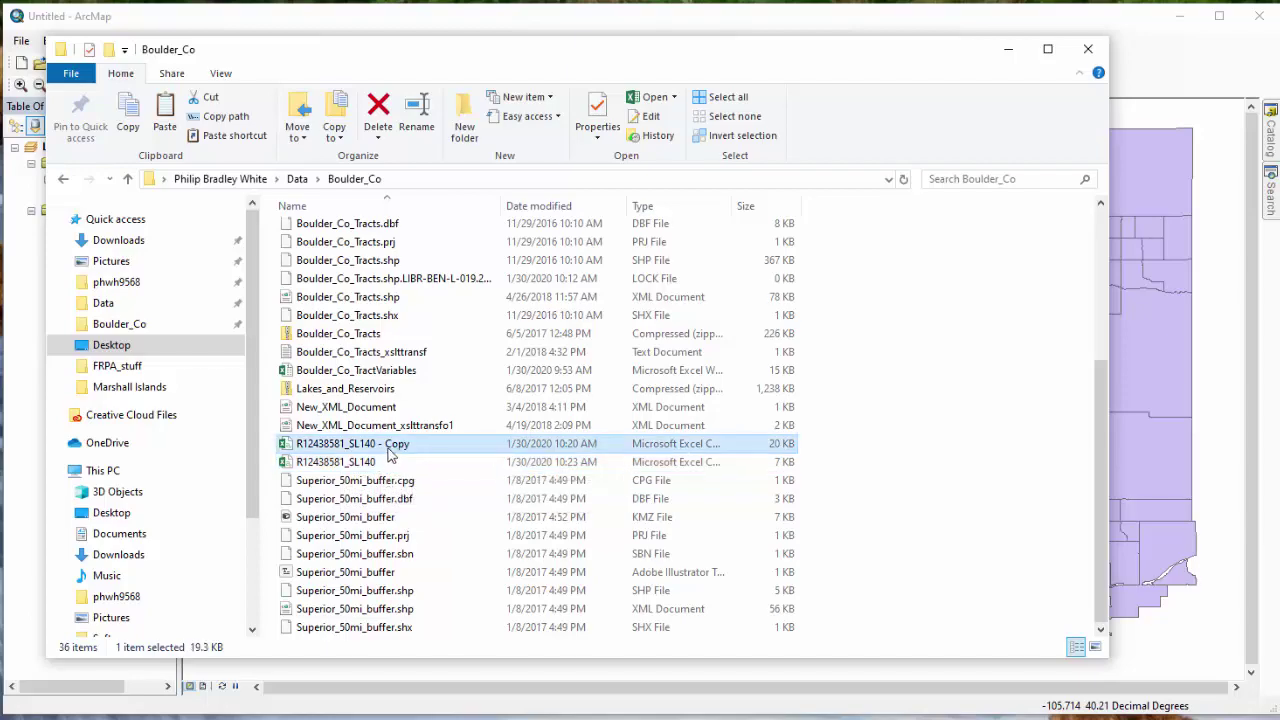
pyautogui.rightClick(384, 449)
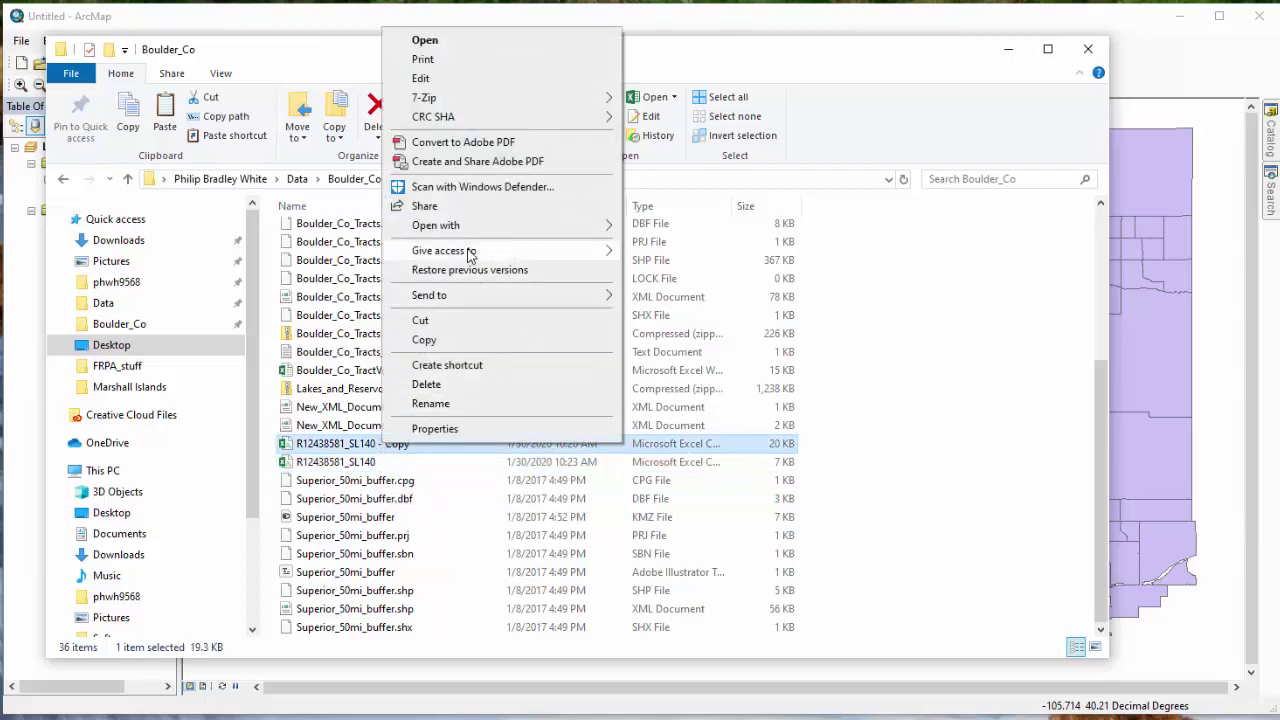
pyautogui.moveTo(525, 226)
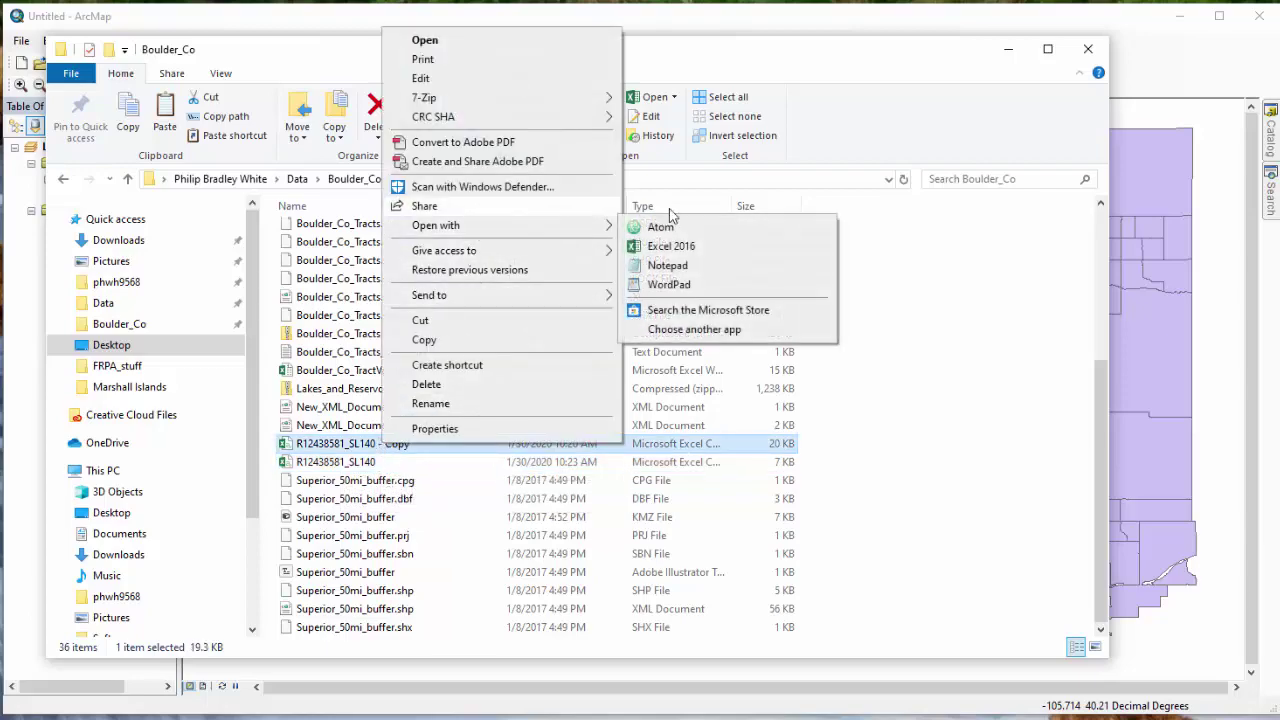
pyautogui.click(667, 265)
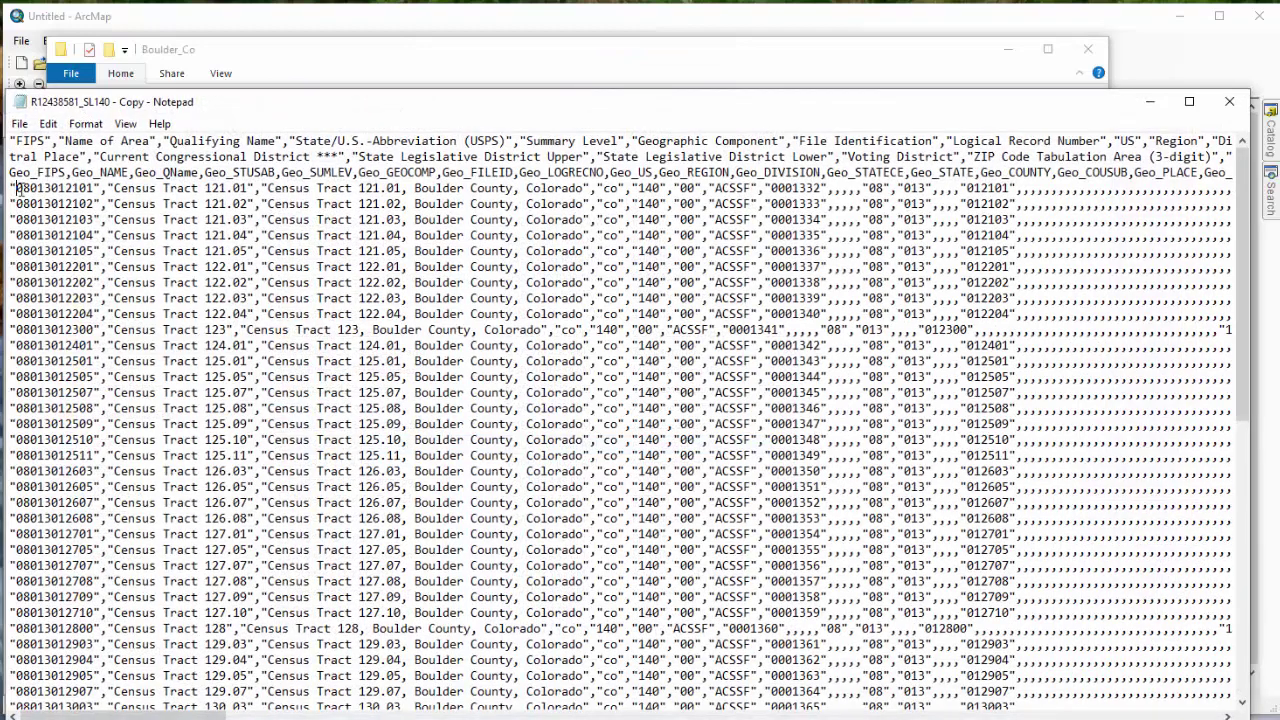
pyautogui.moveTo(16, 187); pyautogui.dragTo(90, 187)
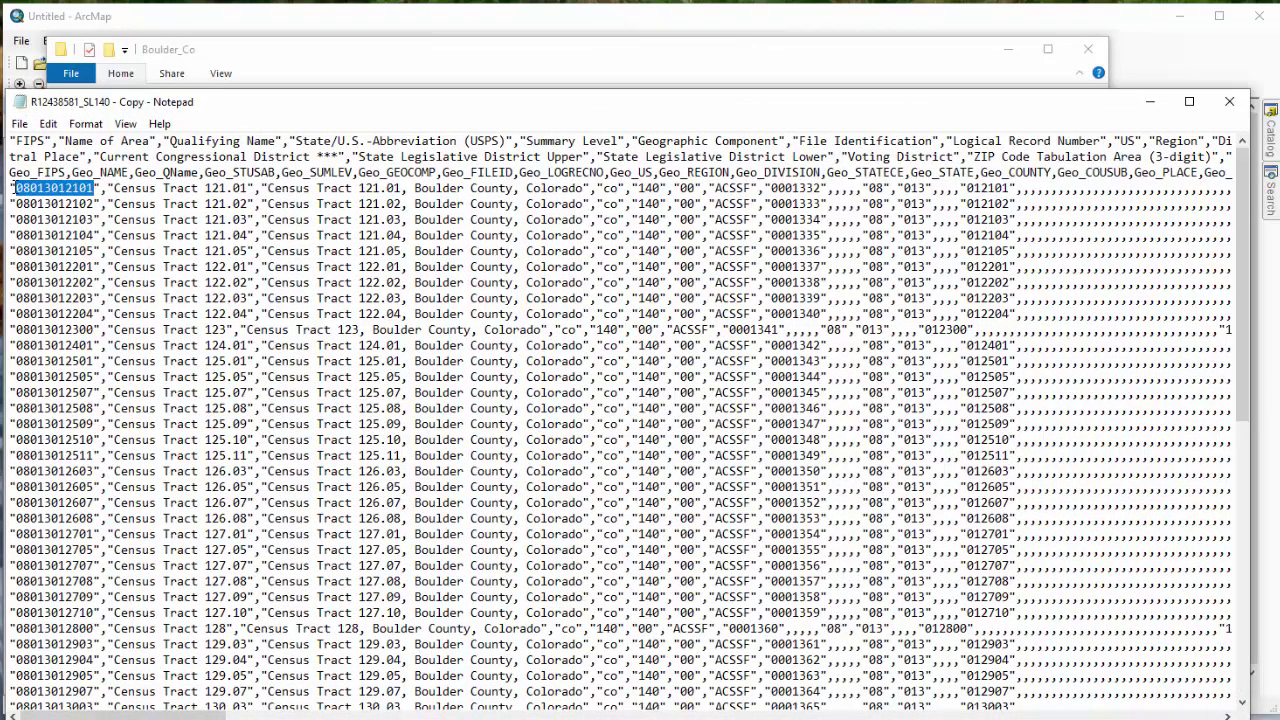
pyautogui.click(18, 187)
pyautogui.moveTo(24, 188); pyautogui.dragTo(84, 221)
pyautogui.click(84, 219)
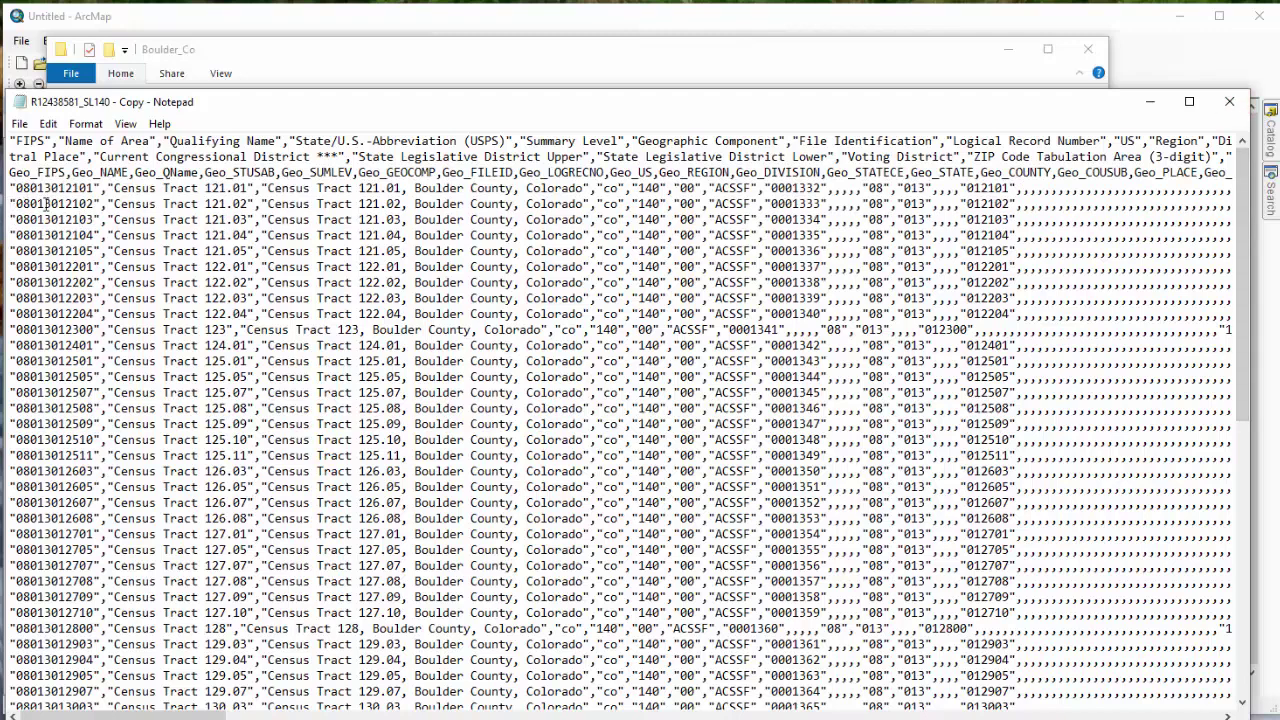
pyautogui.click(1229, 101)
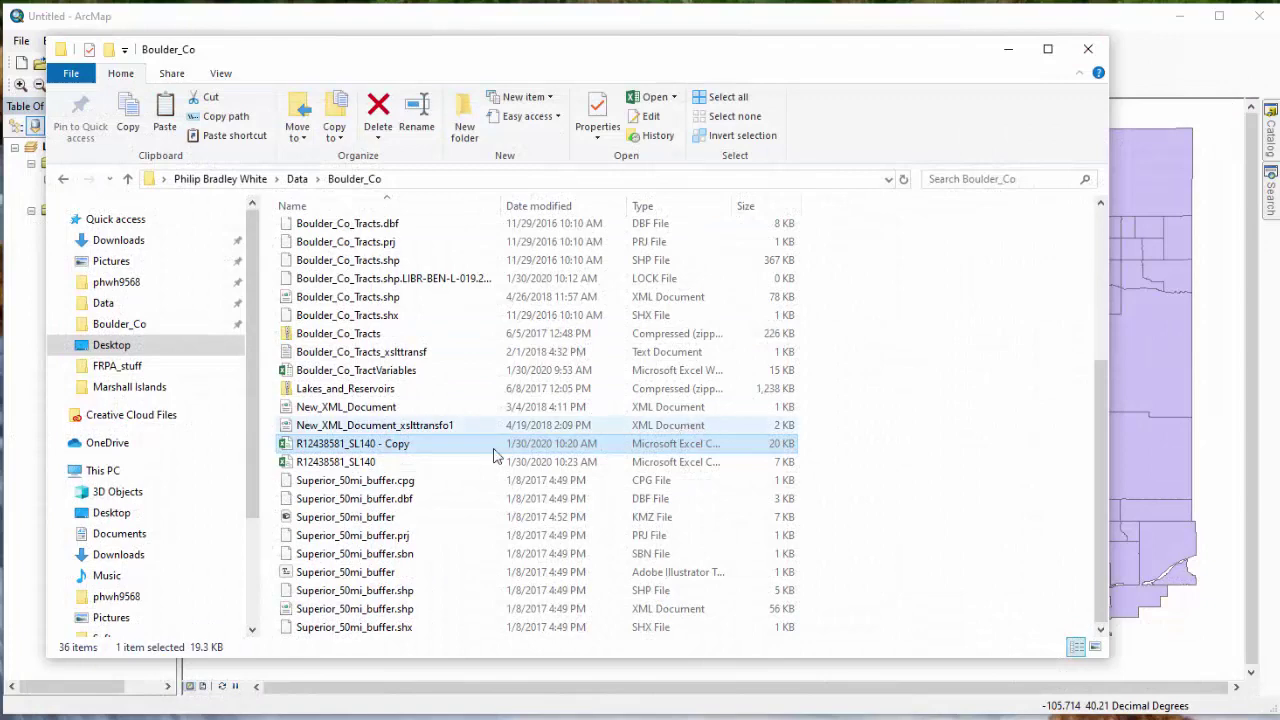
pyautogui.rightClick(354, 465)
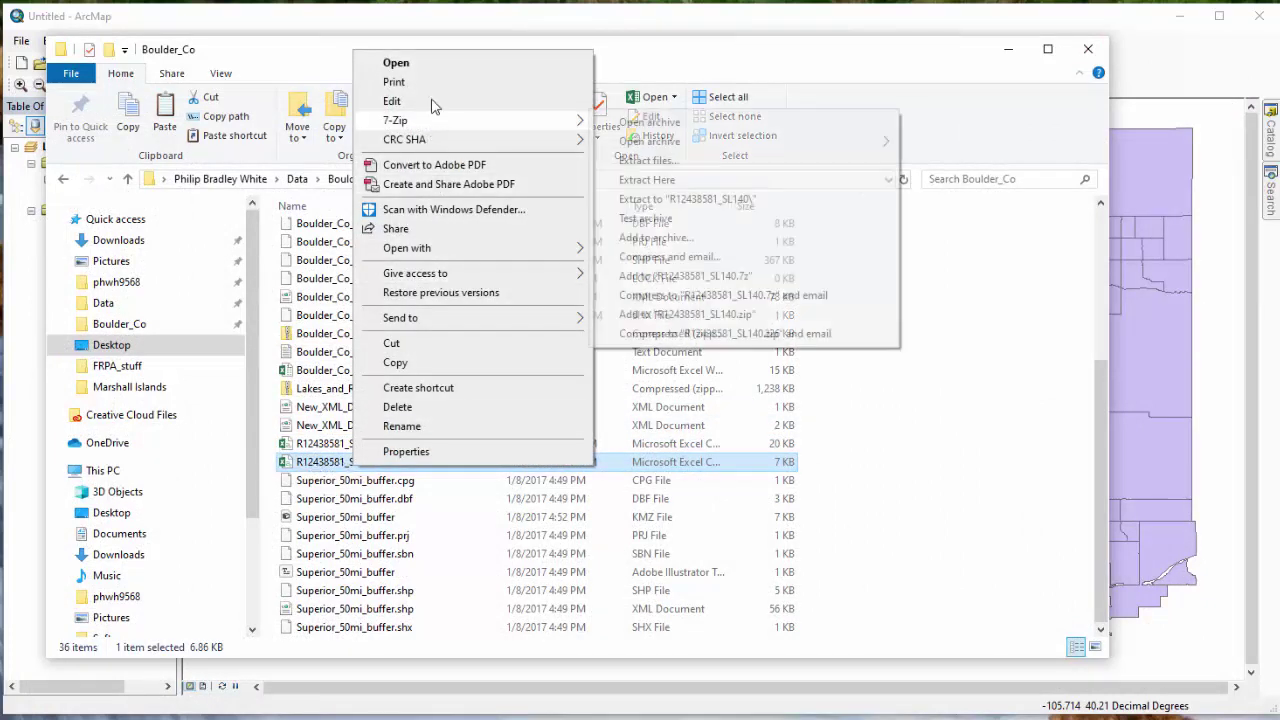
pyautogui.moveTo(449, 256)
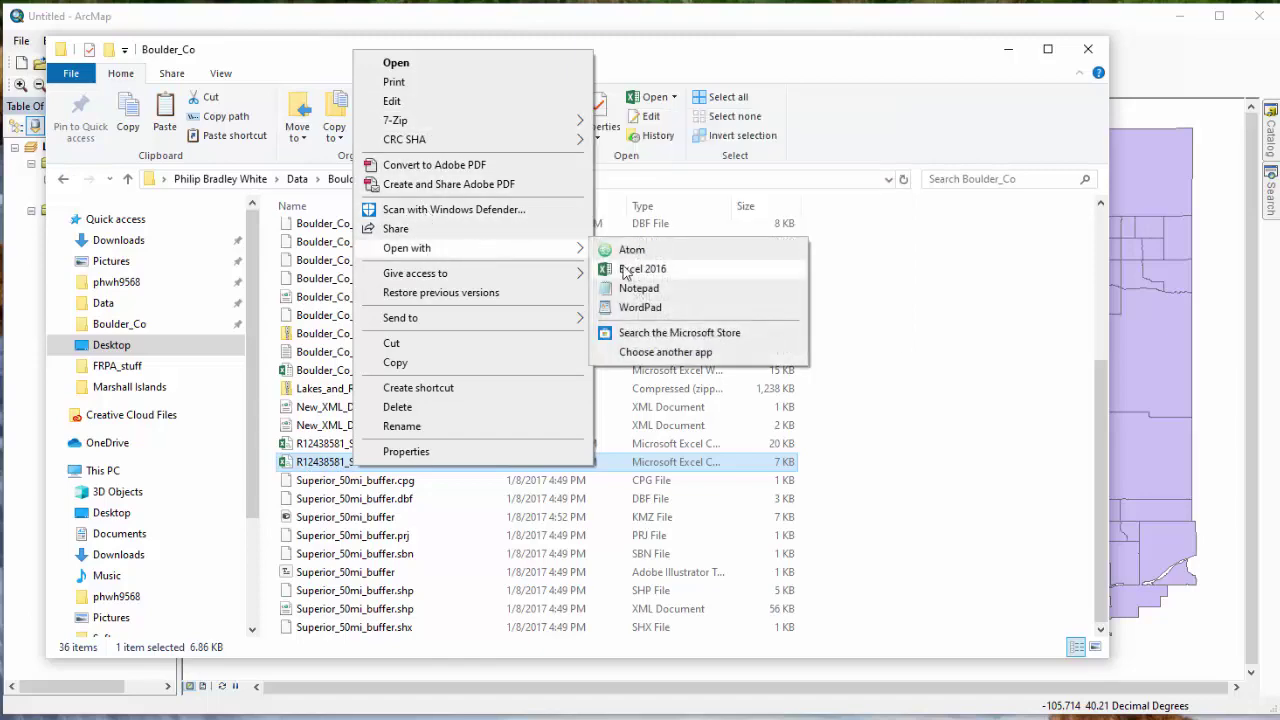
pyautogui.click(639, 288)
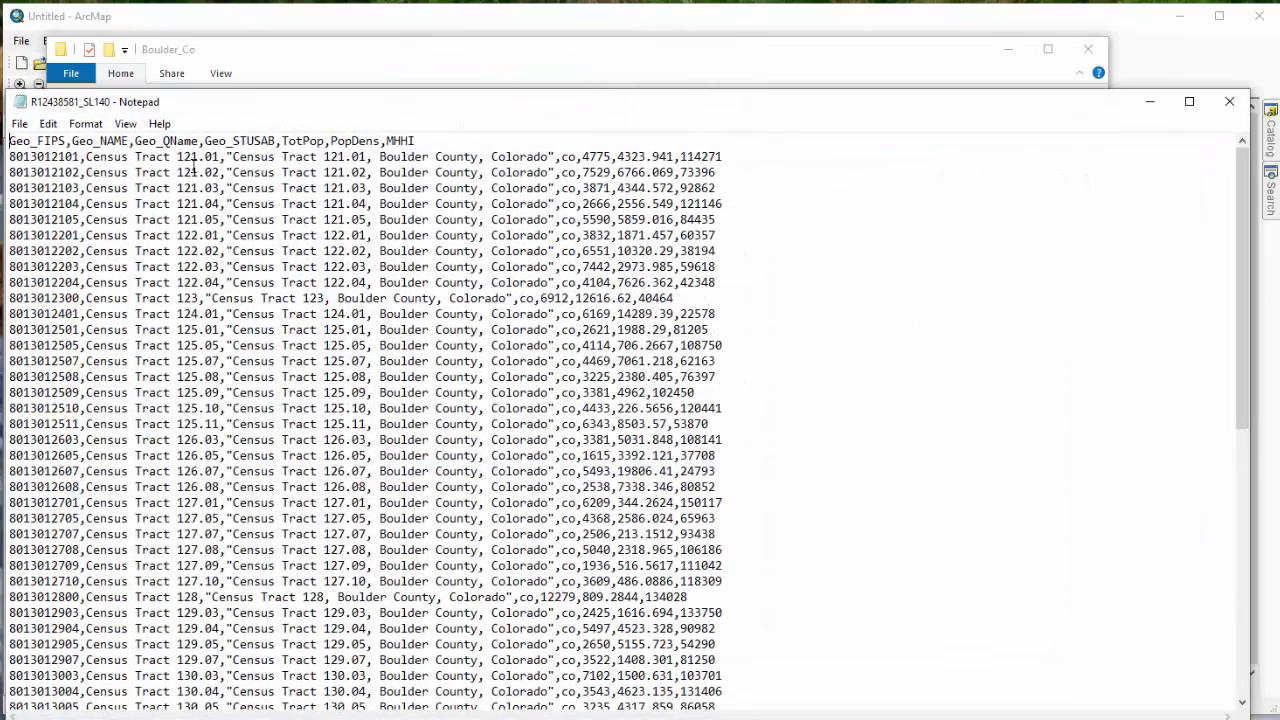
pyautogui.moveTo(12, 160); pyautogui.dragTo(50, 222)
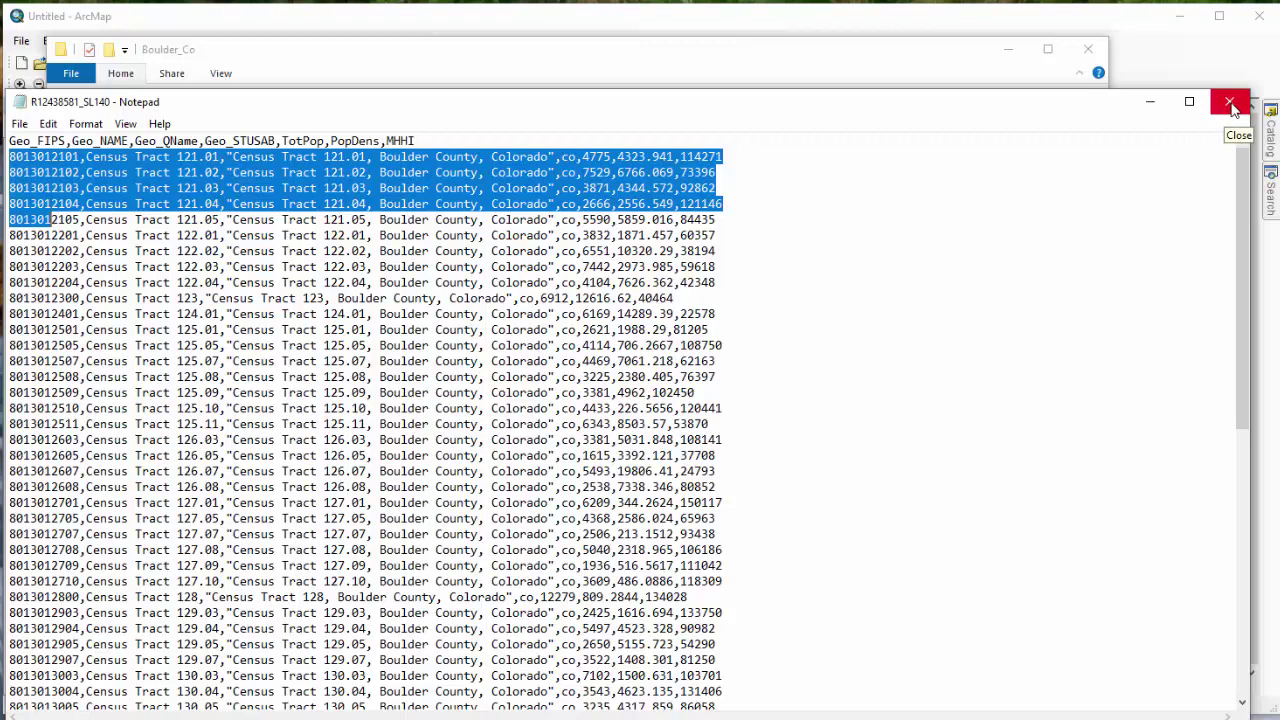
pyautogui.moveTo(32, 157); pyautogui.dragTo(74, 160)
pyautogui.click(16, 158)
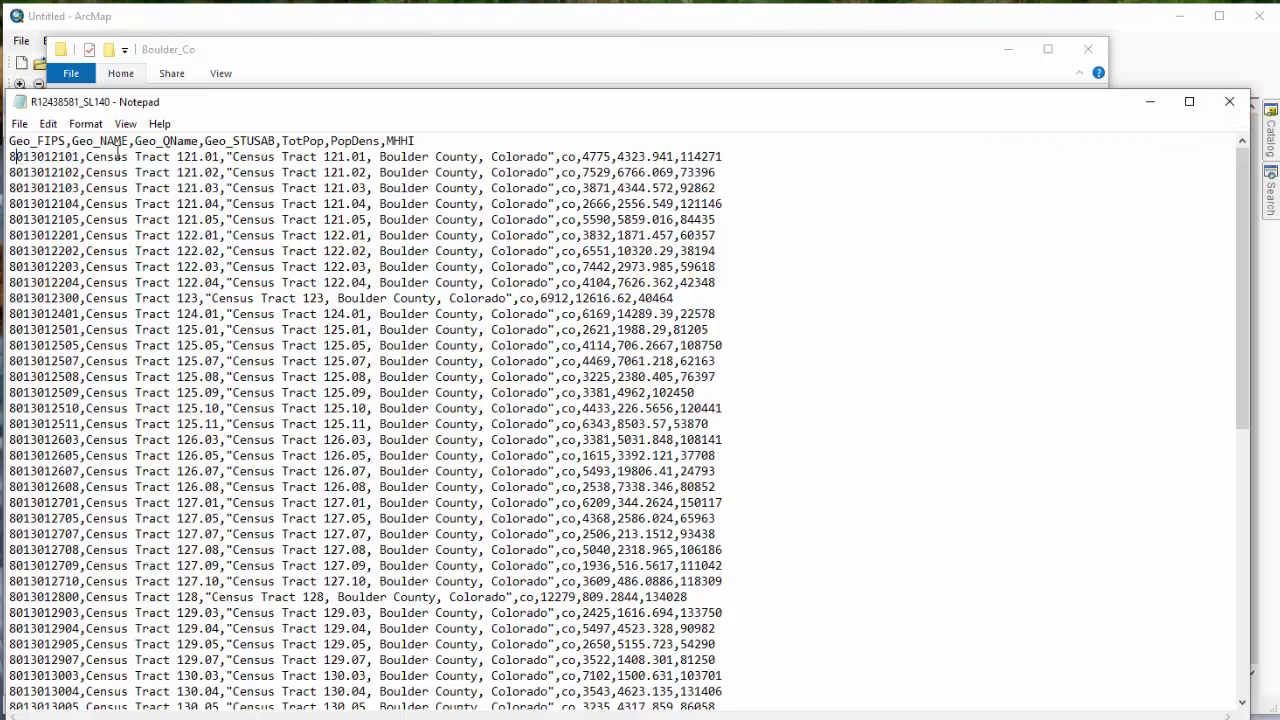
pyautogui.click(1230, 104)
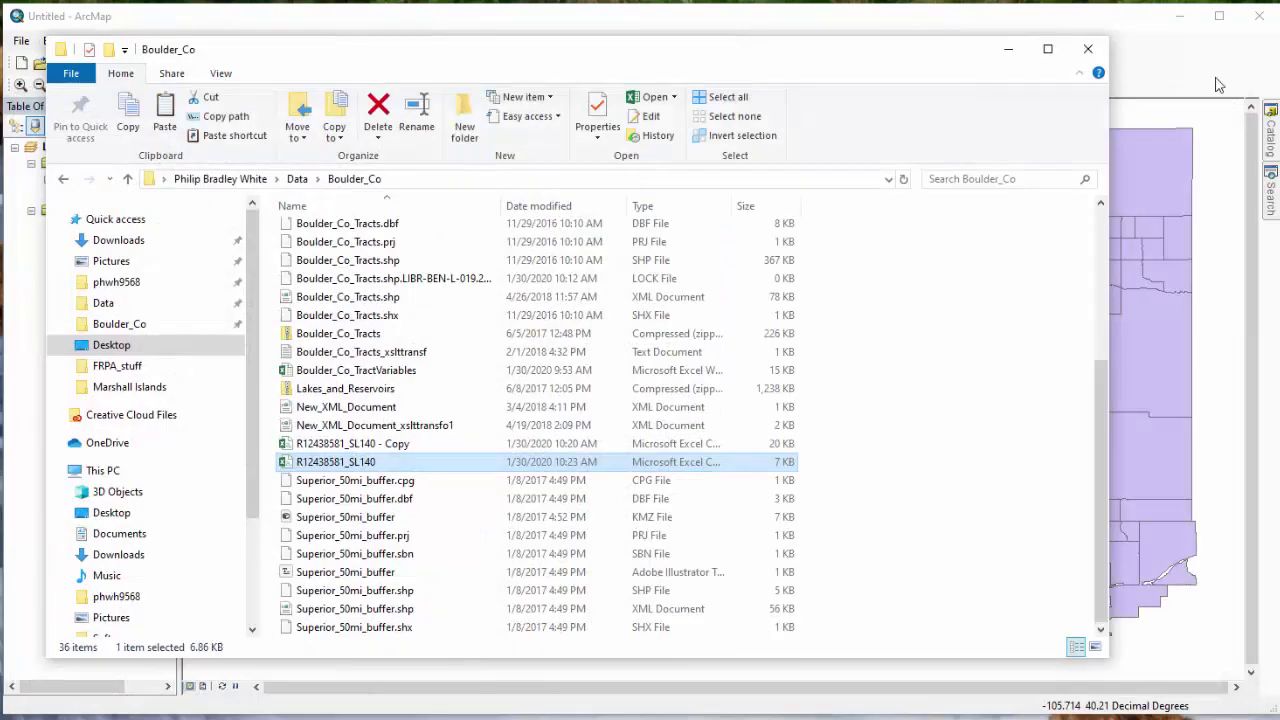
# - Open the R12438581_SL140 CSV in Excel and insert a widened blank column B
pyautogui.doubleClick(343, 466)
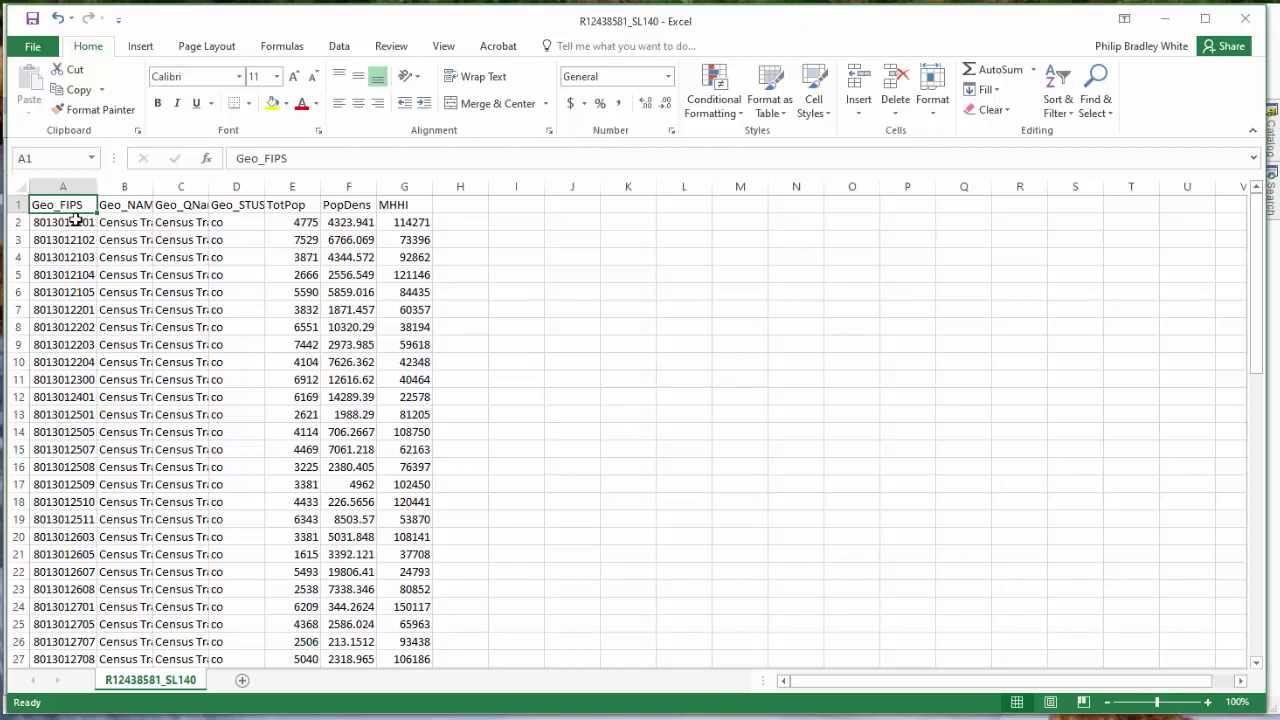
pyautogui.click(121, 185)
pyautogui.rightClick(122, 186)
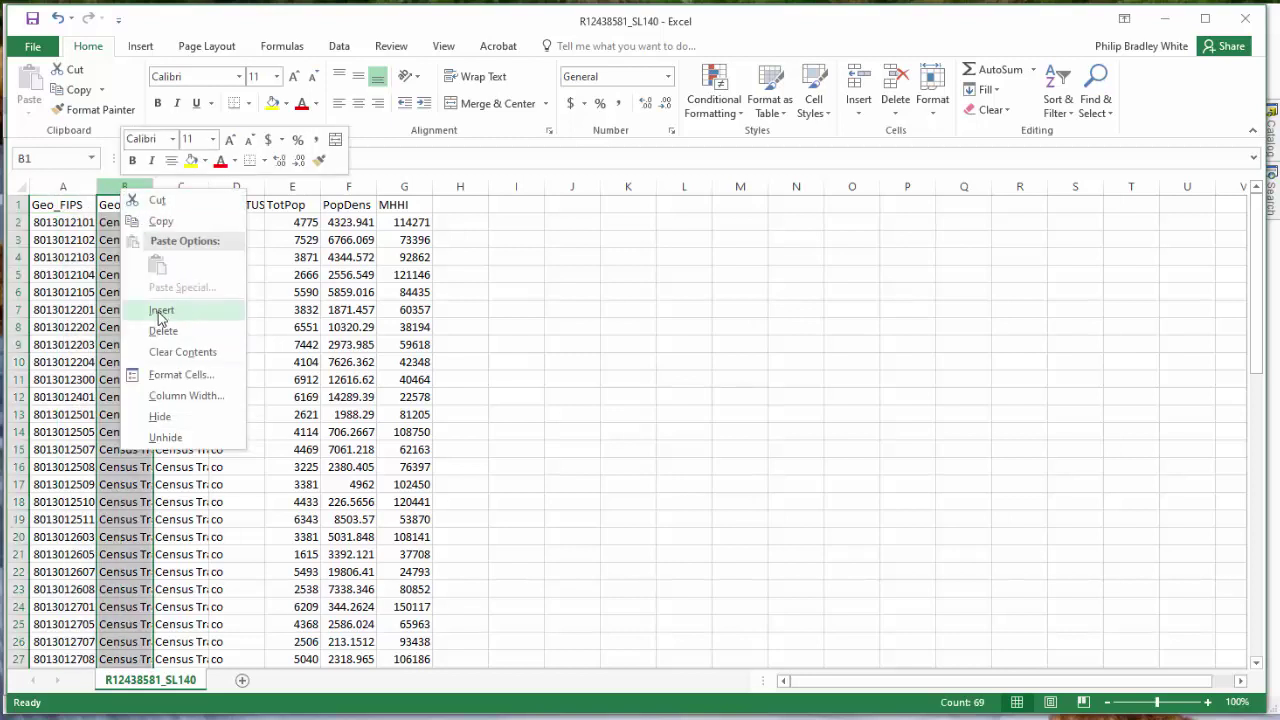
pyautogui.click(161, 311)
pyautogui.moveTo(157, 186); pyautogui.dragTo(216, 186)
pyautogui.click(154, 223)
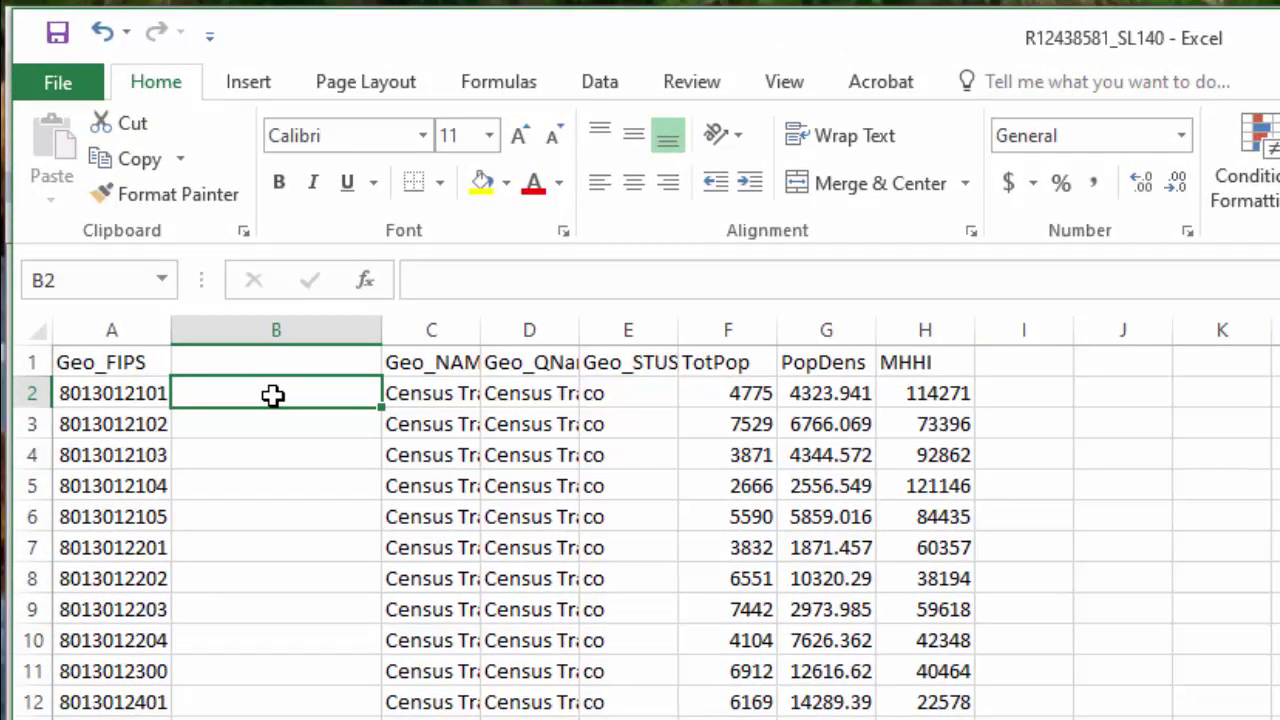
pyautogui.write('=')
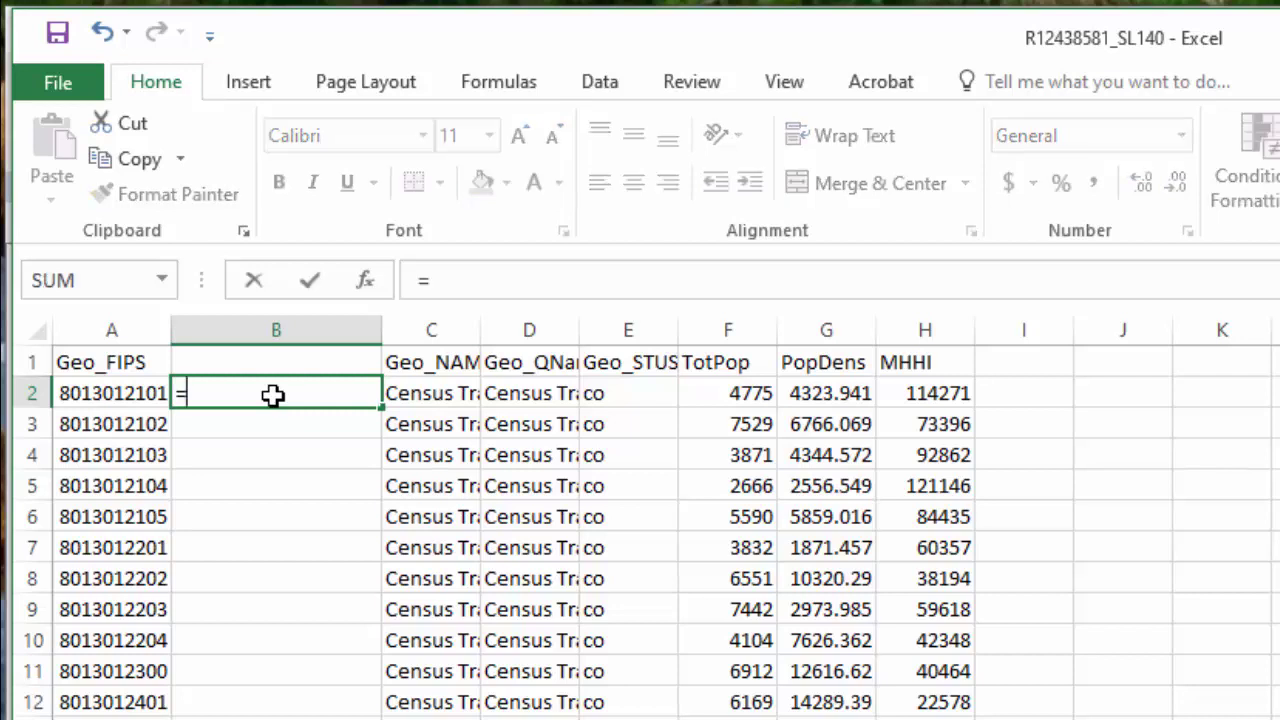
pyautogui.write('conc')
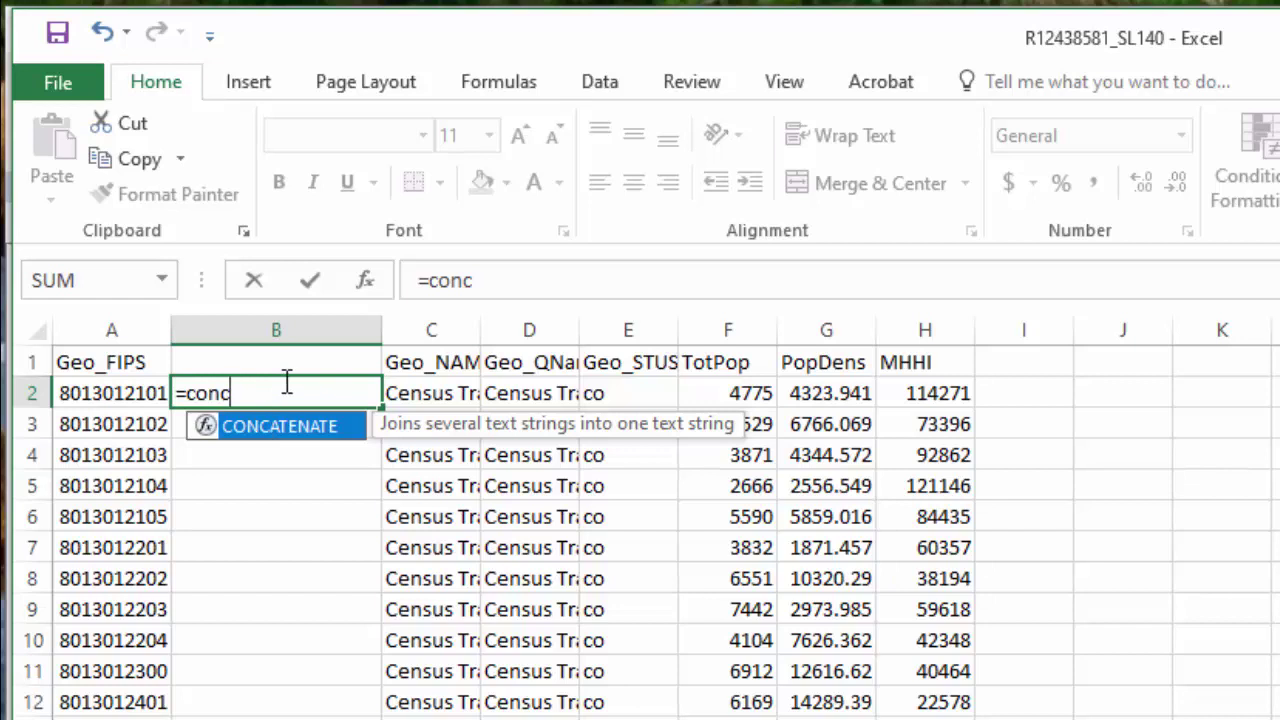
pyautogui.press('Tab')
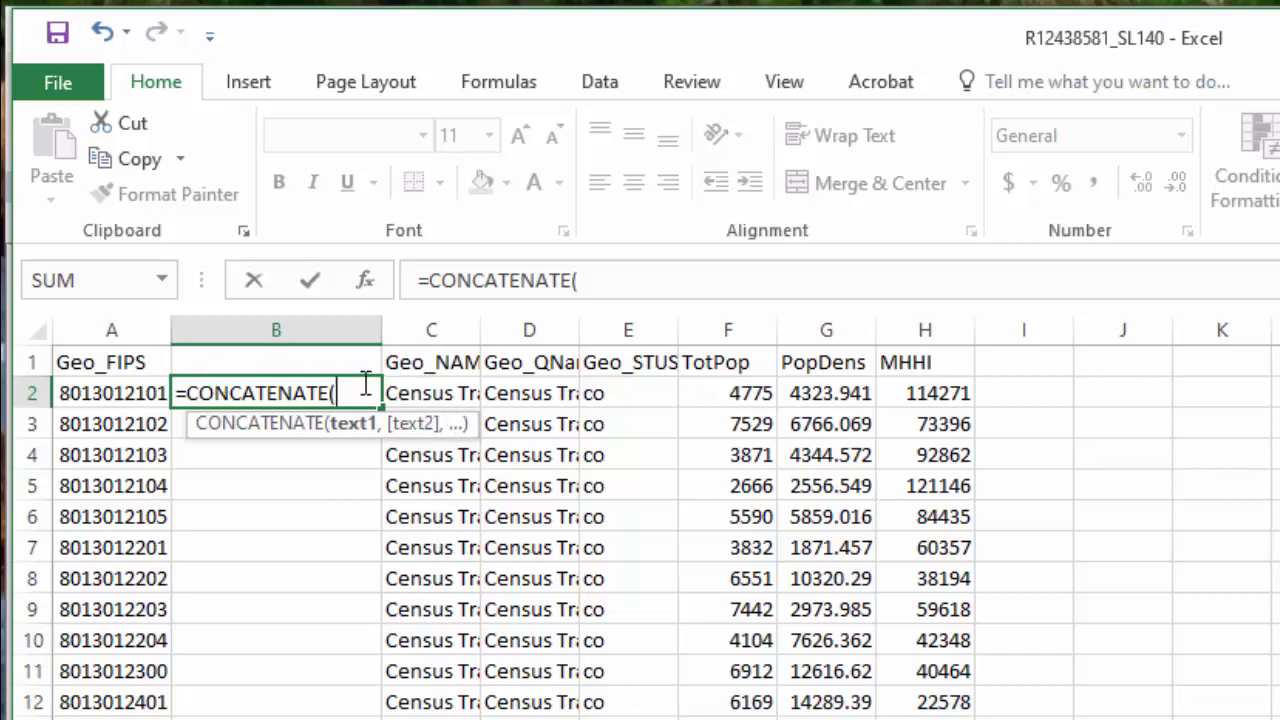
pyautogui.write('"o')
pyautogui.press('BackSpace')
pyautogui.write('0",')
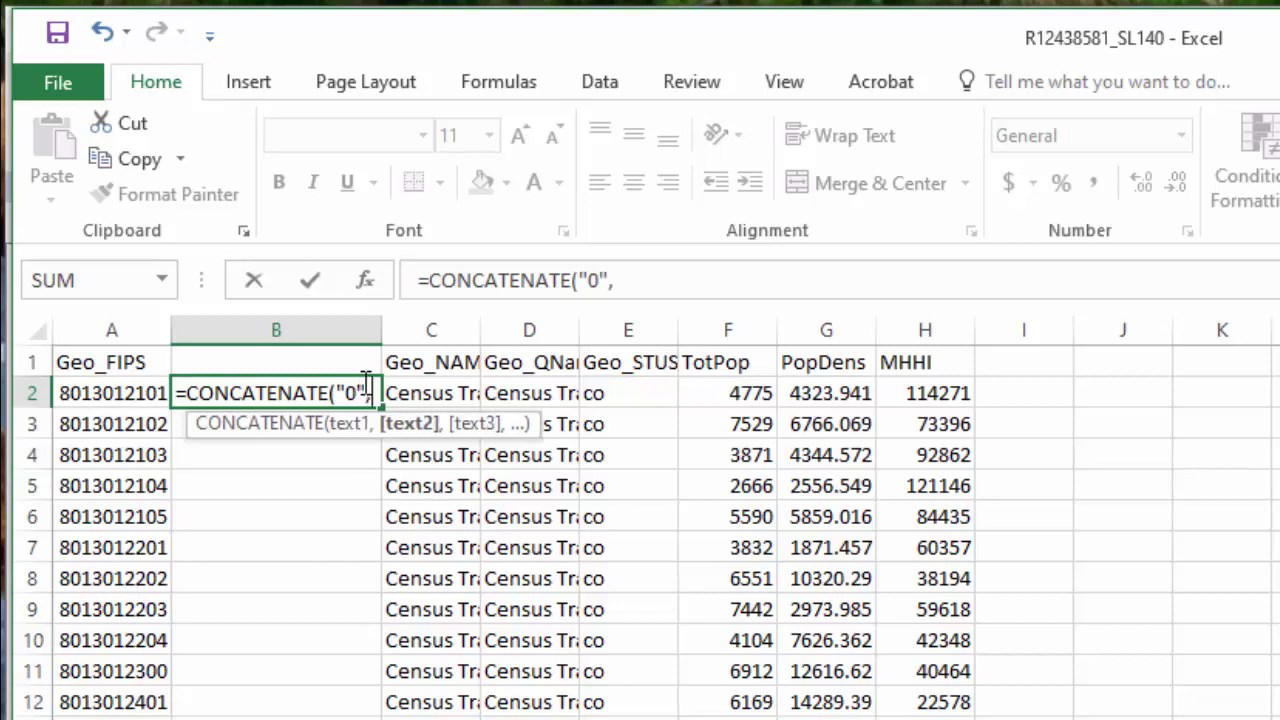
pyautogui.click(90, 394)
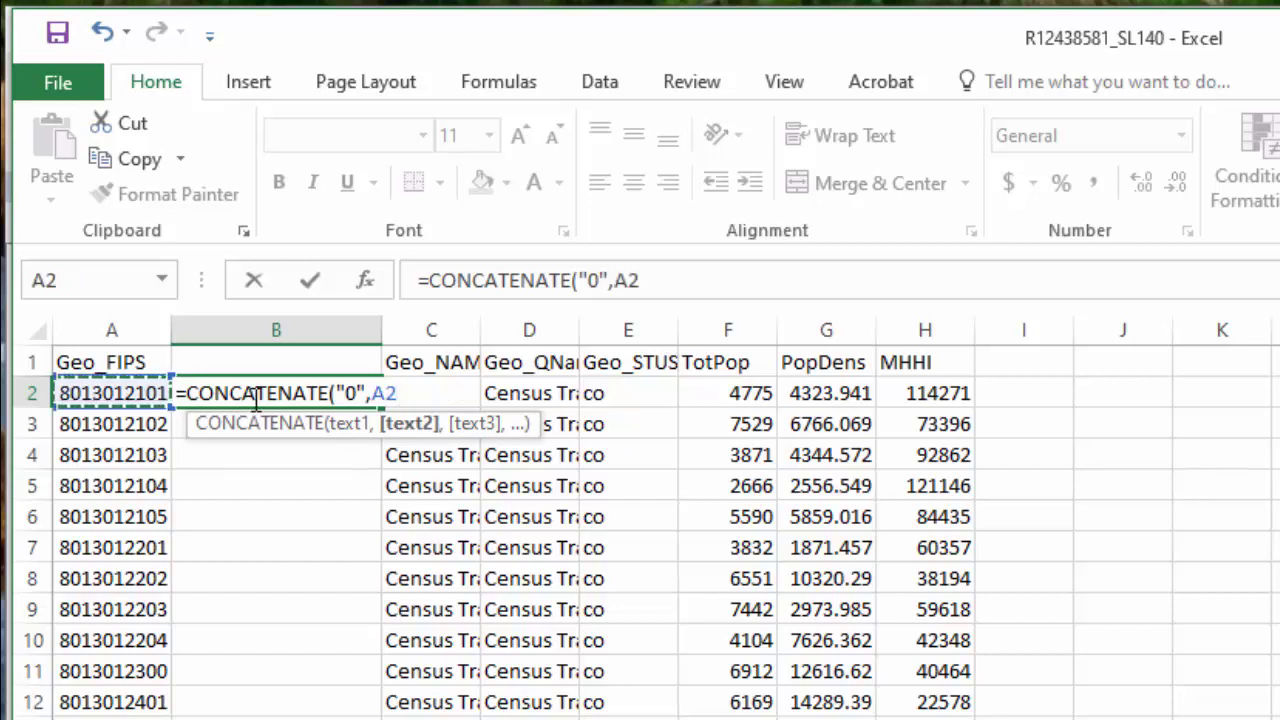
pyautogui.write(')')
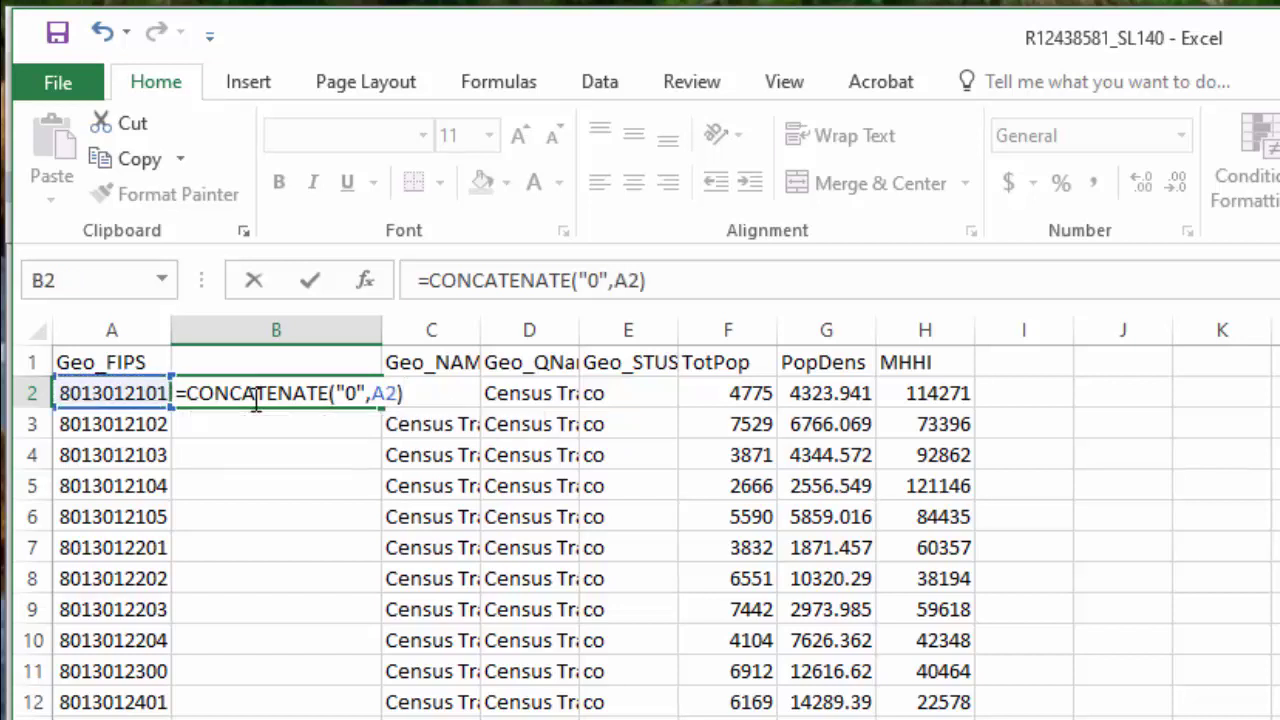
pyautogui.press('Return')
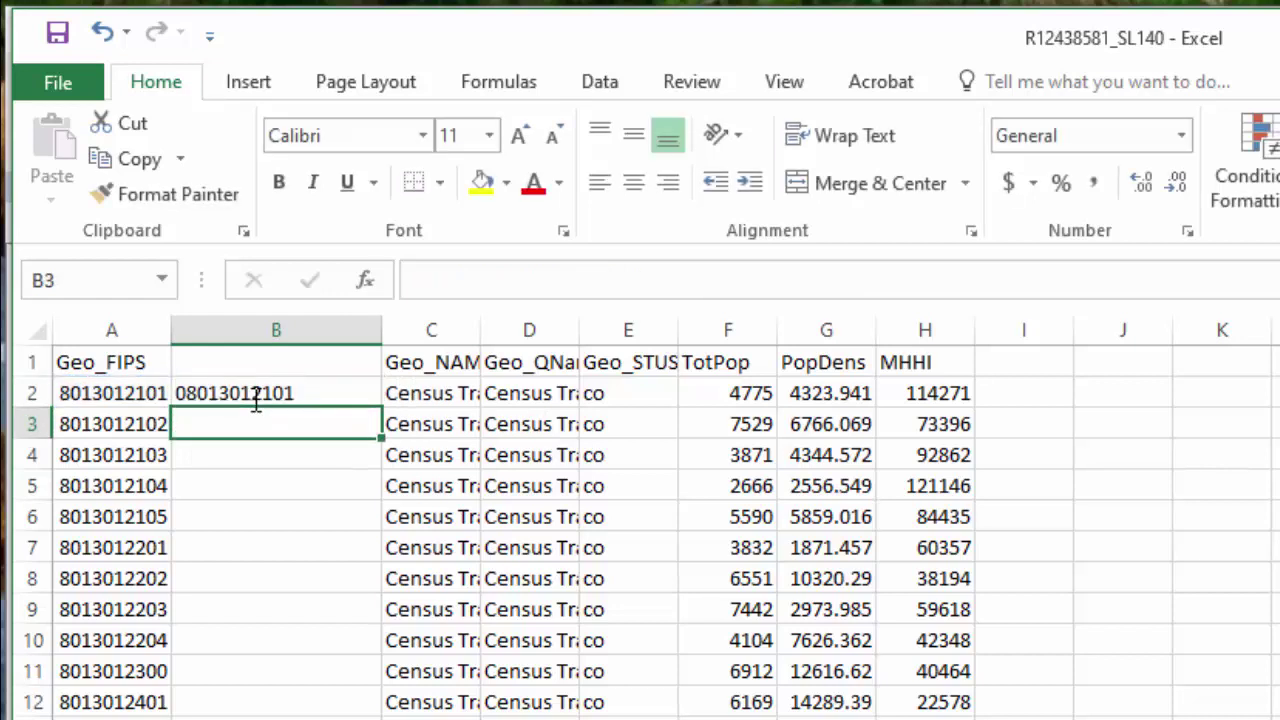
pyautogui.click(256, 398)
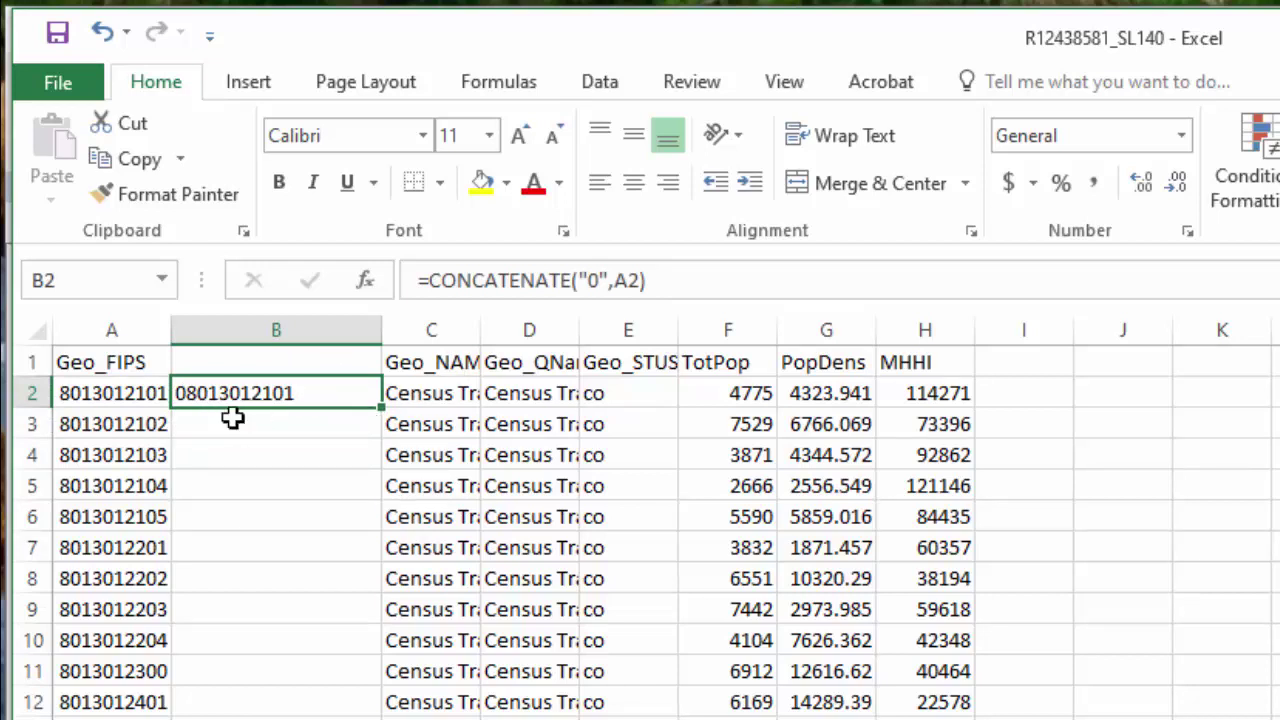
# - Fill the CONCATENATE formula down column B and add the header GEOID in B1
pyautogui.doubleClick(381, 405)
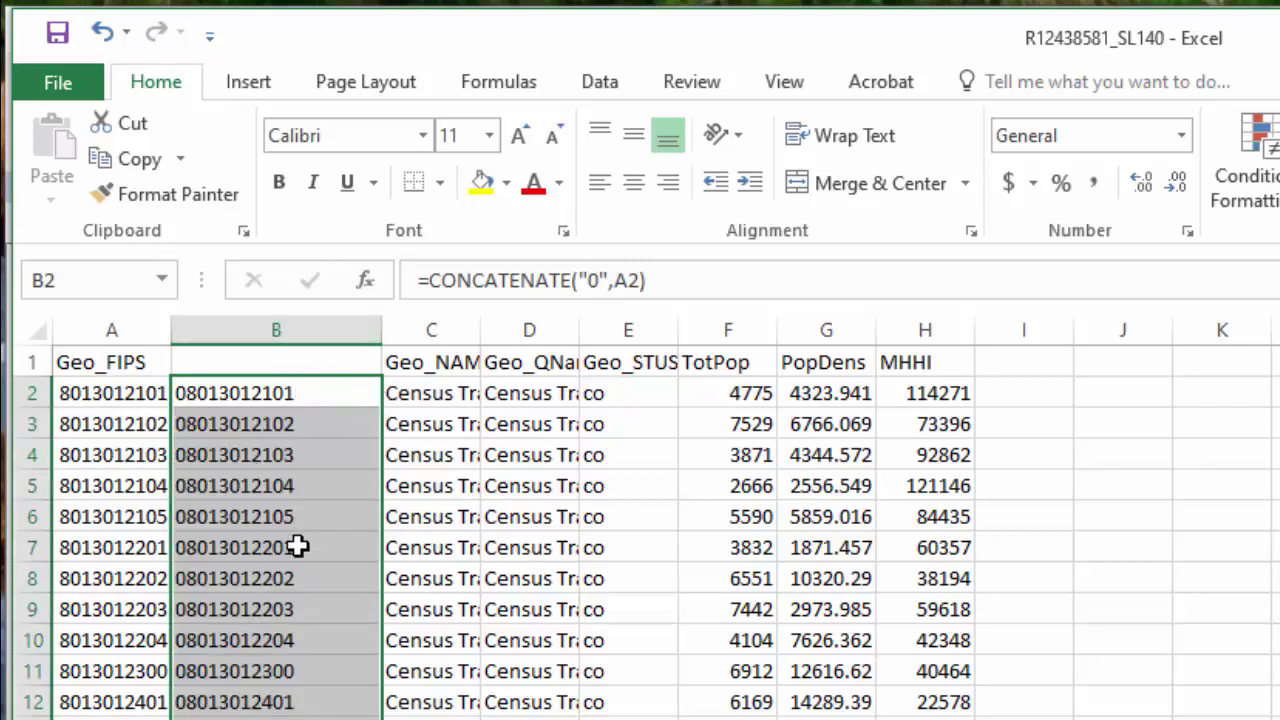
pyautogui.scroll(-18, 285, 600)
pyautogui.scroll(-4, 211, 702)
pyautogui.scroll(20, 211, 702)
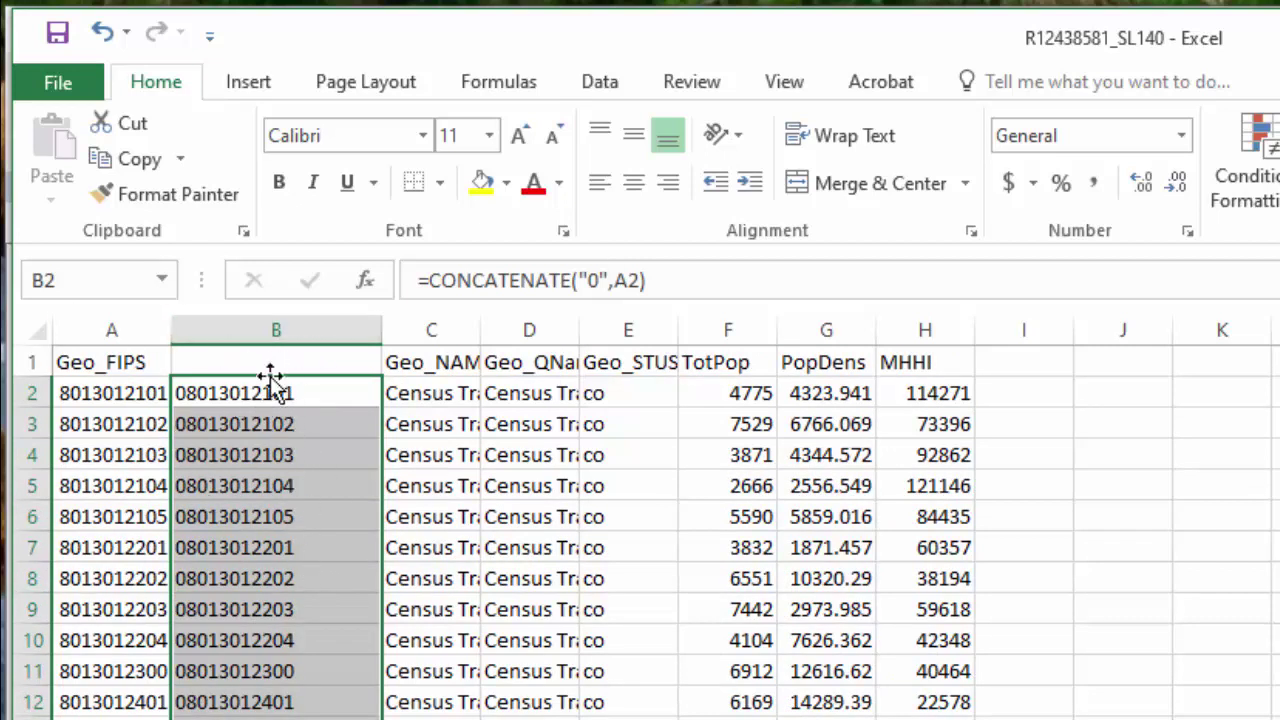
pyautogui.click(233, 362)
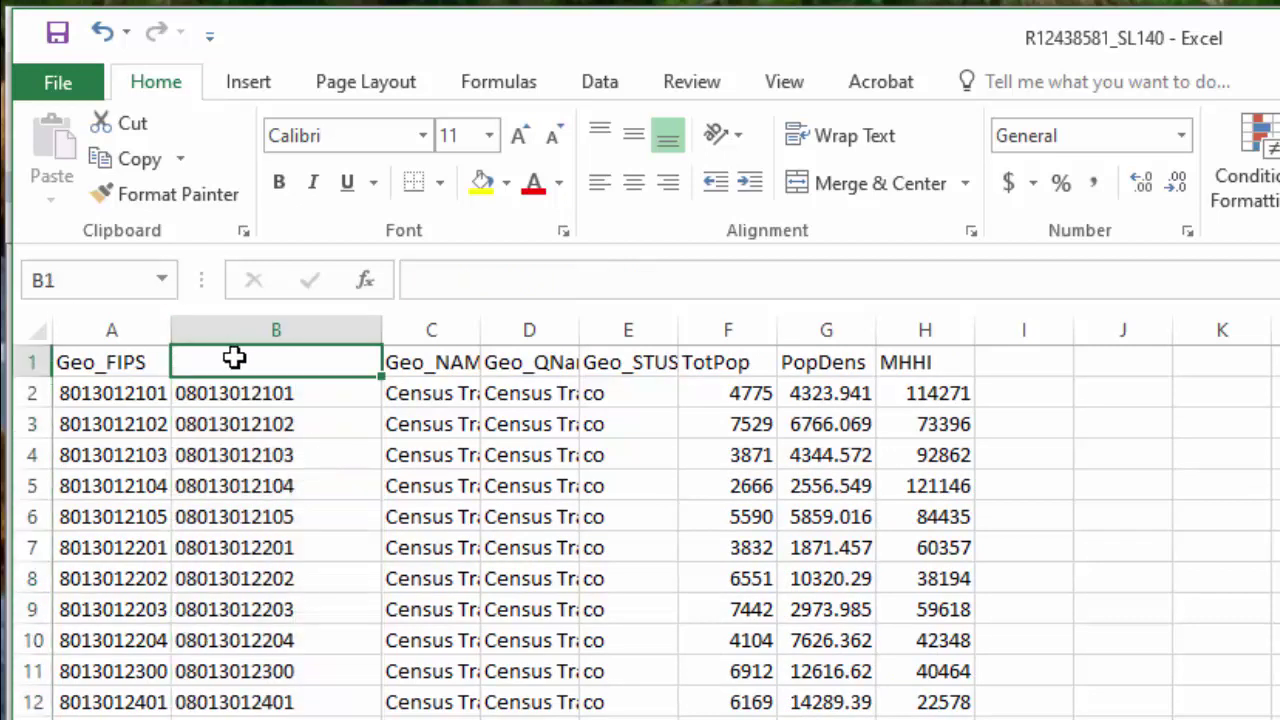
pyautogui.write('GEOID')
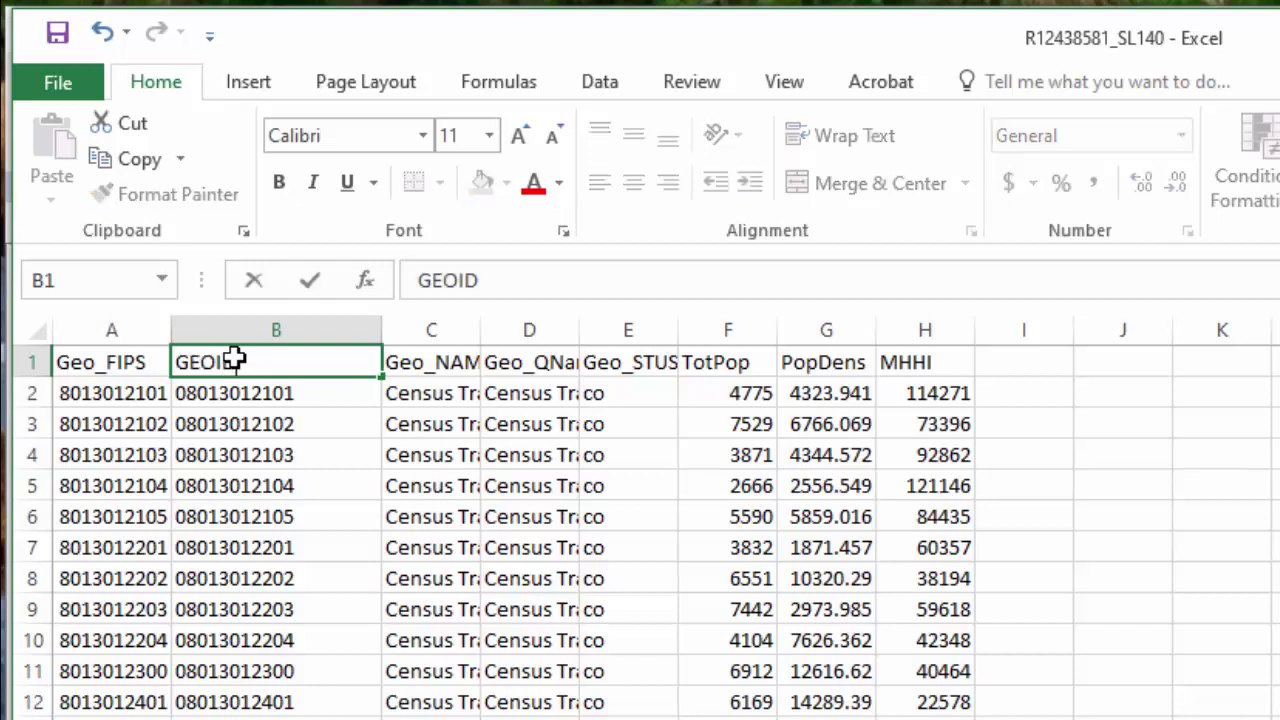
# - Copy column B and inspect the =CONCATENATE("0",A2) formula in B2 without changing it
pyautogui.click(300, 325)
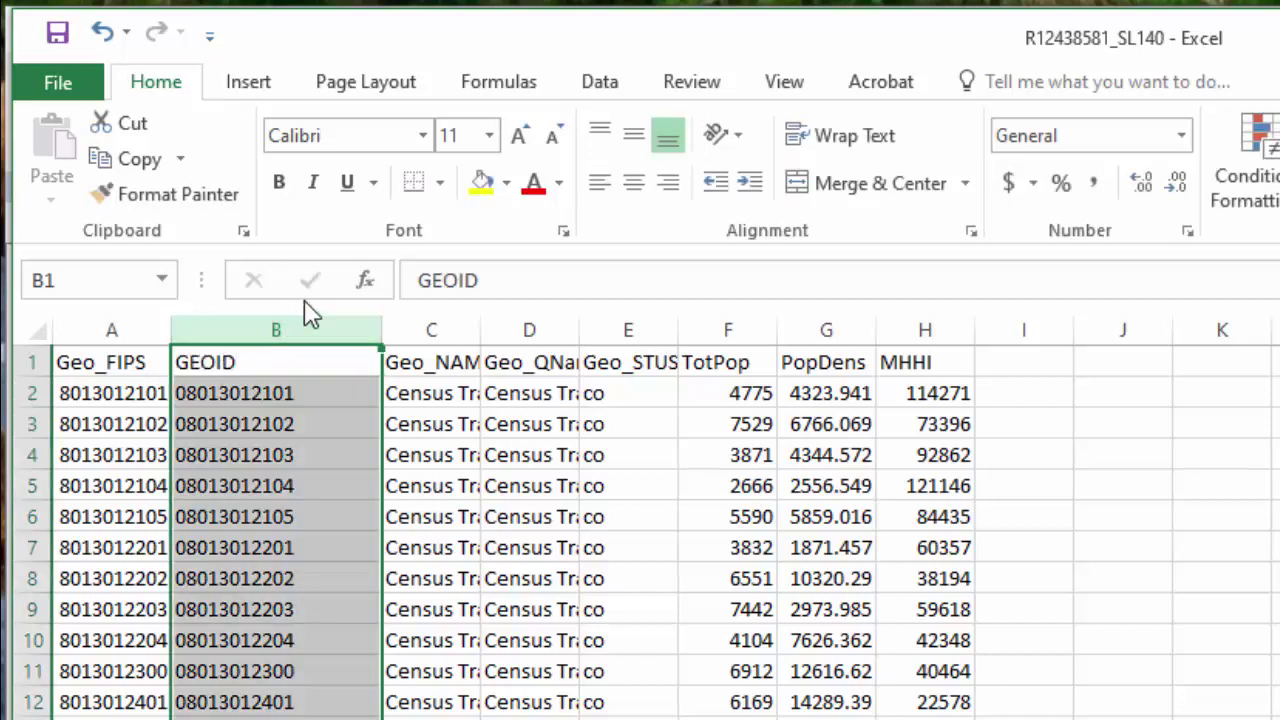
pyautogui.rightClick(302, 322)
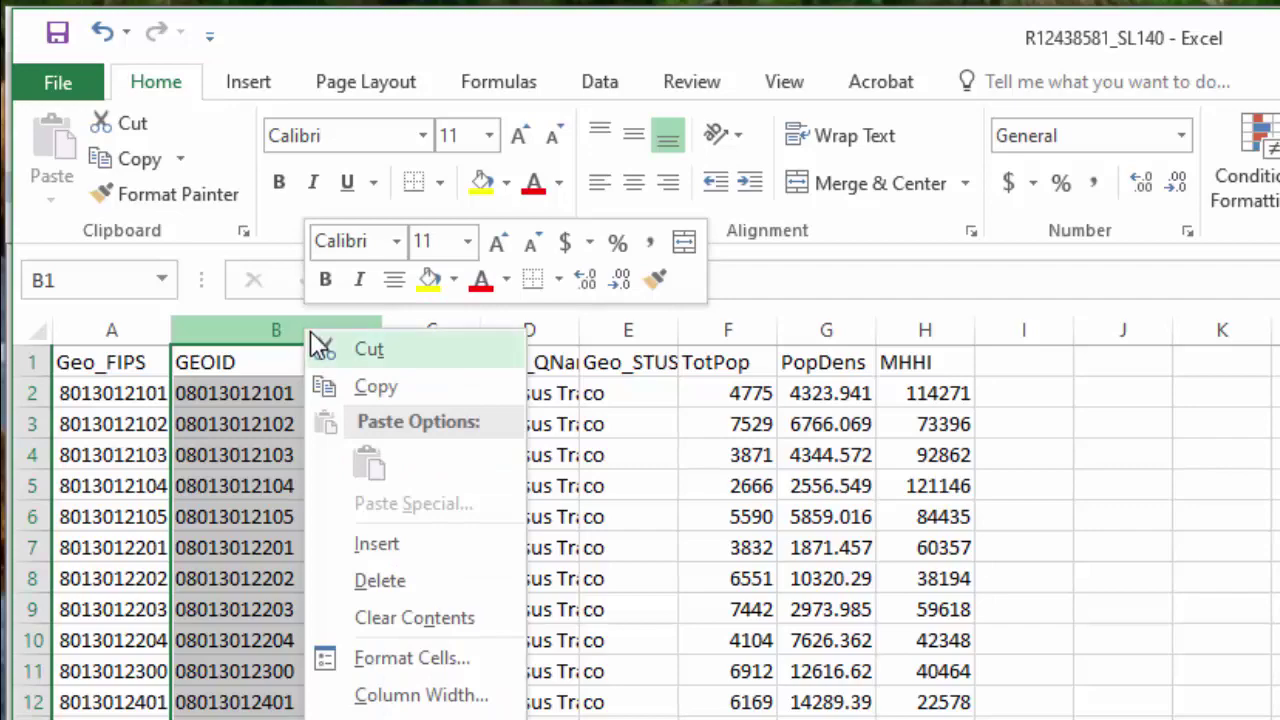
pyautogui.click(403, 386)
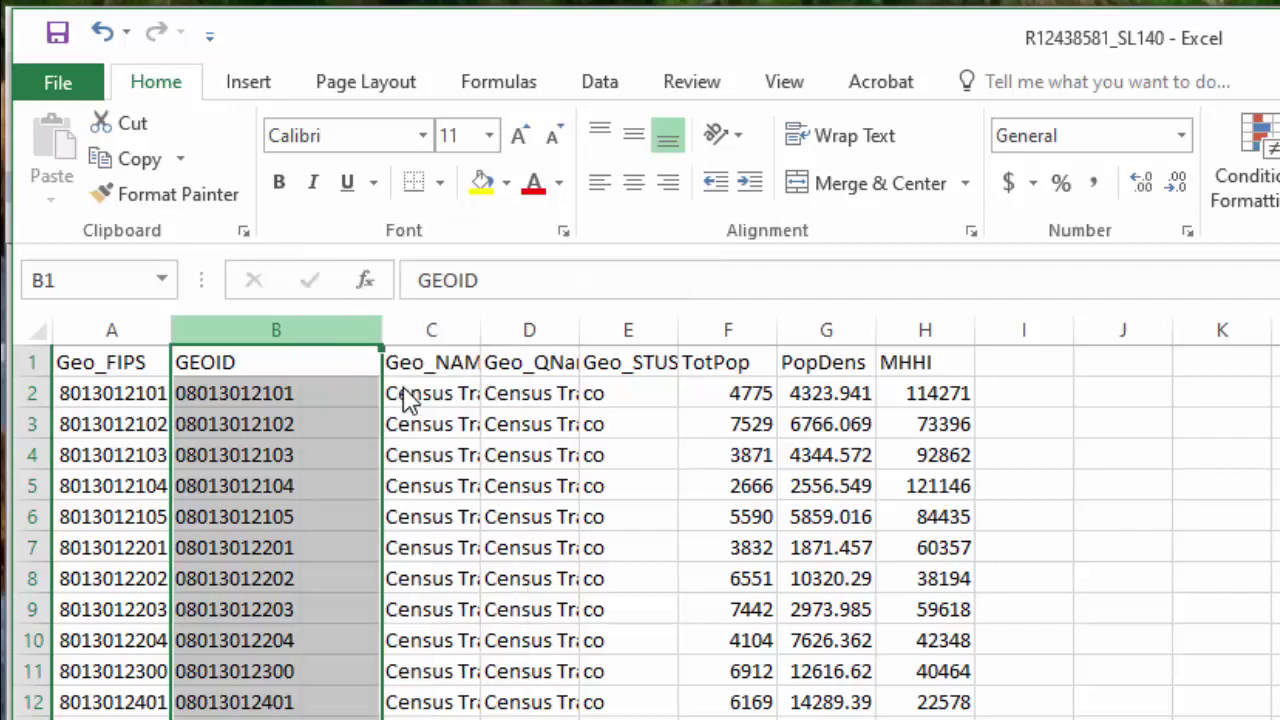
pyautogui.rightClick(270, 334)
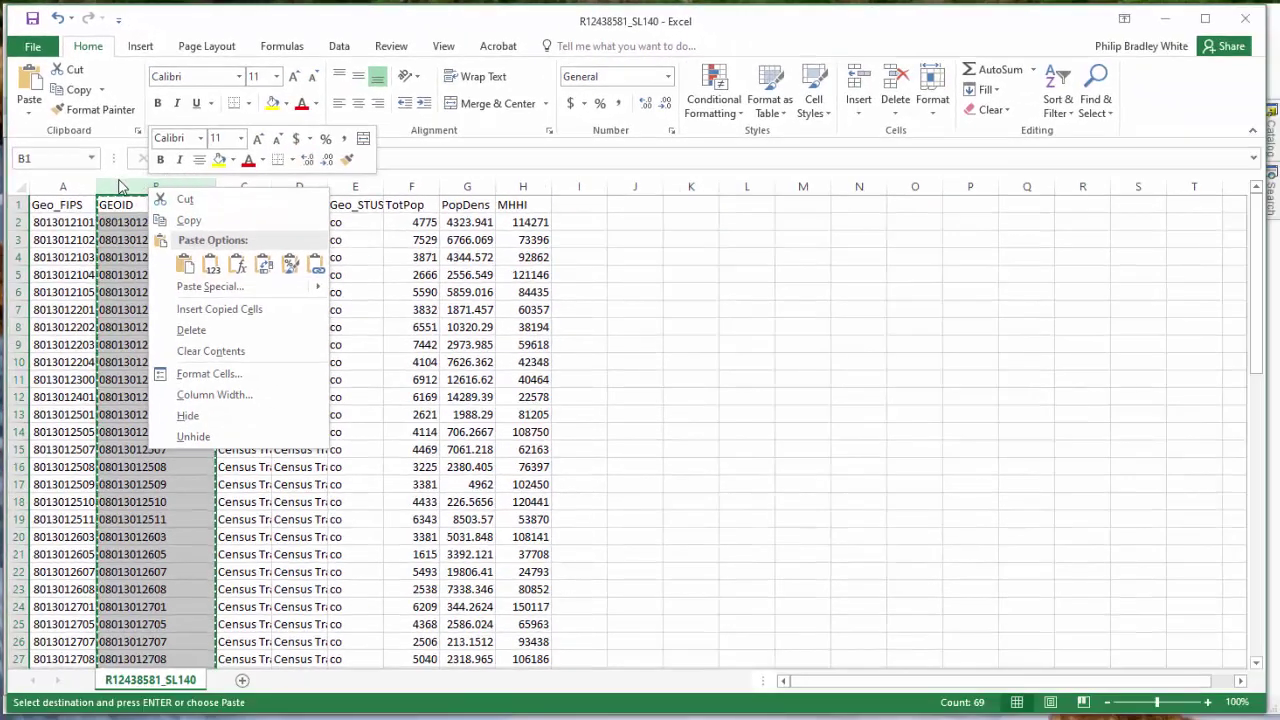
pyautogui.click(161, 240)
pyautogui.click(161, 240)
pyautogui.click(160, 222)
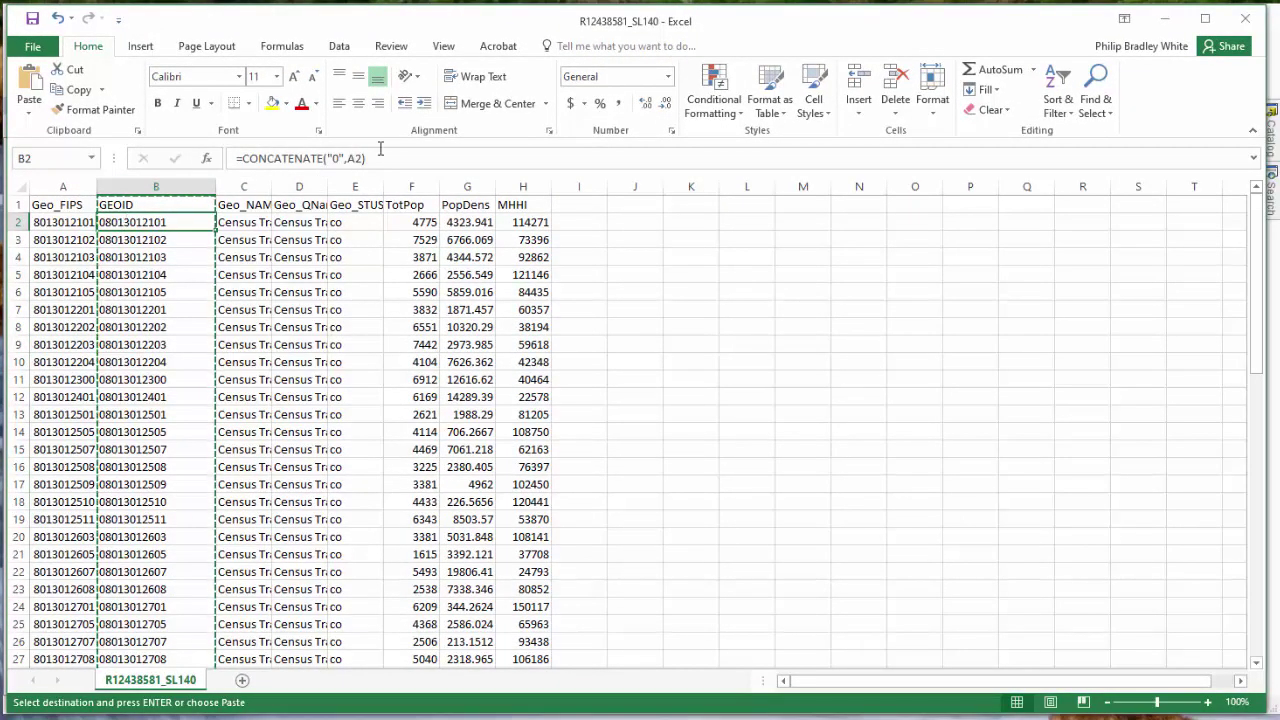
pyautogui.moveTo(368, 158); pyautogui.dragTo(222, 172)
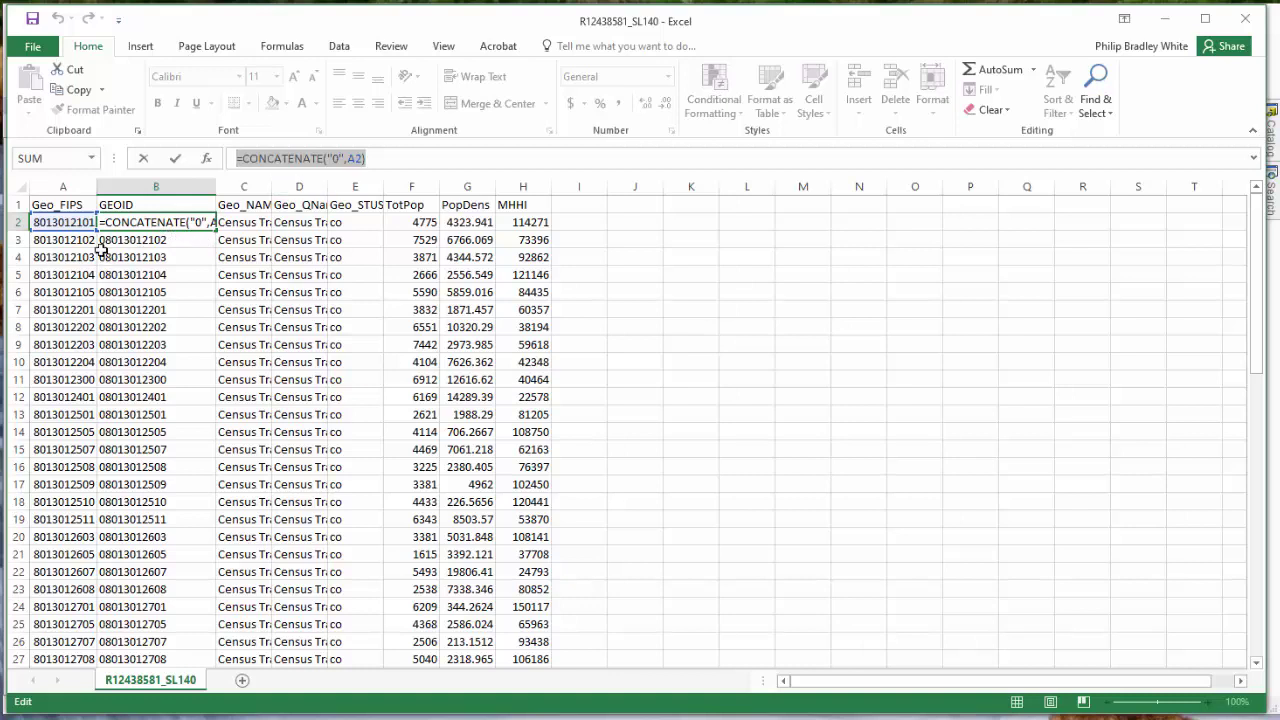
pyautogui.press('Escape')
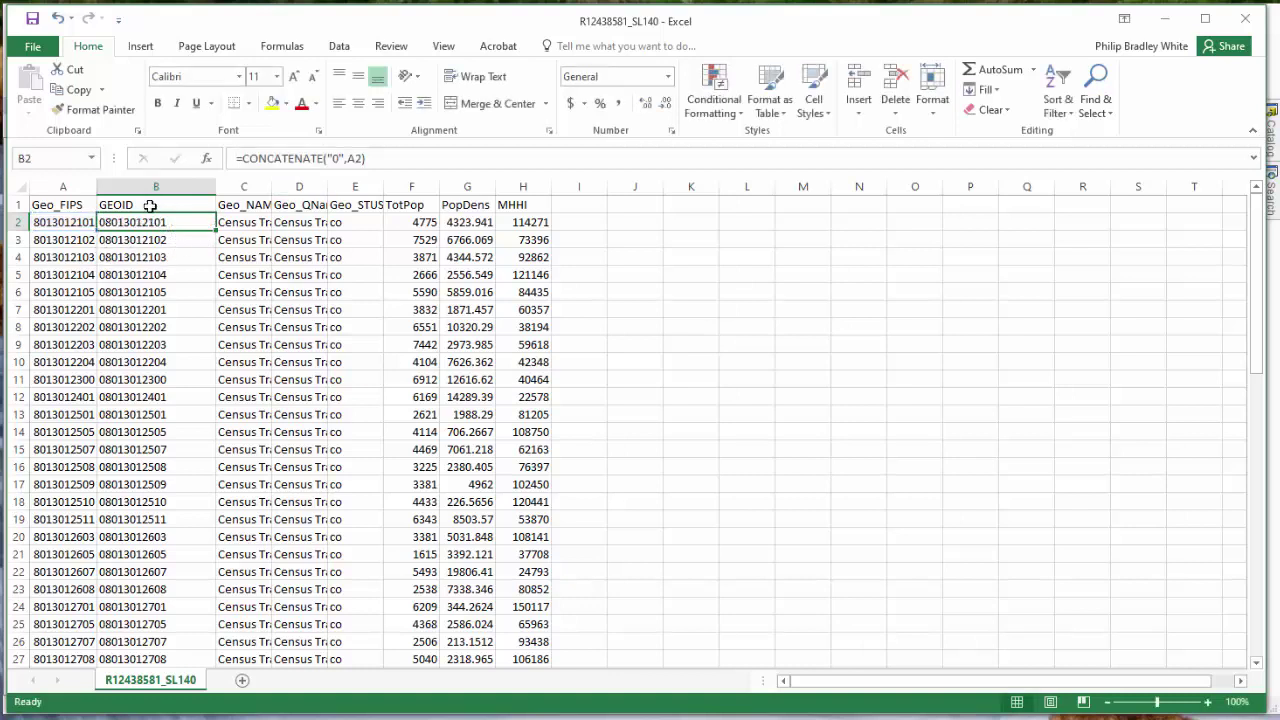
# - Copy column B again and paste it back over itself as plain values
pyautogui.click(140, 180)
pyautogui.rightClick(137, 180)
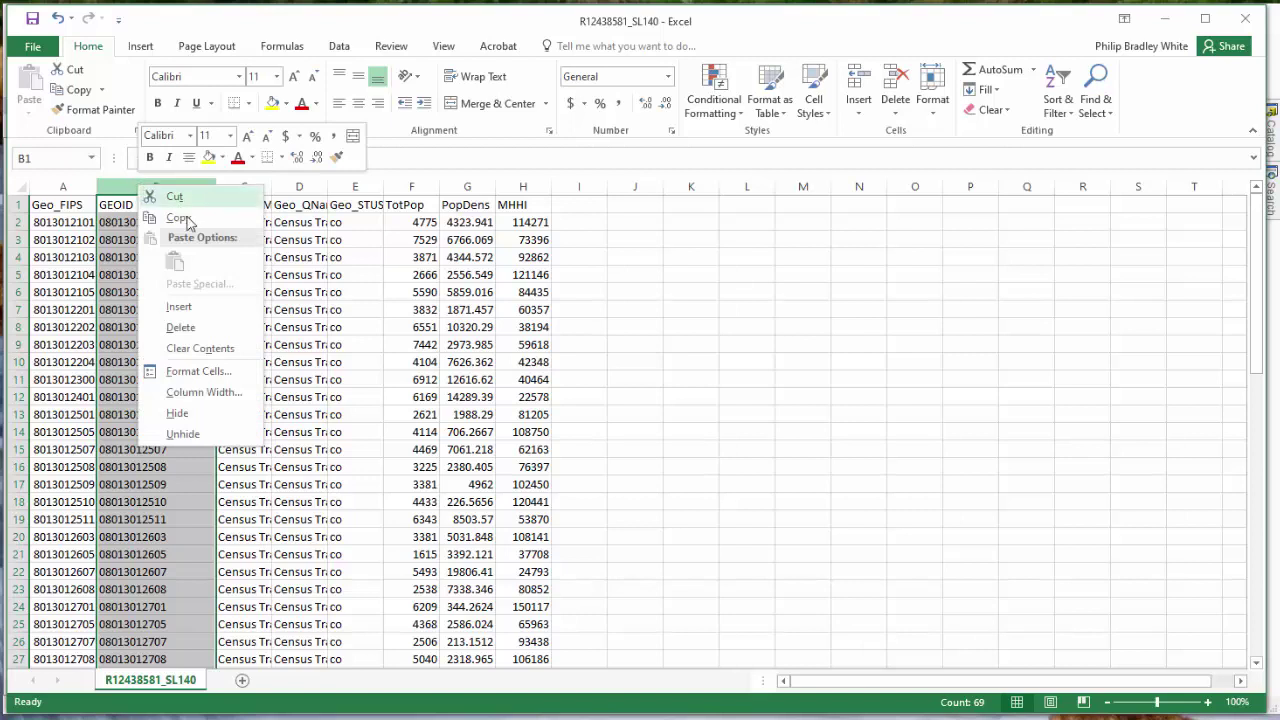
pyautogui.click(178, 218)
pyautogui.rightClick(149, 183)
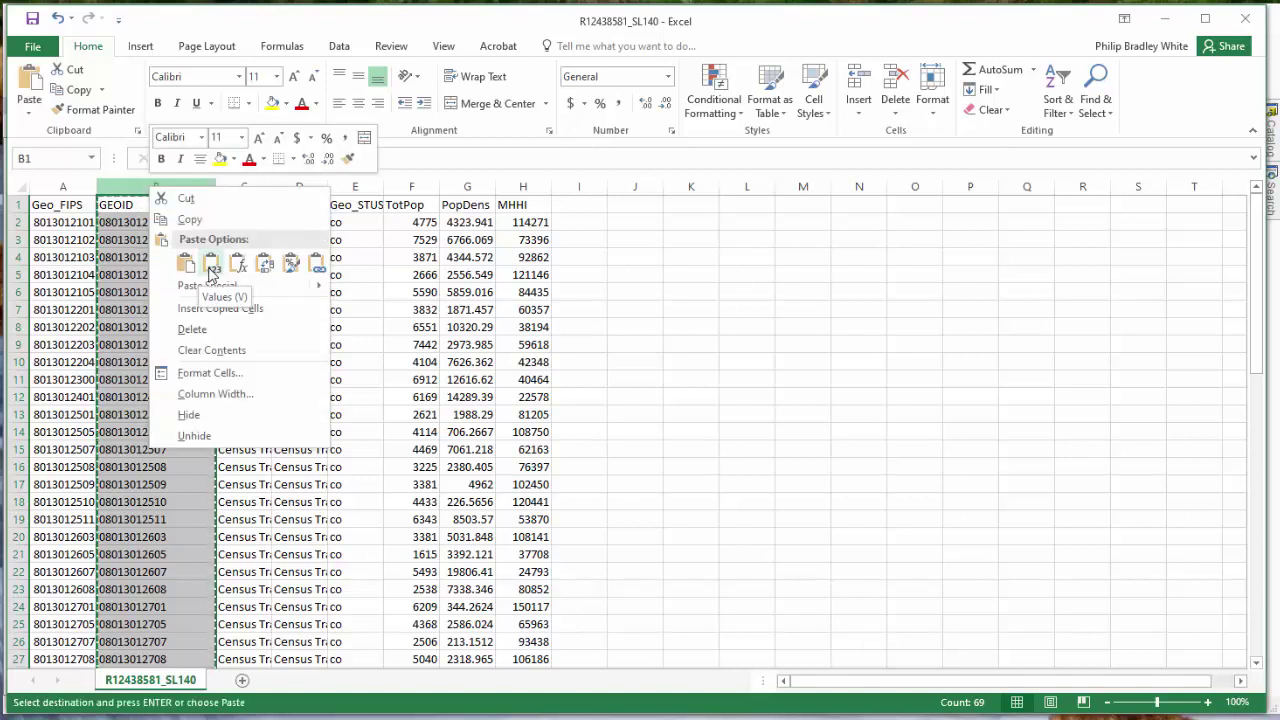
pyautogui.click(211, 264)
pyautogui.click(178, 218)
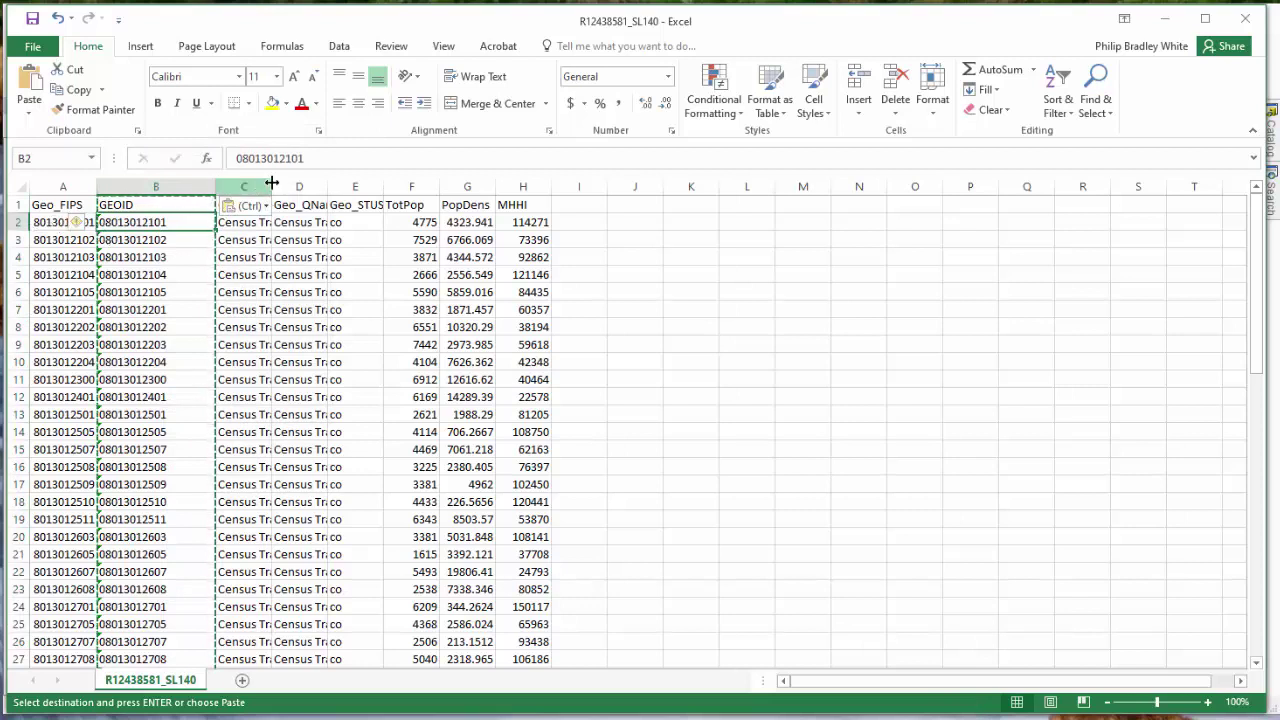
# - Select column A's Geo_FIPS codes and check the number format list without changing anything
pyautogui.click(44, 220)
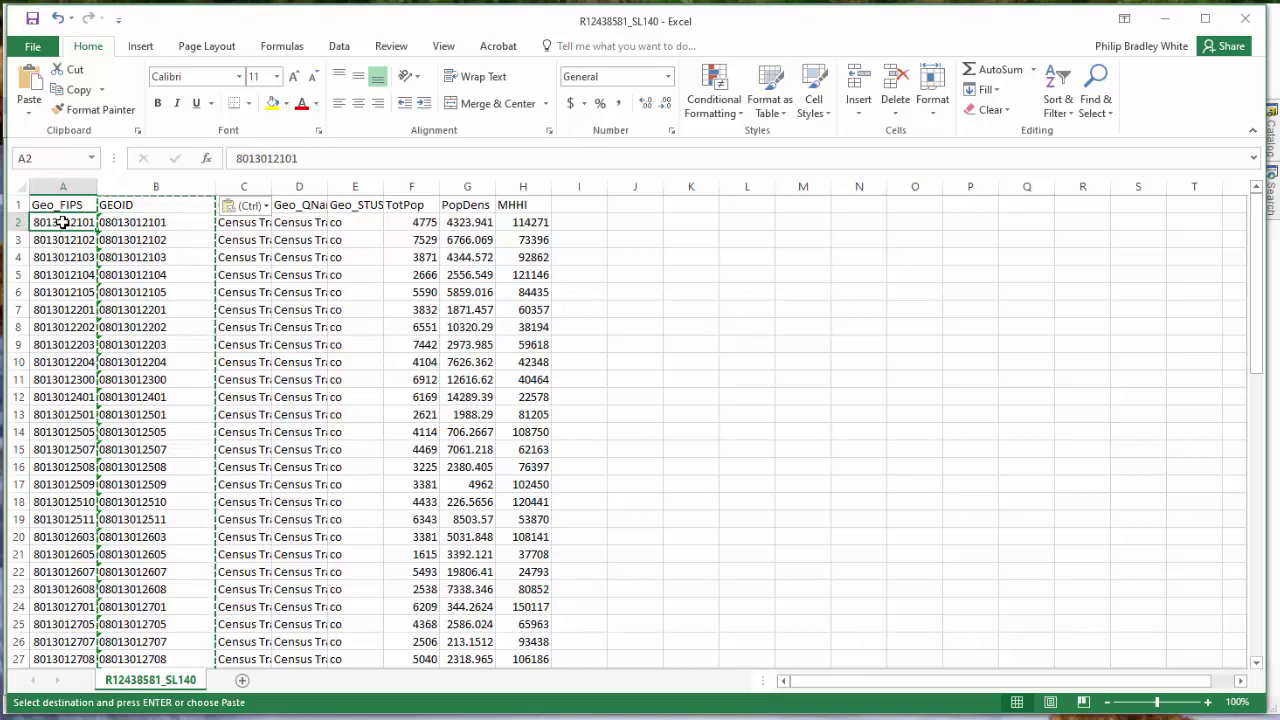
pyautogui.hotkey('ctrl', 'shift', 'Down')
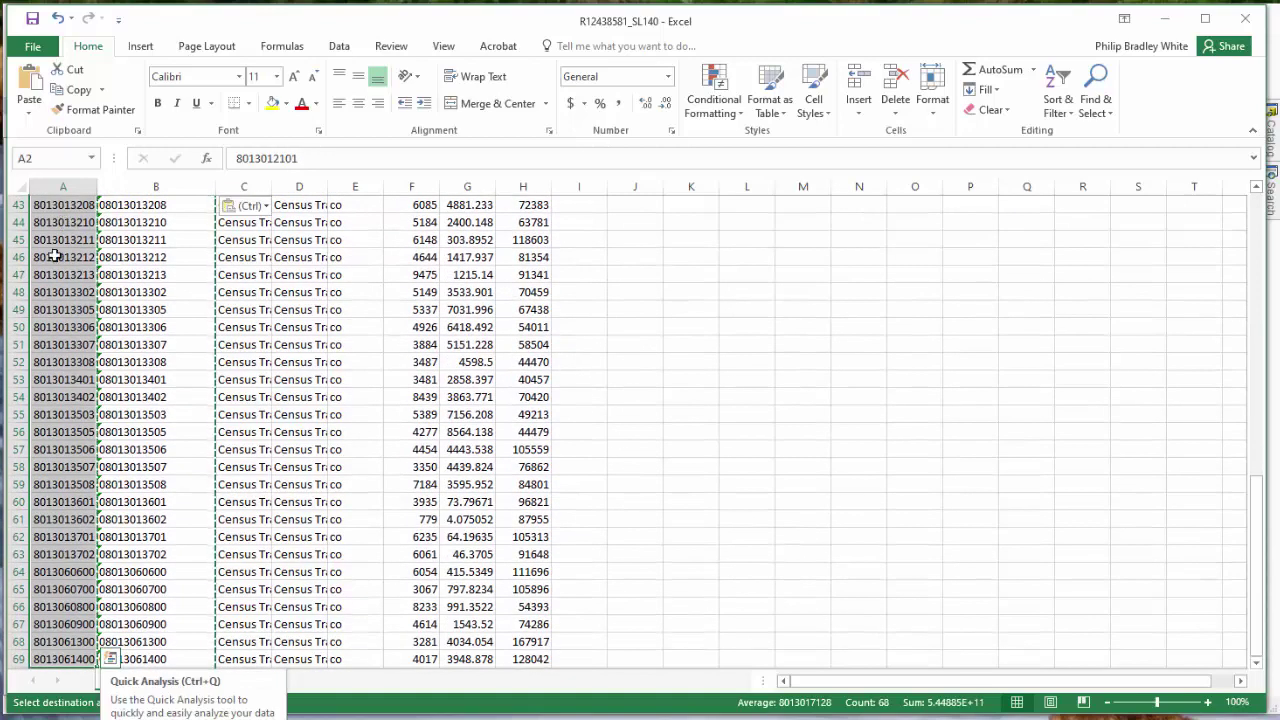
pyautogui.scroll(14, 55, 257)
pyautogui.click(61, 186)
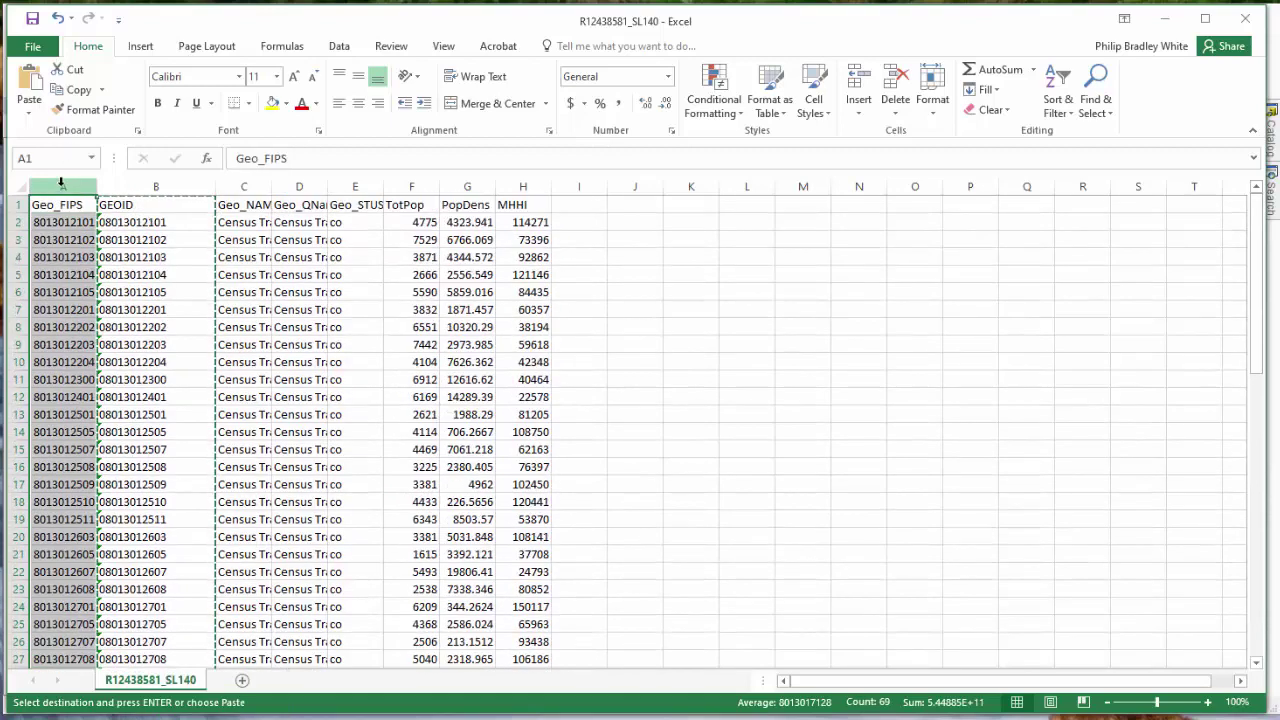
pyautogui.click(668, 76)
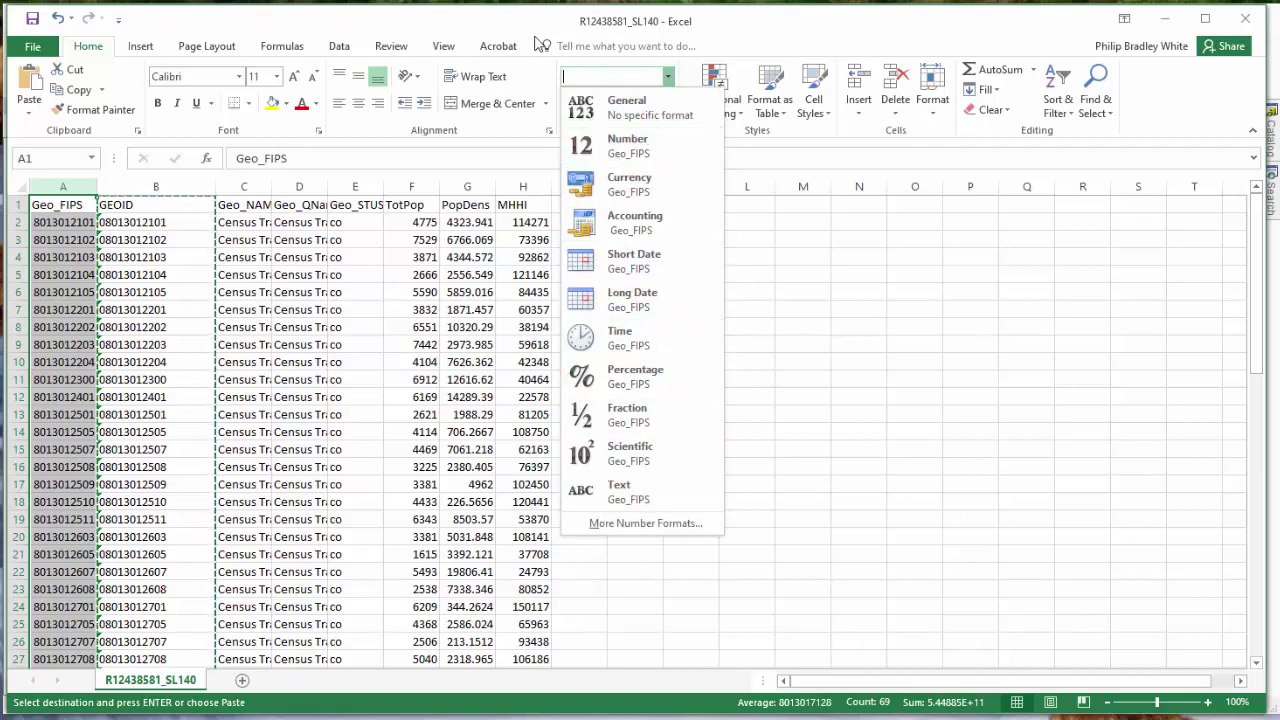
pyautogui.press('Escape')
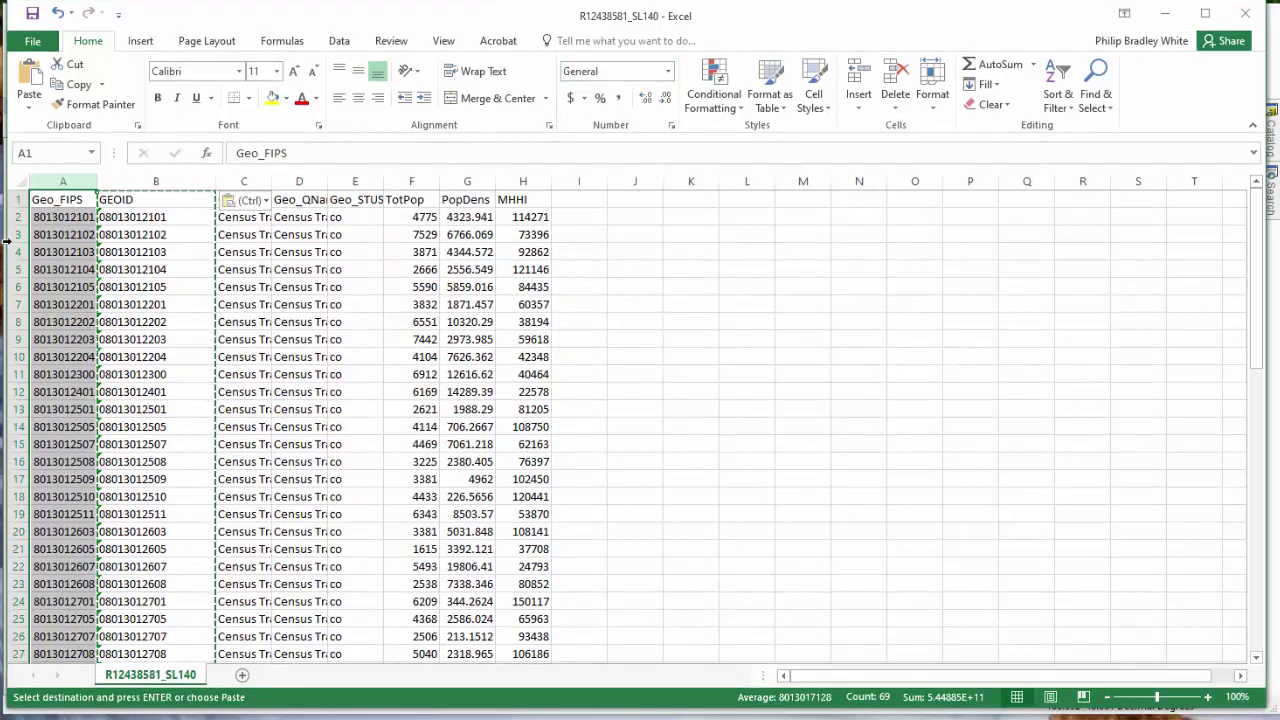
pyautogui.click(674, 251)
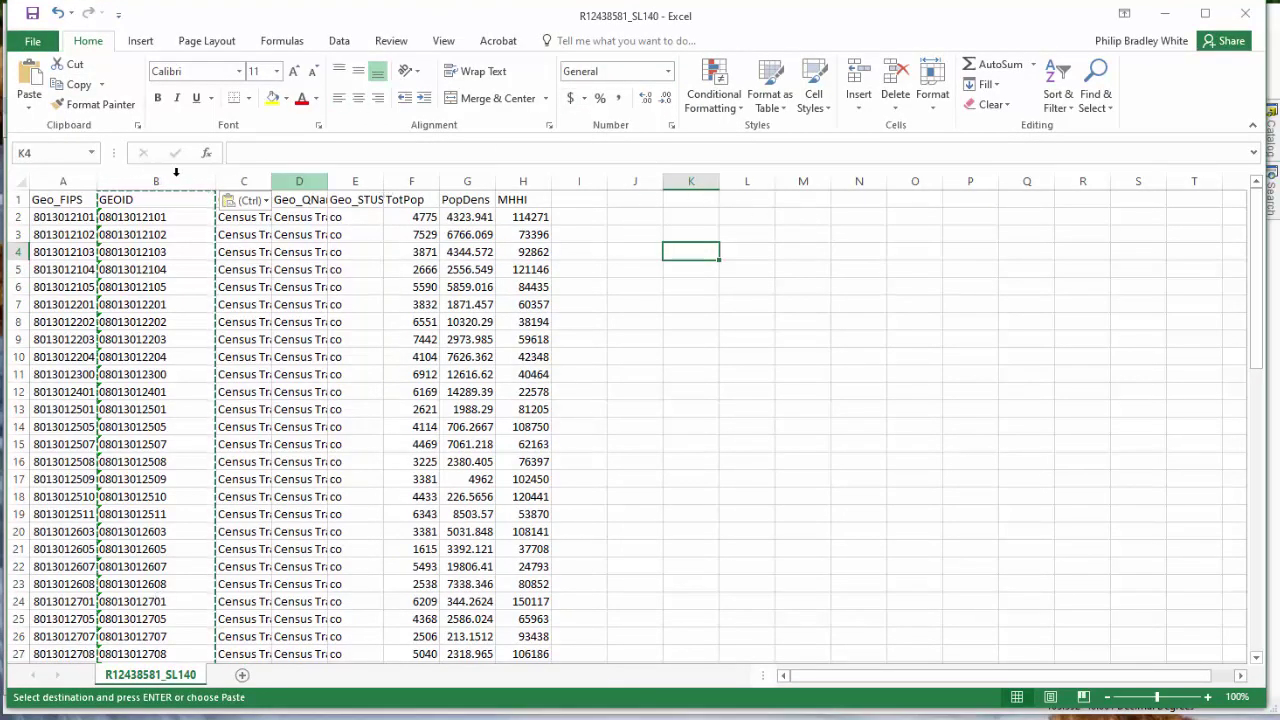
# - Save as Excel Workbook Boulder_Co_TractVariables in Boulder_Co, replacing the existing file
pyautogui.click(33, 41)
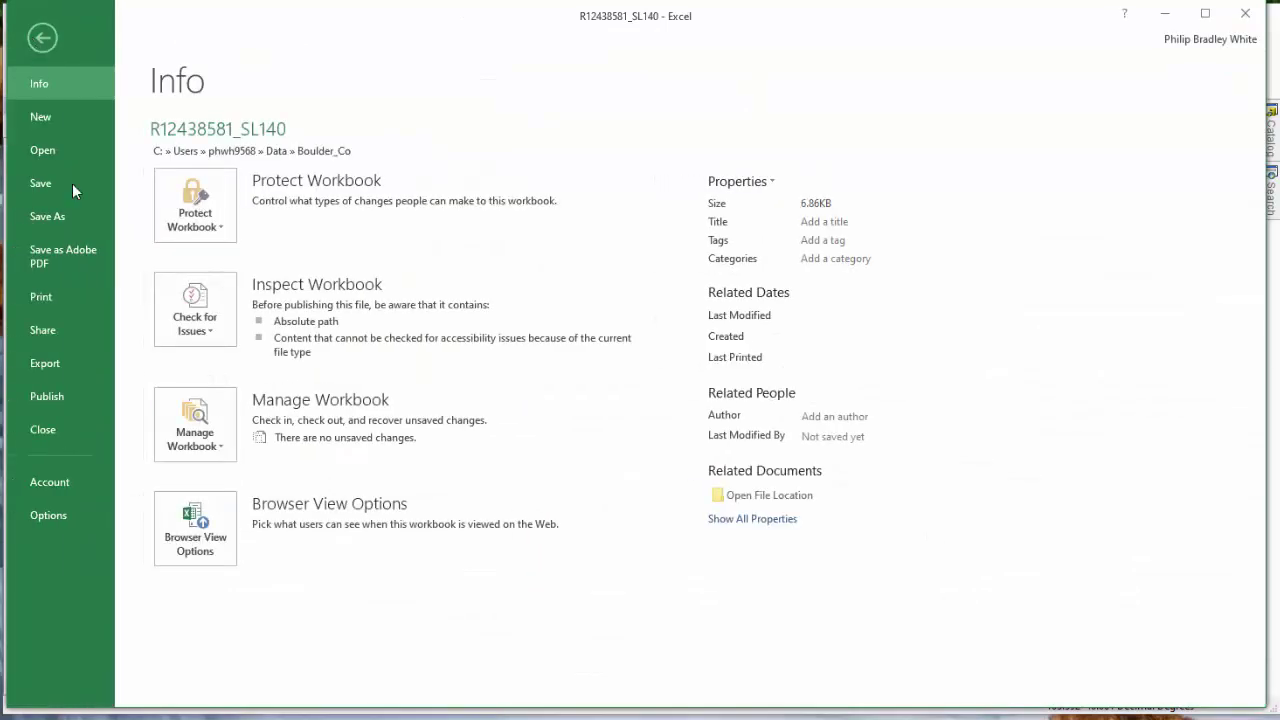
pyautogui.click(57, 214)
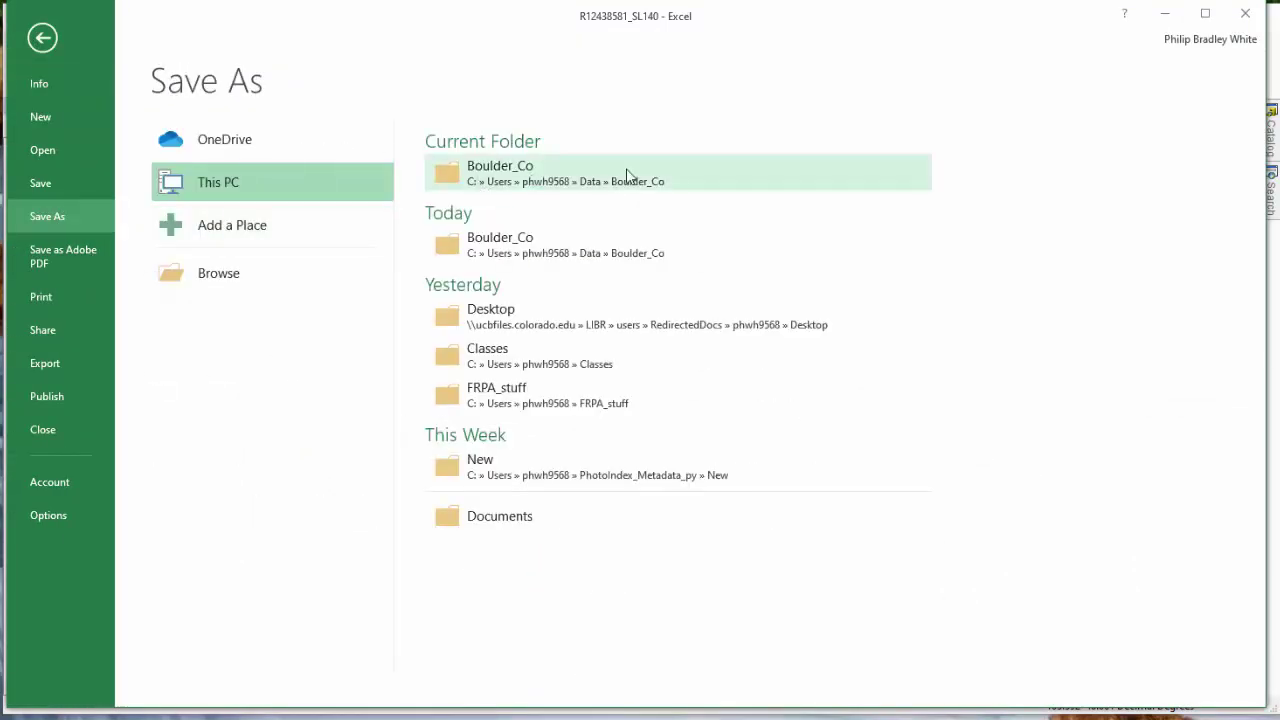
pyautogui.click(549, 179)
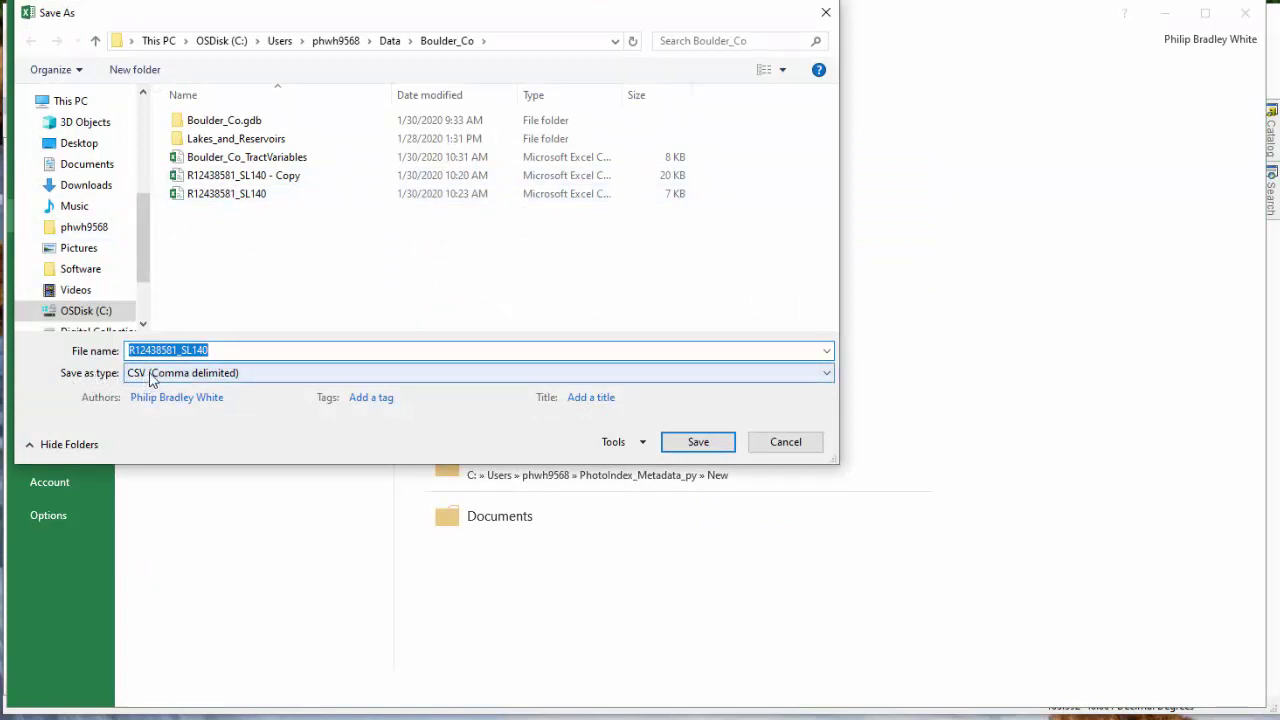
pyautogui.click(235, 375)
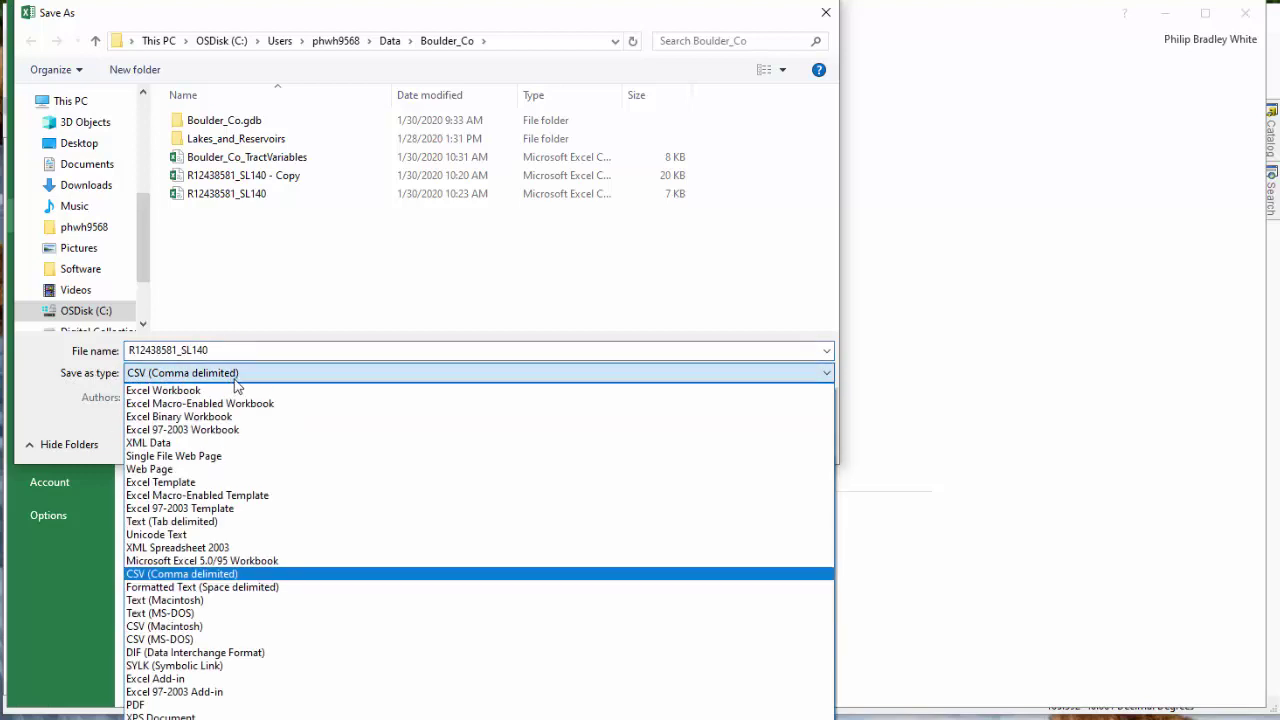
pyautogui.click(179, 391)
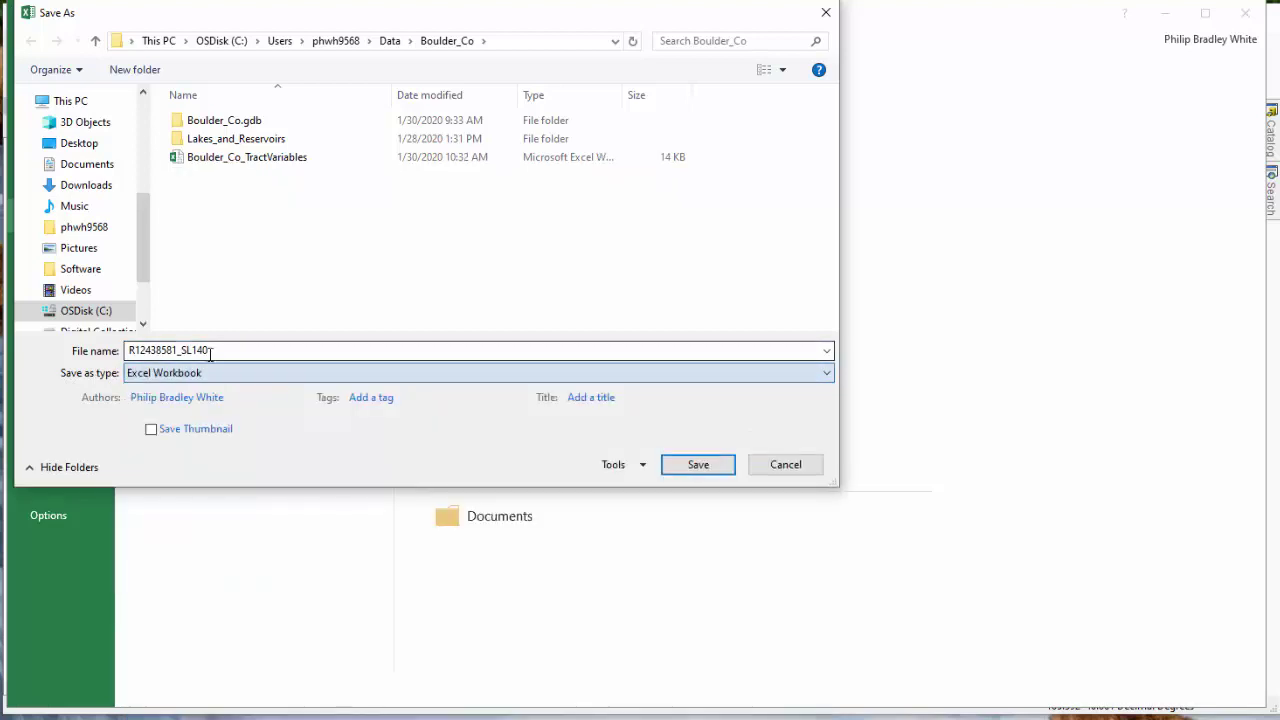
pyautogui.doubleClick(224, 350)
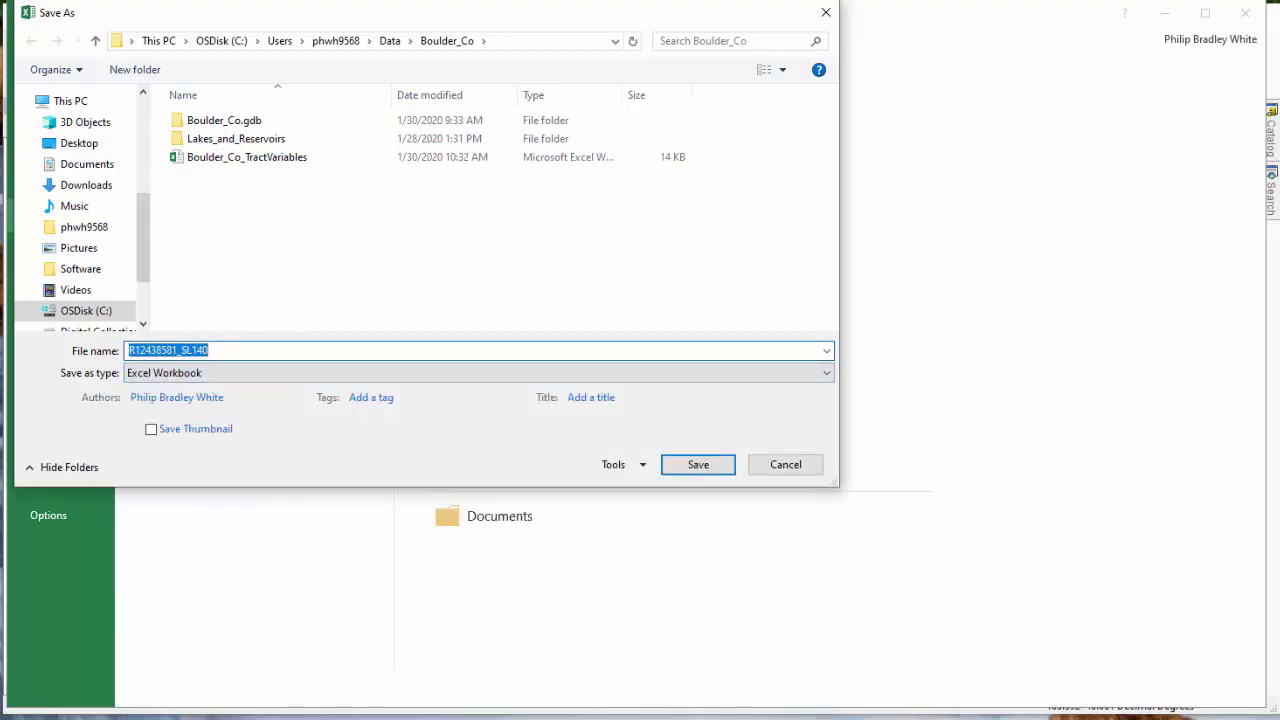
pyautogui.write('Boulder')
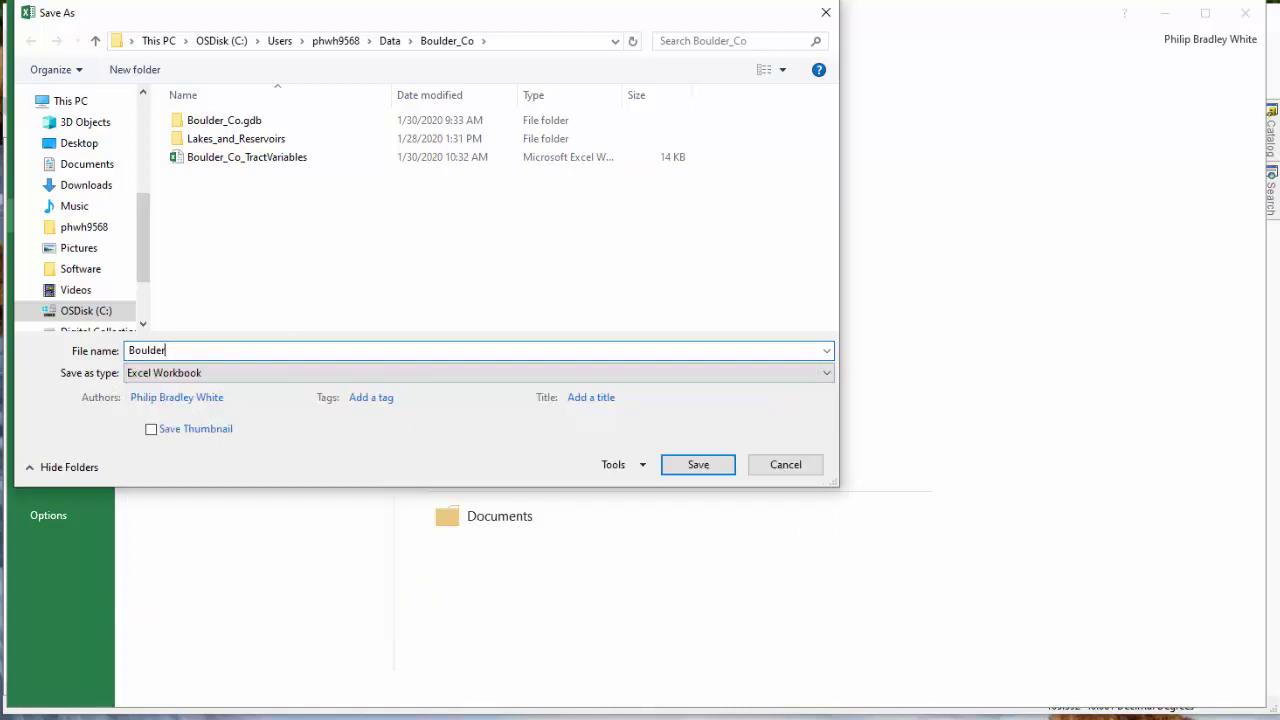
pyautogui.press('BackSpace')
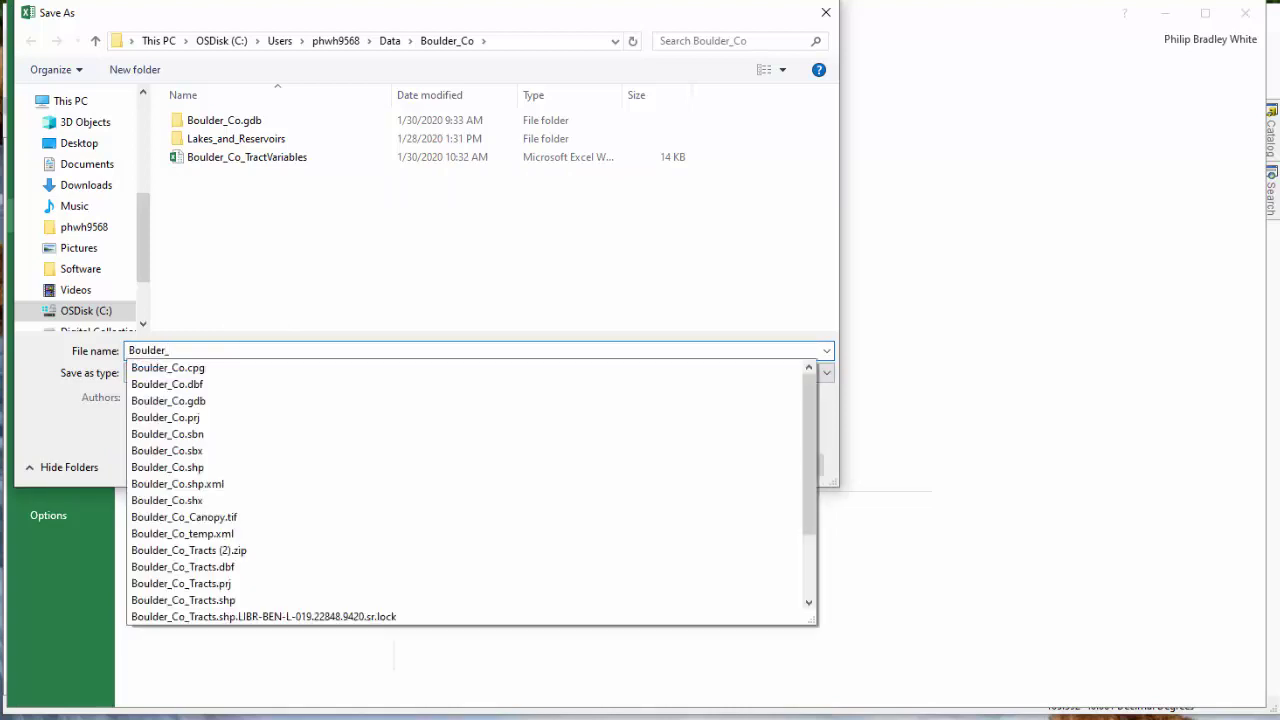
pyautogui.write('_Co')
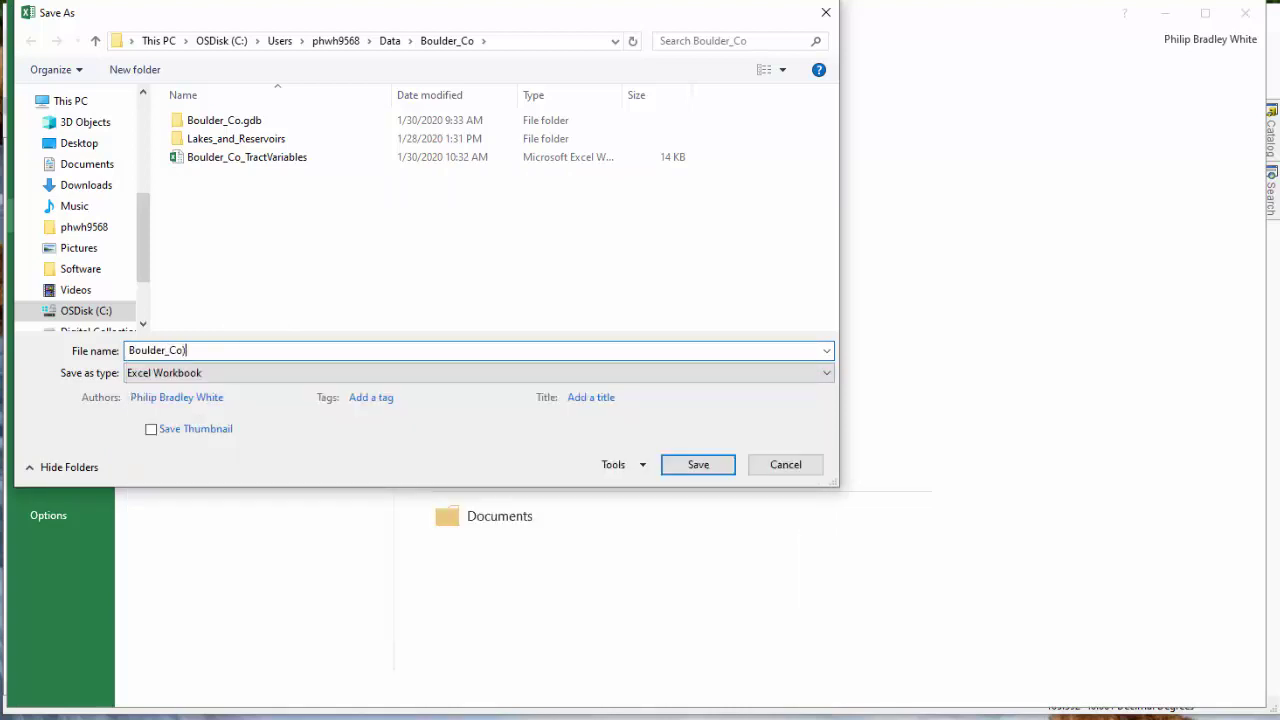
pyautogui.write('_Tra')
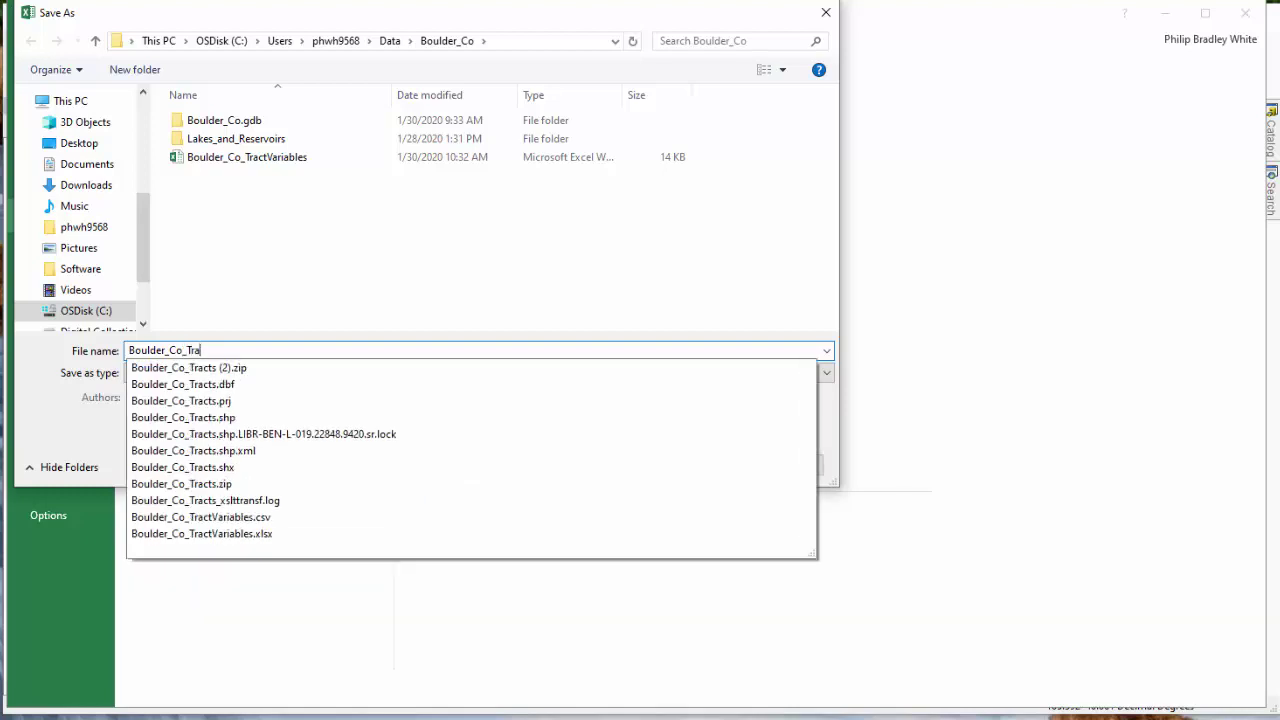
pyautogui.write('ctVariables')
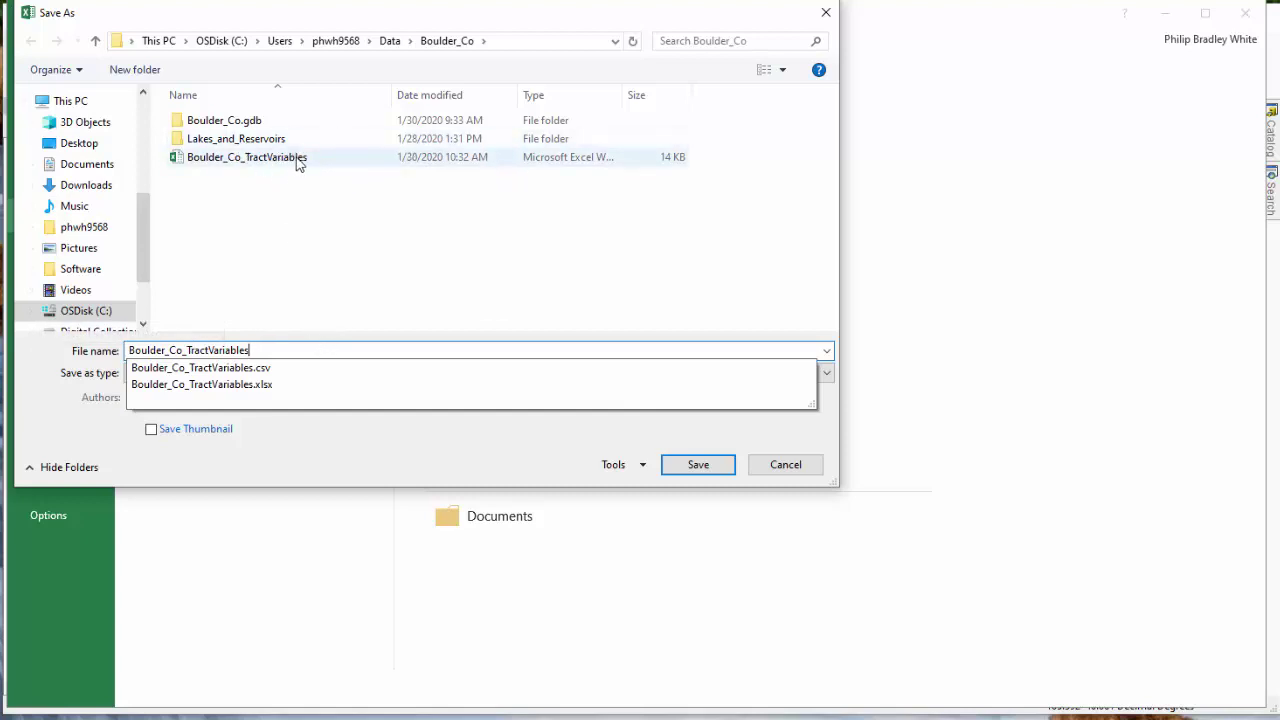
pyautogui.click(322, 168)
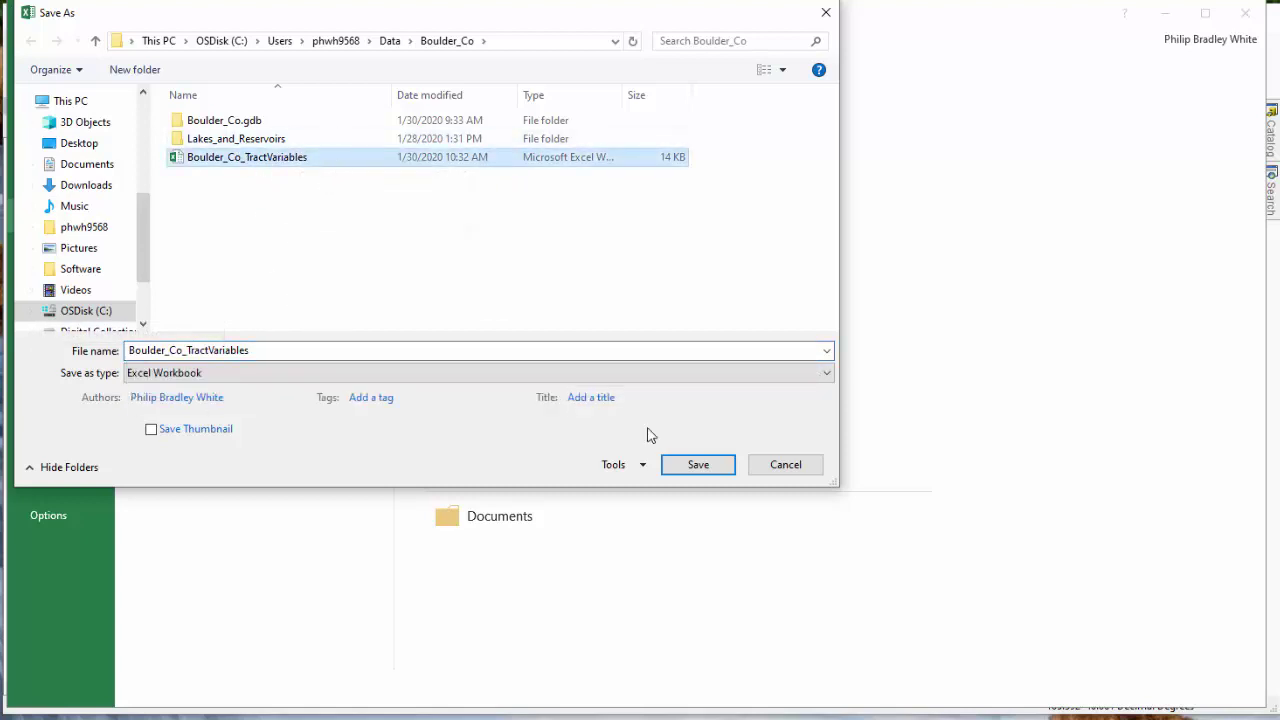
pyautogui.click(698, 464)
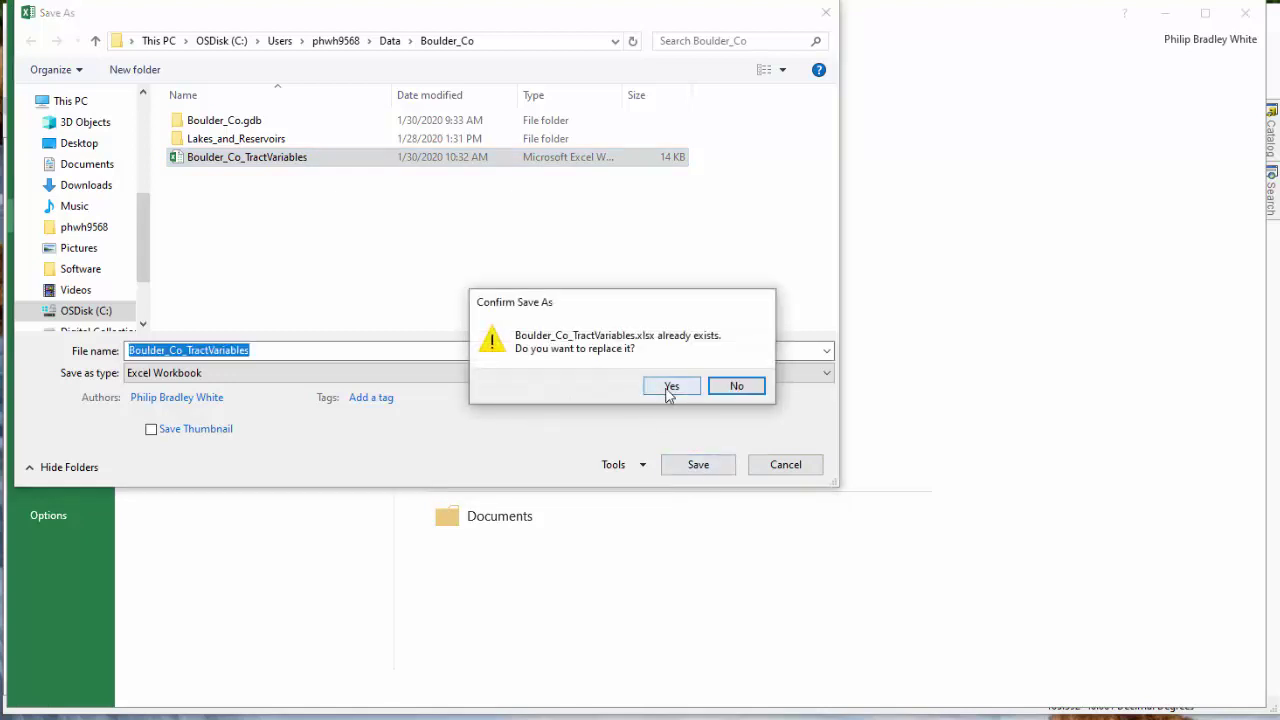
pyautogui.click(670, 388)
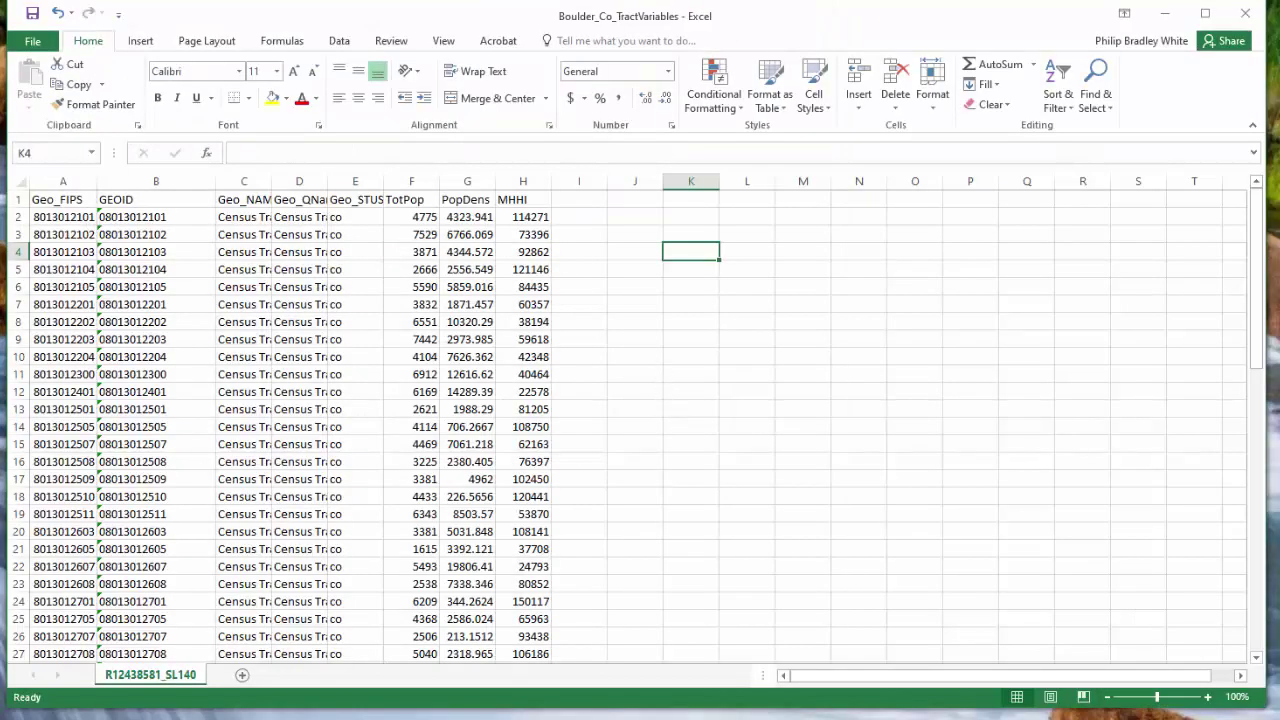
# - Launch ArcMap 10.7, close Excel, and dismiss the Getting Started window
pyautogui.press('super')
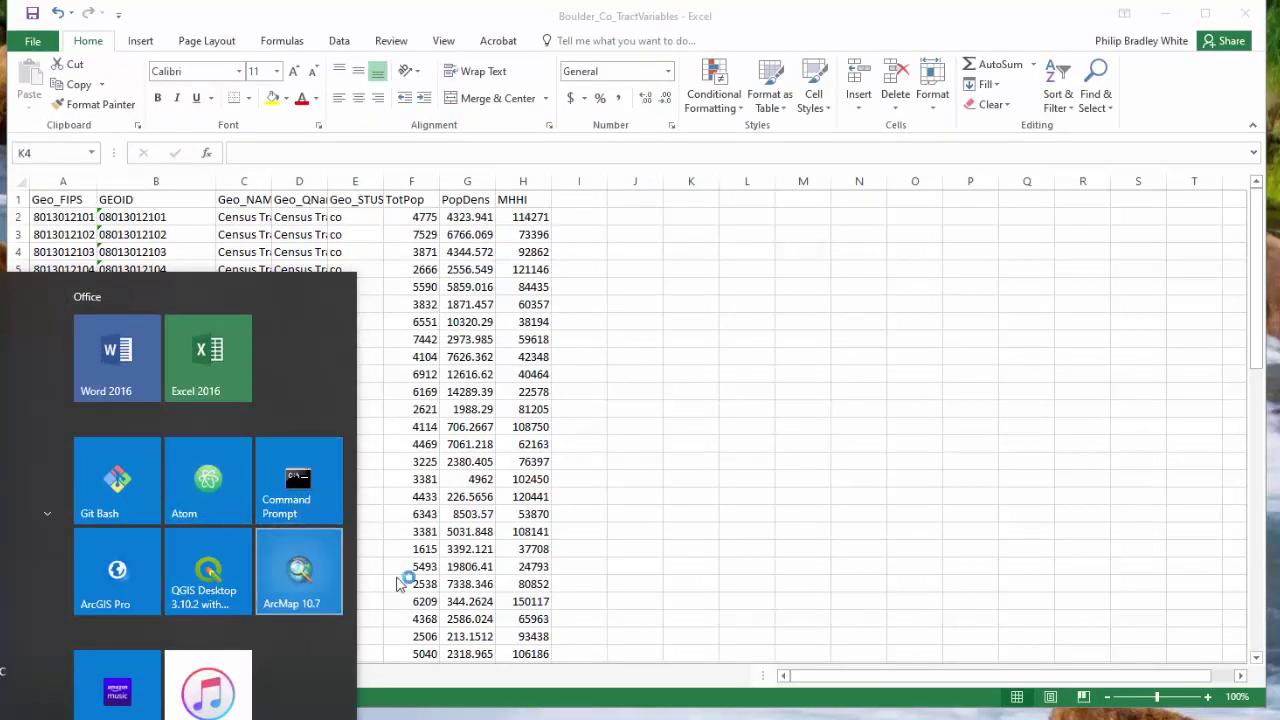
pyautogui.click(300, 585)
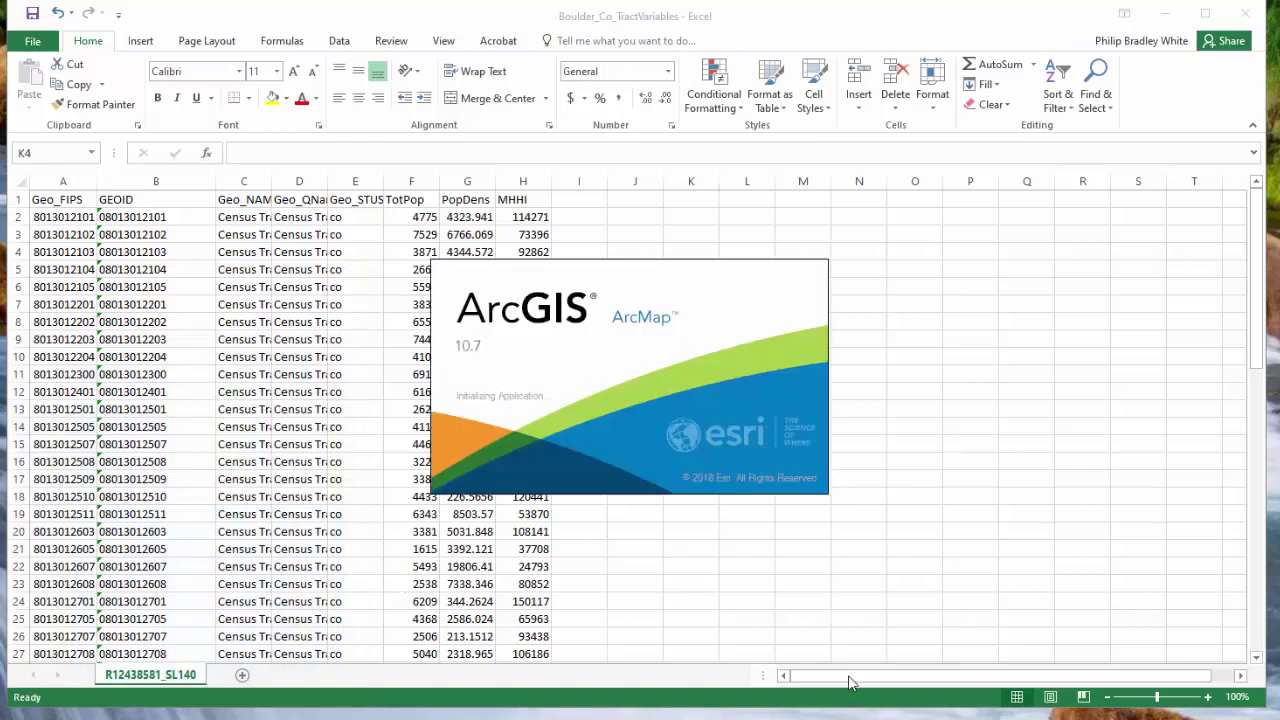
pyautogui.click(930, 19)
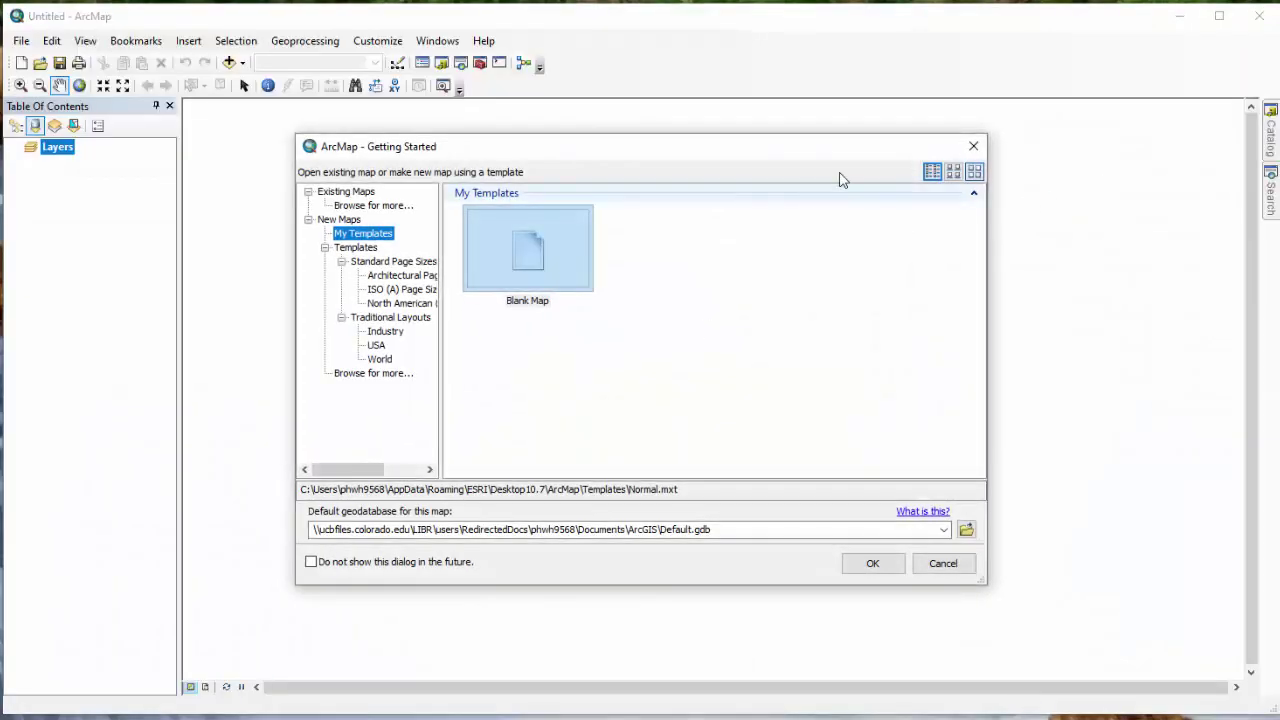
pyautogui.click(973, 146)
# - From the Boulder_Co folder in Catalog, add Boulder_Co_Tracts.shp and the R12438581_SL140$ sheet to the map
pyautogui.click(1270, 130)
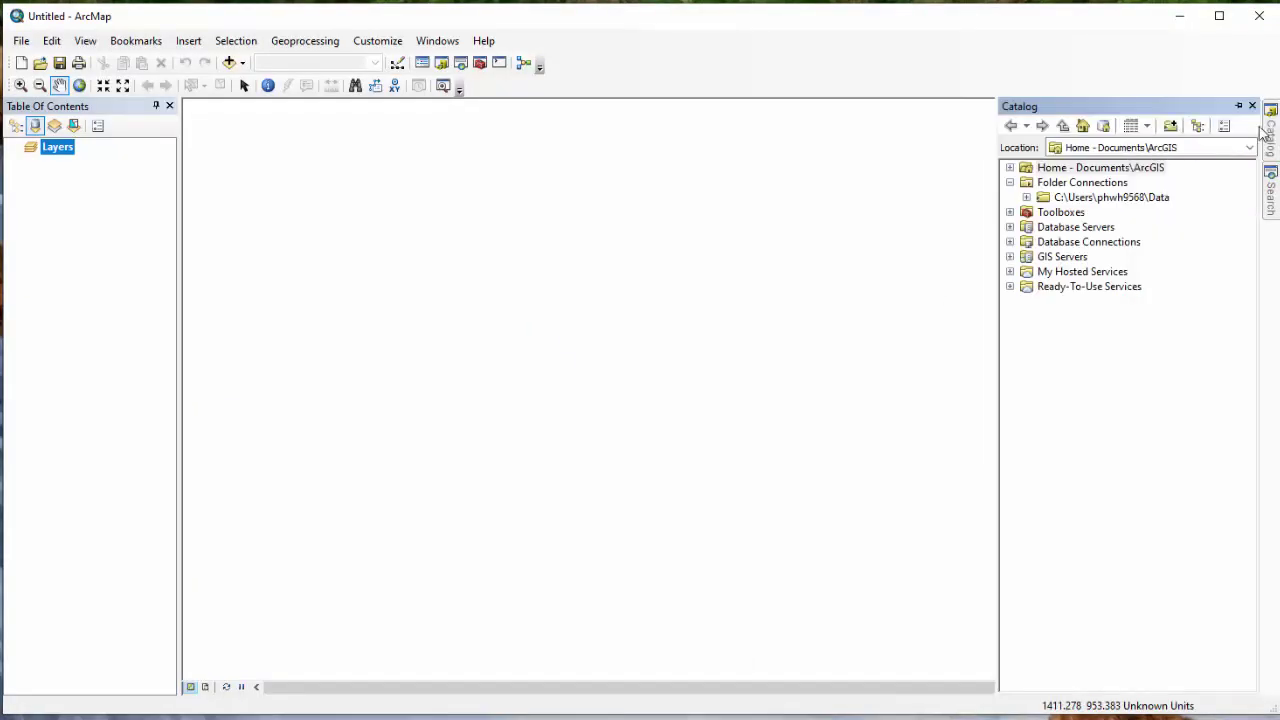
pyautogui.click(1026, 197)
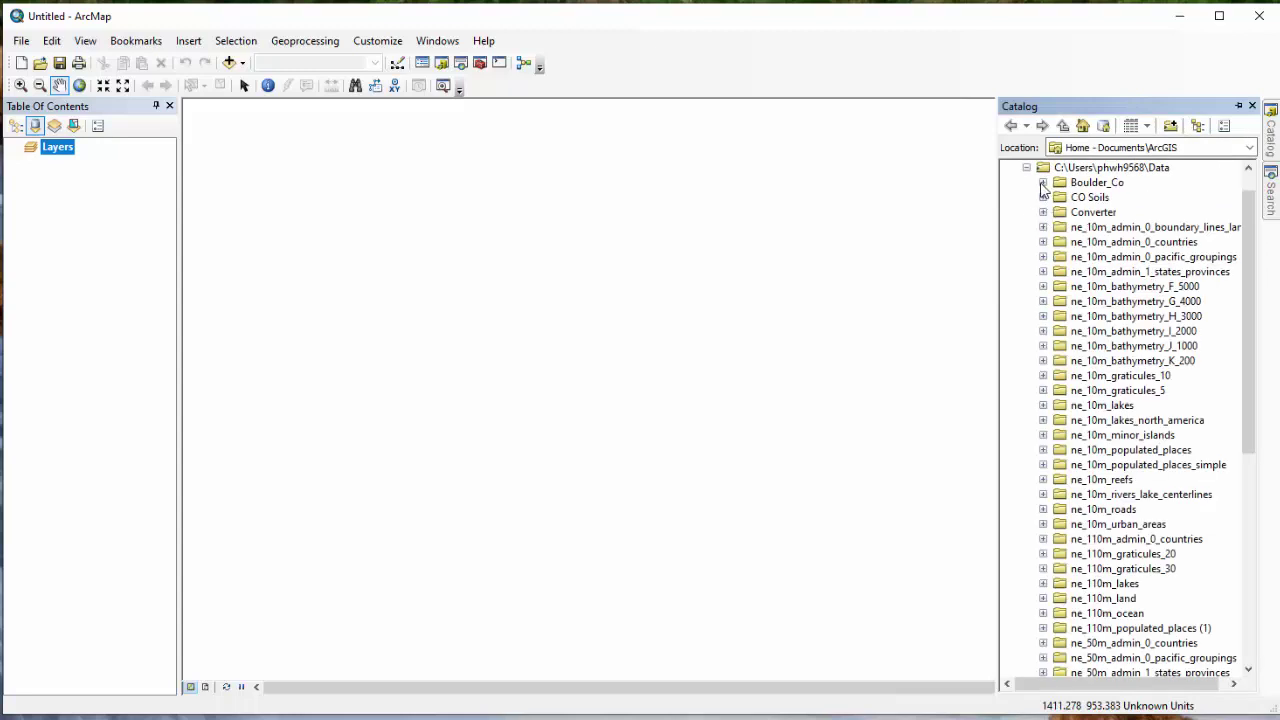
pyautogui.click(1043, 183)
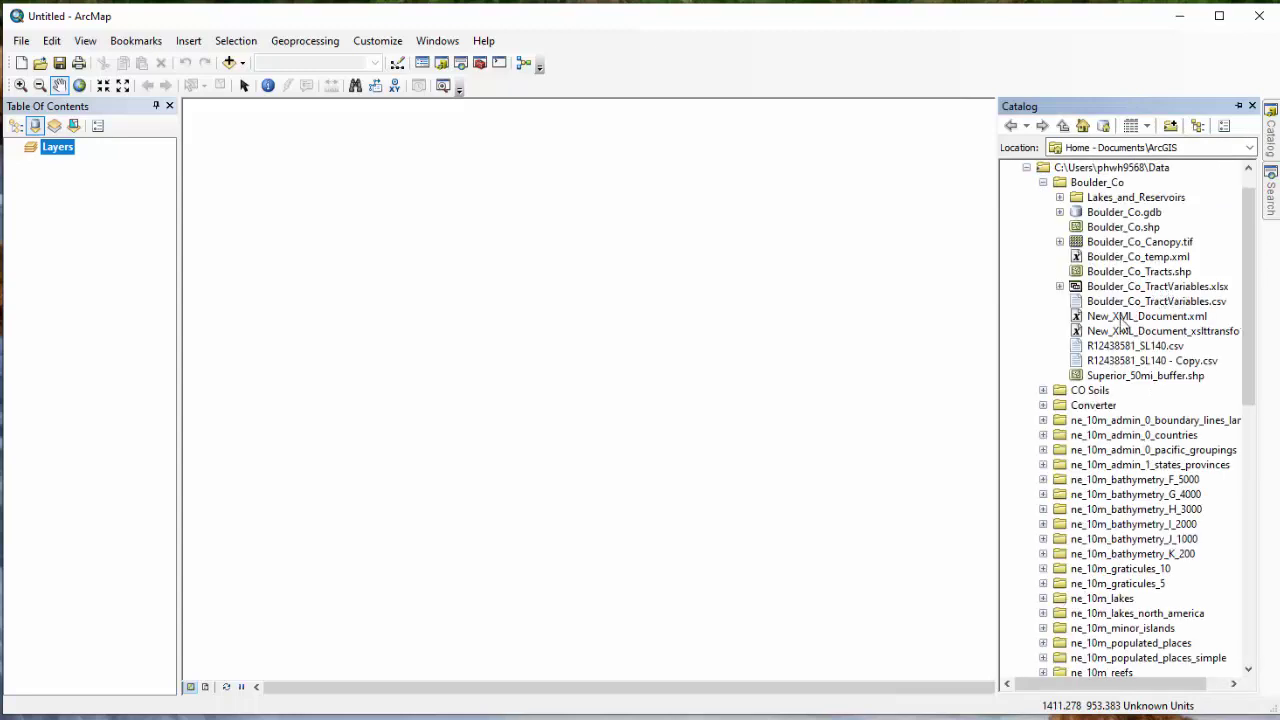
pyautogui.click(1182, 288)
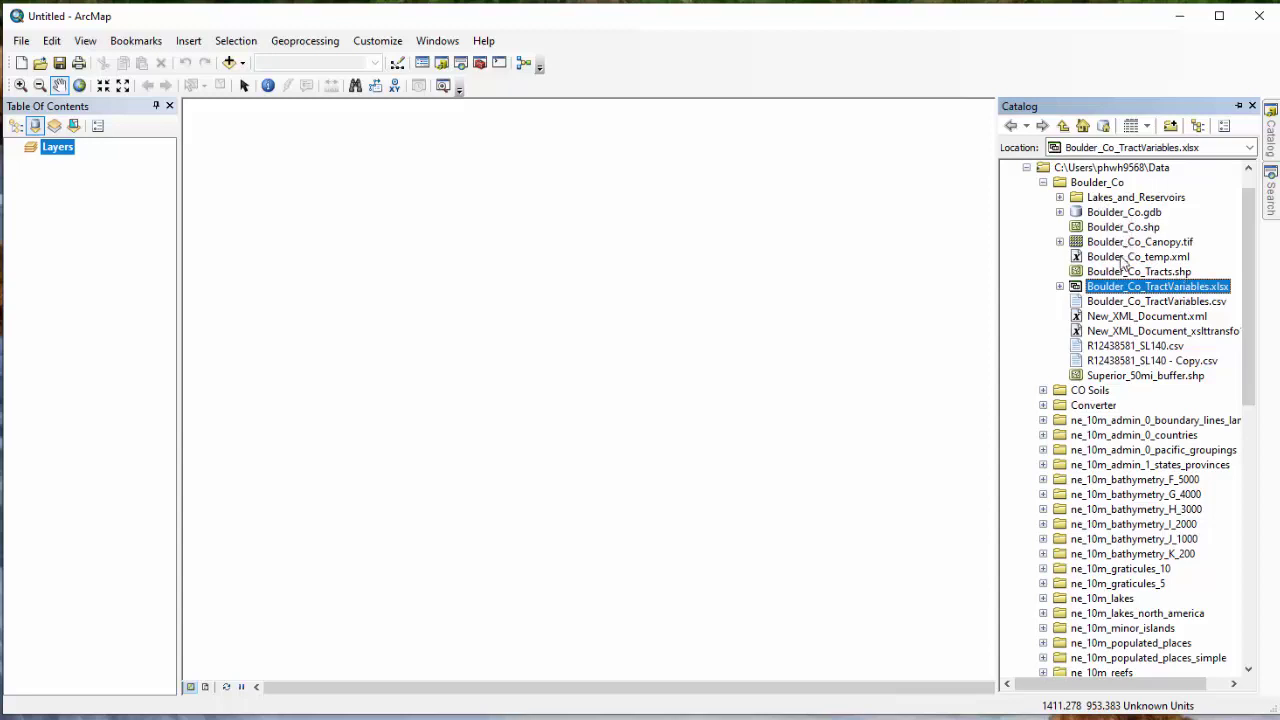
pyautogui.moveTo(1126, 271)
pyautogui.mouseDown()
pyautogui.moveTo(1136, 276)
pyautogui.moveTo(694, 274)
pyautogui.mouseUp()
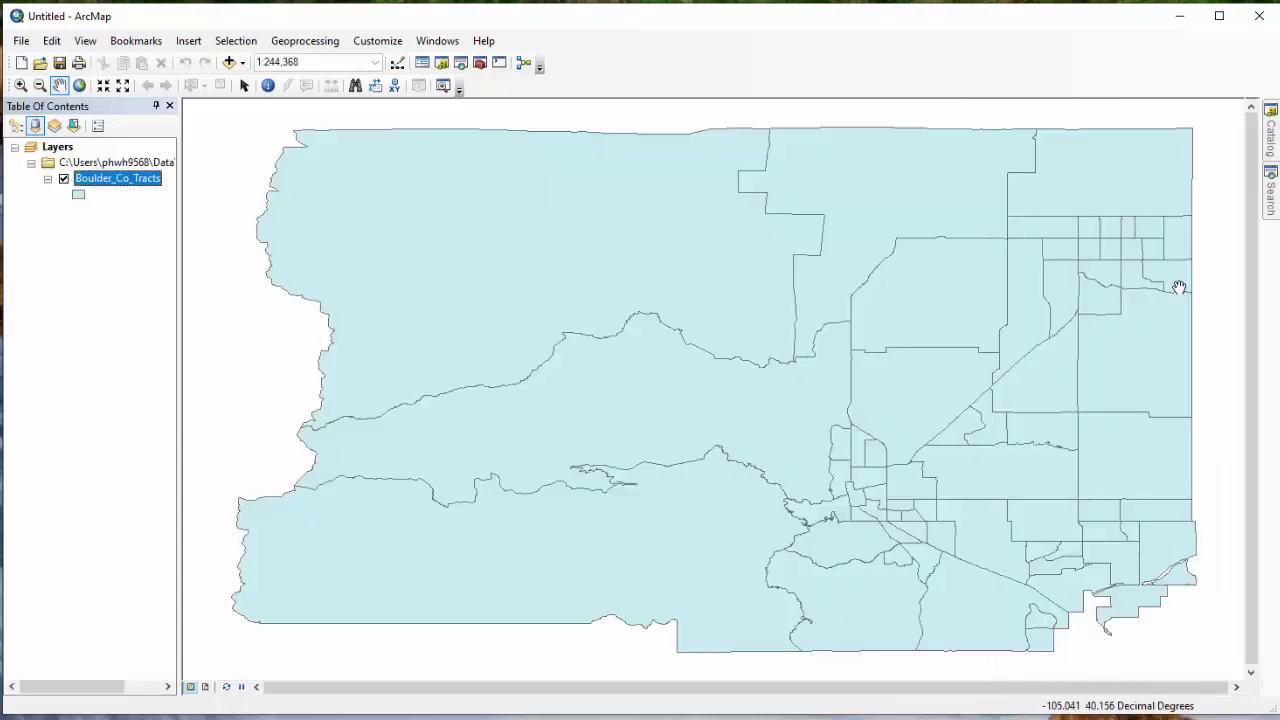
pyautogui.moveTo(1271, 140)
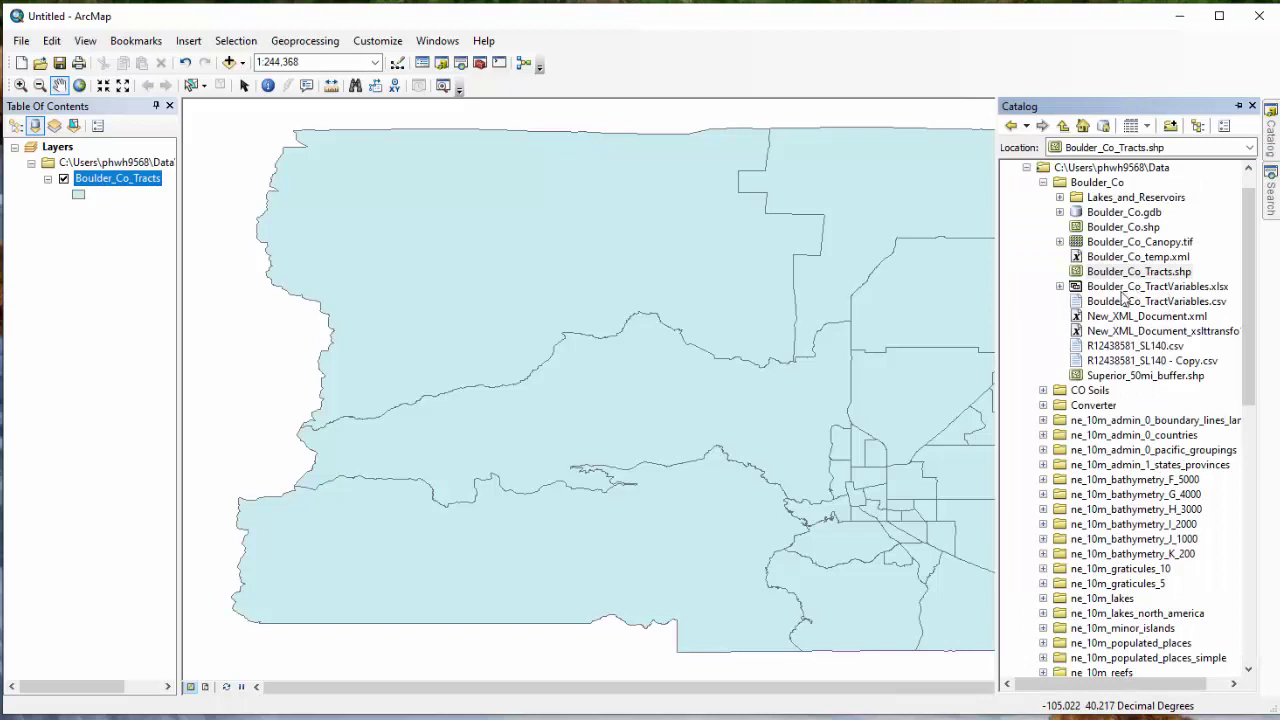
pyautogui.click(1060, 286)
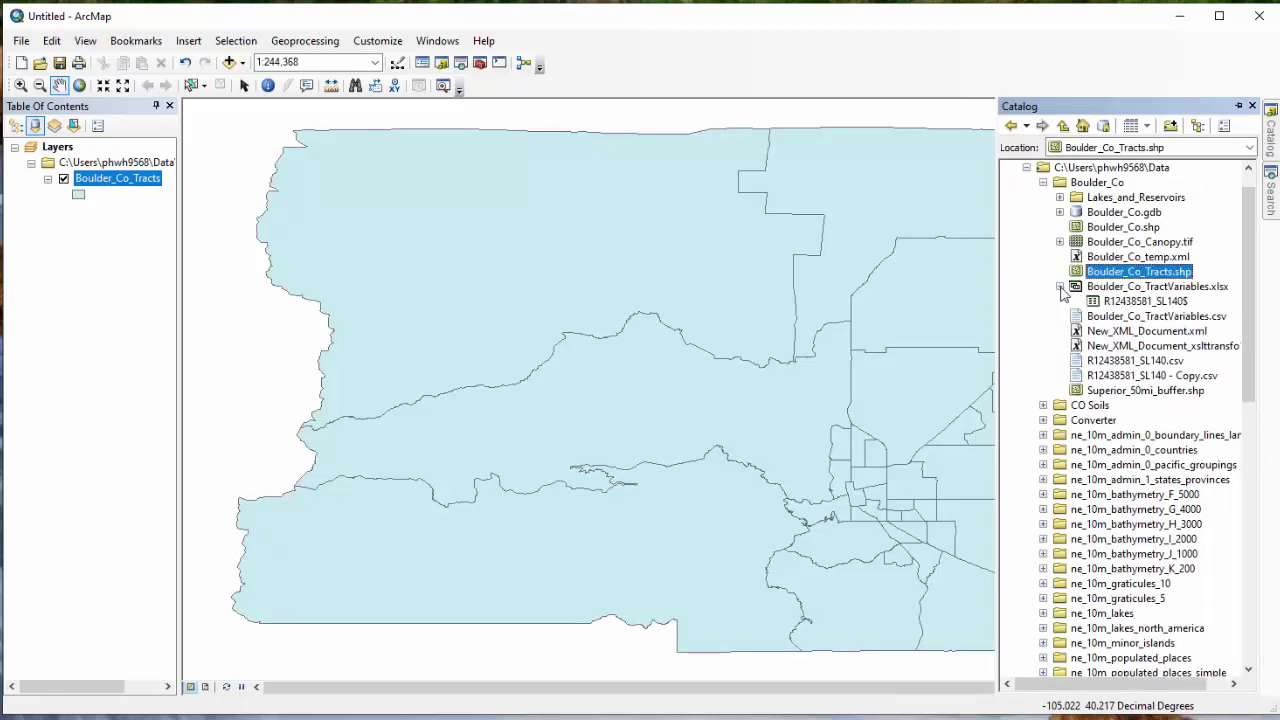
pyautogui.click(1113, 301)
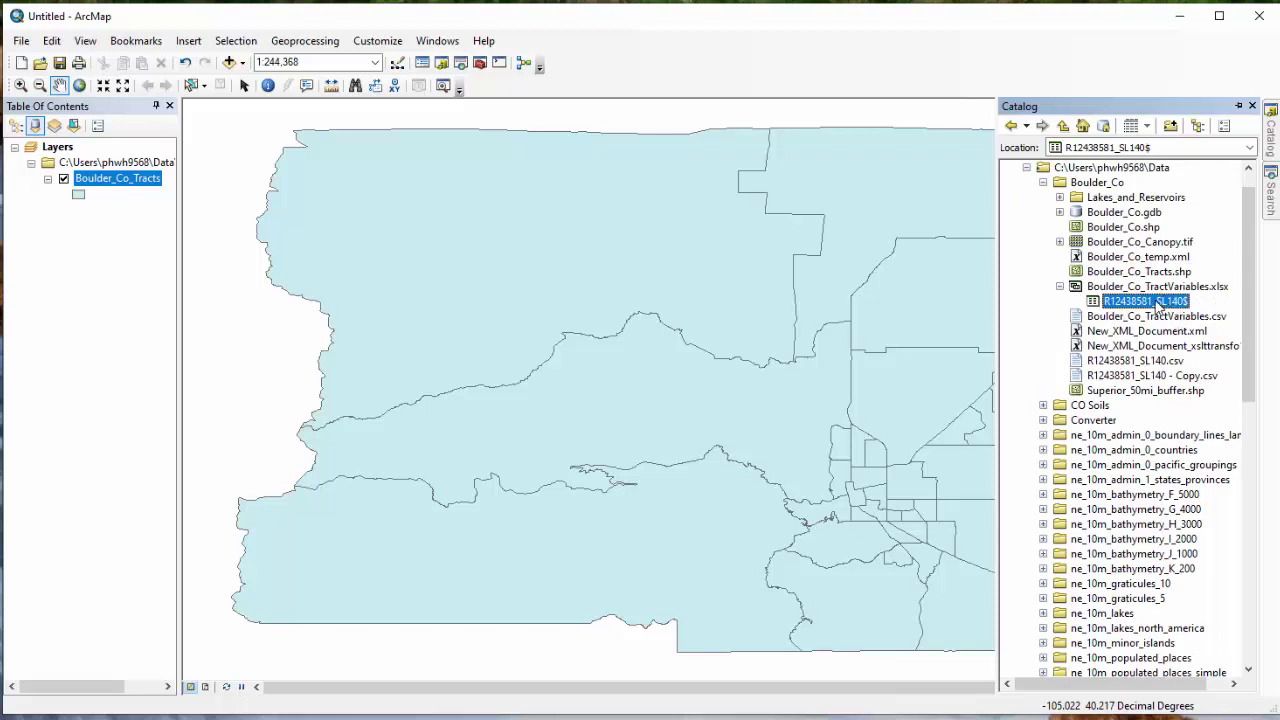
pyautogui.moveTo(1159, 306); pyautogui.dragTo(265, 352)
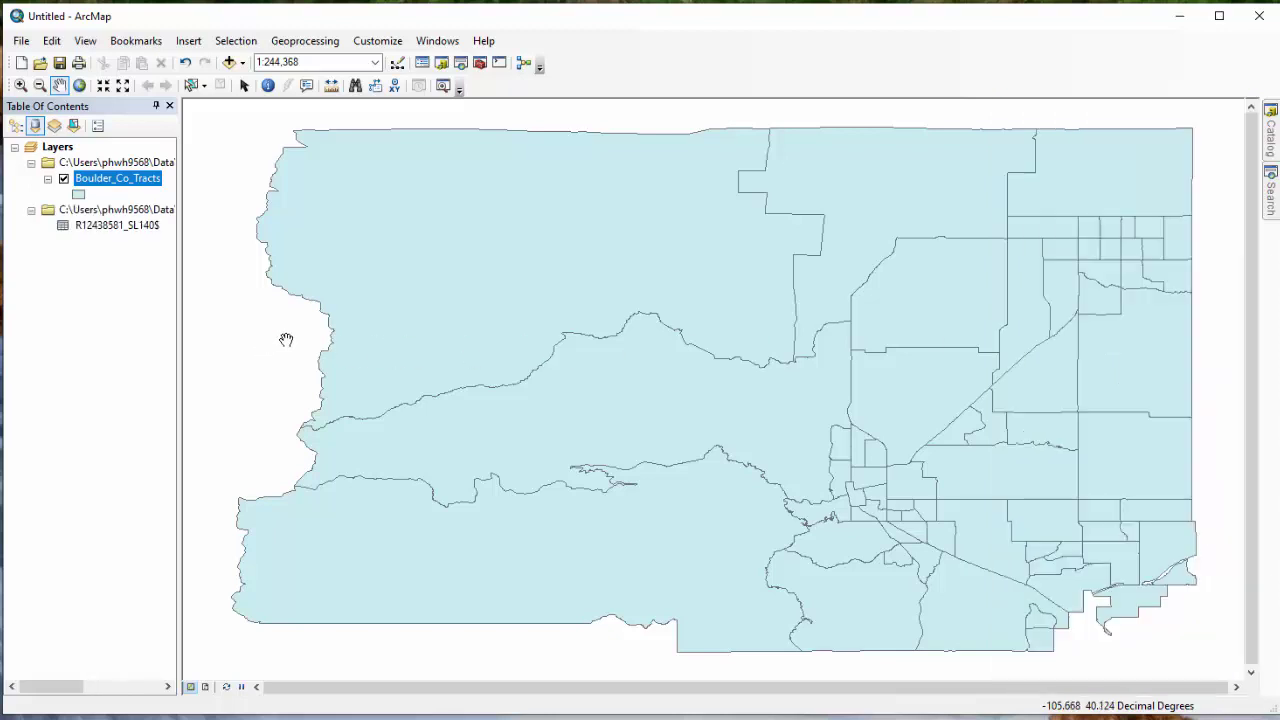
pyautogui.click(87, 230)
pyautogui.rightClick(87, 229)
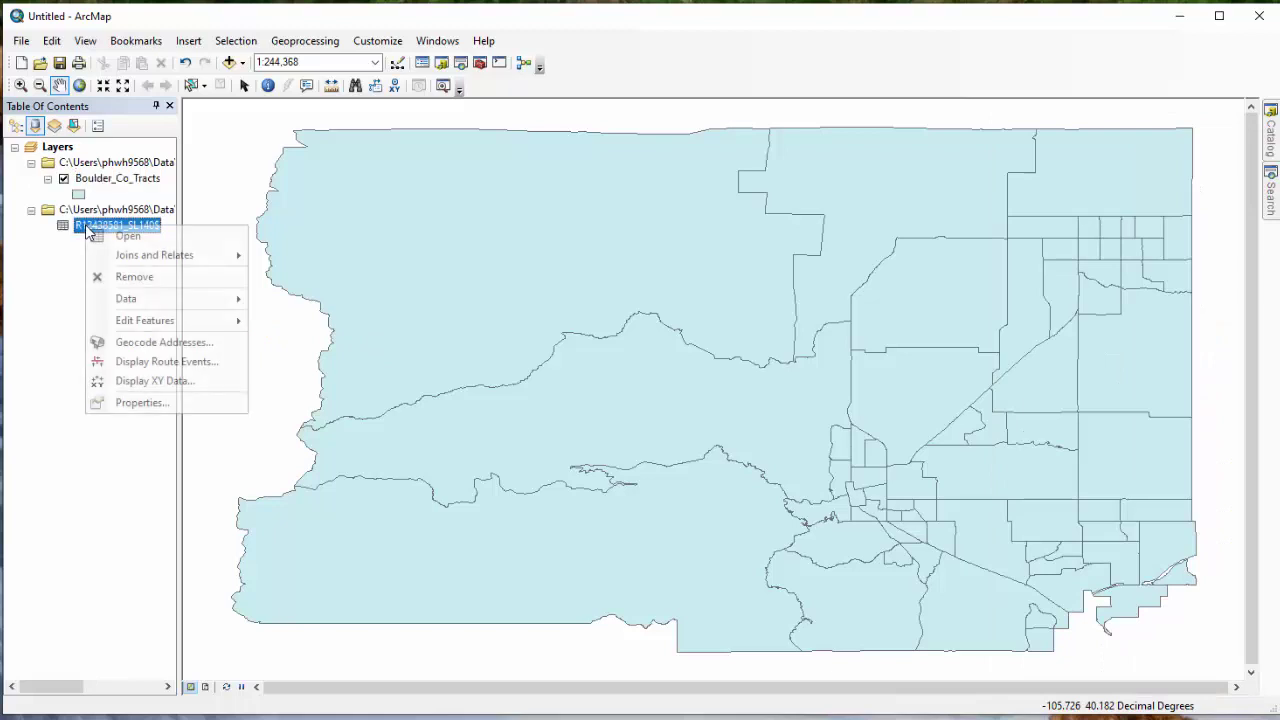
pyautogui.click(156, 242)
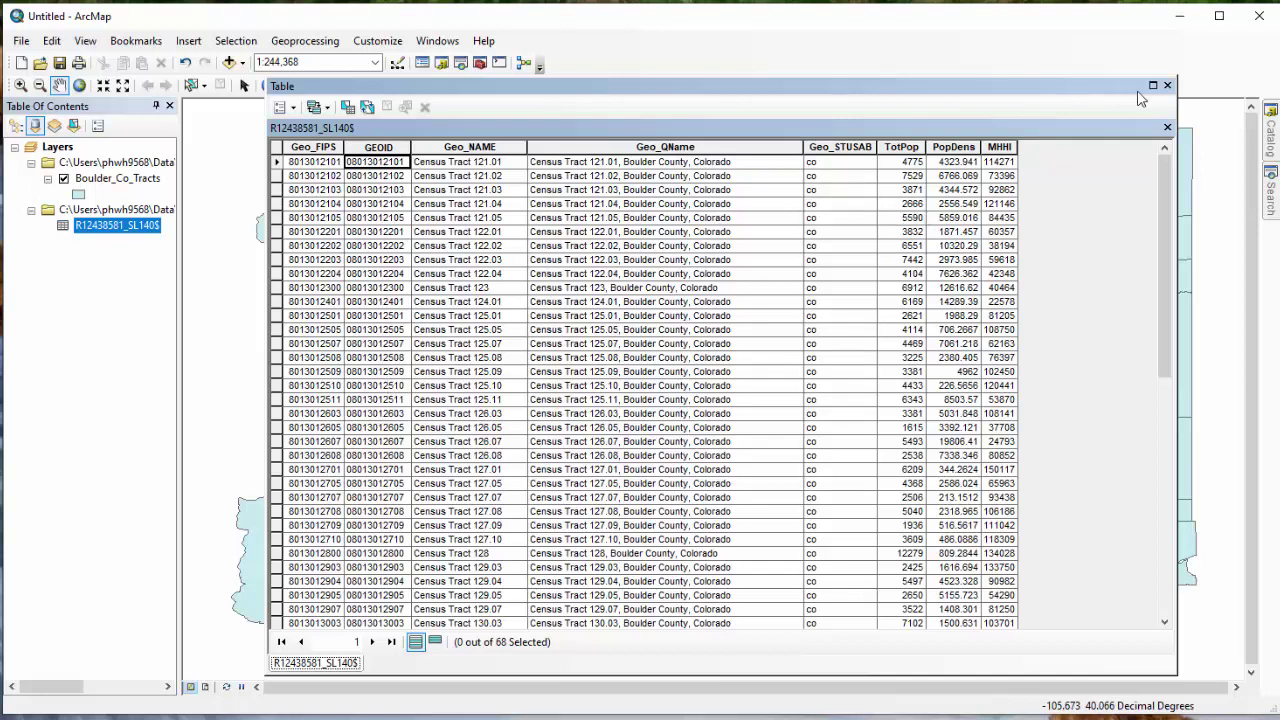
pyautogui.click(1167, 85)
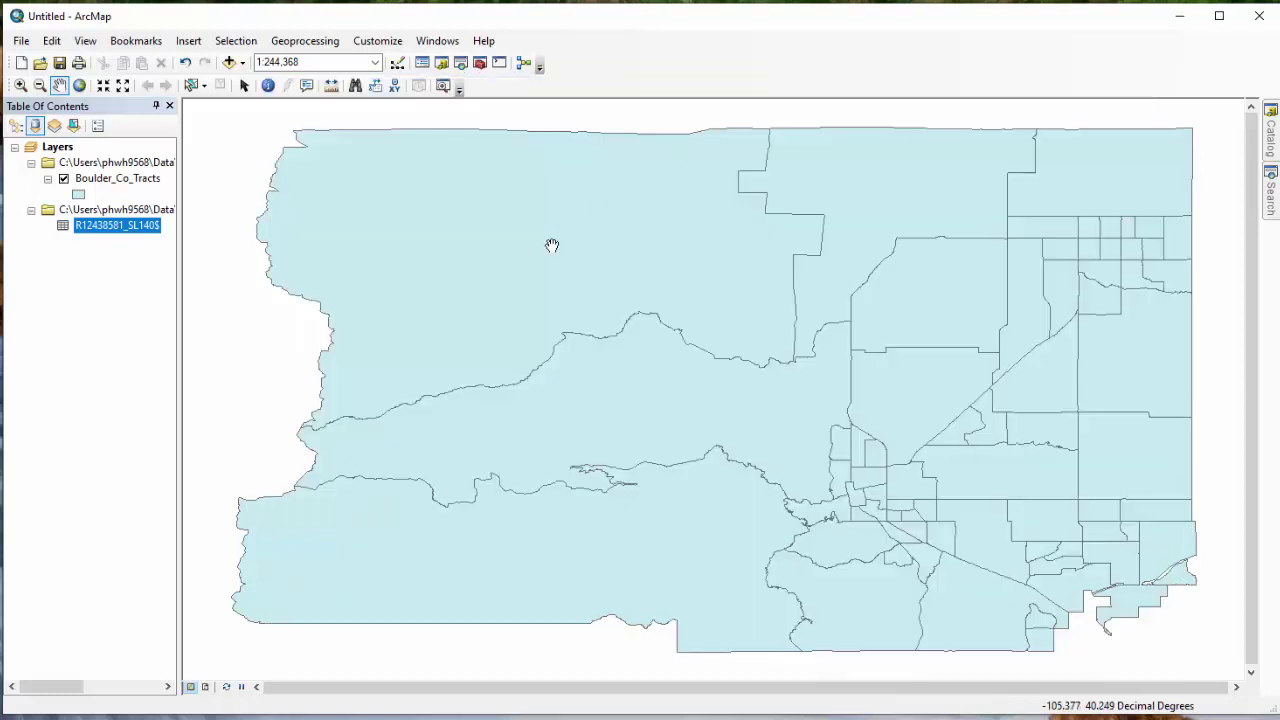
# - Join R12438581_SL140$ to Boulder_Co_Tracts on GEOID10 = GEOID, validating 68 of 68 matches
pyautogui.click(103, 180)
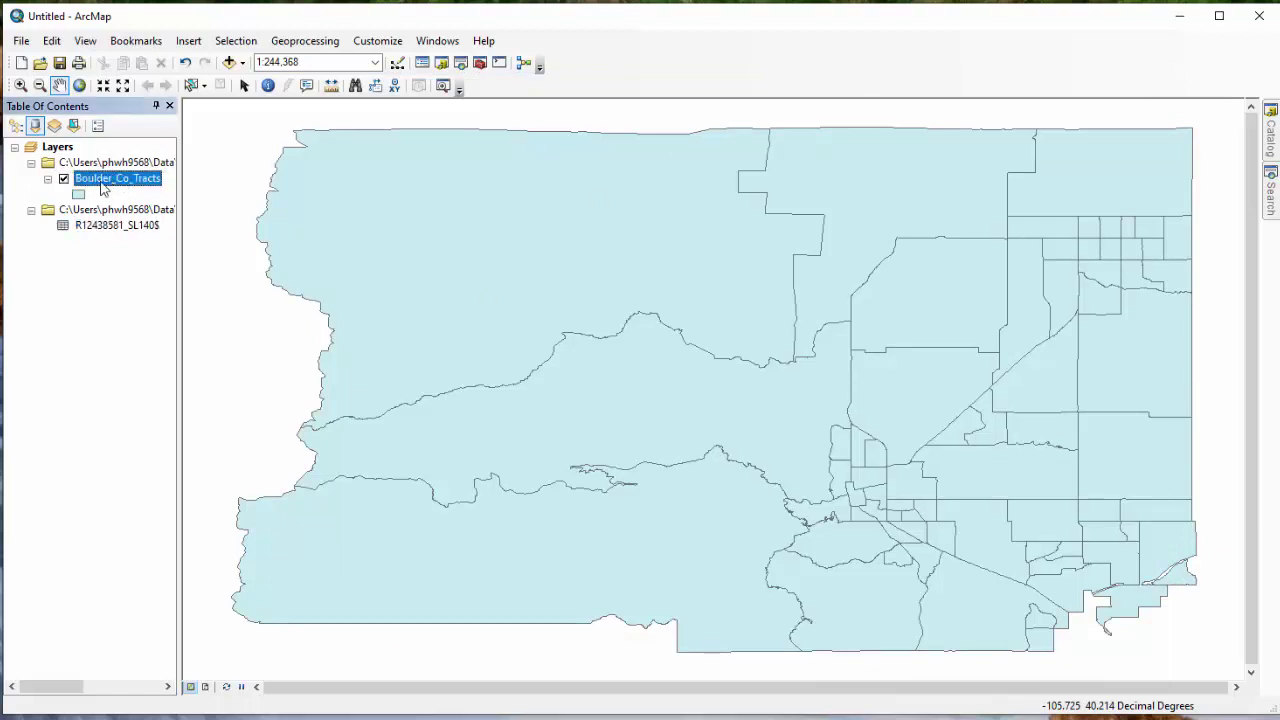
pyautogui.rightClick(108, 182)
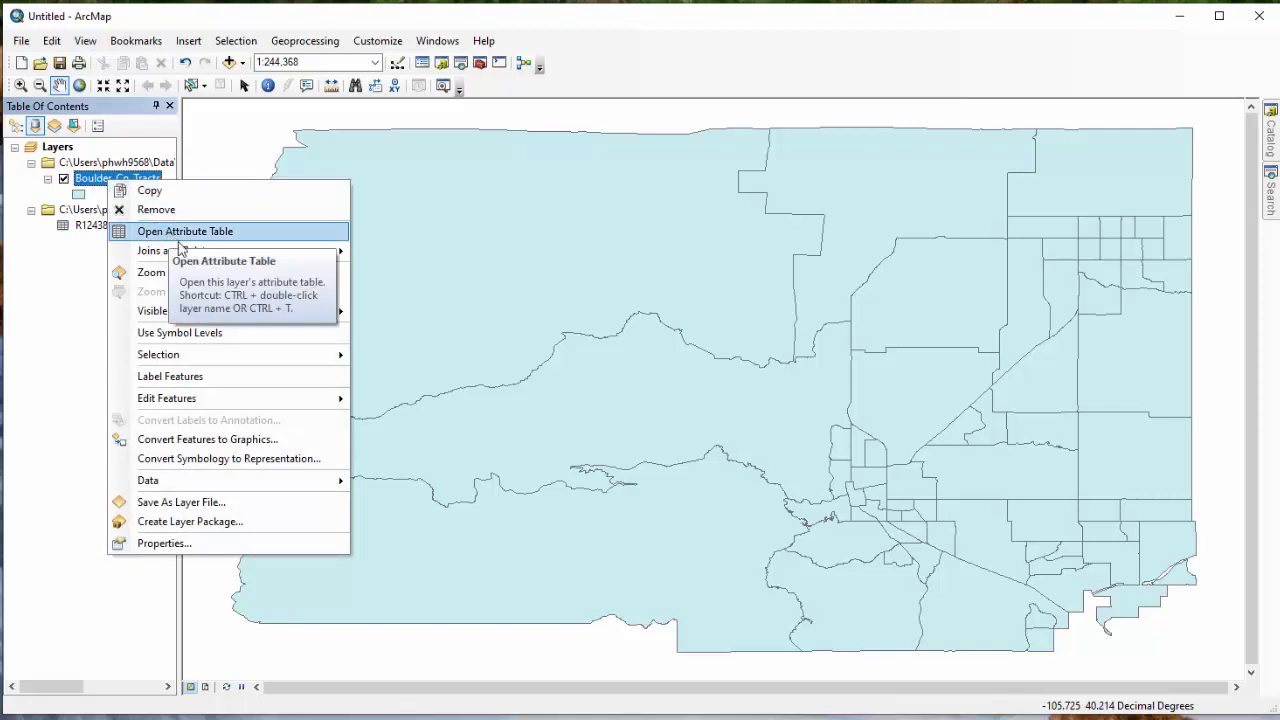
pyautogui.moveTo(190, 252)
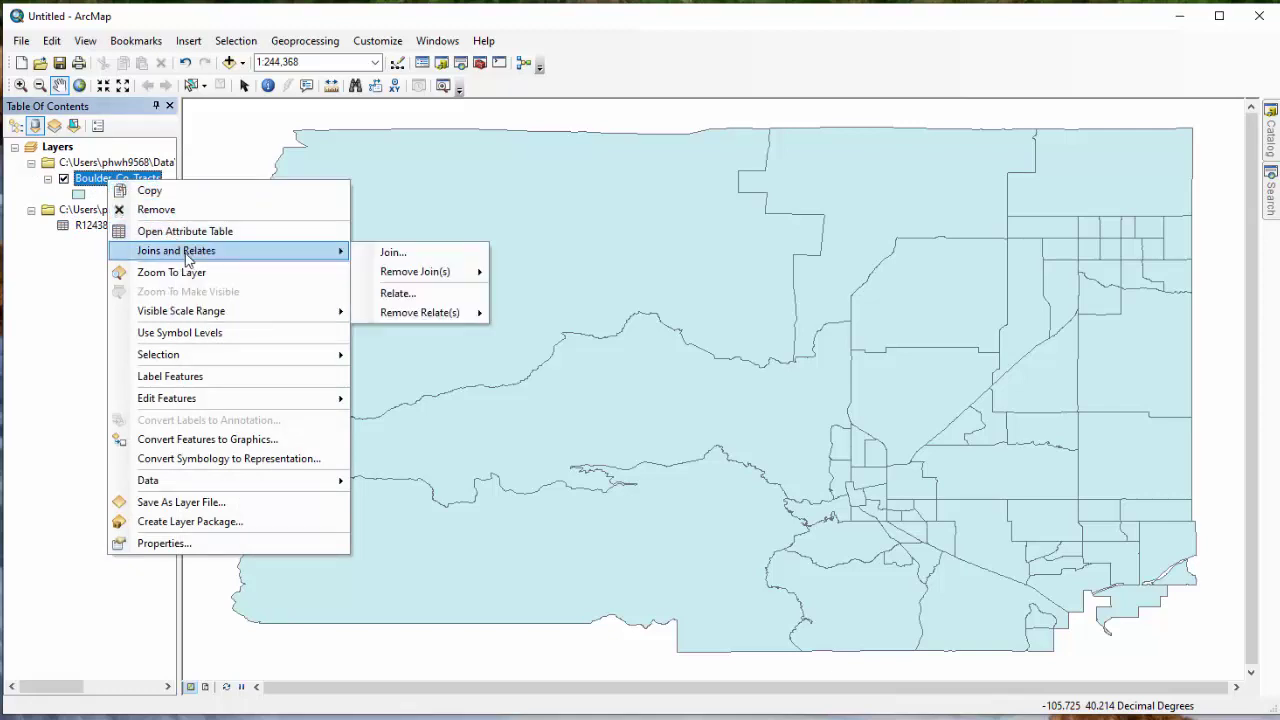
pyautogui.click(418, 256)
pyautogui.click(786, 249)
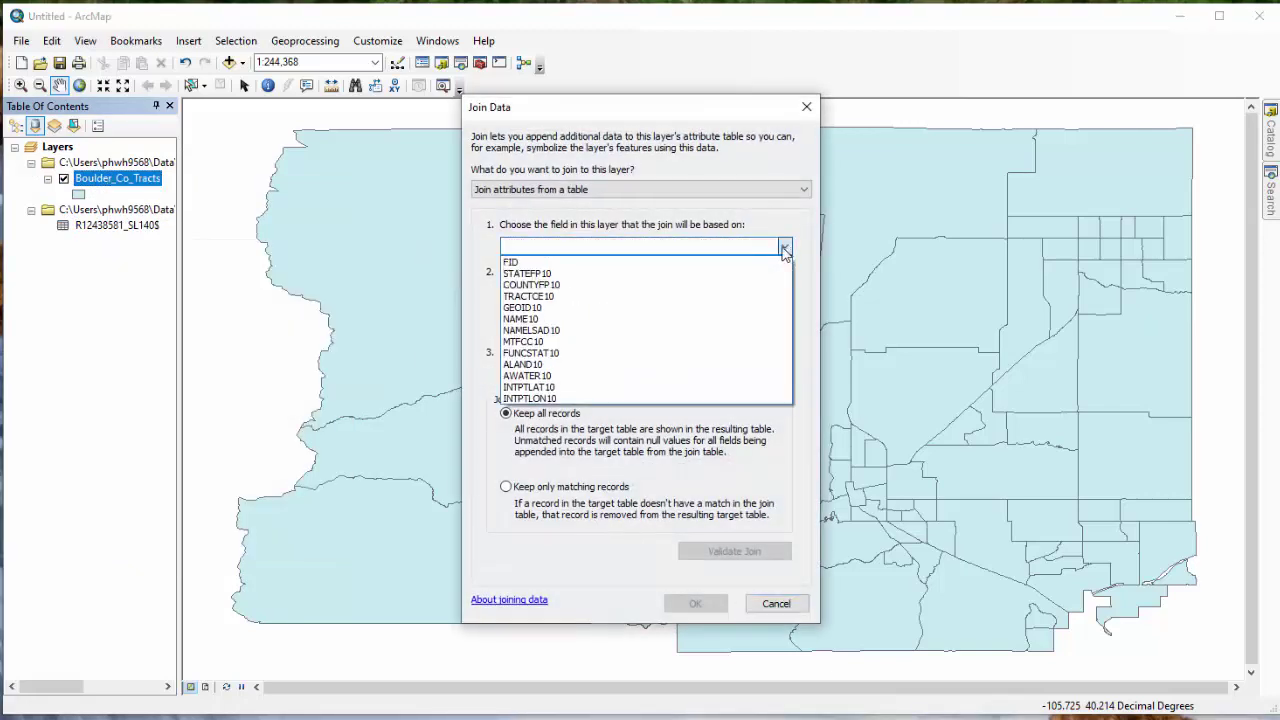
pyautogui.click(533, 309)
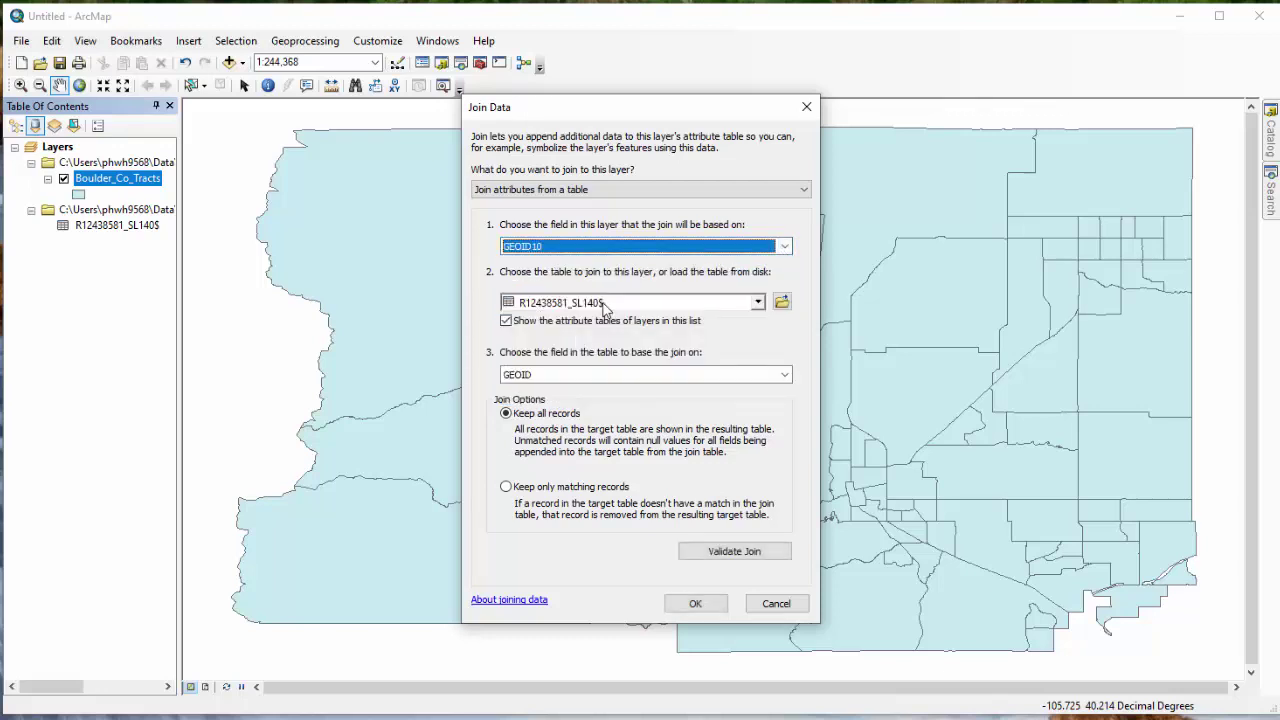
pyautogui.click(786, 375)
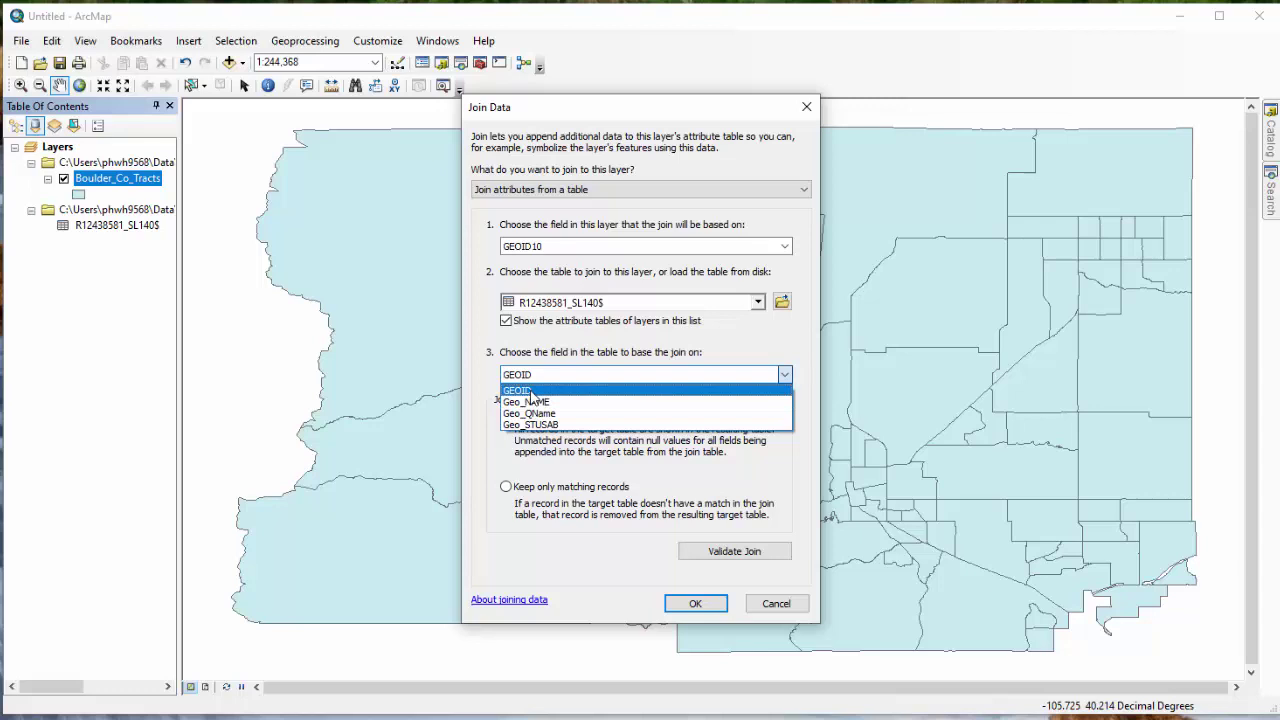
pyautogui.click(531, 391)
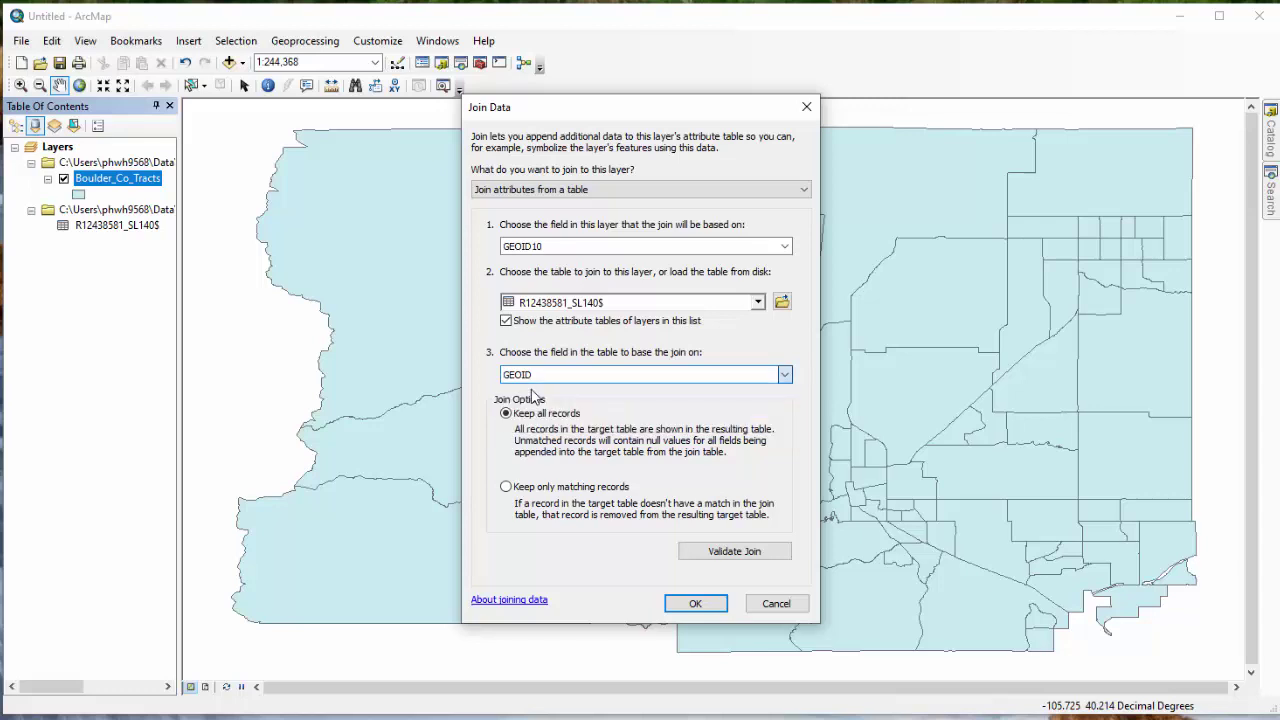
pyautogui.click(742, 557)
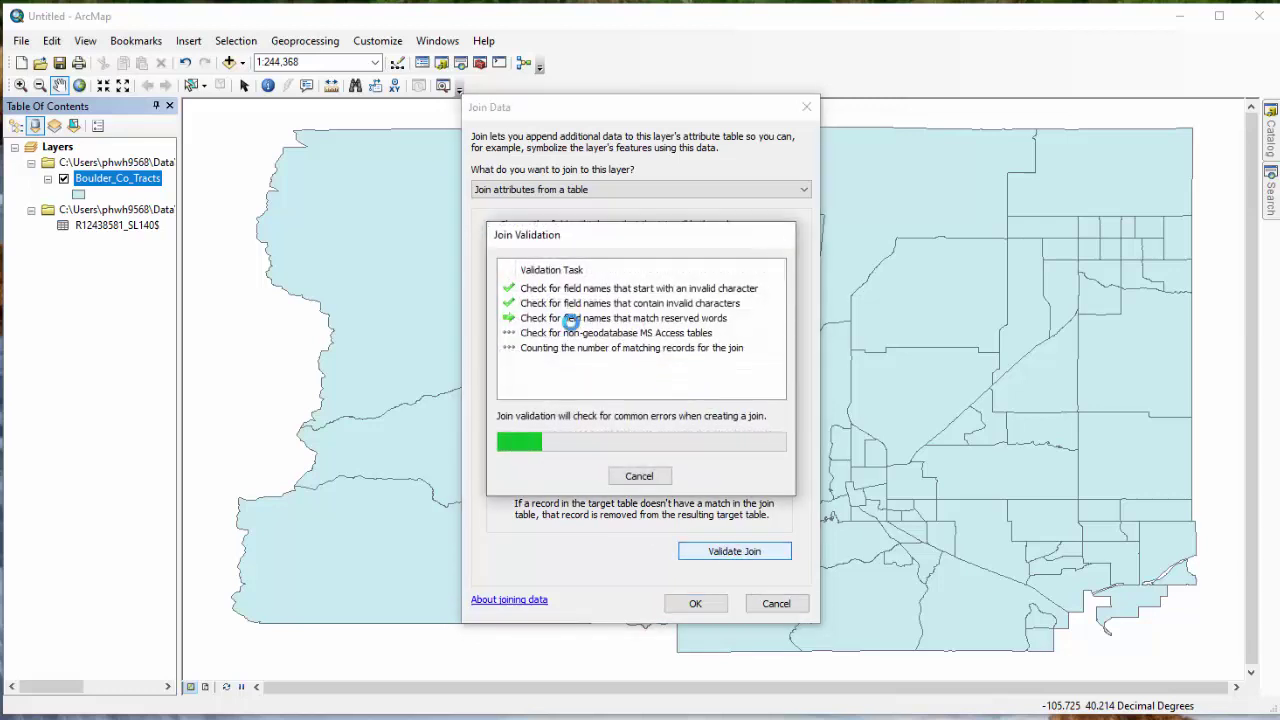
pyautogui.click(794, 463)
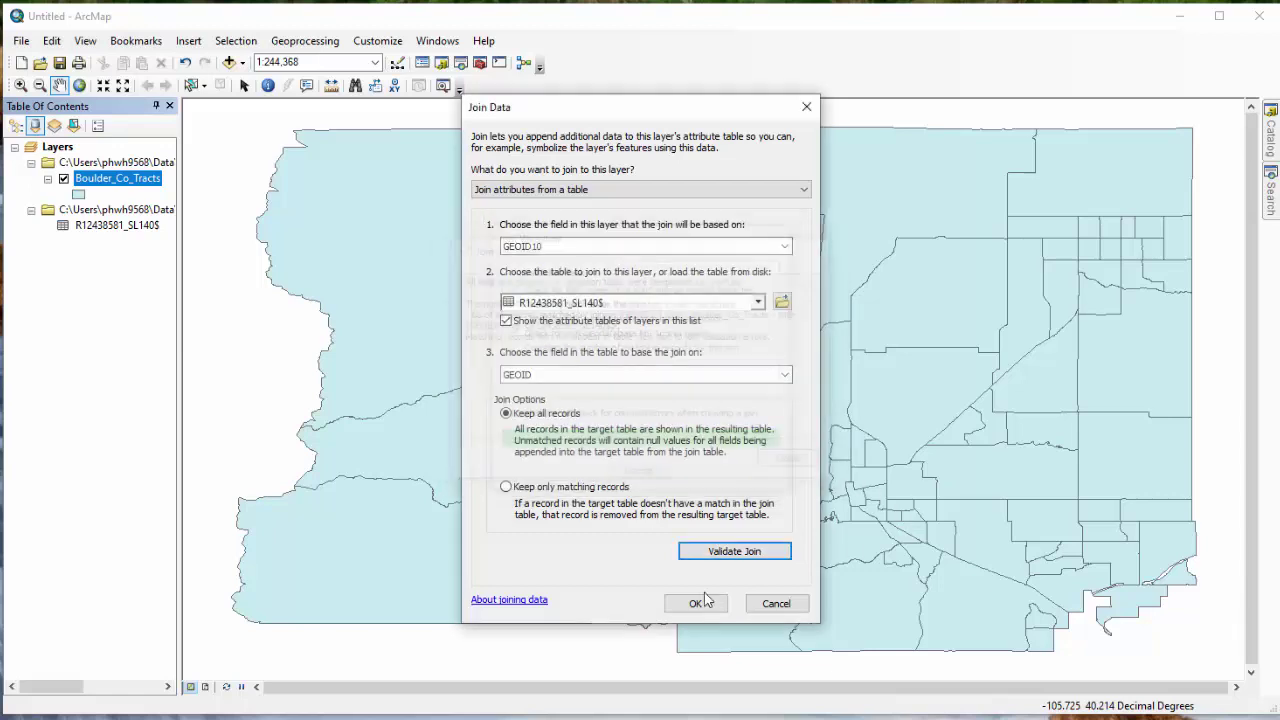
pyautogui.click(696, 603)
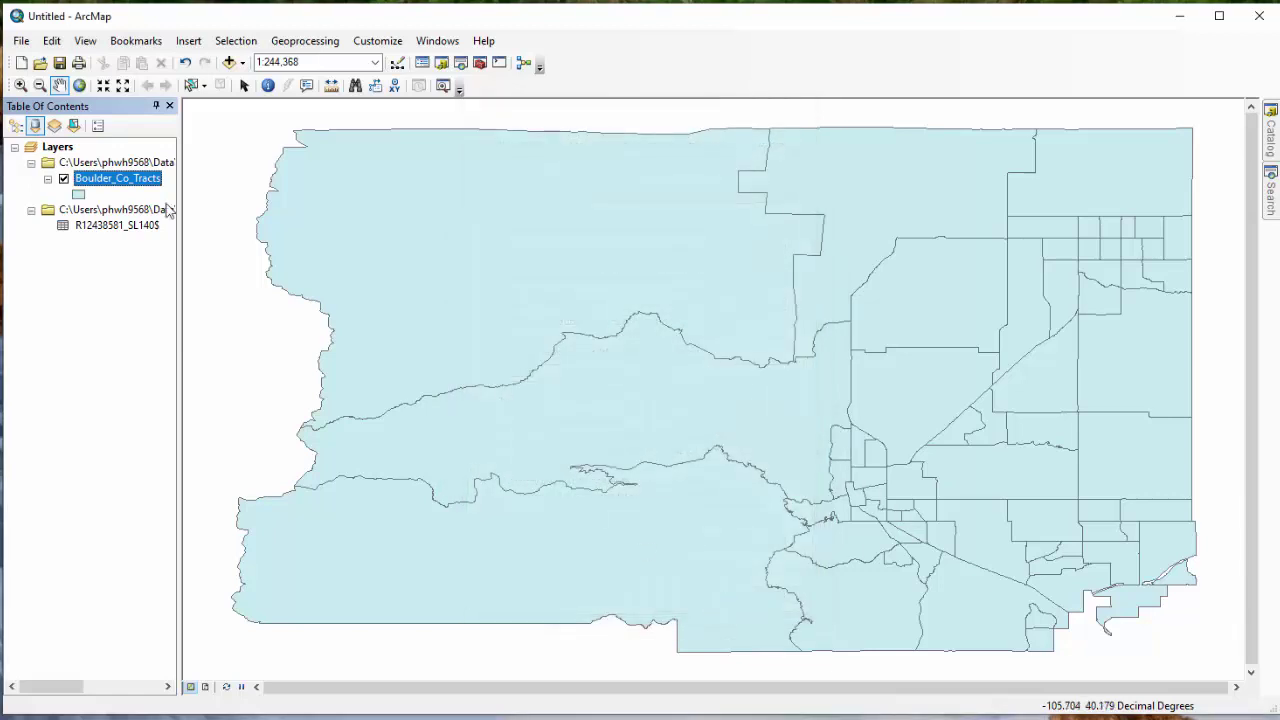
# - Review the joined GEOID, TotPop, PopDens and MHHI fields in the tracts attribute table, then close it
pyautogui.rightClick(110, 182)
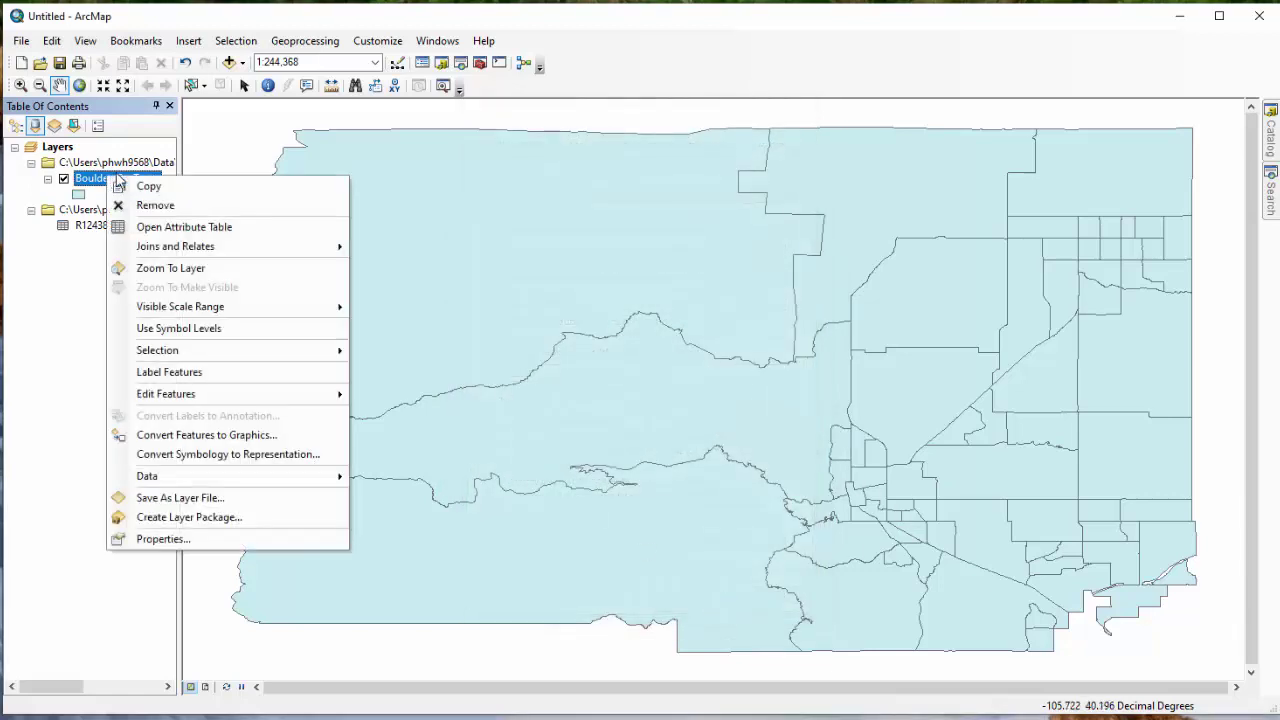
pyautogui.click(198, 232)
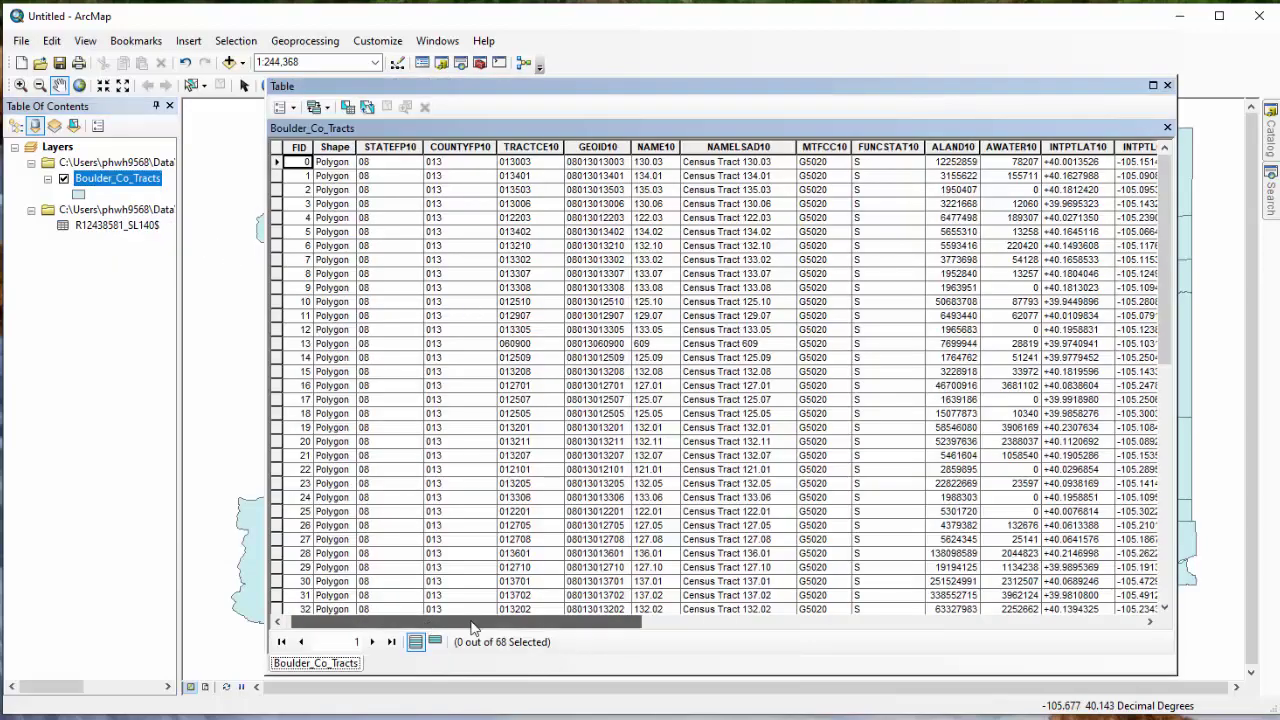
pyautogui.moveTo(508, 630); pyautogui.dragTo(1112, 195)
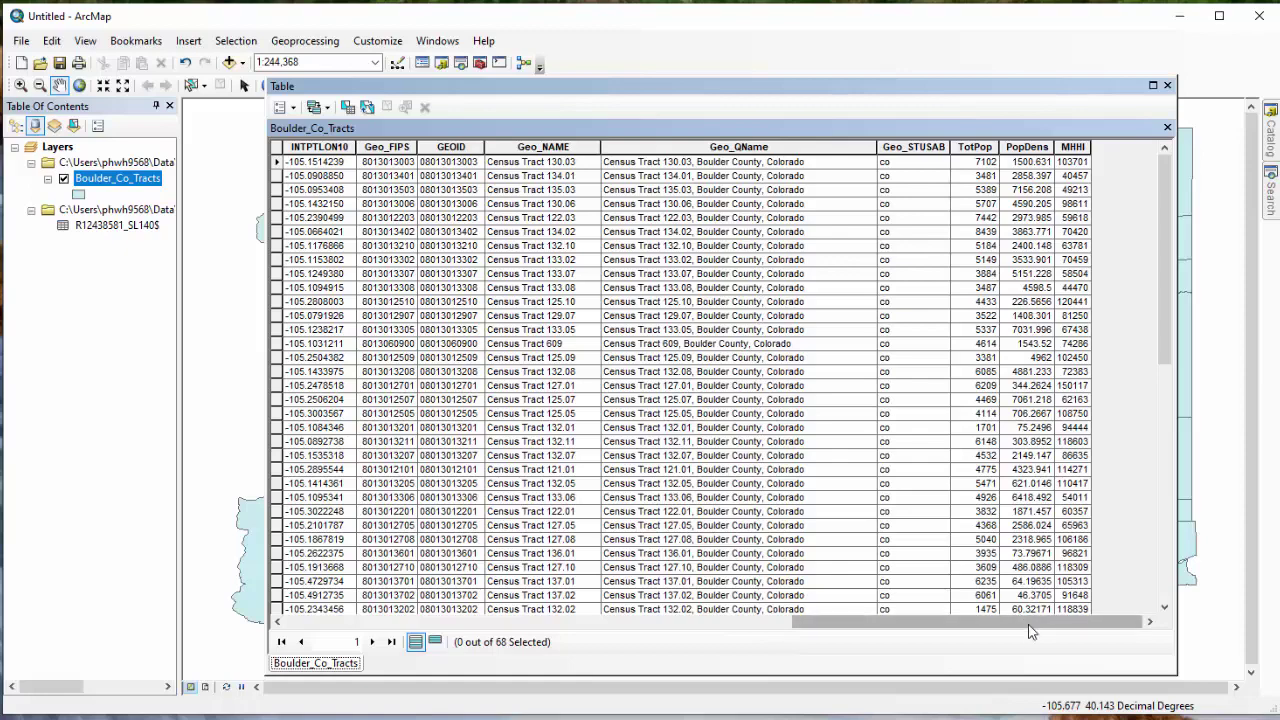
pyautogui.moveTo(1027, 622); pyautogui.dragTo(512, 622)
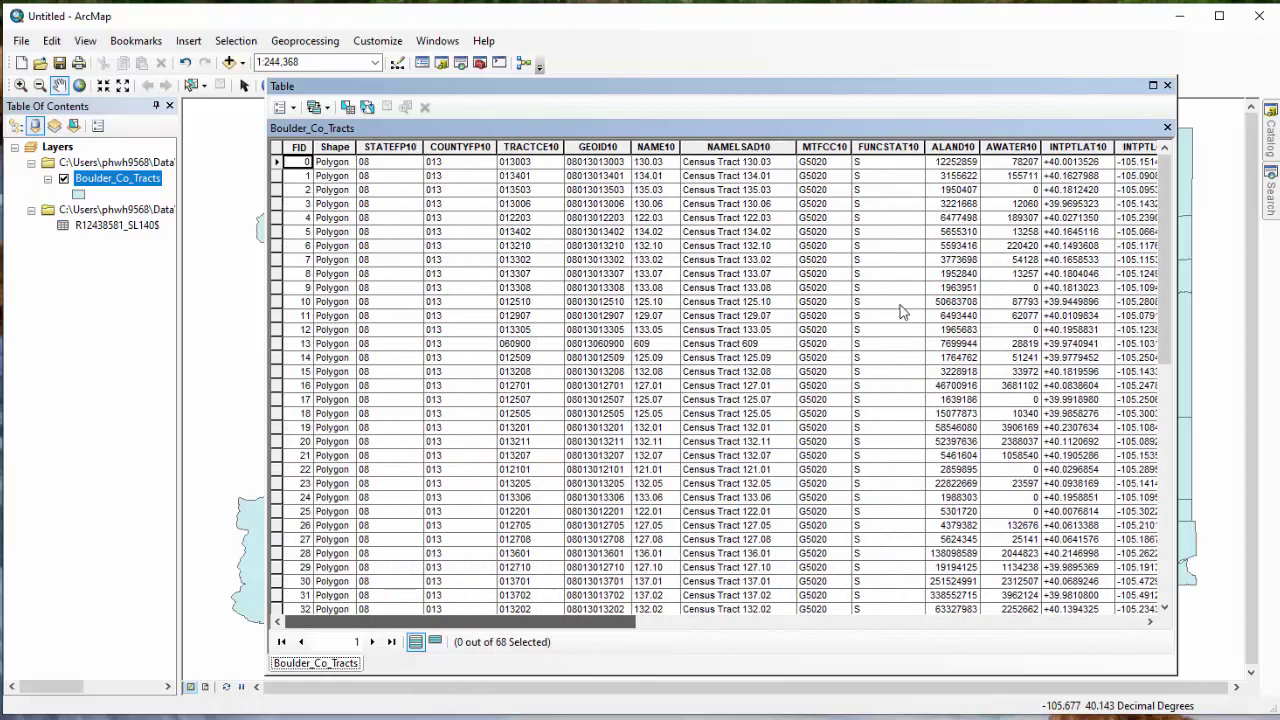
pyautogui.click(1167, 85)
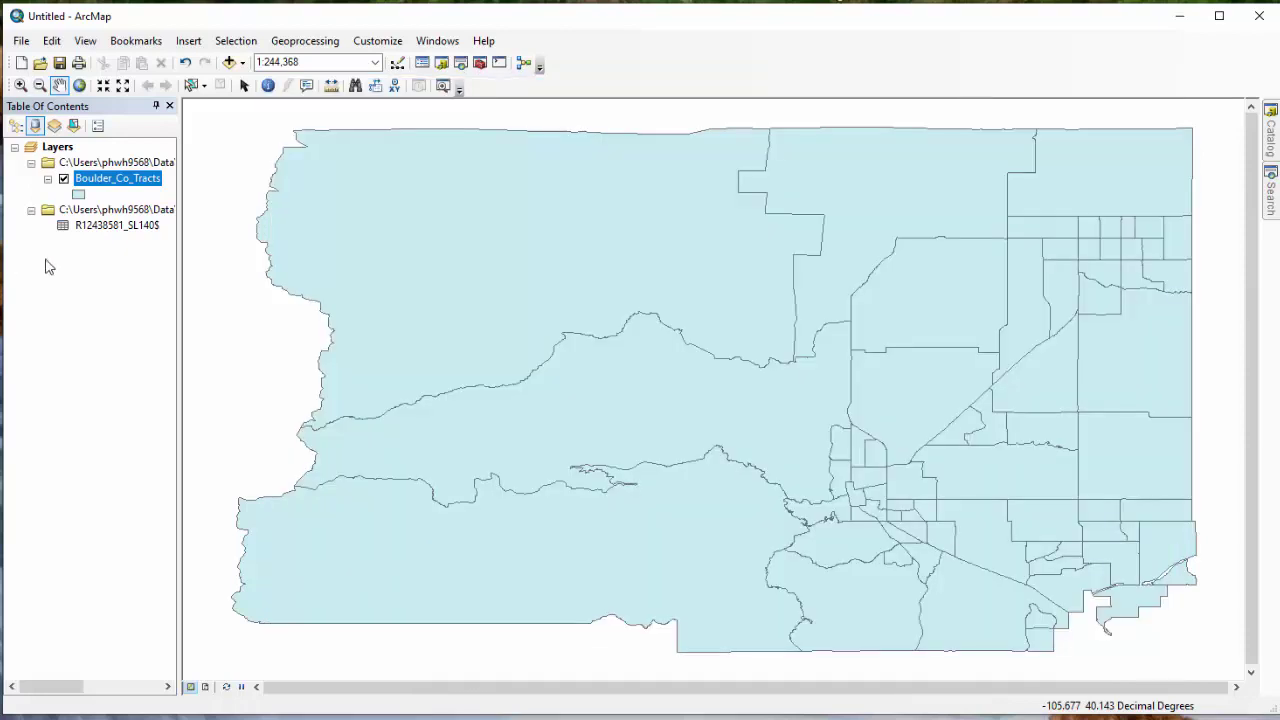
# - Bring up the Data submenu for the Boulder_Co_Tracts layer to reach Export Data
pyautogui.rightClick(112, 186)
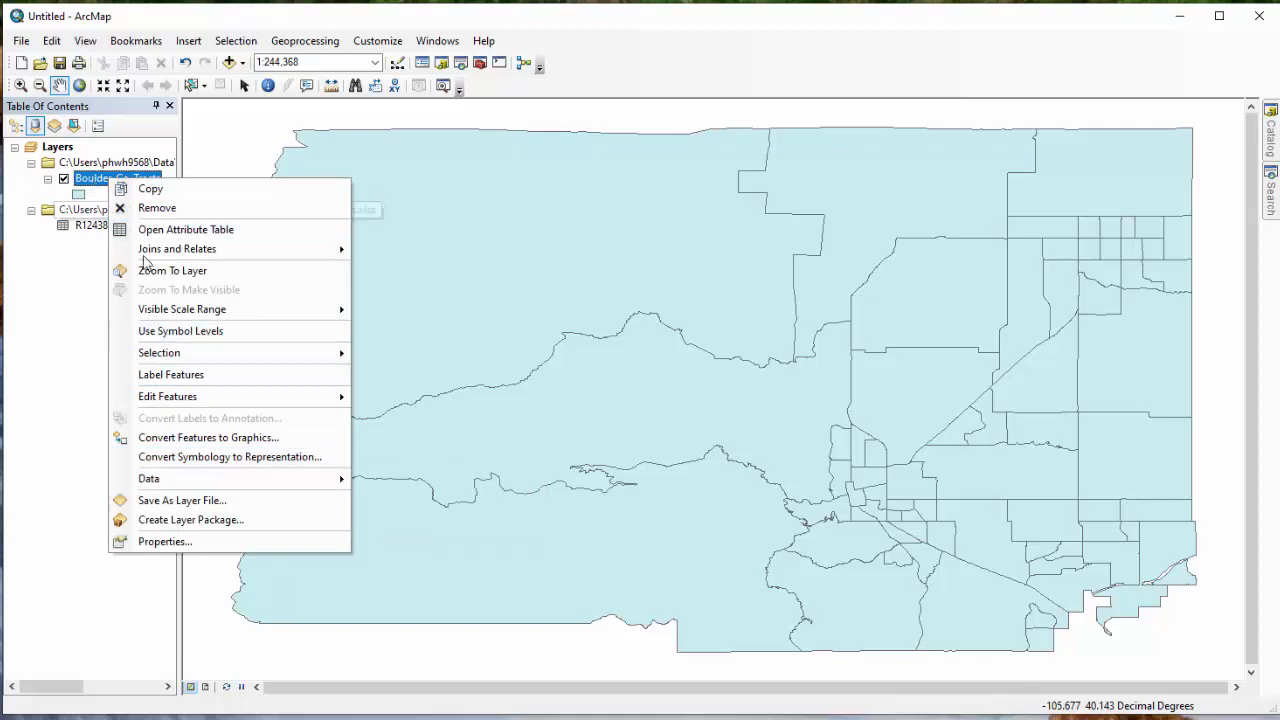
pyautogui.moveTo(200, 488)
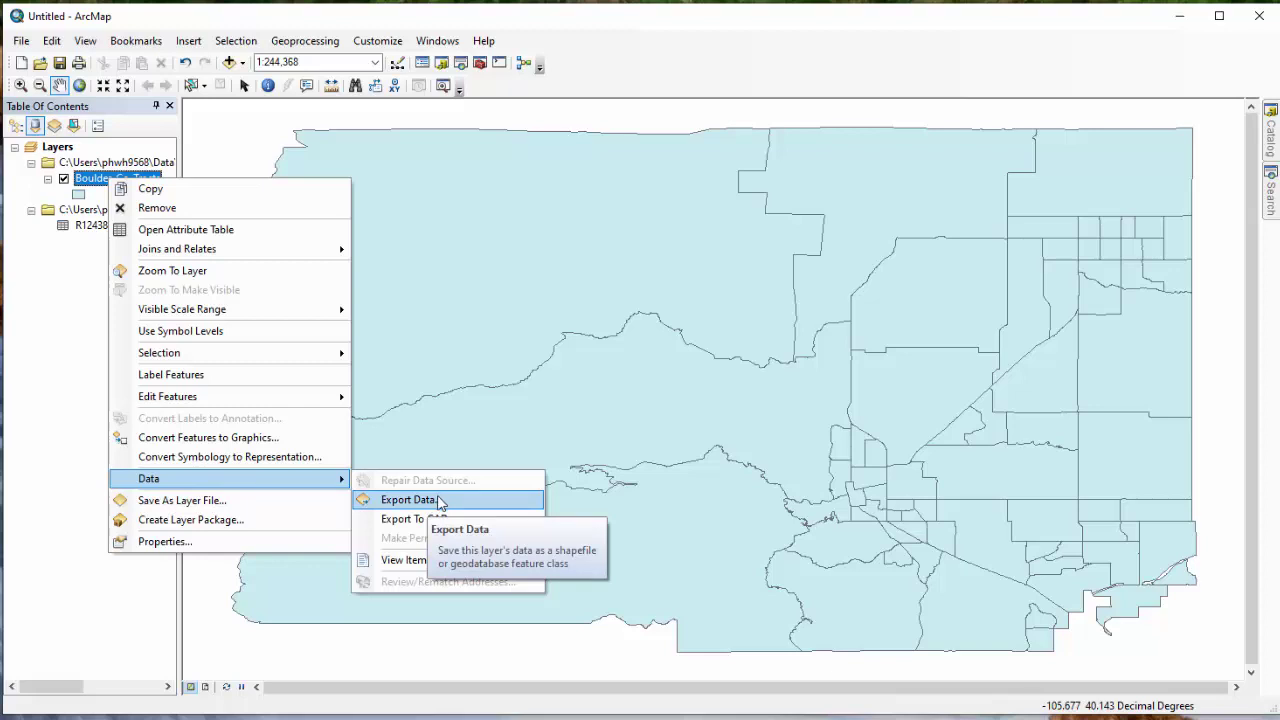
pyautogui.click(90, 242)
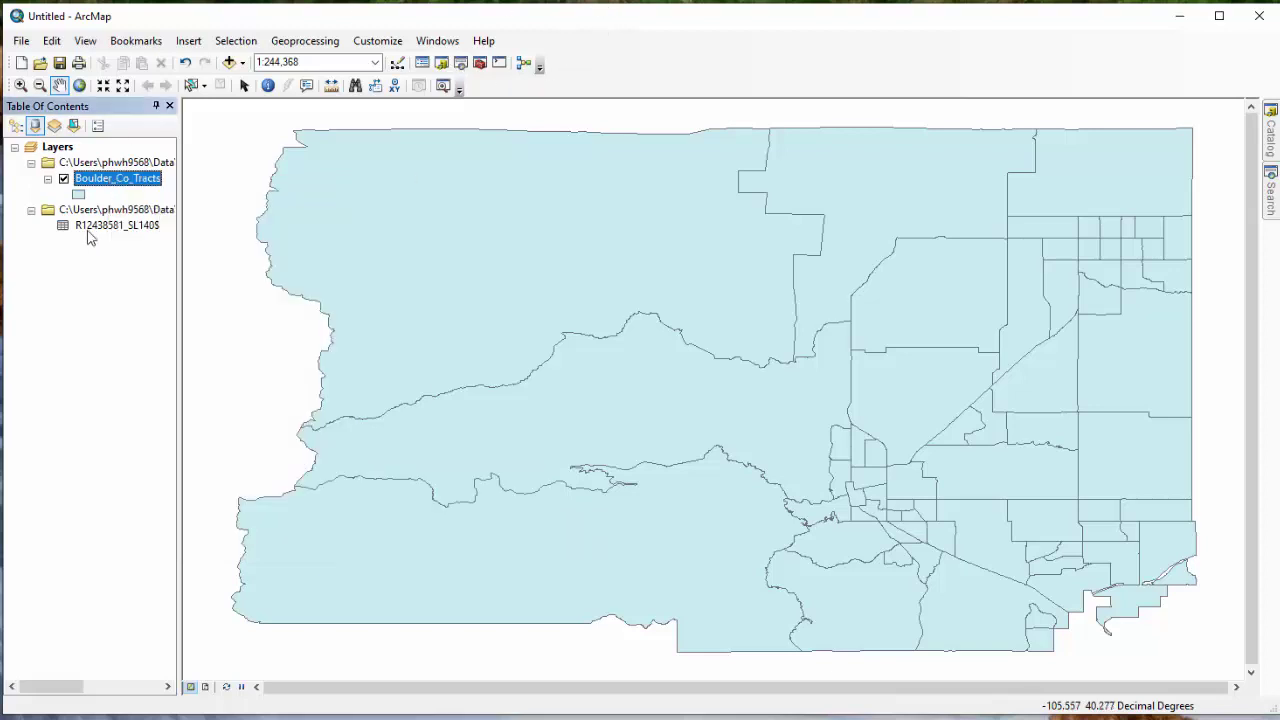
pyautogui.click(112, 230)
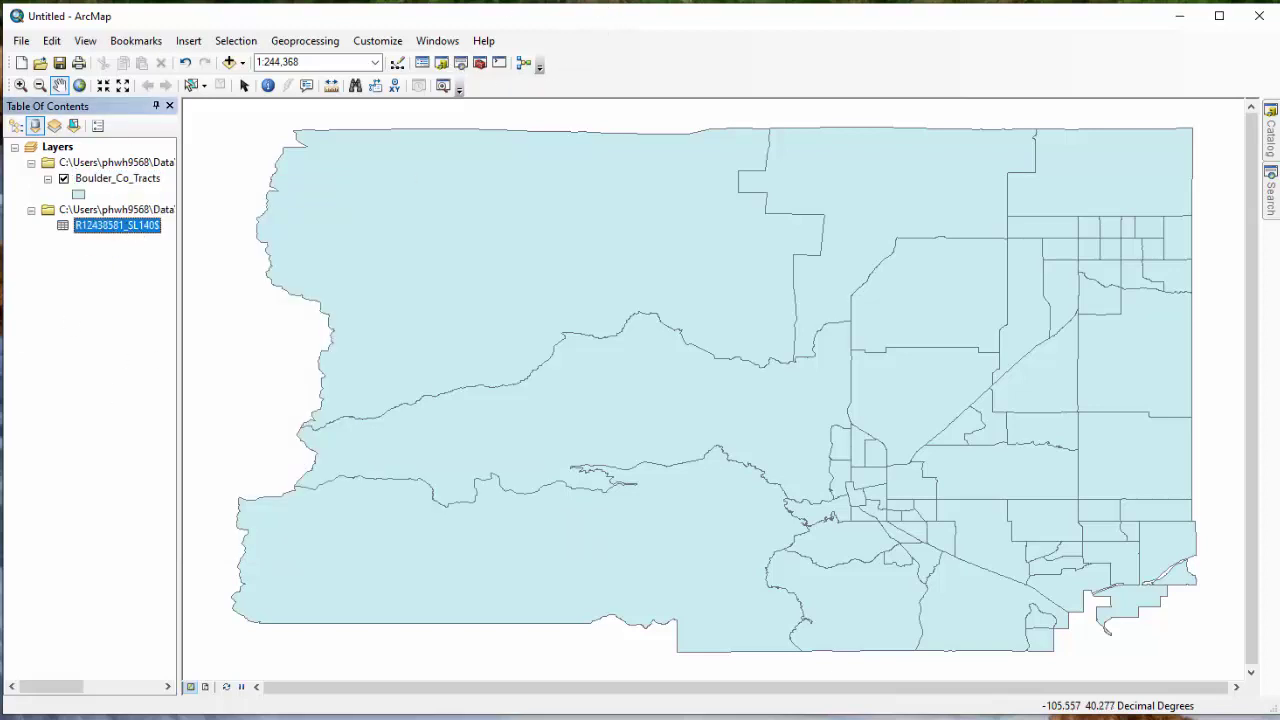
pyautogui.click(117, 181)
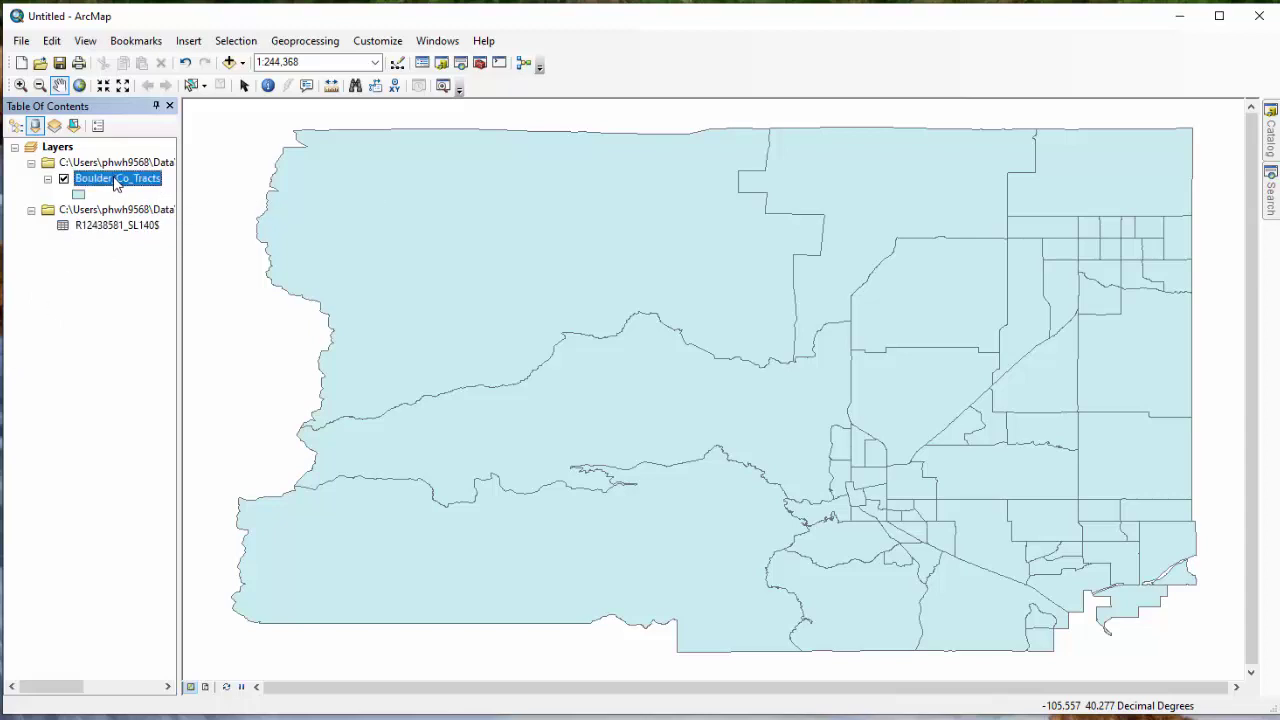
pyautogui.rightClick(115, 179)
pyautogui.moveTo(213, 480)
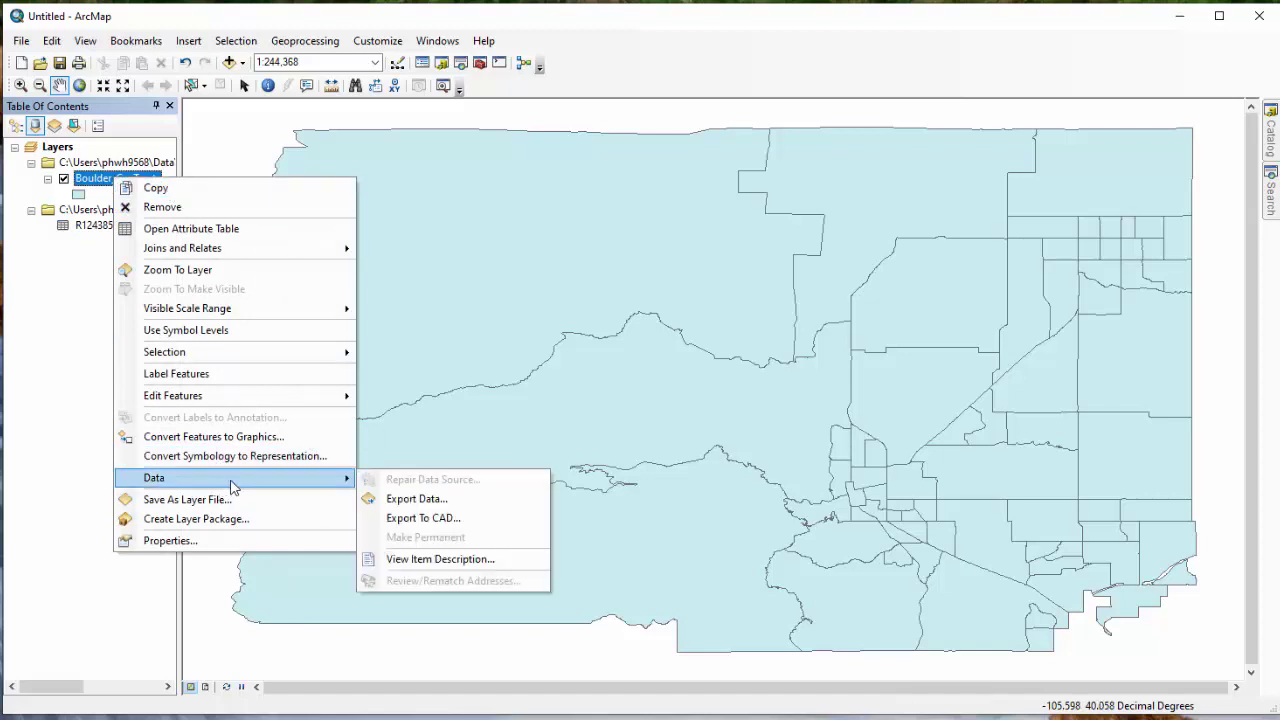
# - Export the layer's features, choosing the Data\Boulder_Co folder as the output location
pyautogui.click(466, 500)
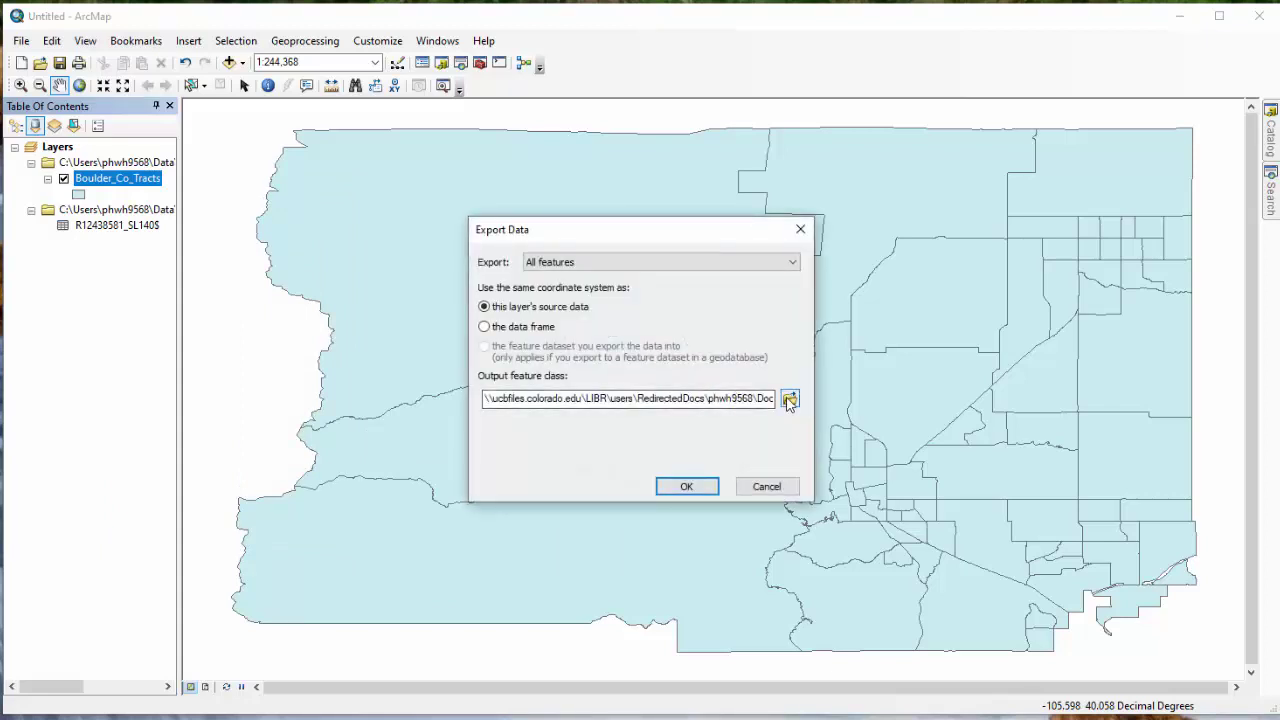
pyautogui.click(790, 399)
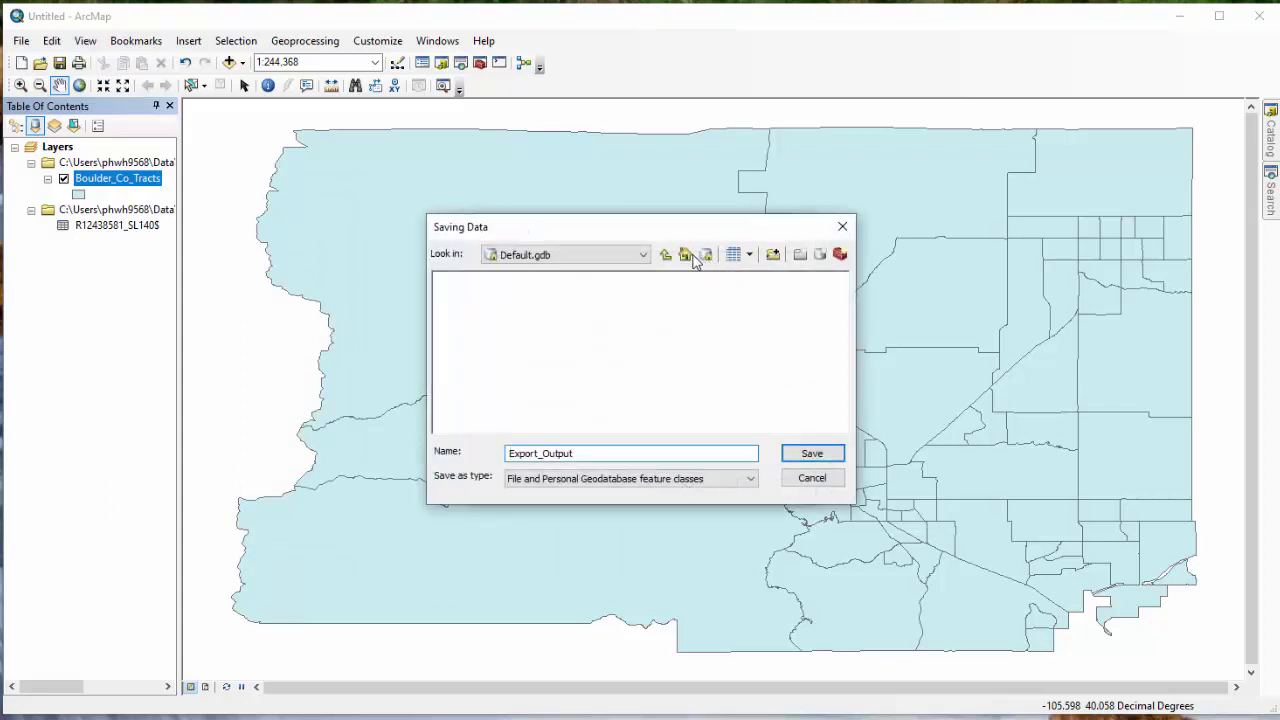
pyautogui.click(666, 256)
pyautogui.click(666, 256)
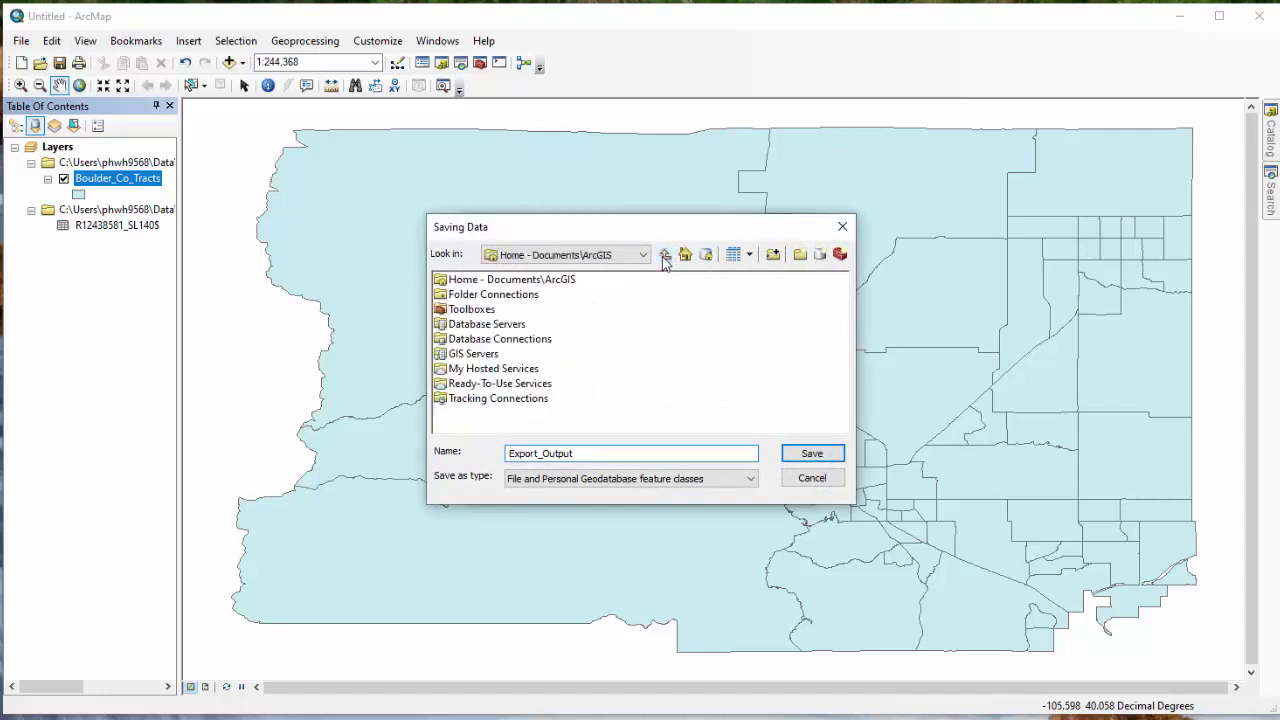
pyautogui.doubleClick(495, 296)
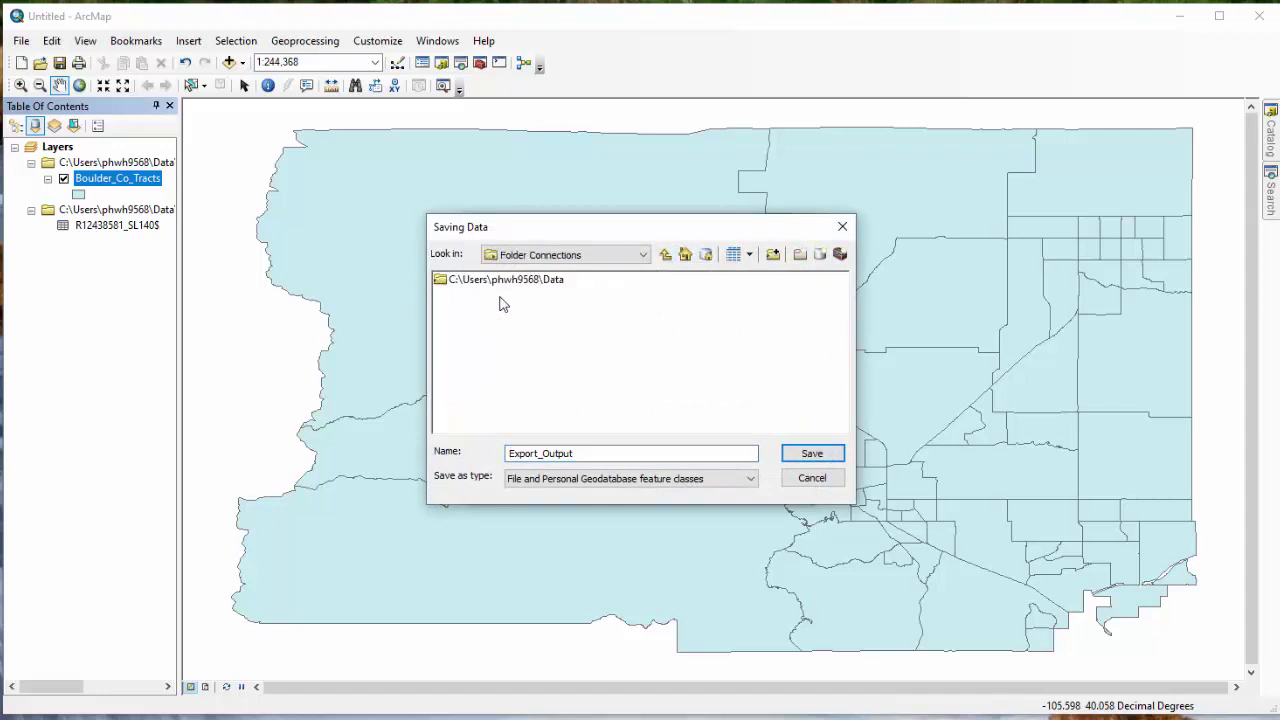
pyautogui.doubleClick(509, 282)
pyautogui.doubleClick(495, 285)
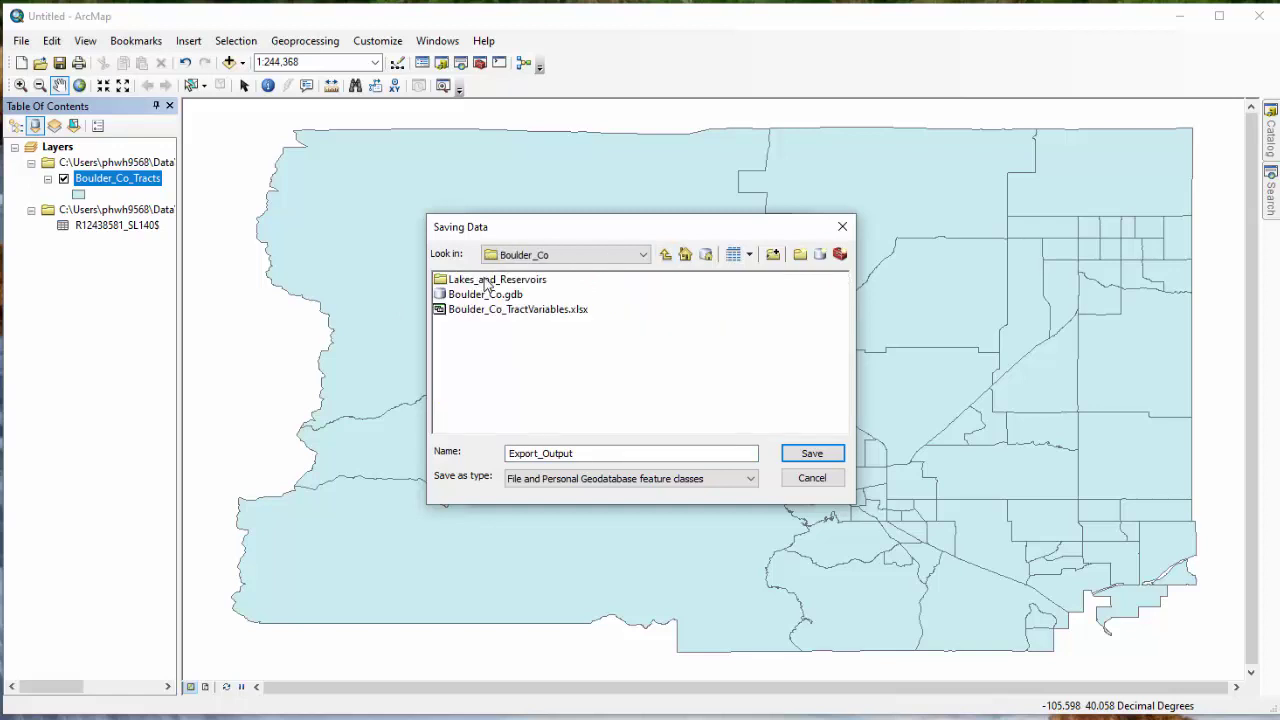
# - Save all features as shapefile Boulder_Co_Variables.shp and add it to the map
pyautogui.doubleClick(616, 451)
pyautogui.click(751, 479)
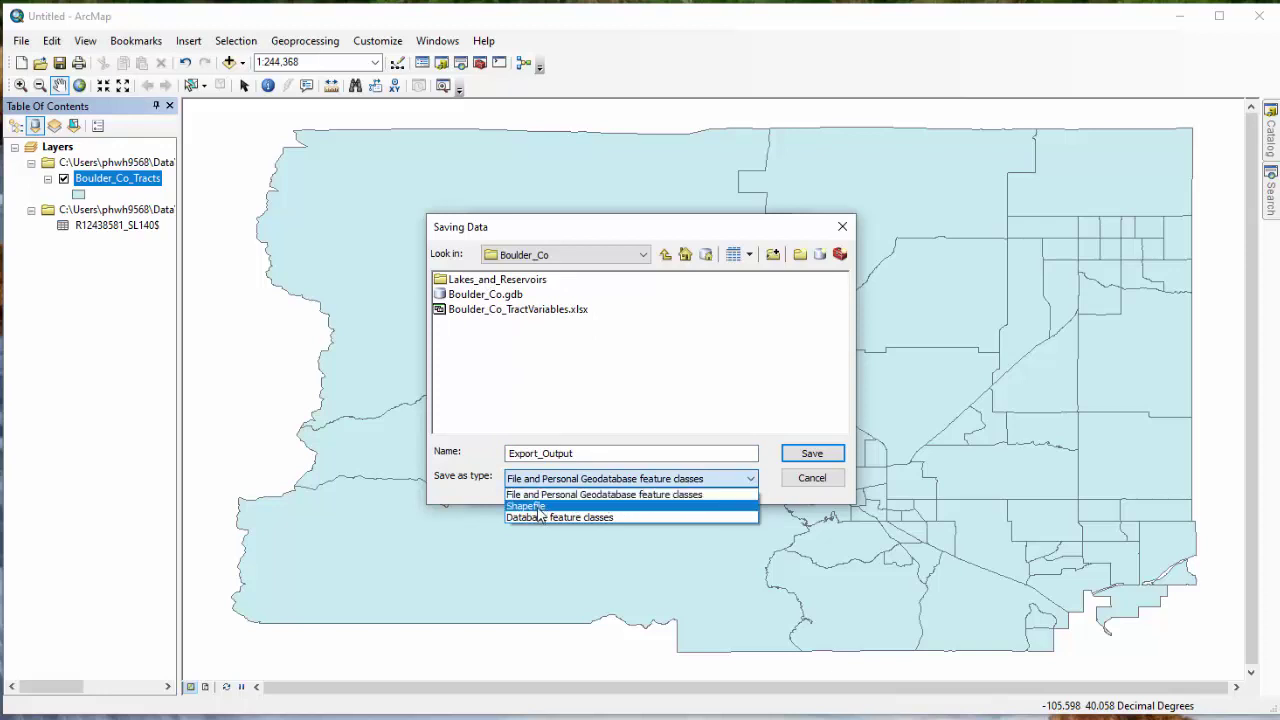
pyautogui.click(538, 507)
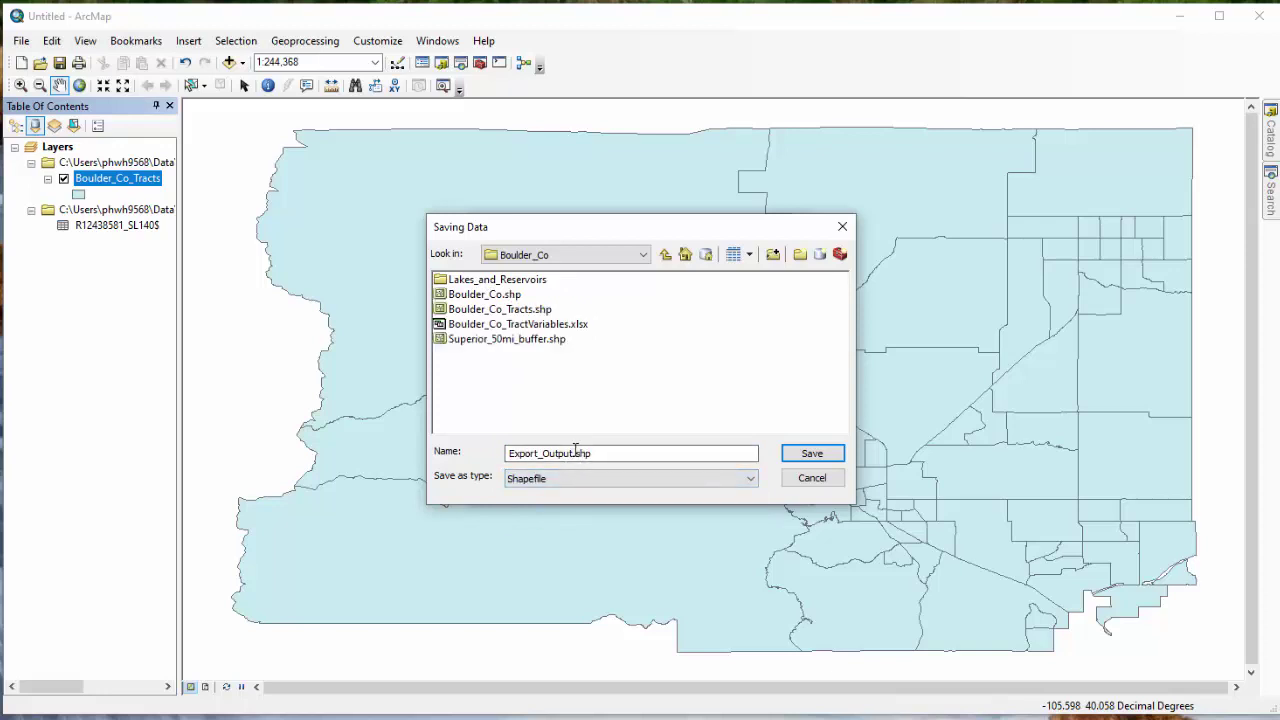
pyautogui.click(576, 453)
pyautogui.hotkey('shift', 'Left')
pyautogui.hotkey('shift', 'Left')
pyautogui.hotkey('shift', 'Left')
pyautogui.hotkey('shift', 'Left')
pyautogui.hotkey('shift', 'Left')
pyautogui.hotkey('shift', 'Left')
pyautogui.hotkey('shift', 'Left')
pyautogui.hotkey('shift', 'Left')
pyautogui.hotkey('shift', 'Left')
pyautogui.hotkey('shift', 'Left')
pyautogui.hotkey('shift', 'Left')
pyautogui.hotkey('shift', 'Left')
pyautogui.hotkey('shift', 'Left')
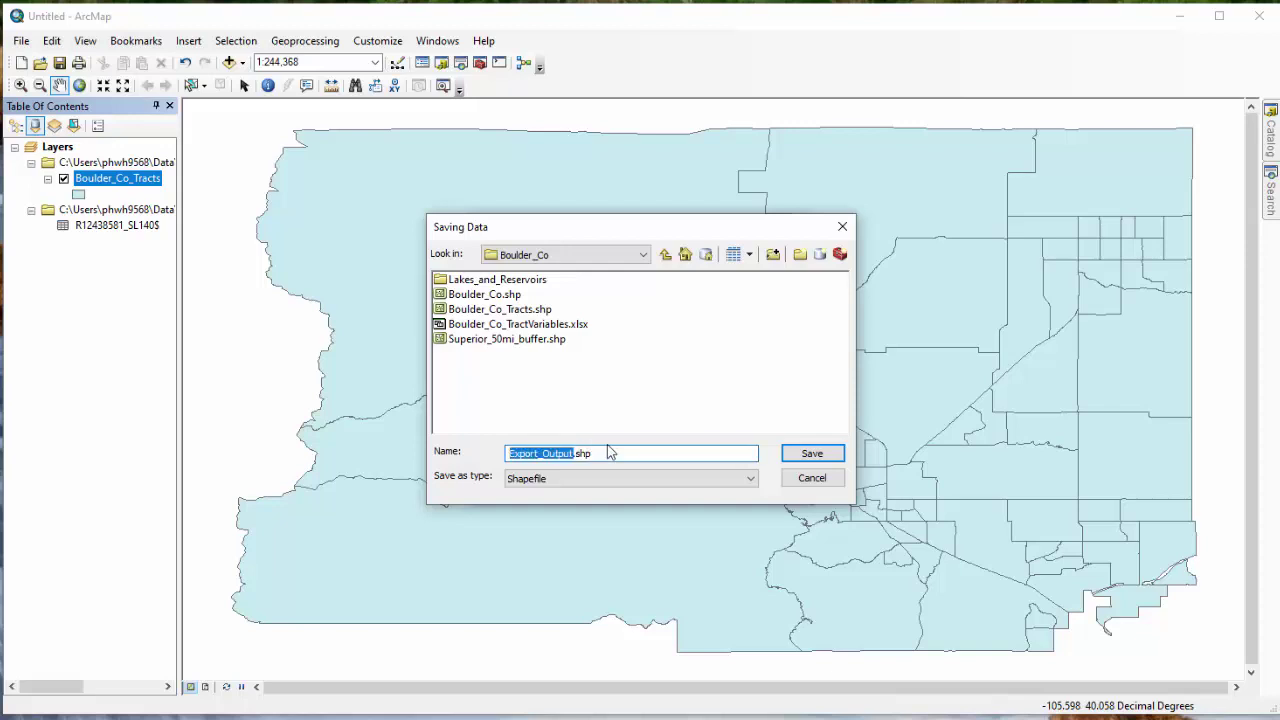
pyautogui.write('Boulde')
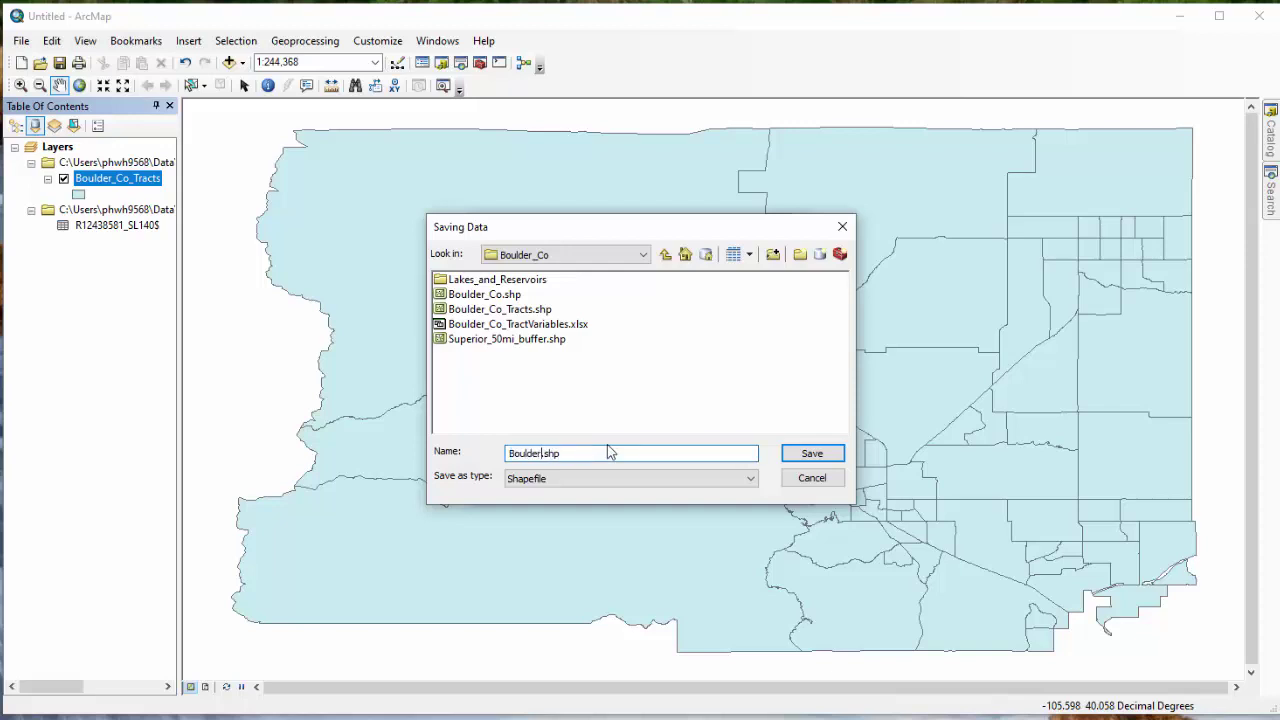
pyautogui.write('r_Co_Variables')
pyautogui.click(812, 453)
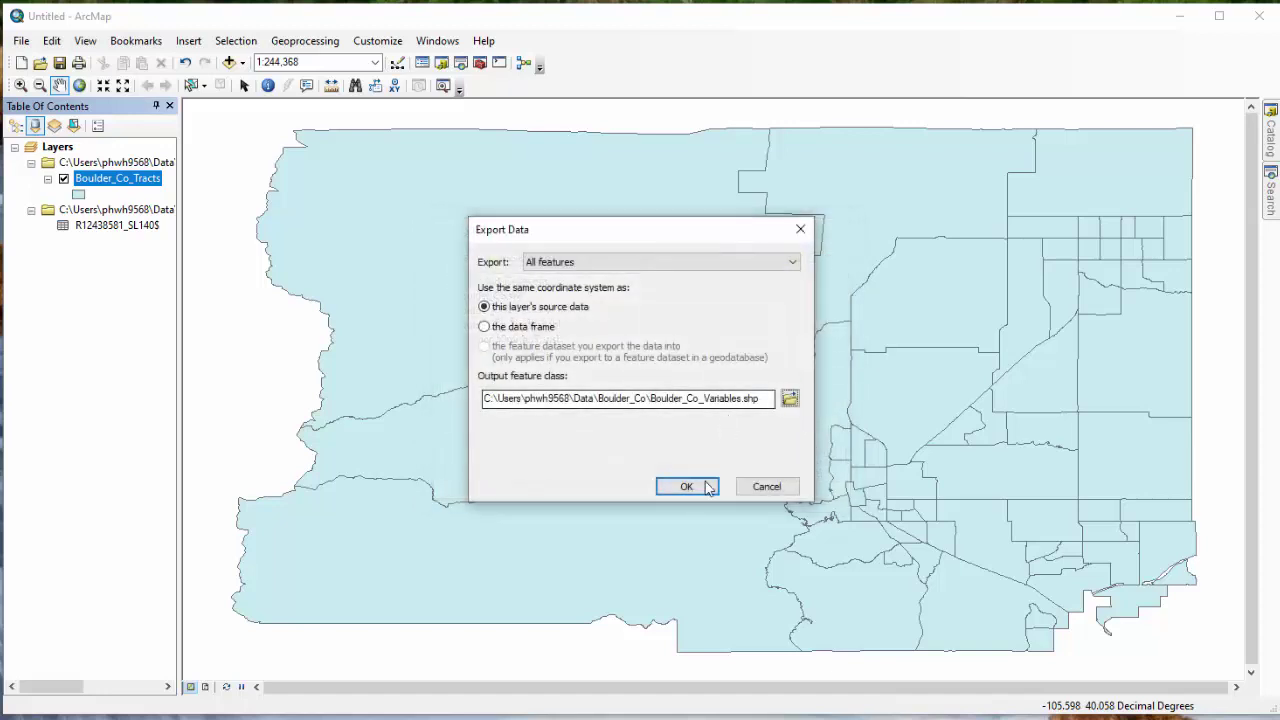
pyautogui.click(686, 486)
pyautogui.click(690, 449)
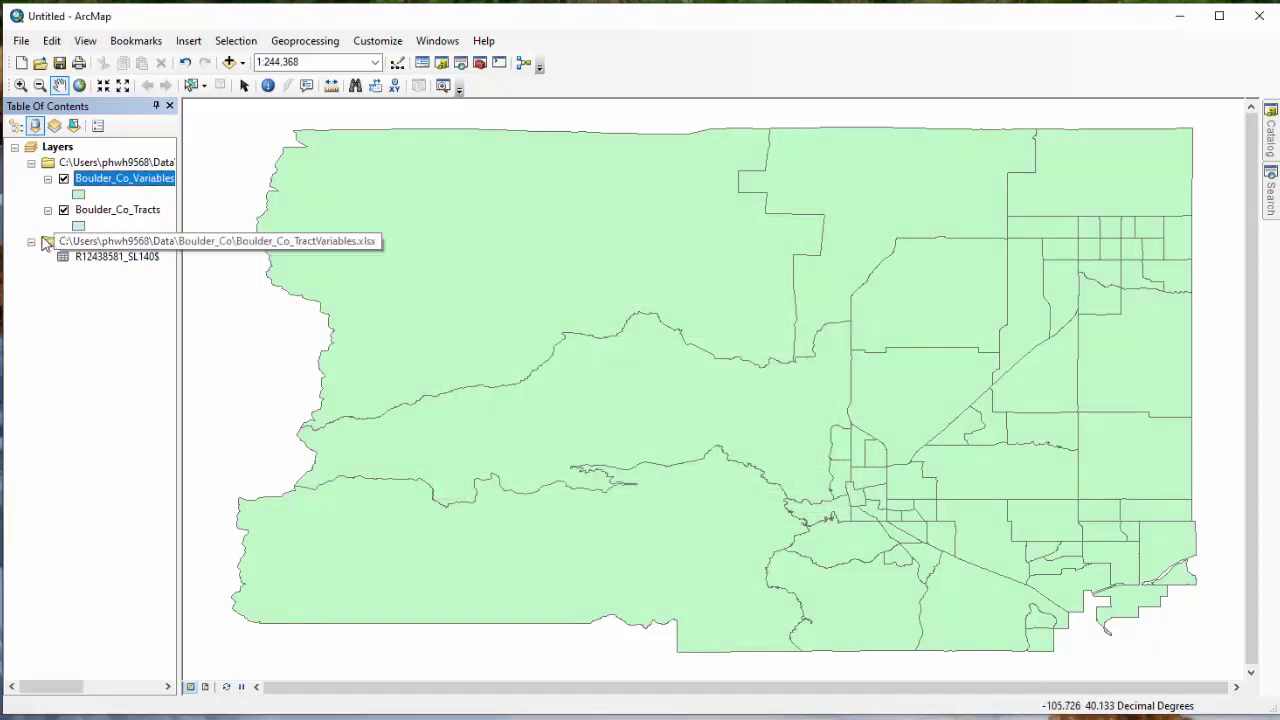
# - Remove the Boulder_Co_Tracts layer and the R12438581_SL140$ table from the map
pyautogui.rightClick(93, 212)
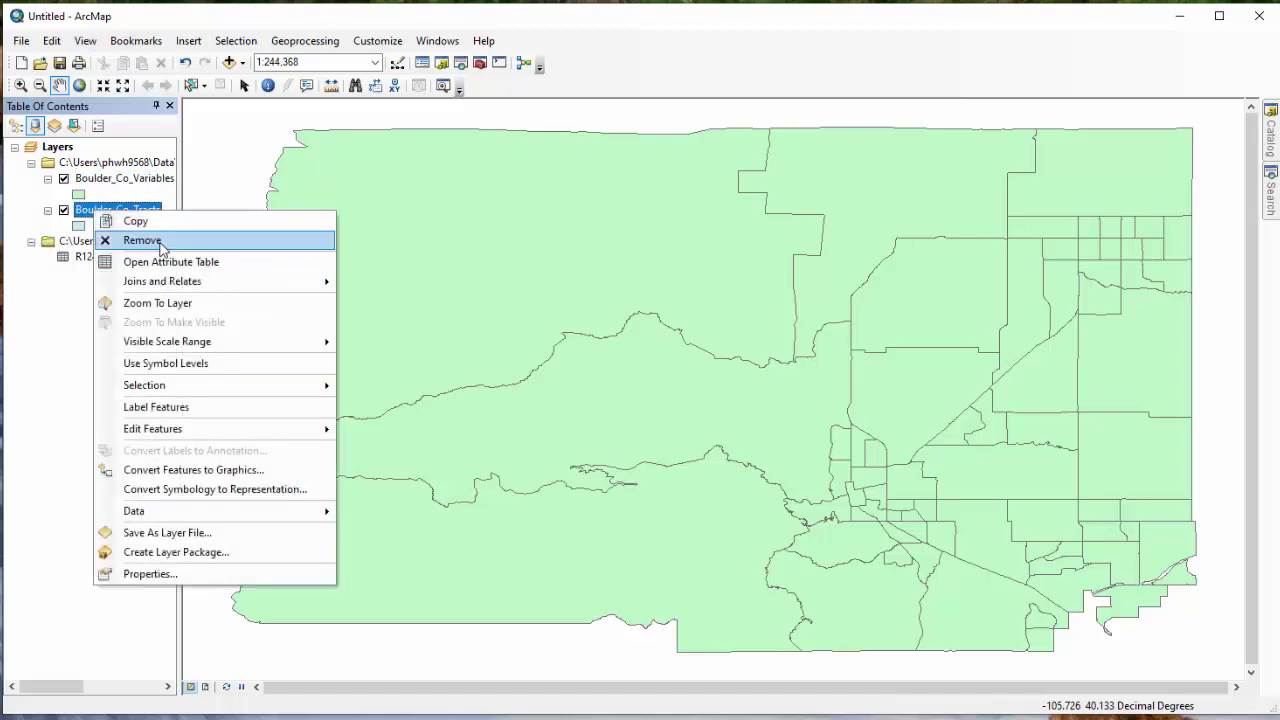
pyautogui.click(160, 241)
pyautogui.rightClick(103, 225)
pyautogui.click(153, 272)
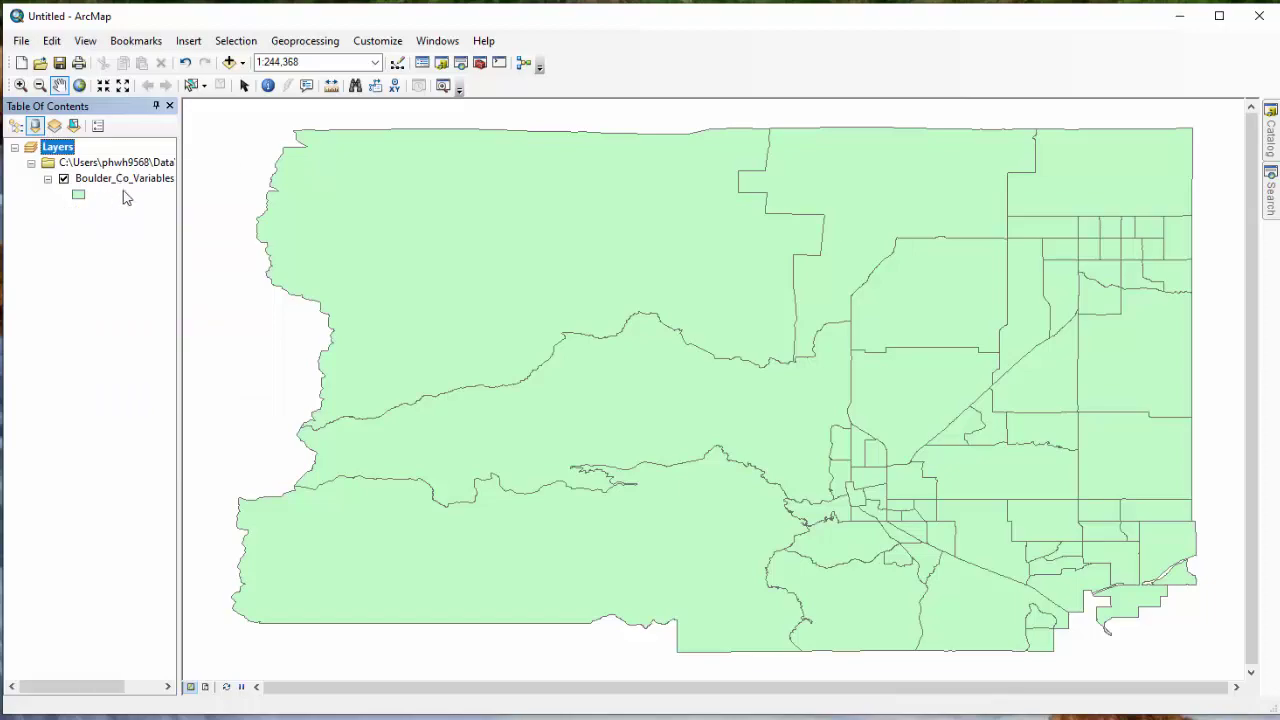
# - Review the Boulder_Co_Variables attribute table, then close it
pyautogui.rightClick(116, 183)
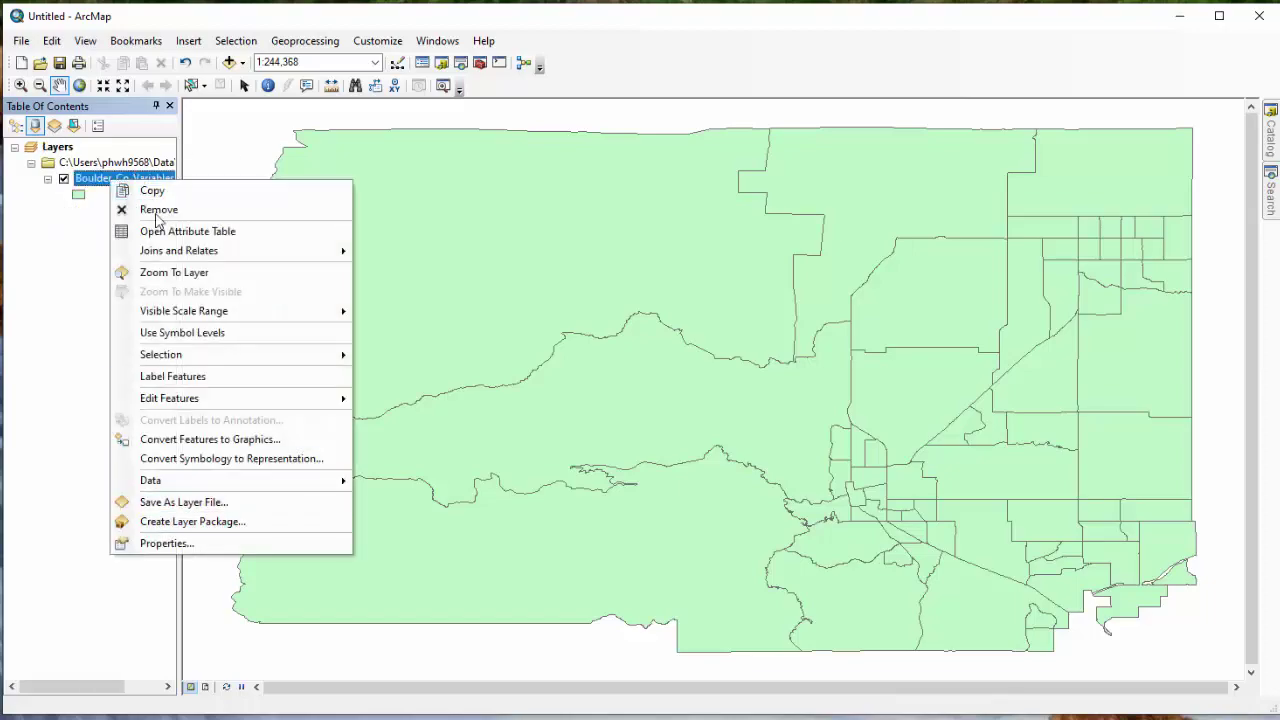
pyautogui.click(177, 232)
pyautogui.moveTo(600, 621); pyautogui.dragTo(1116, 605)
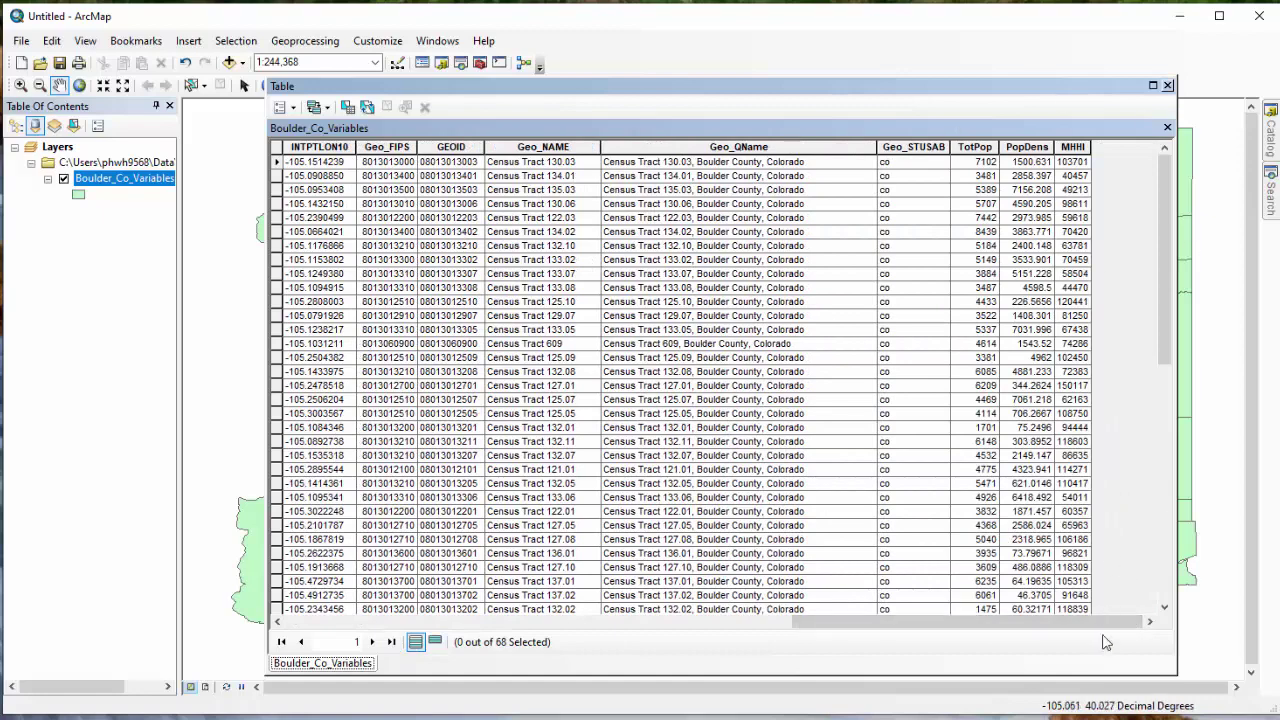
pyautogui.moveTo(1105, 630); pyautogui.dragTo(535, 612)
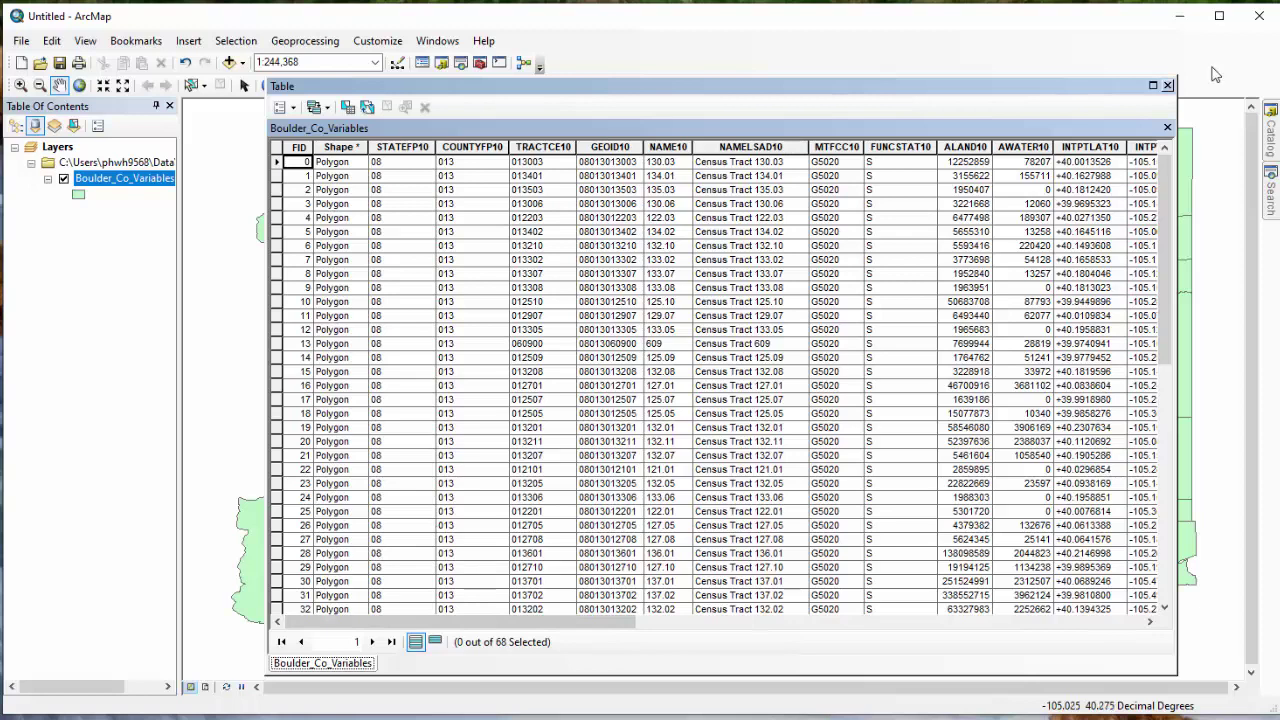
pyautogui.click(1167, 87)
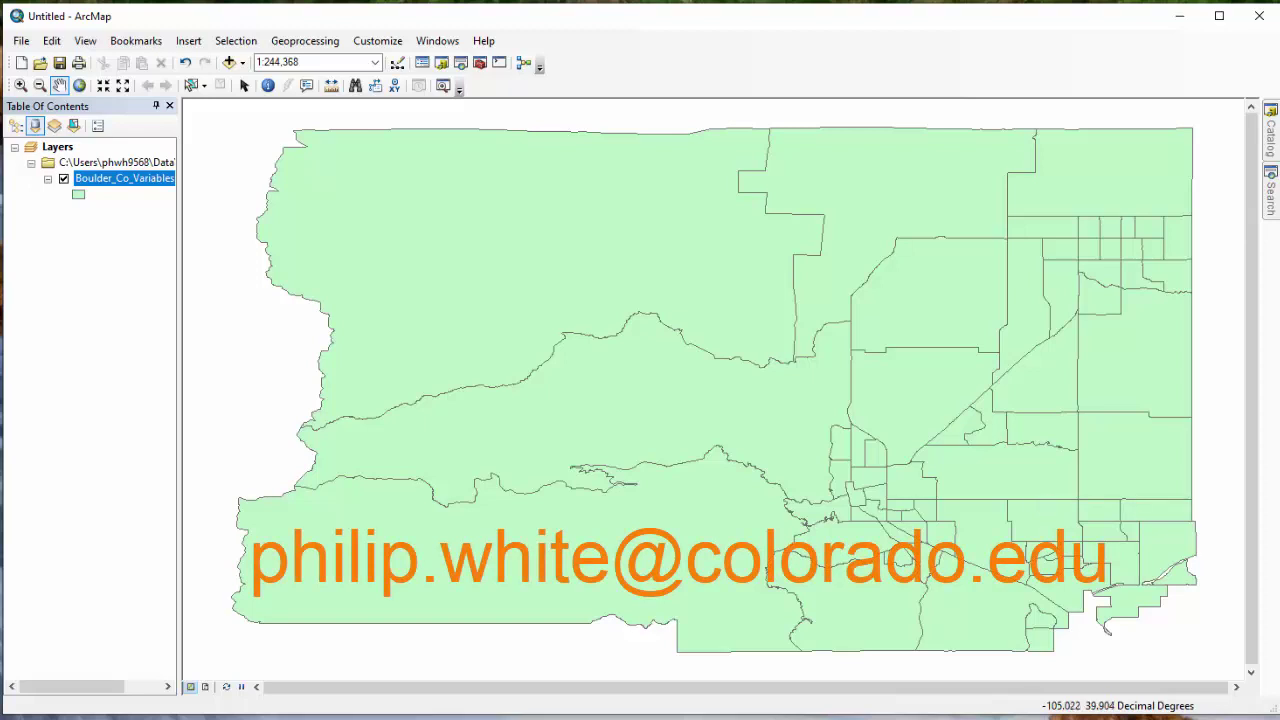
pyautogui.moveTo(1270, 706); pyautogui.dragTo(1268, 710)
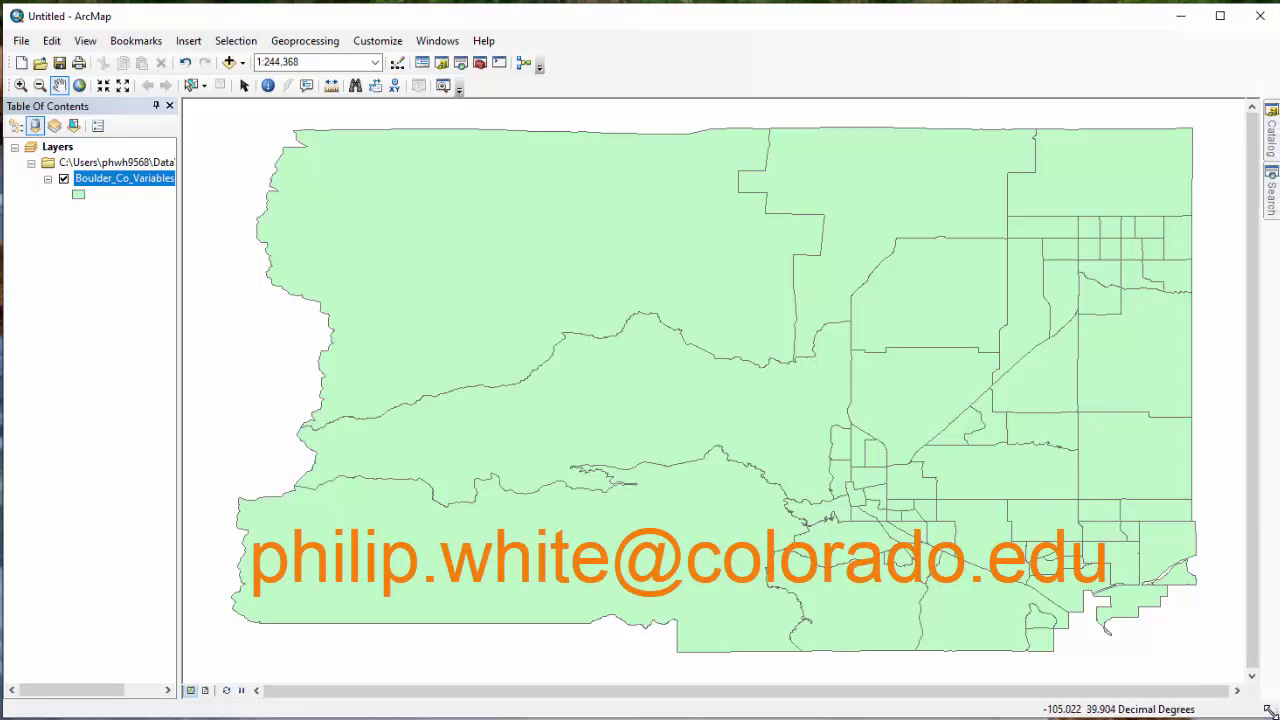